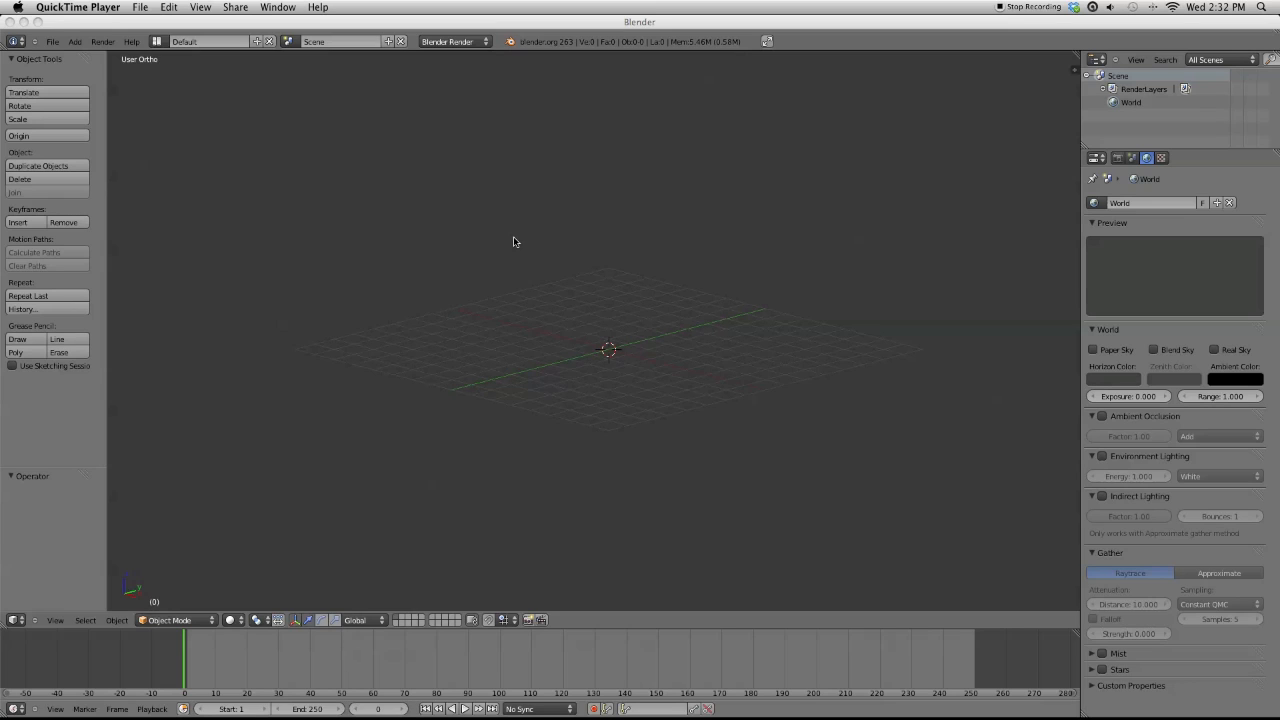
Start the Screencast Keys display for the 3D view
left_click(506, 309)
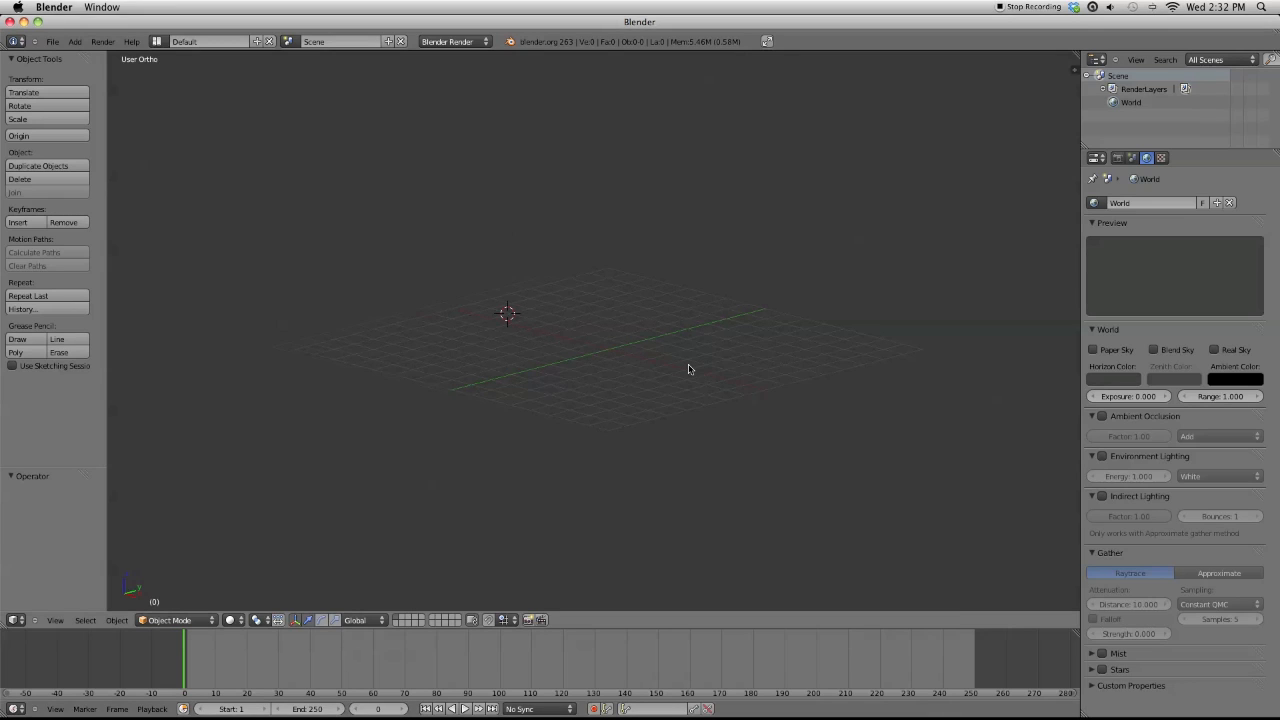
key("n")
left_click(1014, 366)
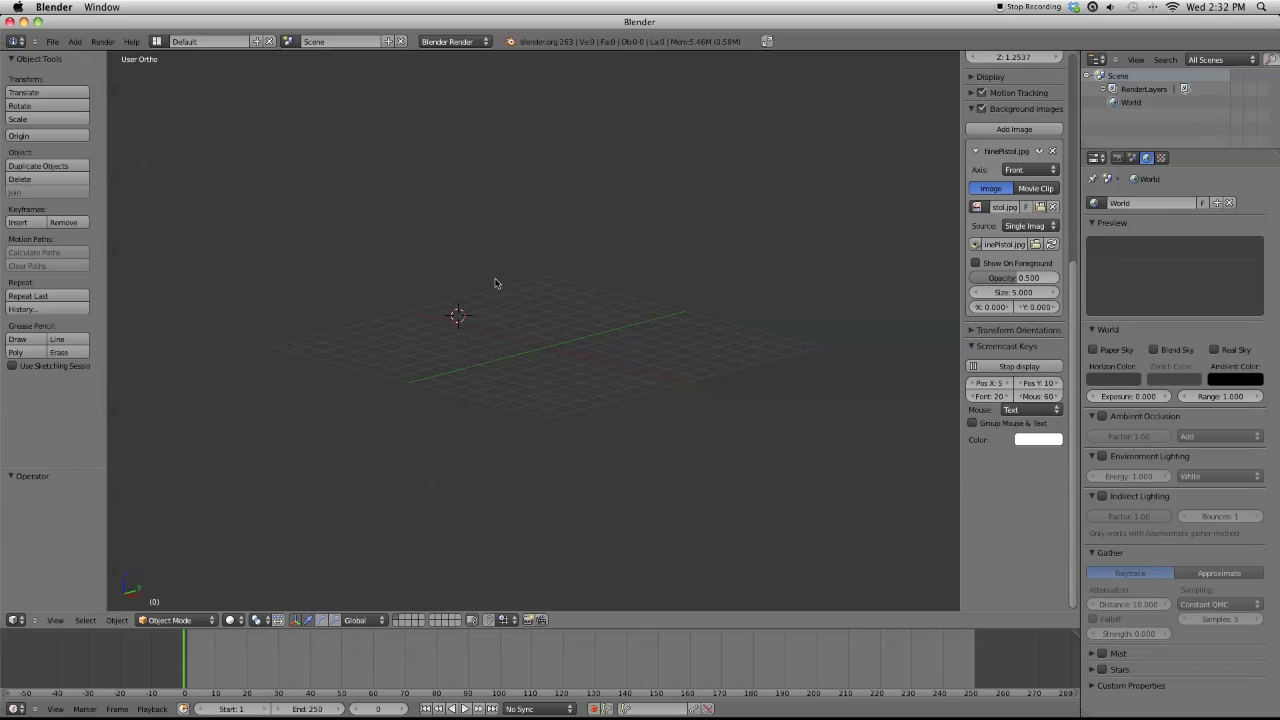
key("n")
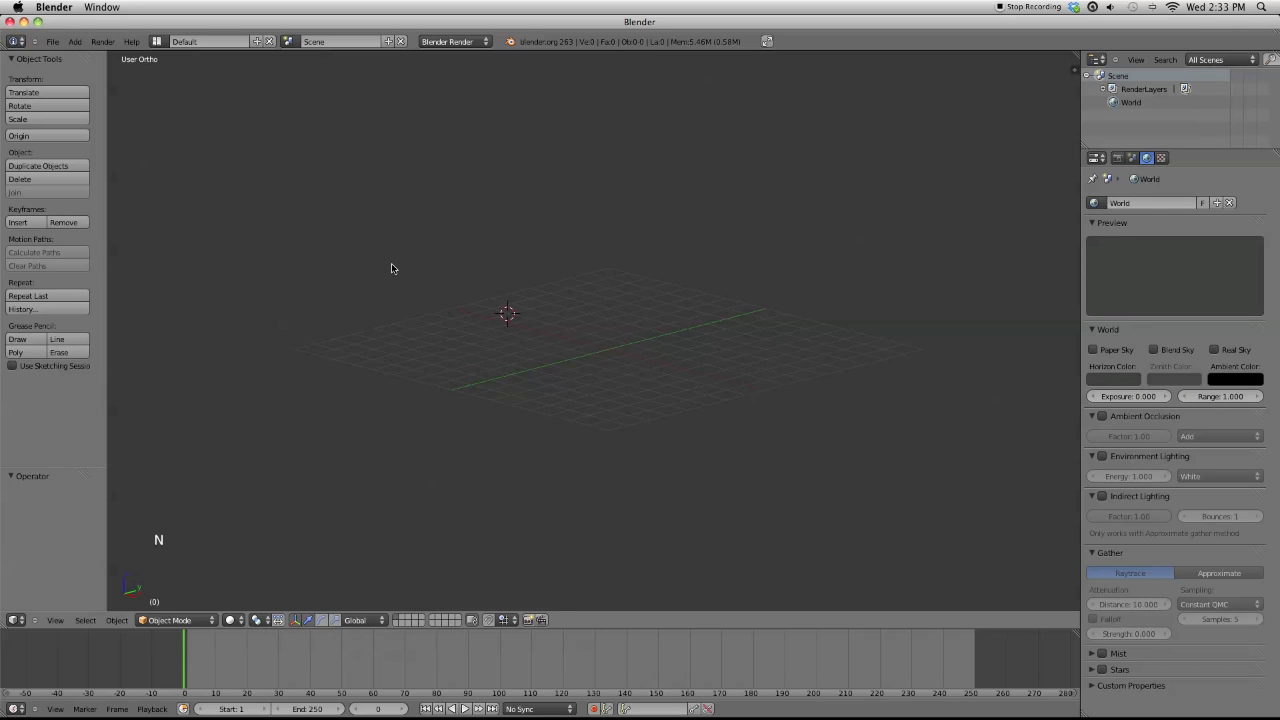
Add a camera at the 3D cursor
key("shift+a")
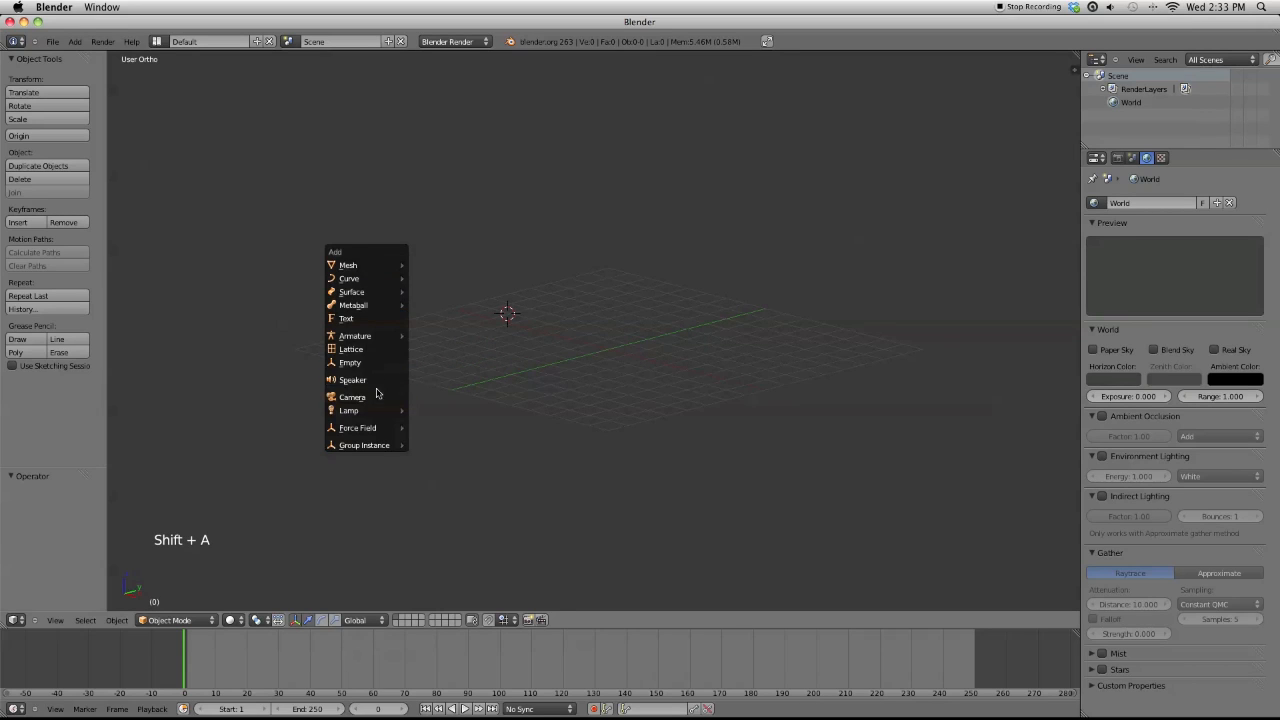
left_click(364, 398)
Align the camera to a straight-on front view and shift it about 0.27 along X and -0.17 along Z
key("KP_4")
key("KP_4")
key("KP_2")
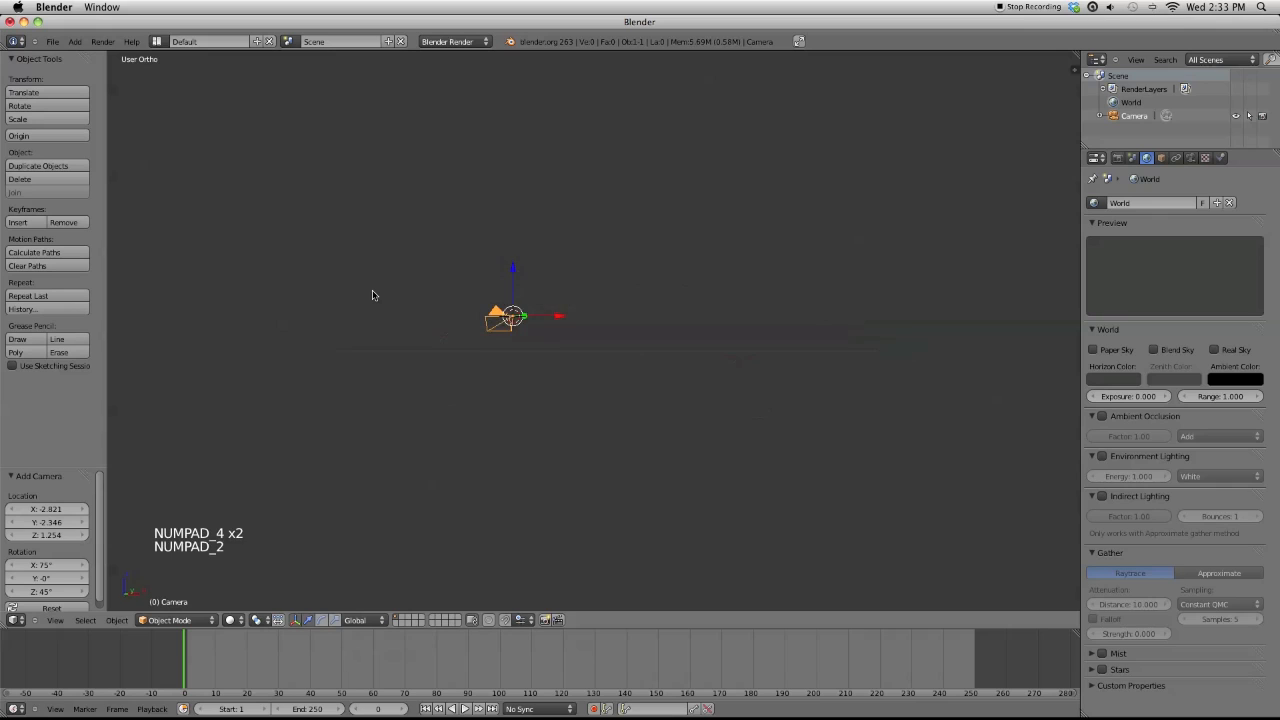
key("KP_4")
key("KP_Add")
key("KP_Add")
key("KP_Add")
key("KP_8")
key("KP_8")
key("KP_2")
key("KP_2")
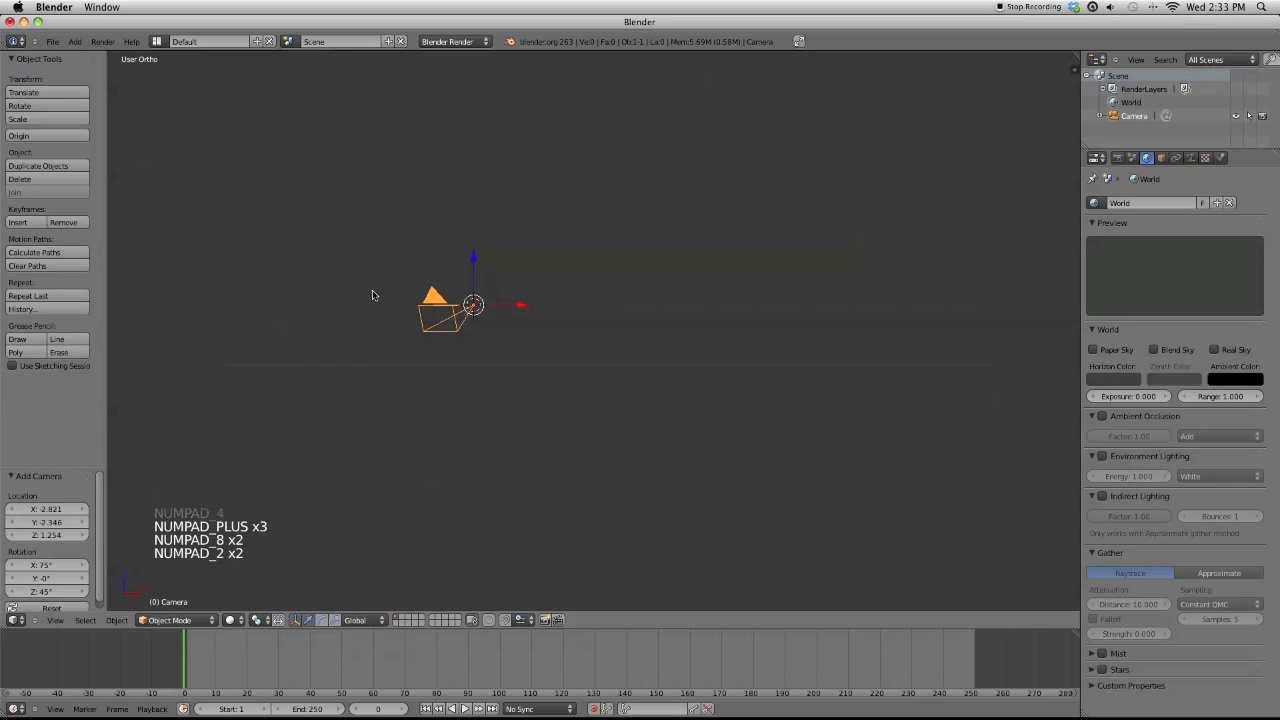
key("ctrl+alt+KP_0")
key("g")
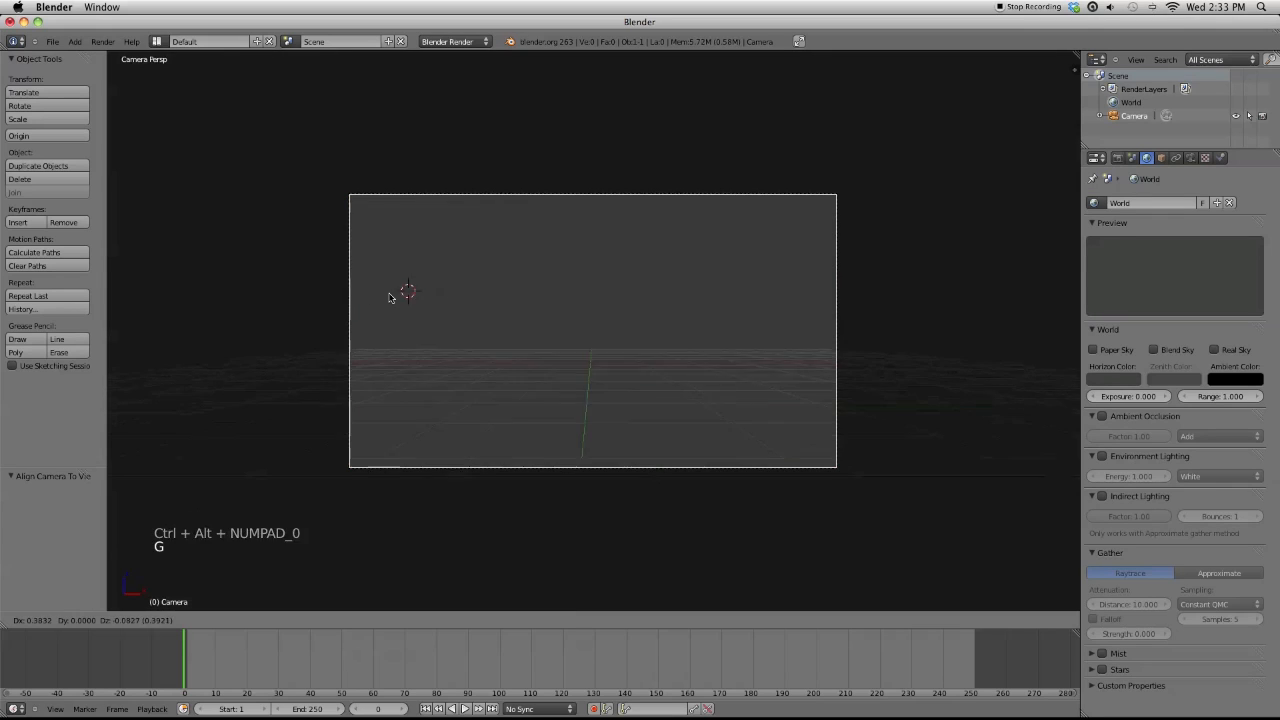
left_click(399, 303)
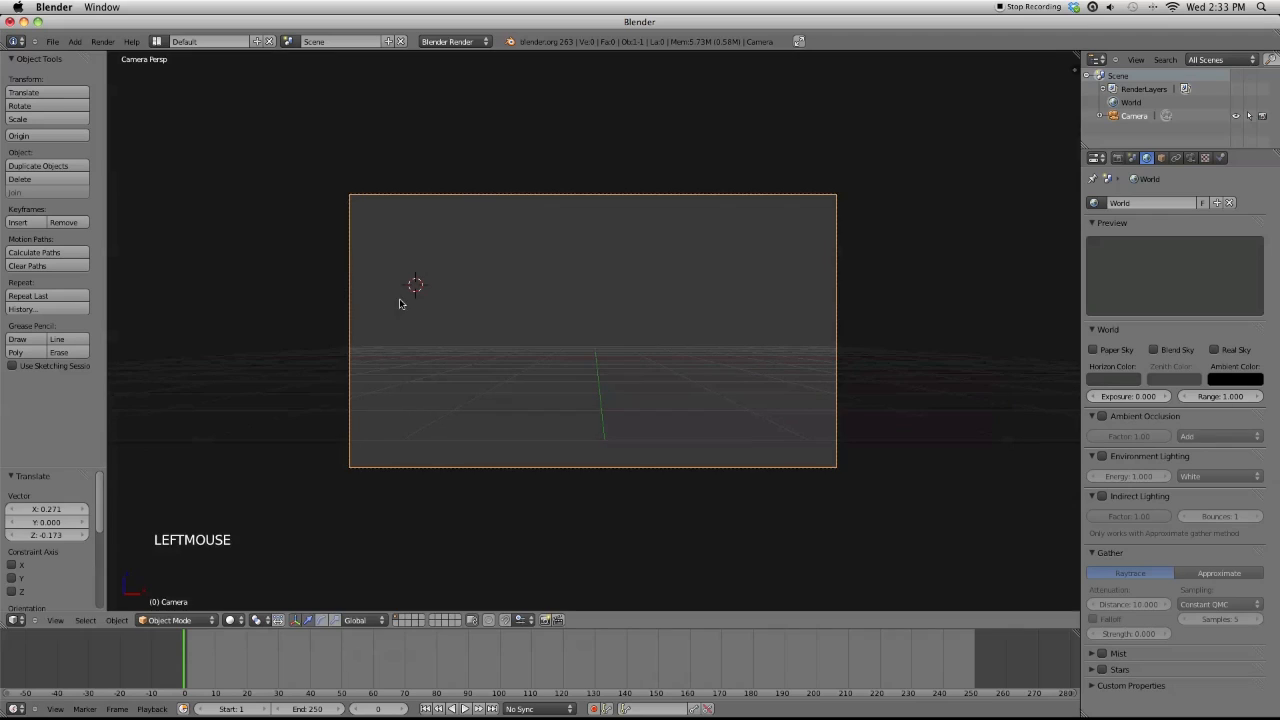
Set the render resolution to 1024 by 1024 pixels with the percentage scale at 50%
left_click(1117, 157)
left_click(1128, 322)
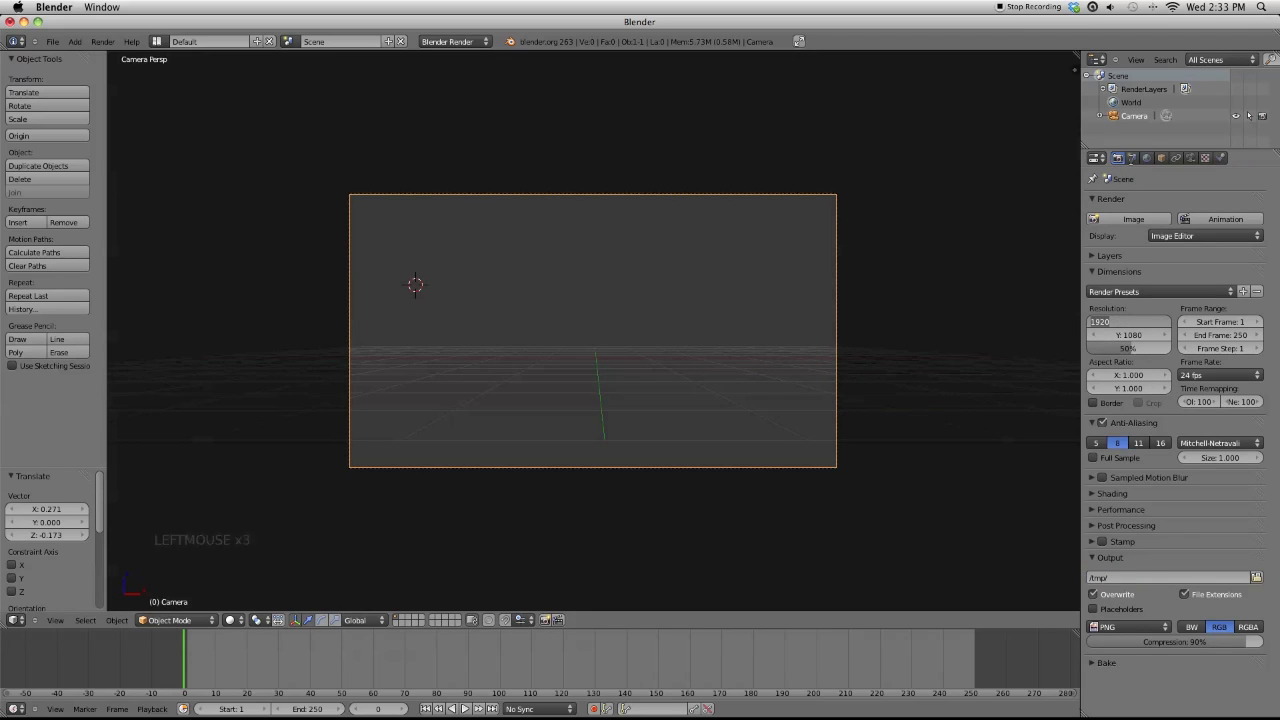
type("1024")
key("Tab")
type("1")
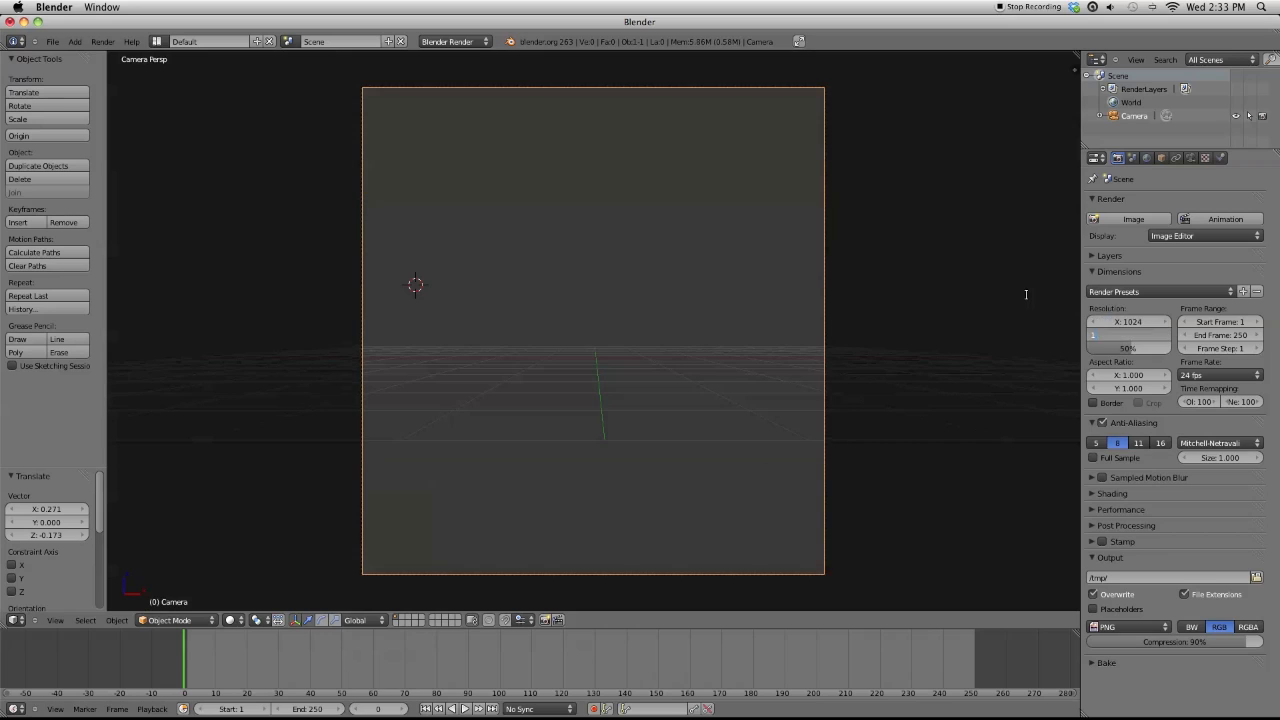
key("Tab")
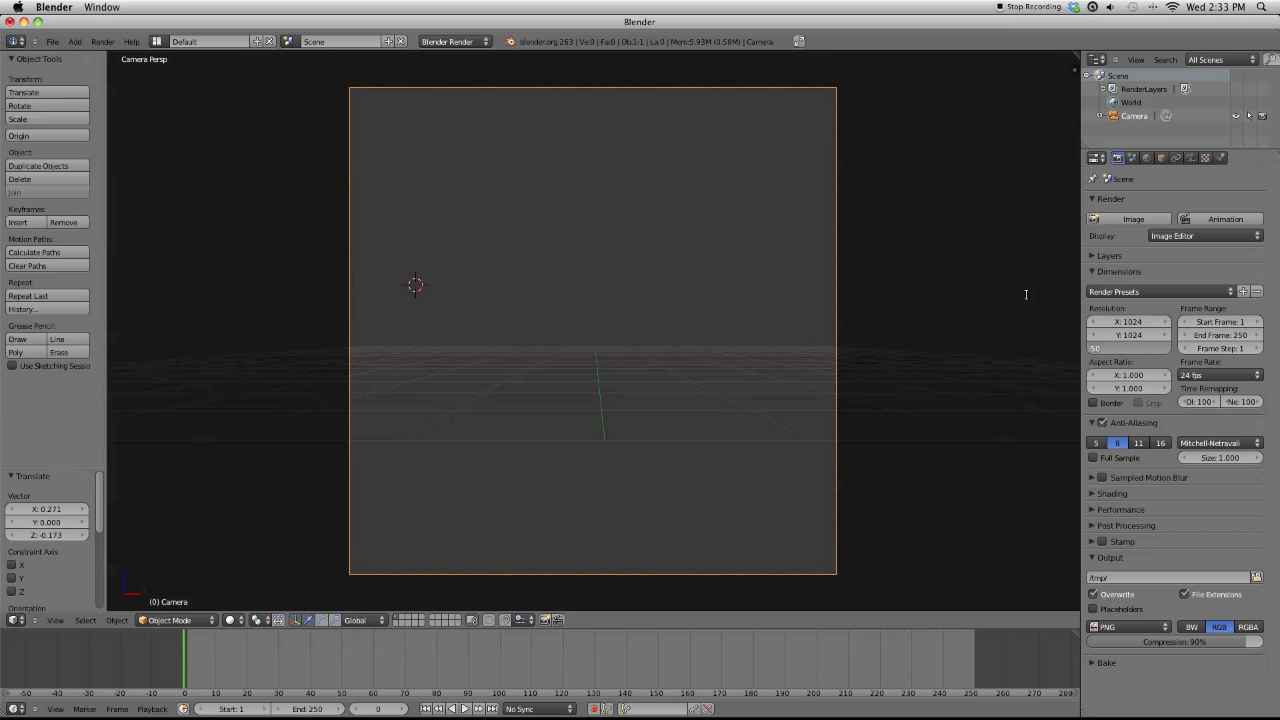
key("BackSpace")
type("0")
key("Return")
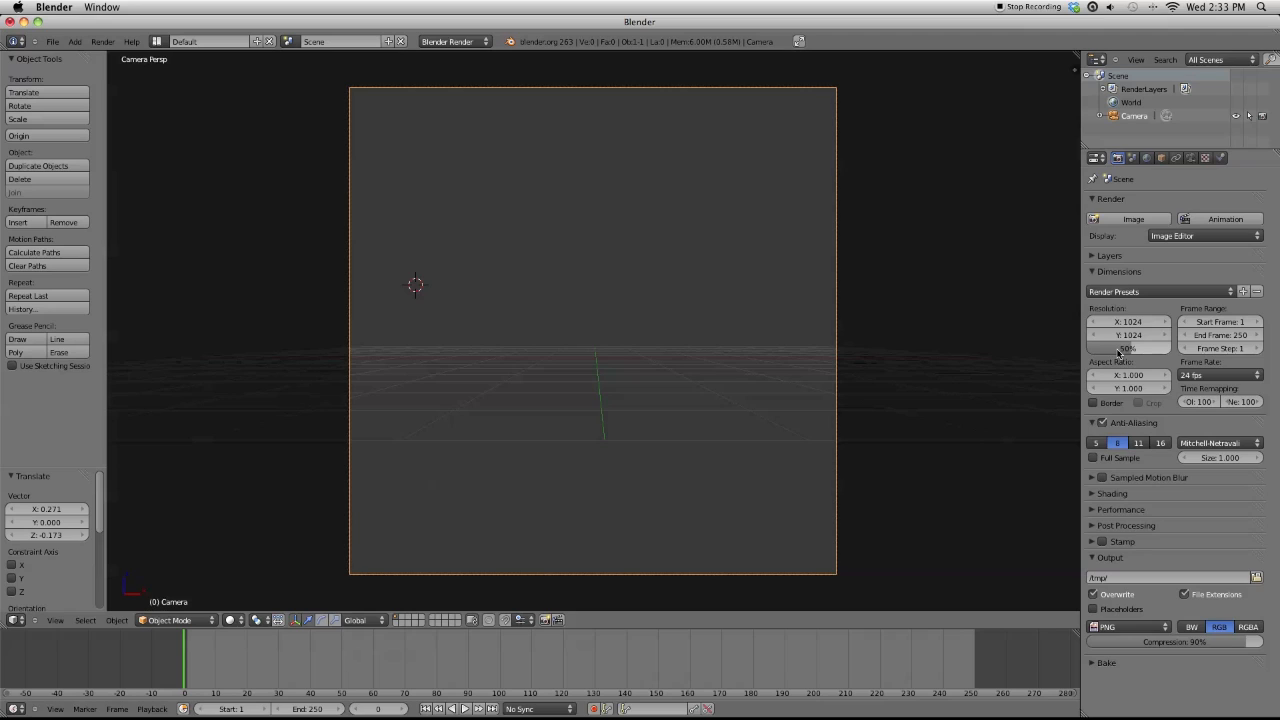
Try to set the render resolution percentage to 200
left_click(1118, 354)
left_click(1131, 355)
key("BackSpace")
key("BackSpace")
key("BackSpace")
type("200")
key("Return")
left_click(1116, 353)
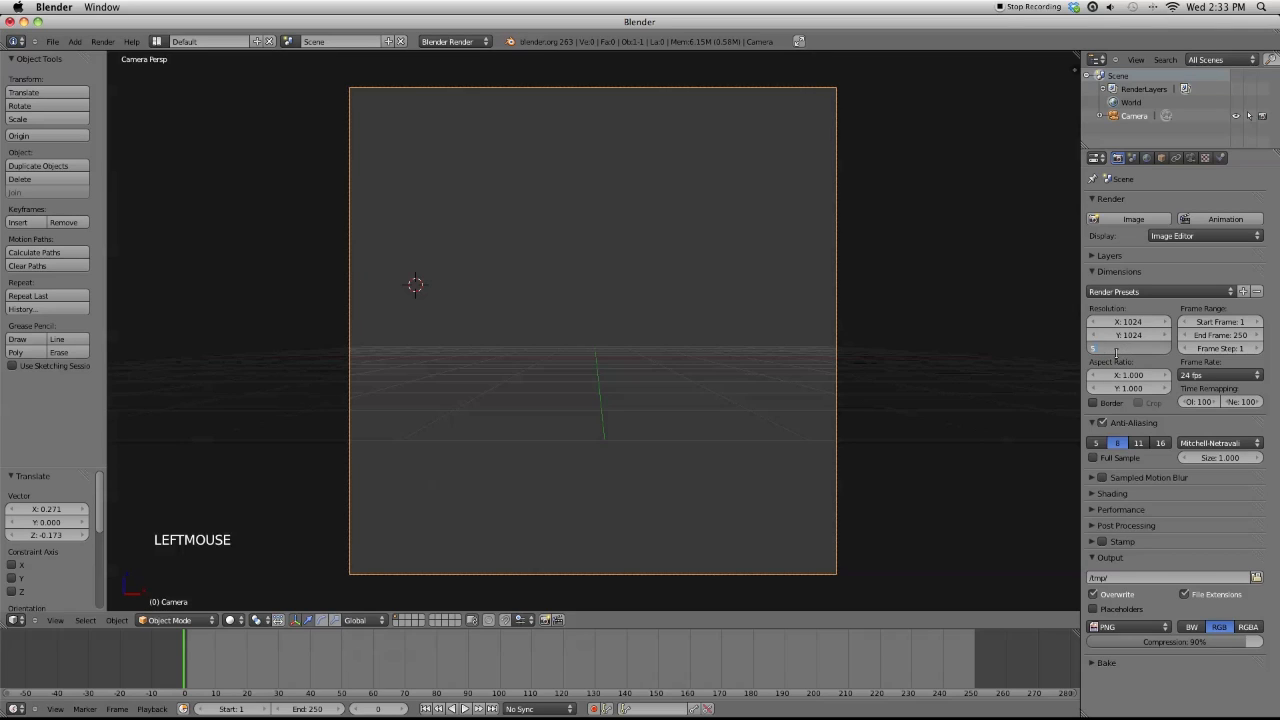
Change the world's horizon color to black
left_click(1146, 158)
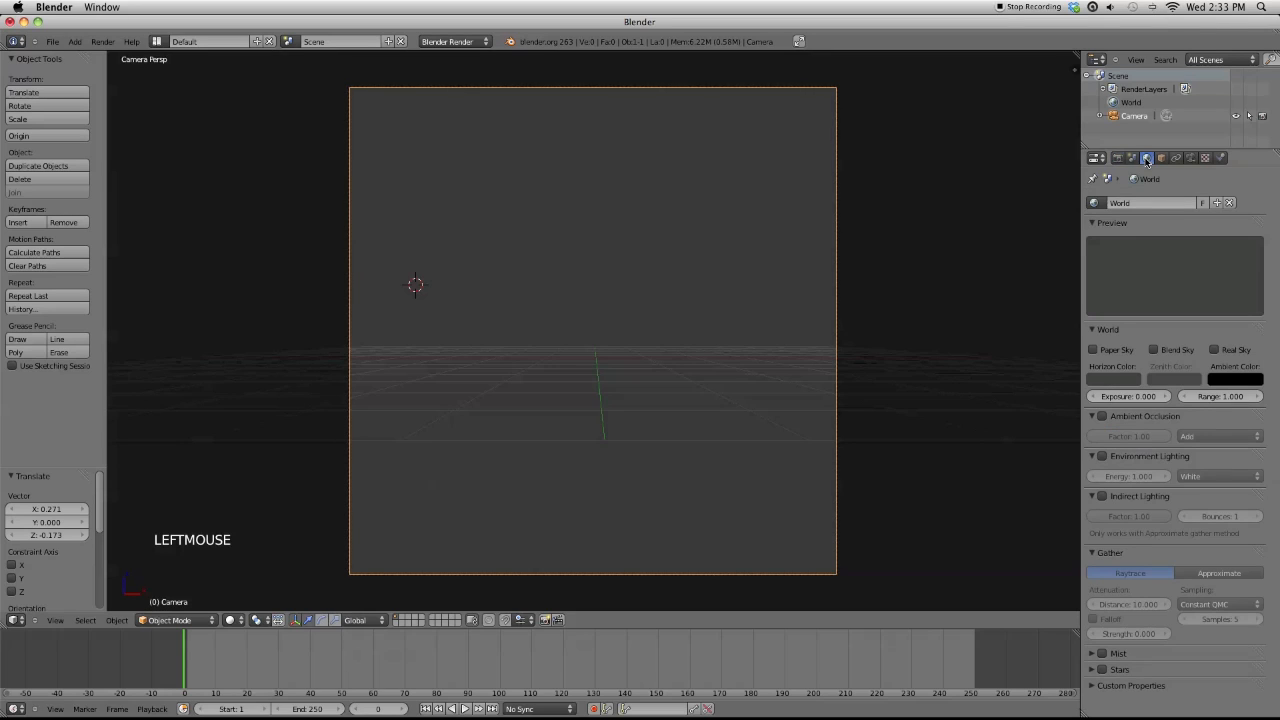
left_click(1112, 380)
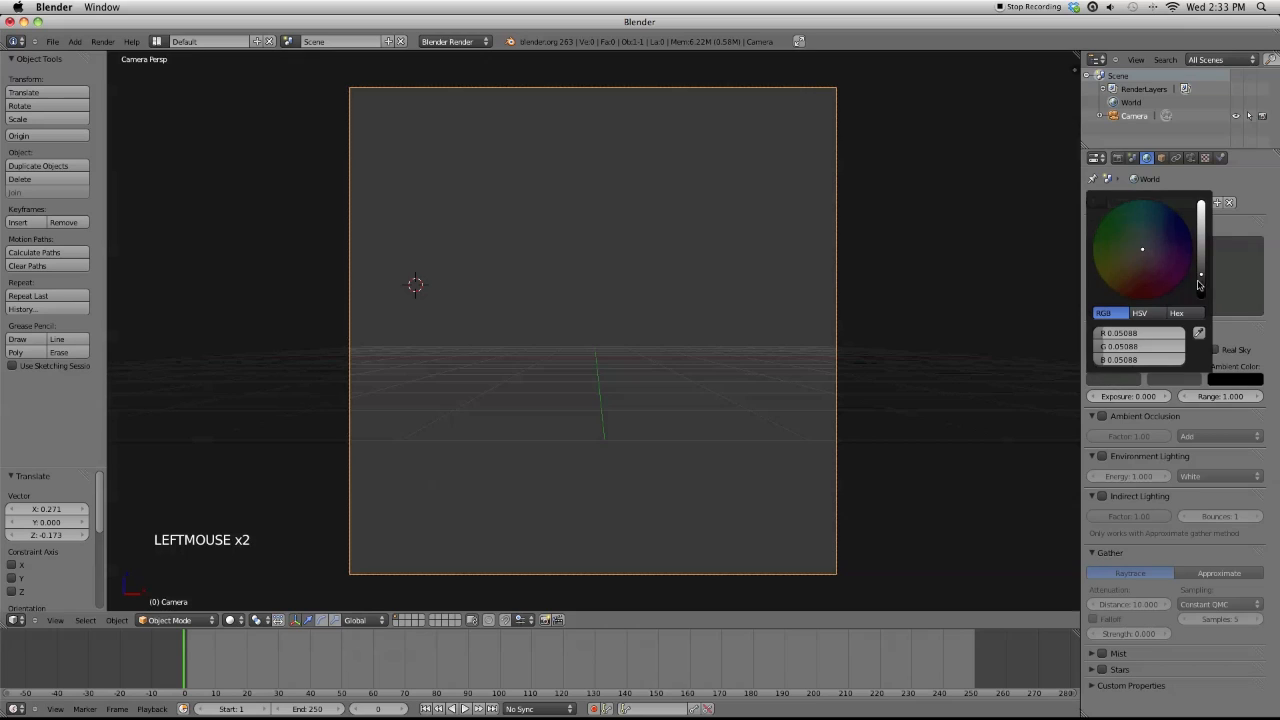
left_click_drag(1202, 281, 1207, 319)
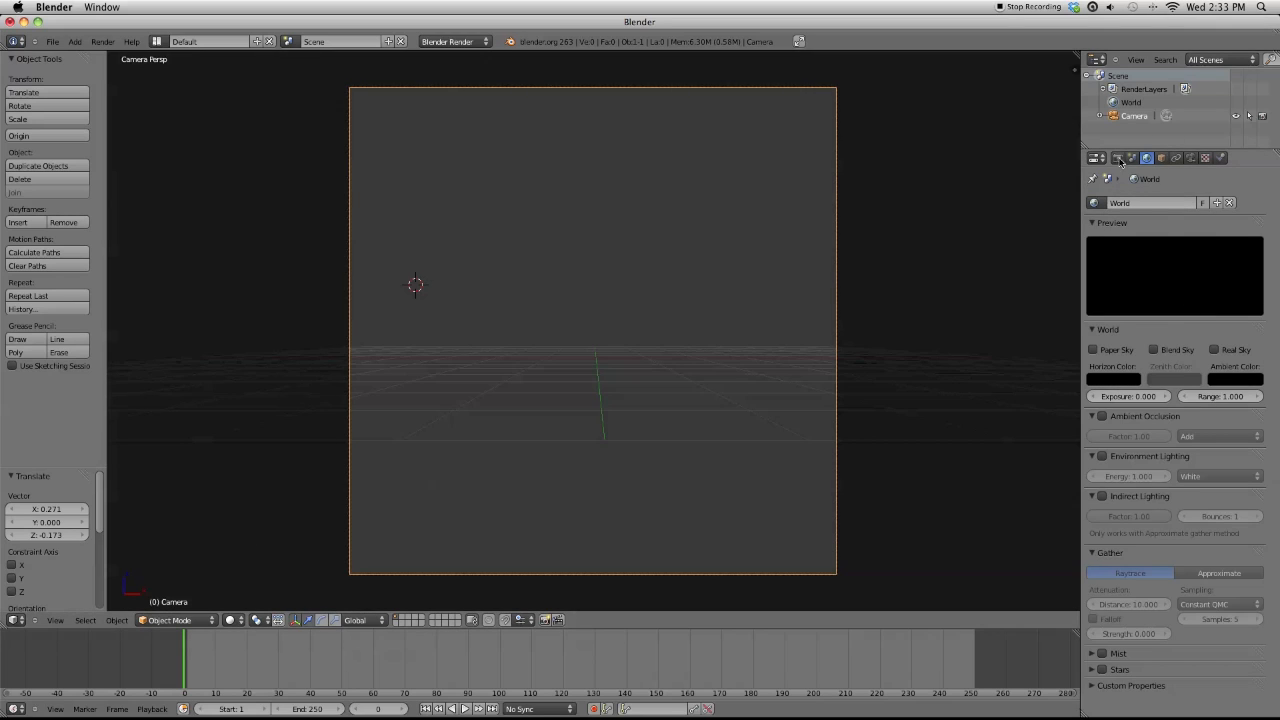
left_click(1160, 158)
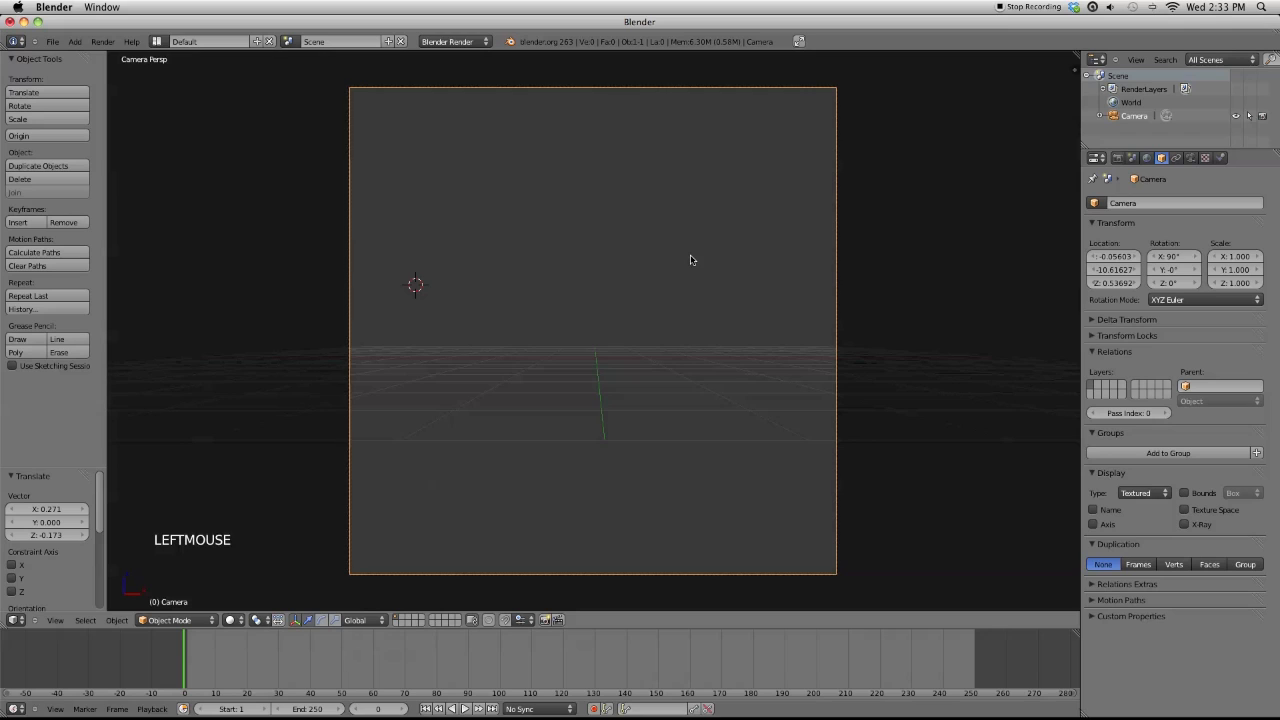
Reset the 3D cursor to the world origin and add a plane mesh there
key("shift+a")
left_click(465, 315)
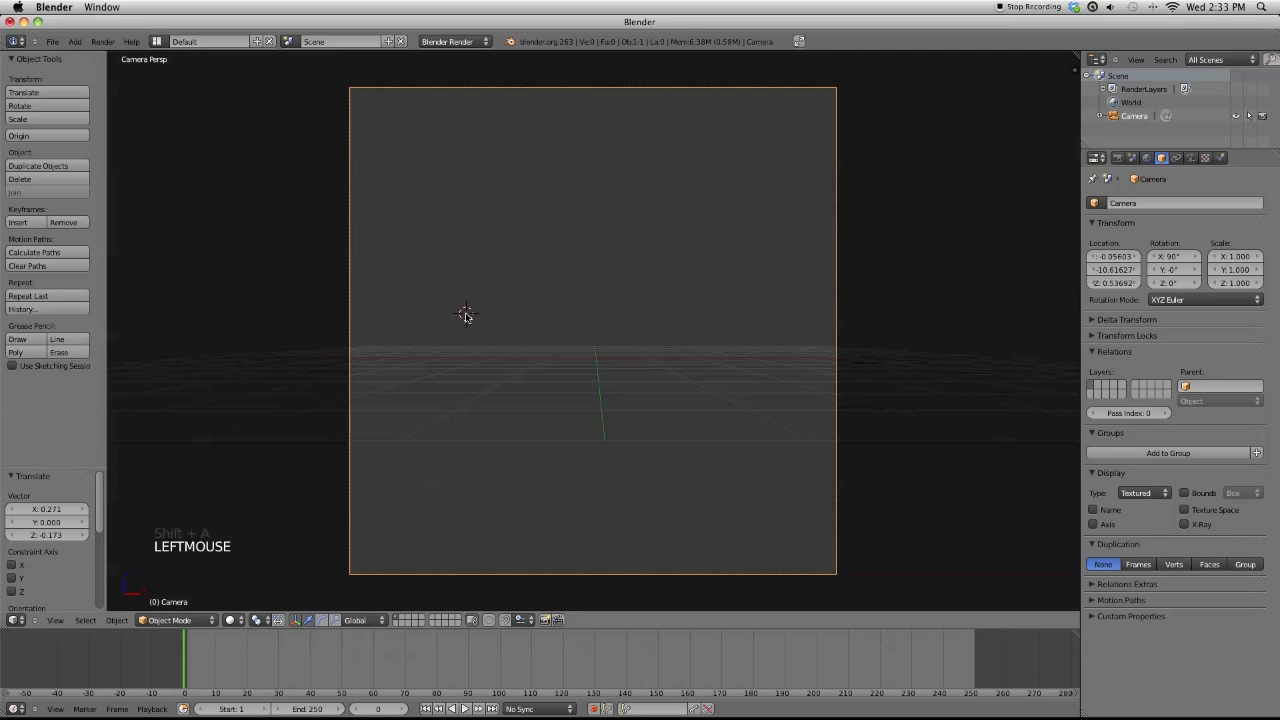
key("shift+c")
key("KP_0")
key("shift+a")
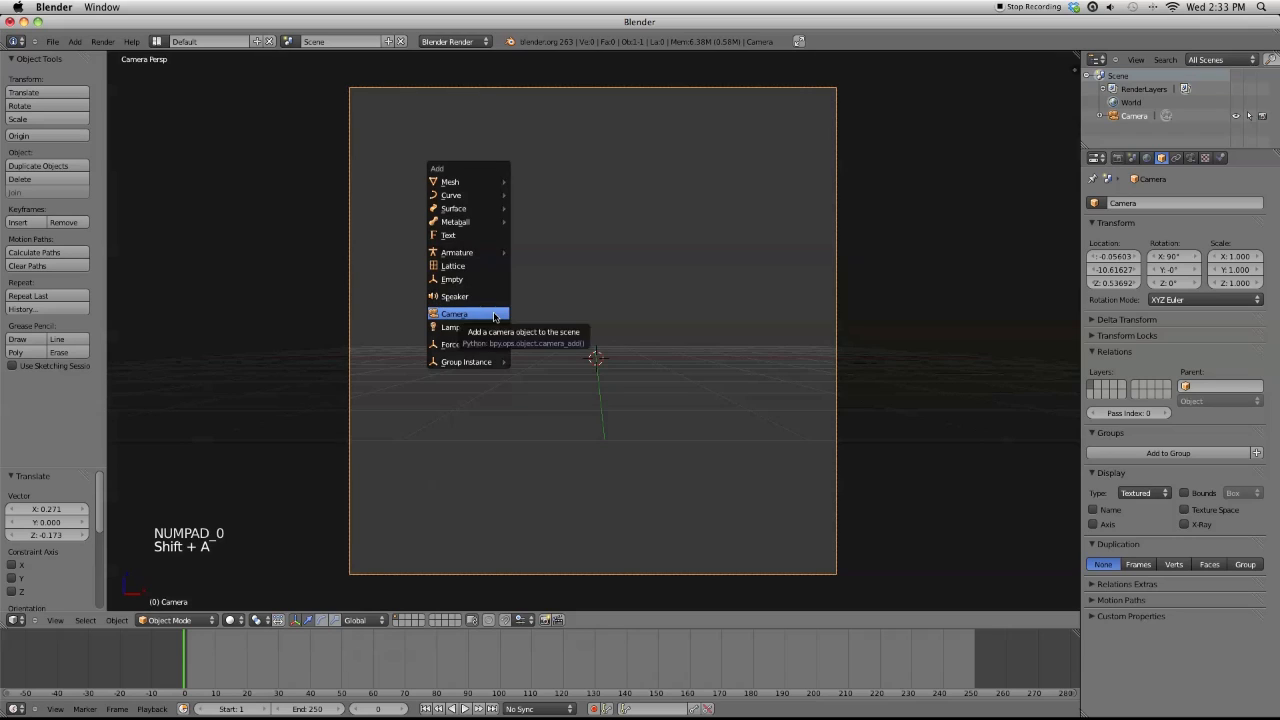
mouse_move(470, 181)
left_click(550, 182)
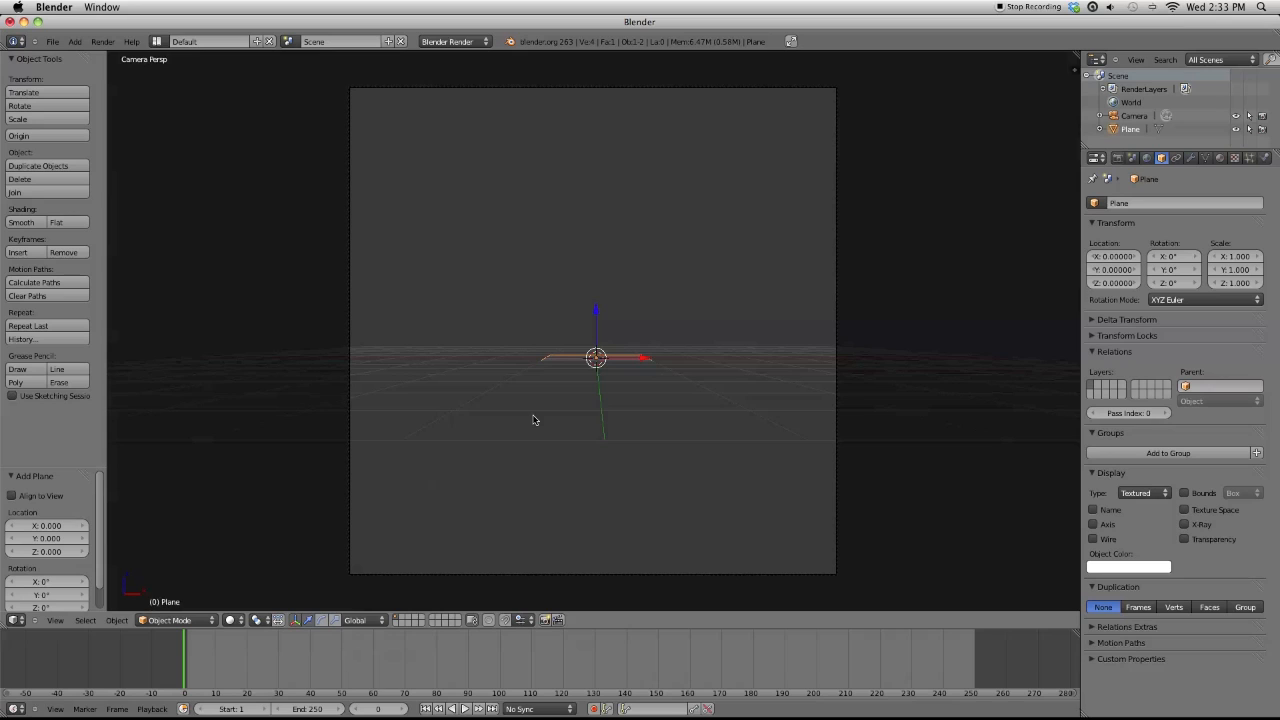
Raise the plane about 3.58 units along Z into the upper part of the camera frame
key("g")
key("z")
left_click(535, 247)
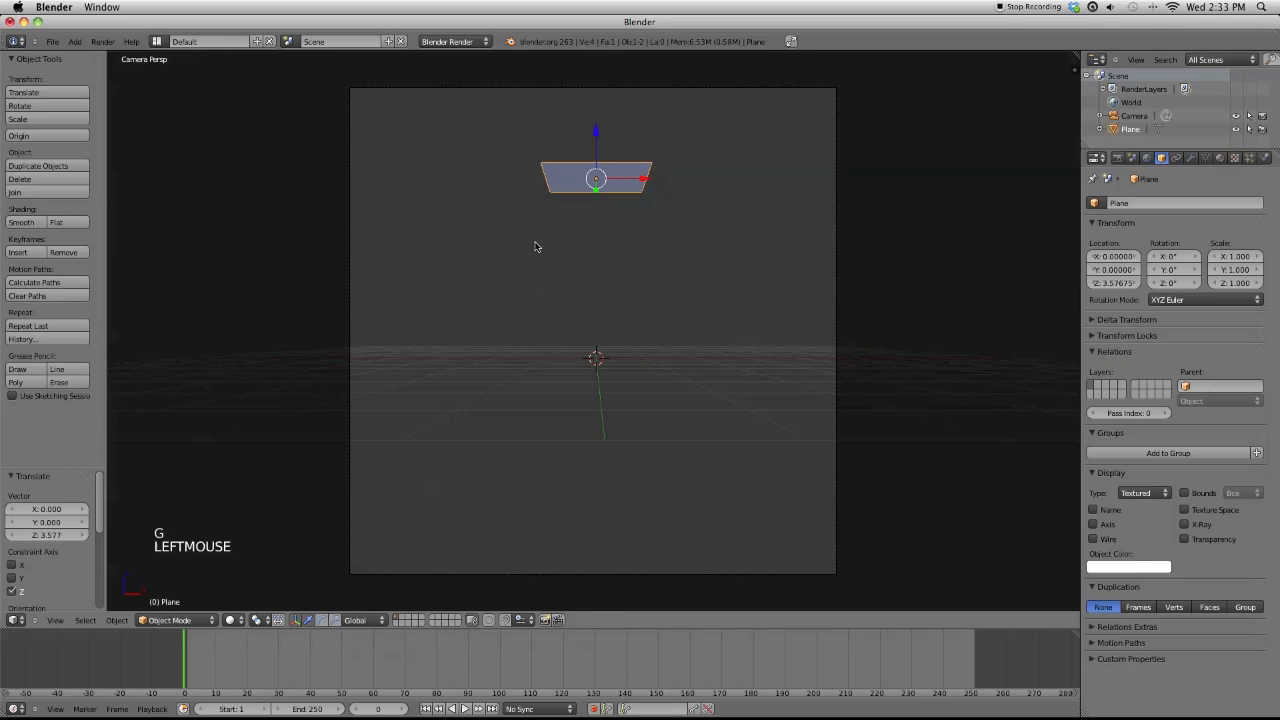
In Edit Mode, stretch the plane along X by about 3.78 and again by 1.16, and narrow it along Y to about 0.38
key("Tab")
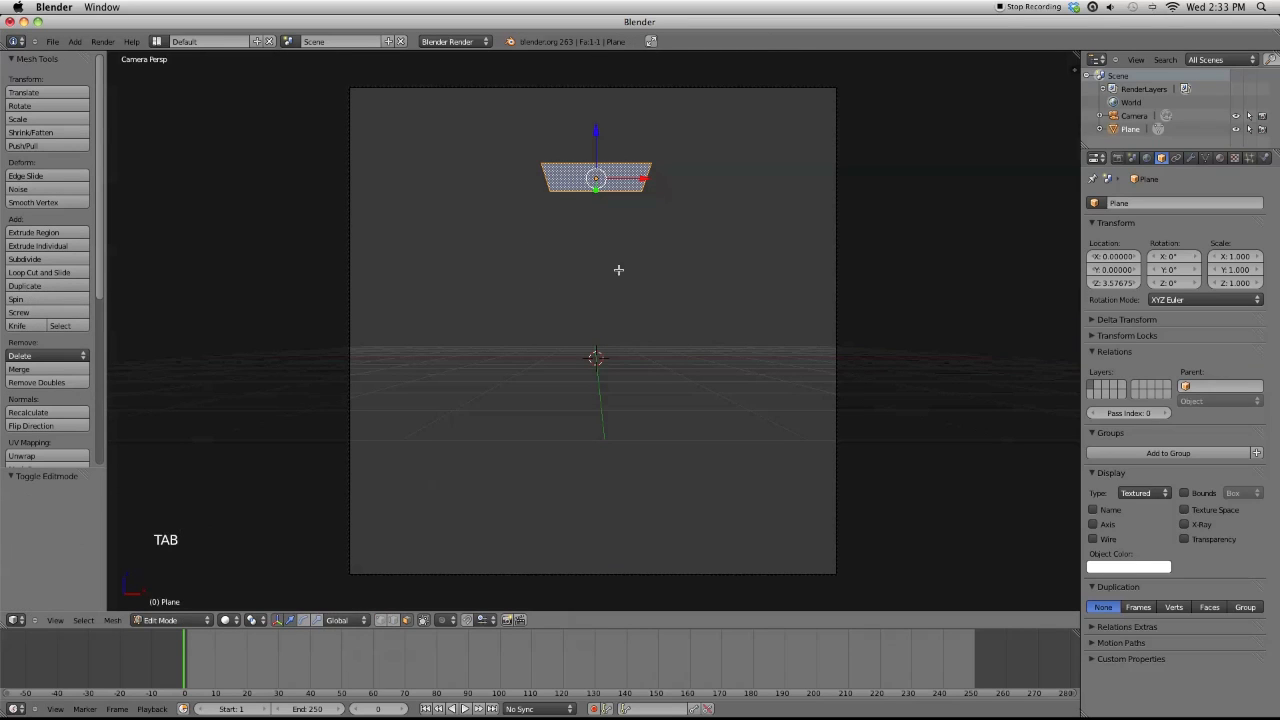
key("s")
key("x")
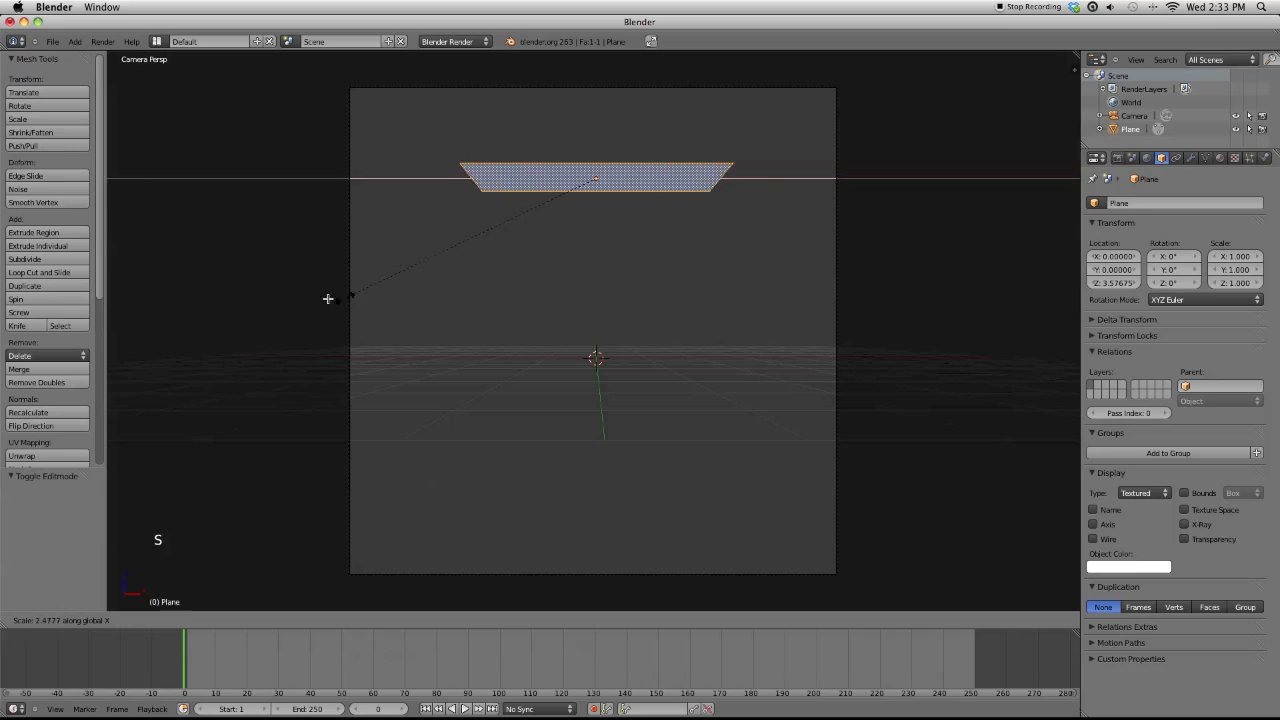
left_click(213, 351)
key("s")
key("x")
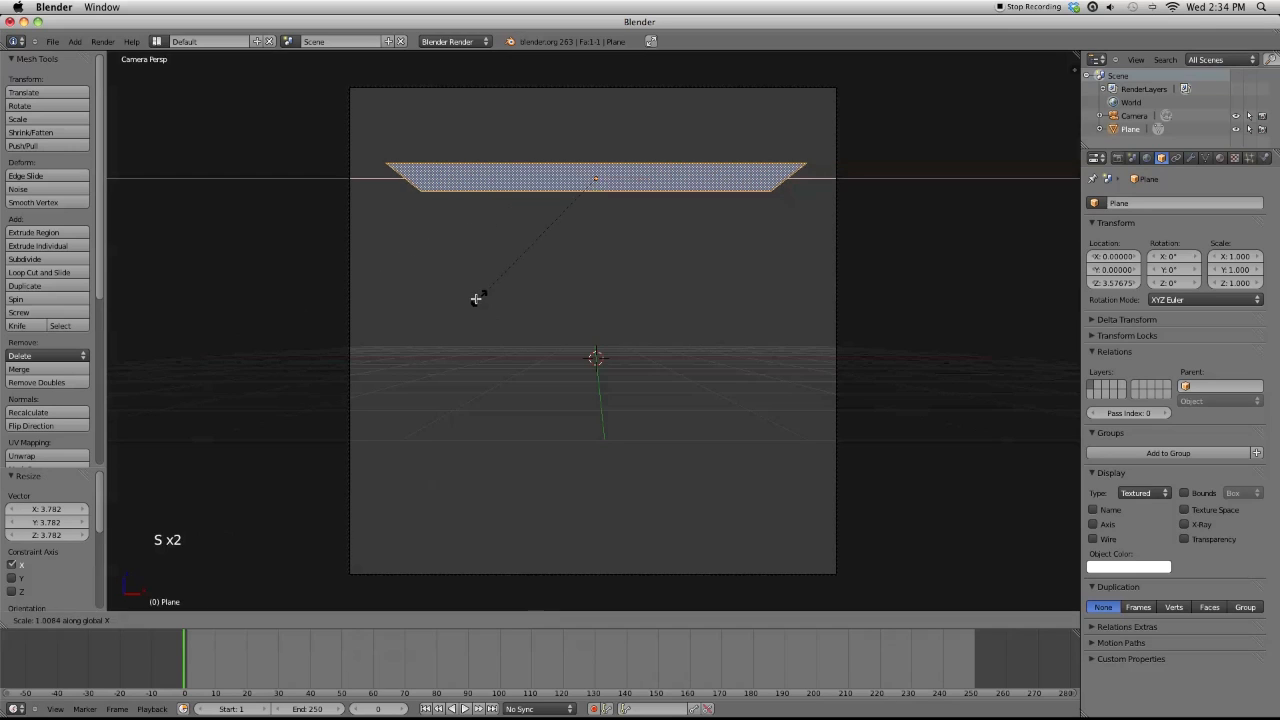
left_click(449, 303)
key("s")
key("y")
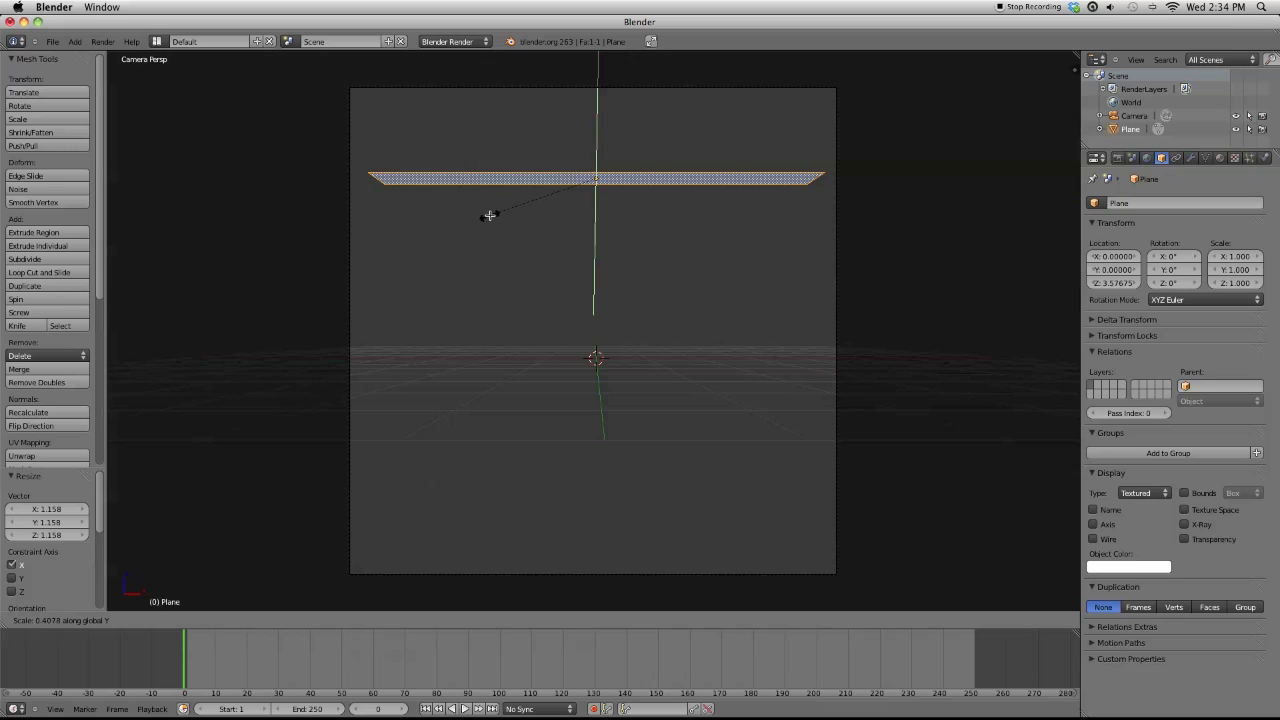
left_click(497, 212)
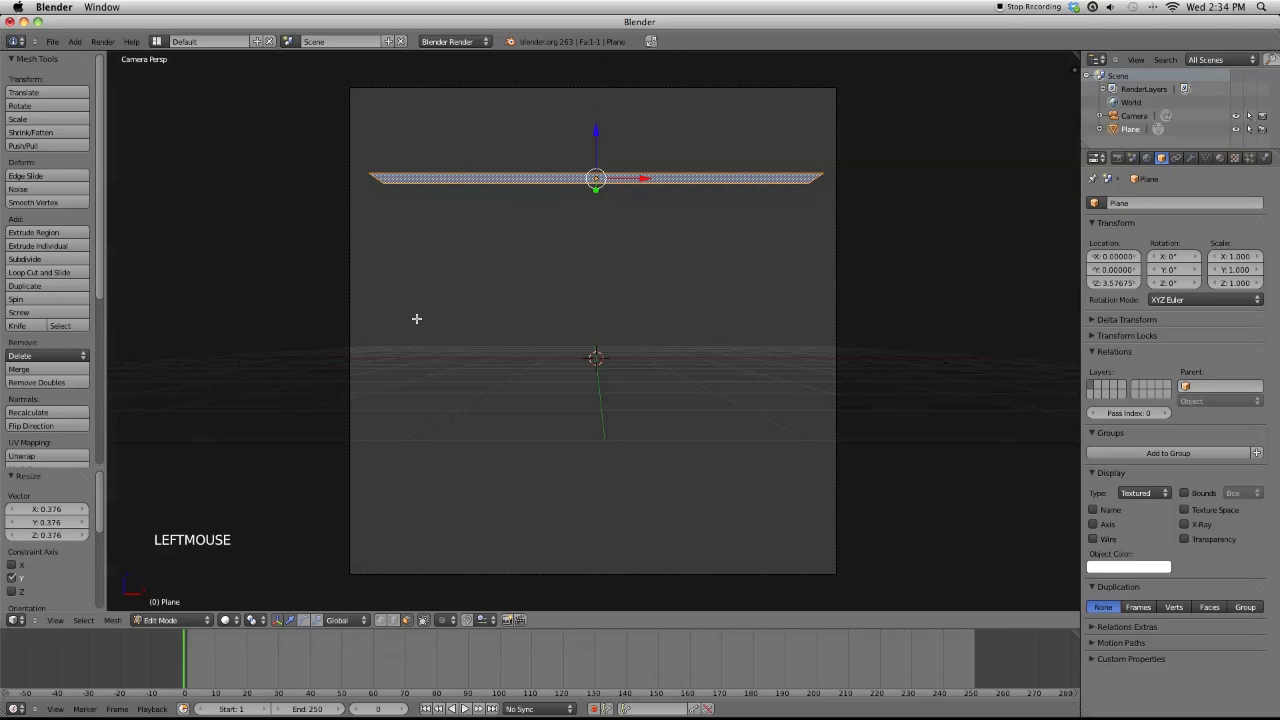
In Object Mode, raise the strip-shaped plane about 1.09 units along Z near the camera frame's upper edge
key("Tab")
key("g")
key("z")
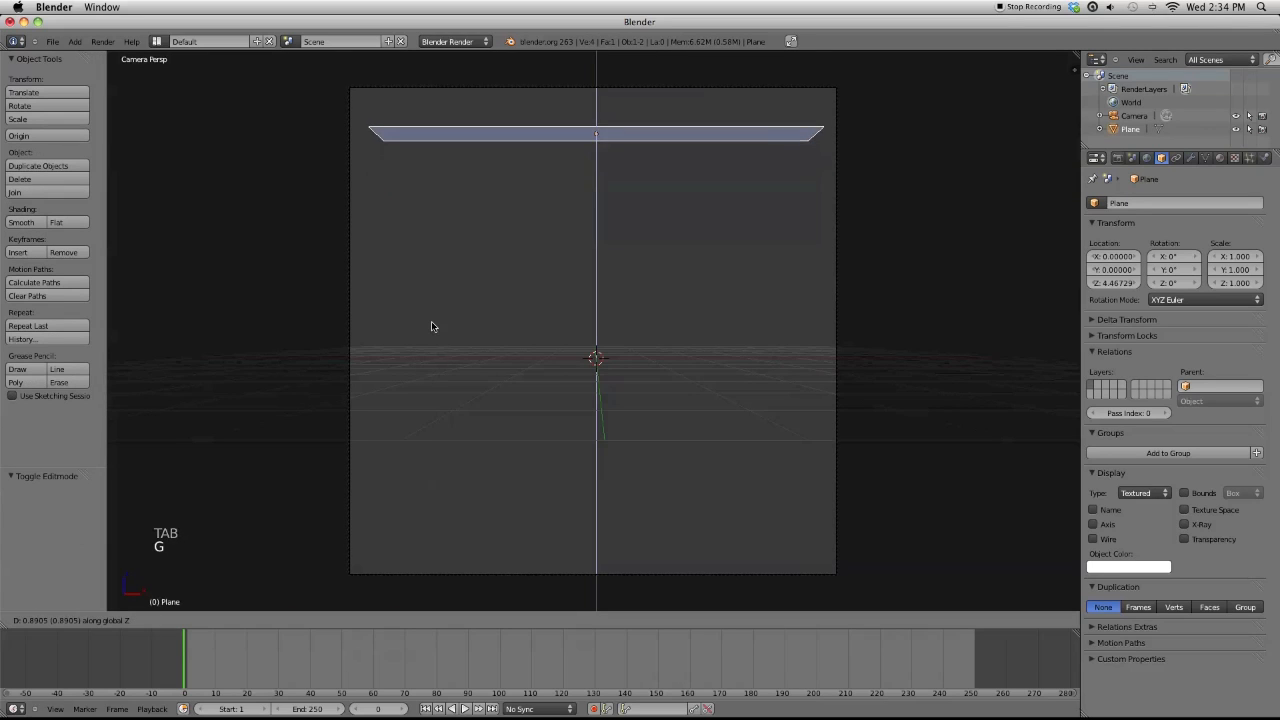
left_click(431, 317)
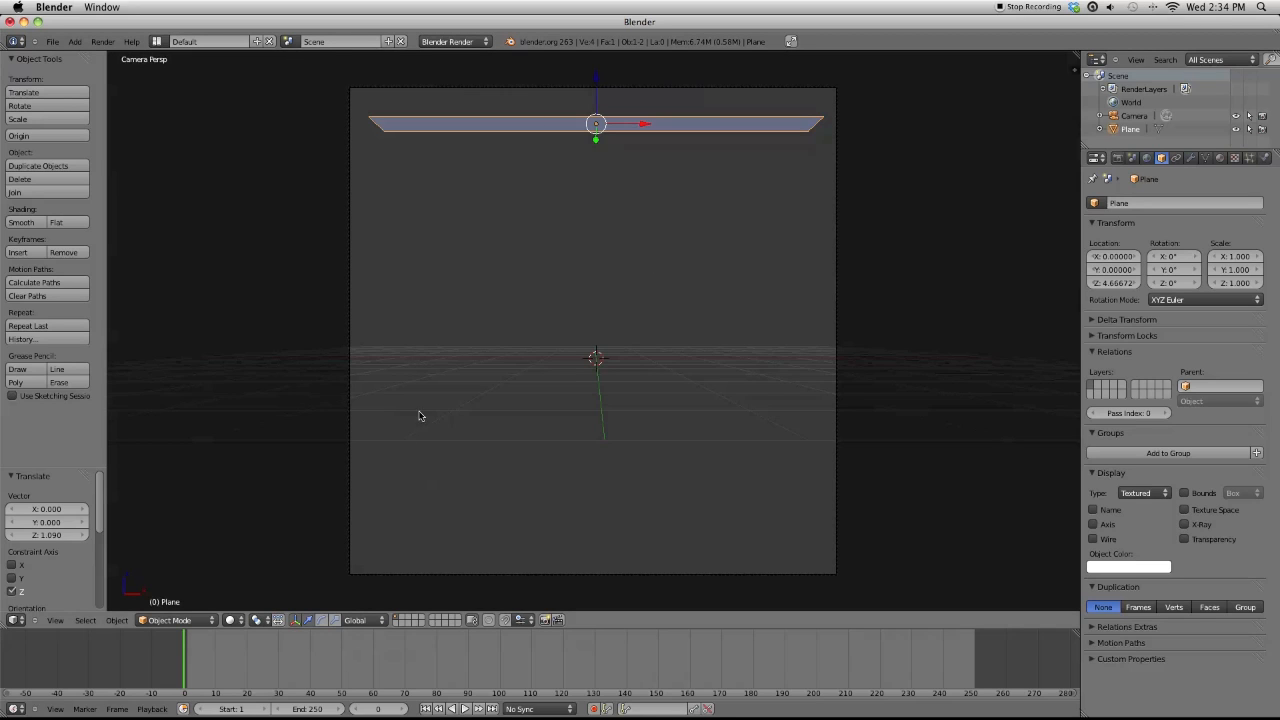
Switch to Firefox to review the Hair Factory v1.0 page on Blend Swap, and return to Blender
mouse_move(772, 700)
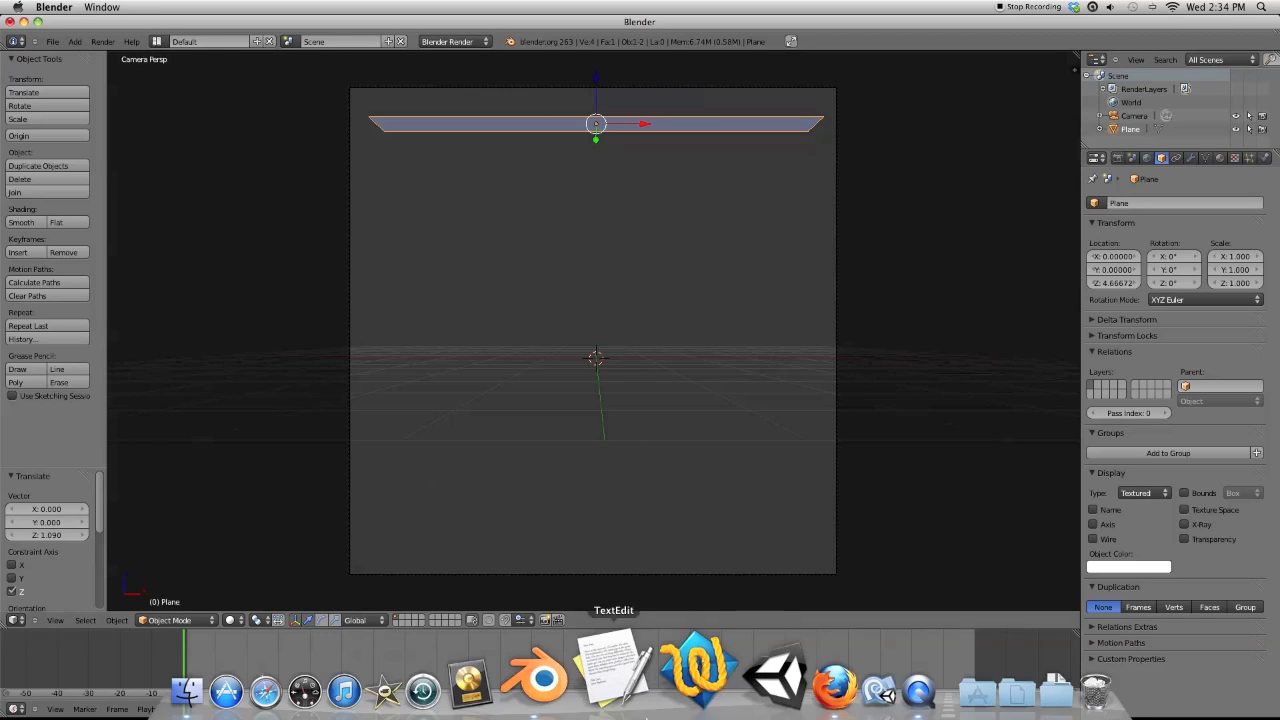
left_click(770, 698)
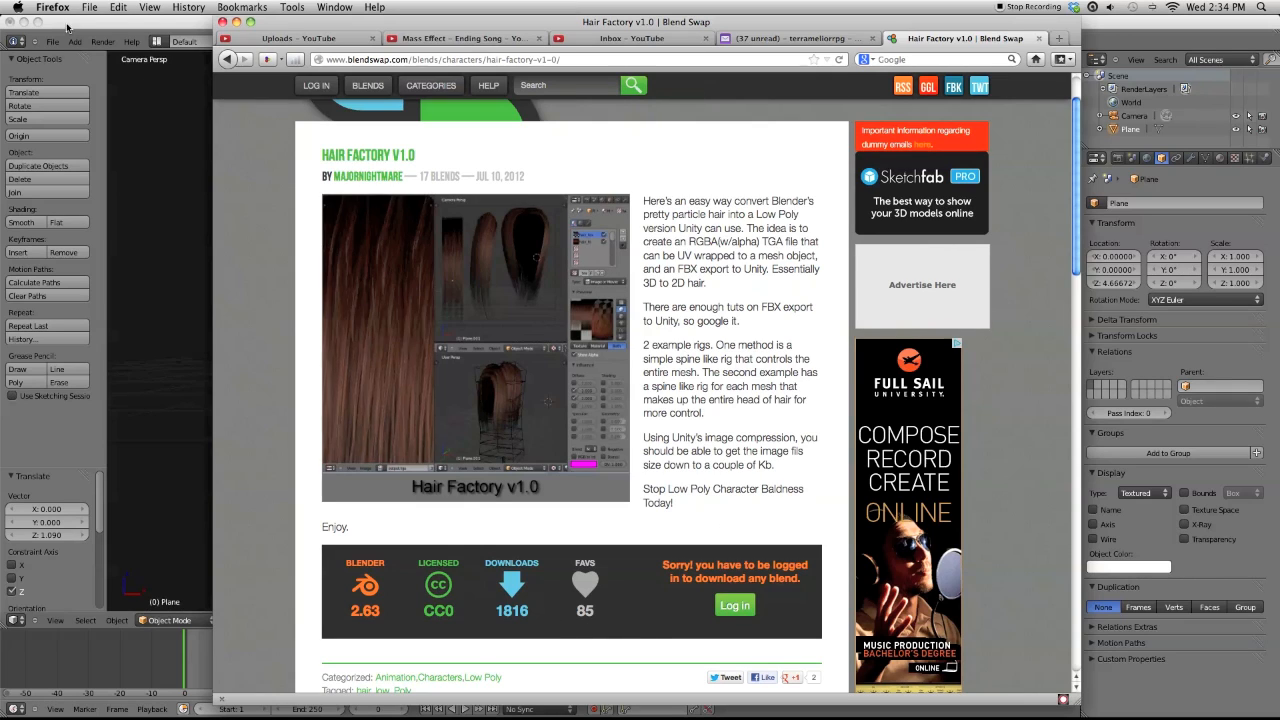
left_click(160, 60)
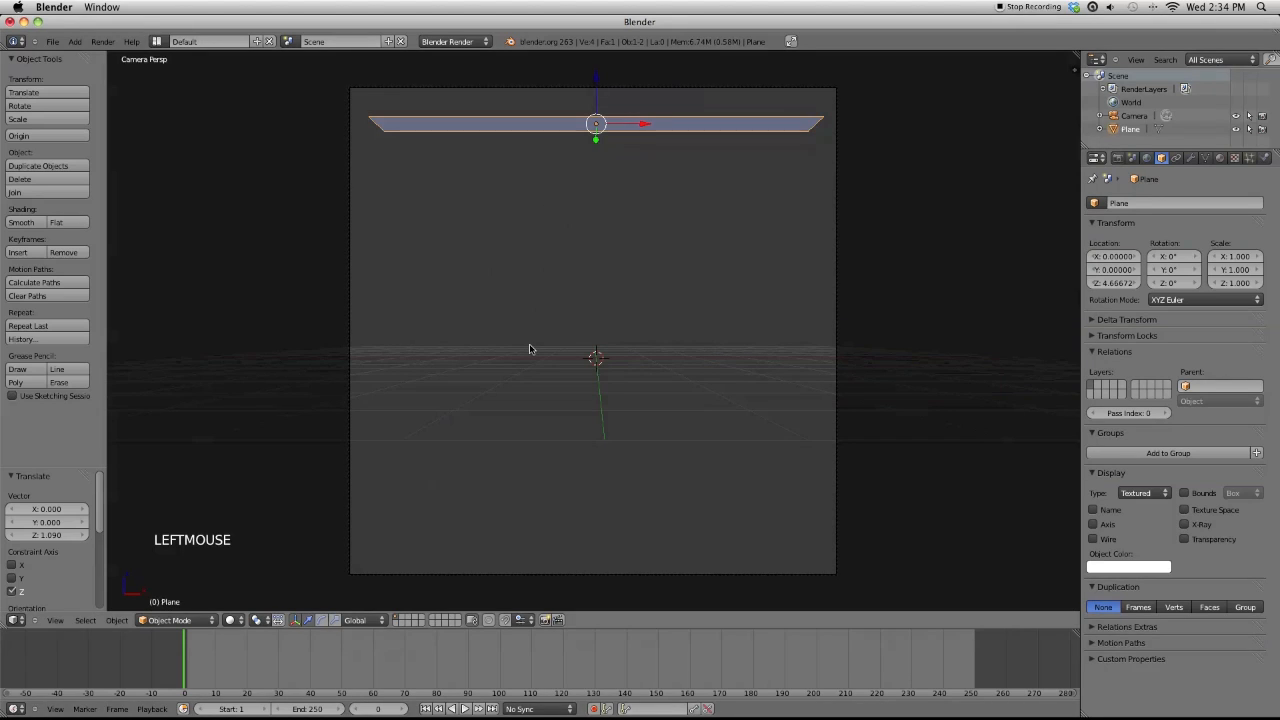
Add a particle system to the plane
left_click(1222, 160)
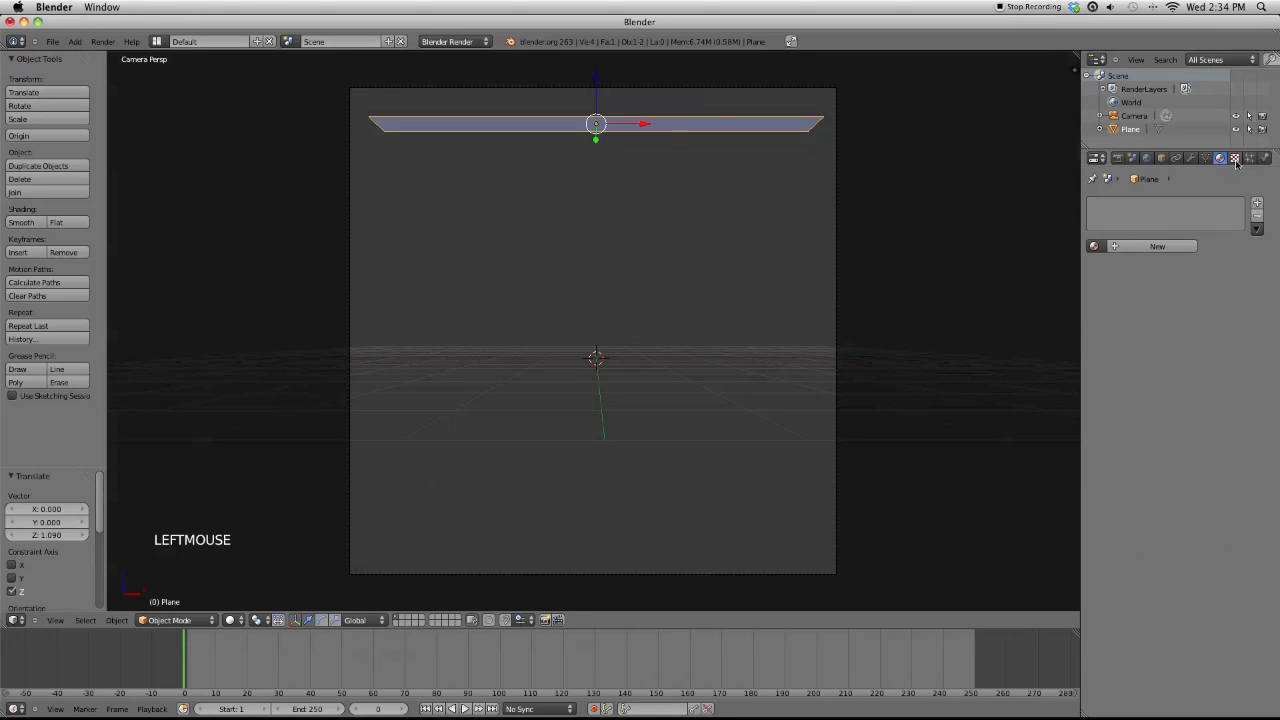
left_click(1234, 160)
left_click(1248, 159)
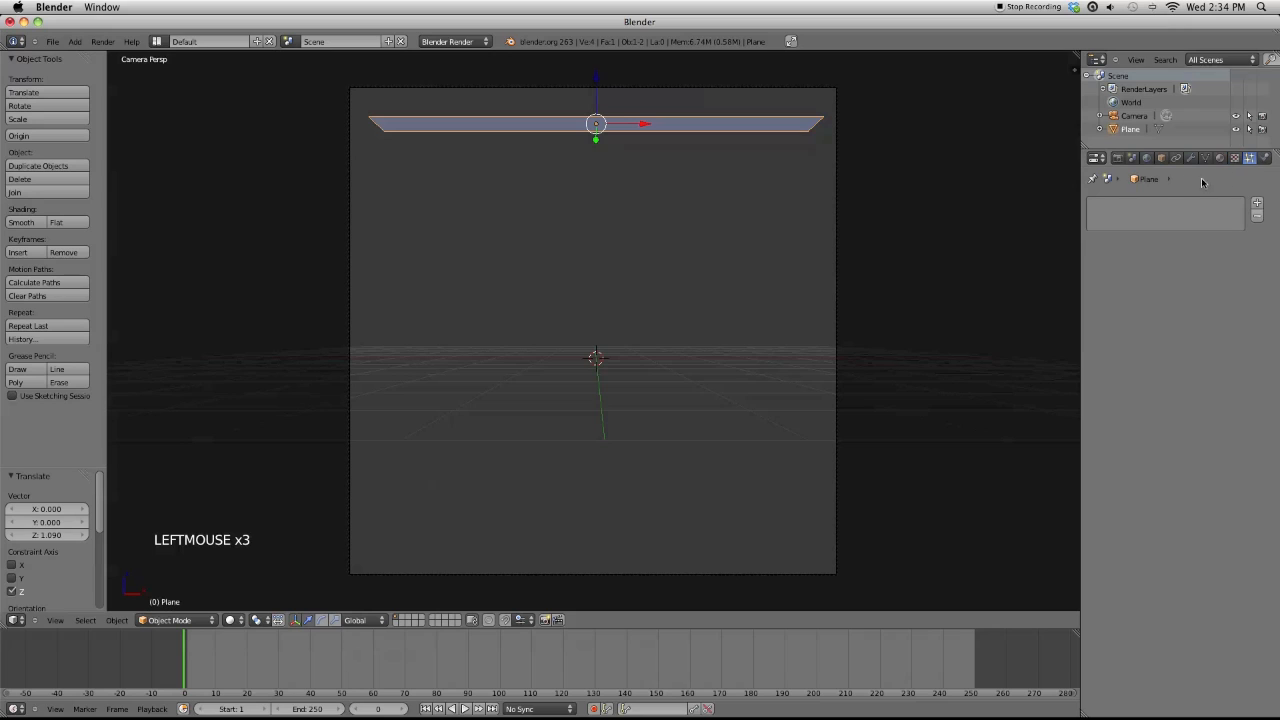
left_click(1255, 206)
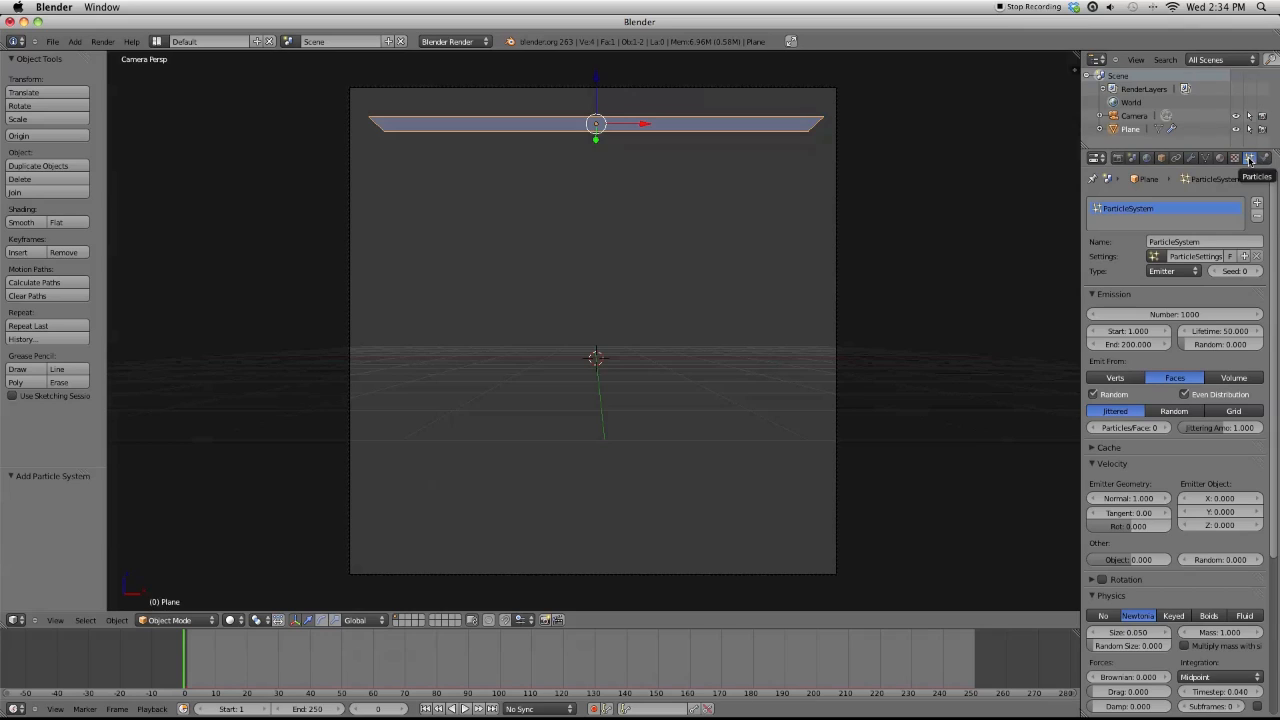
Rename the particle system to Hair, set its type to Hair and enable the advanced settings
left_click(1195, 243)
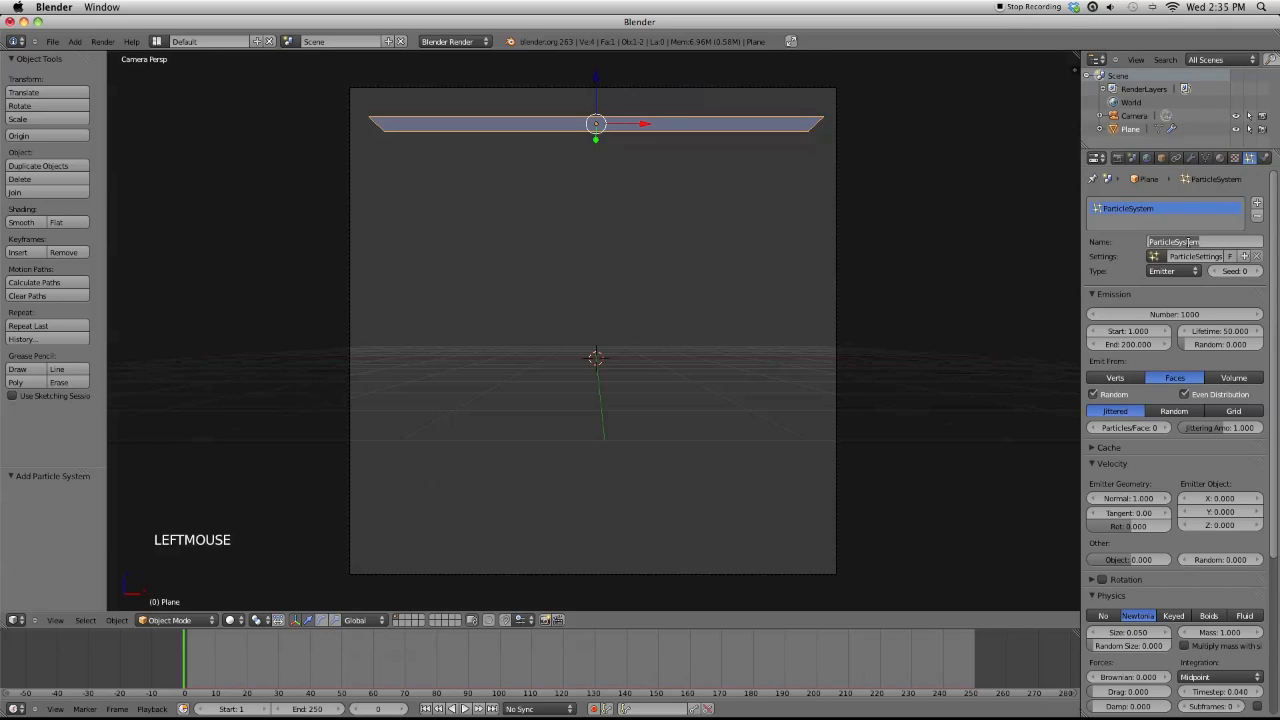
type("Hair")
key("Return")
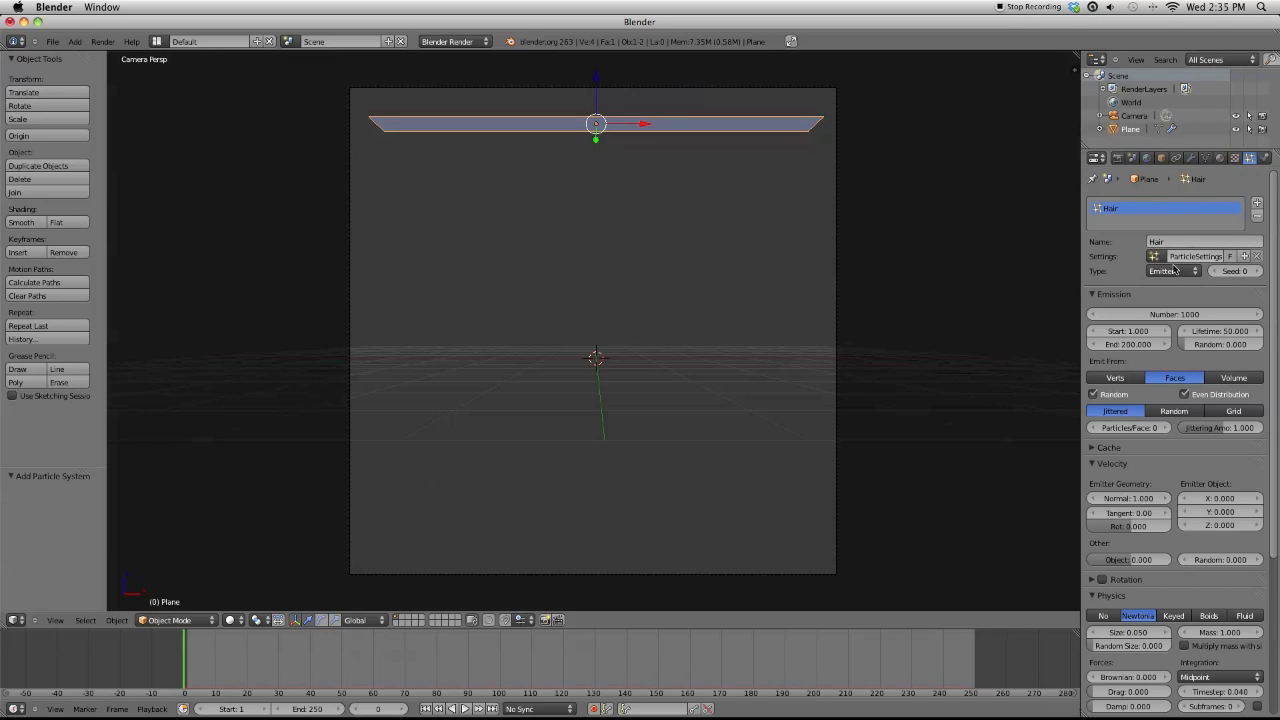
left_click(1175, 271)
left_click(1166, 244)
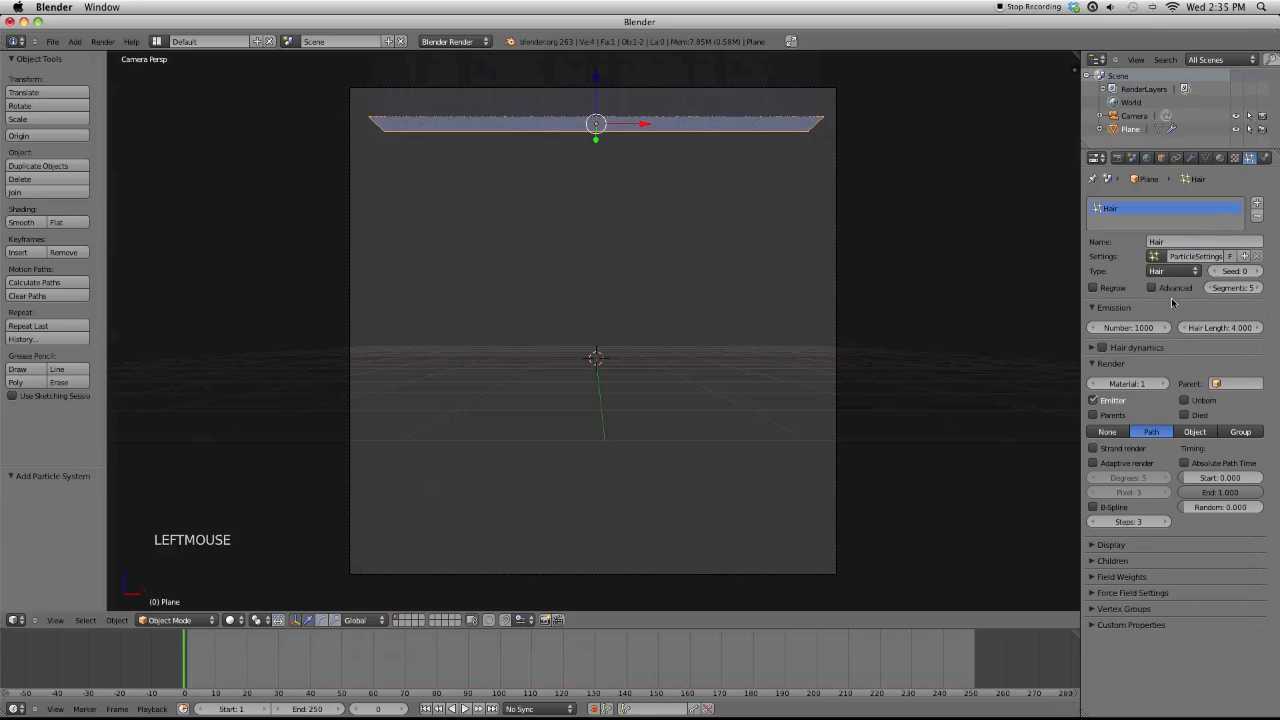
left_click(1152, 288)
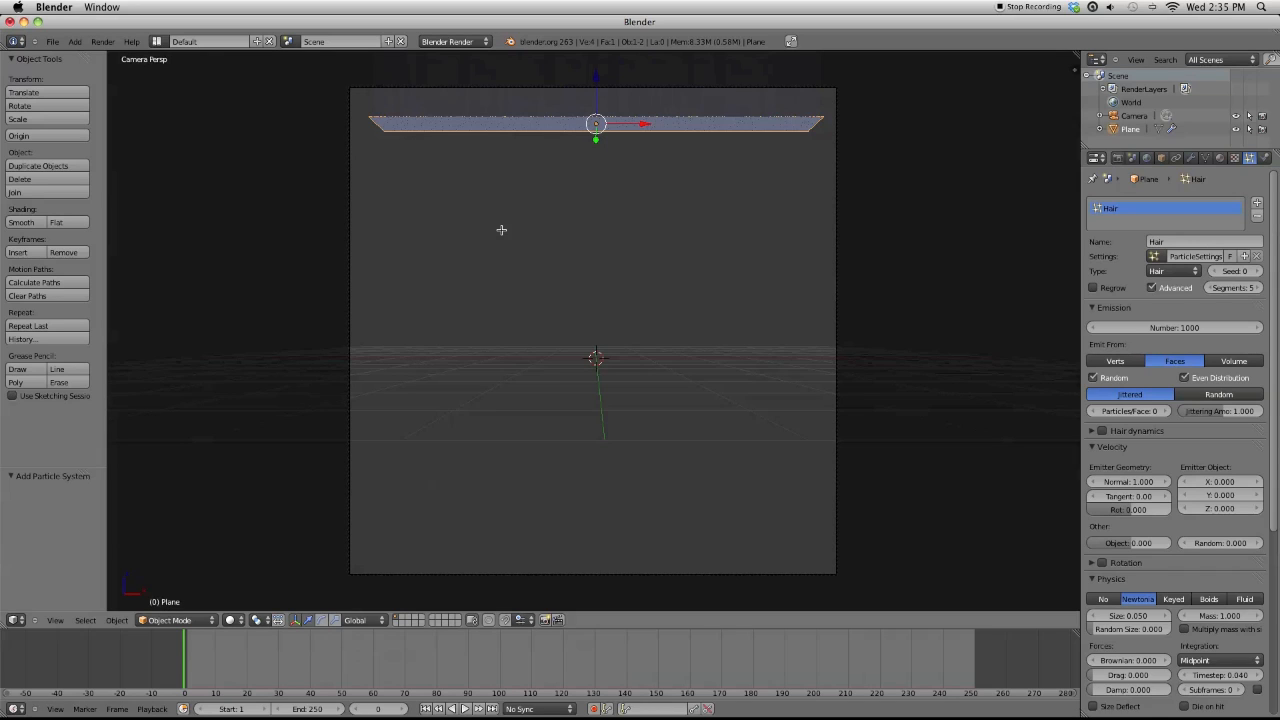
In Edit Mode, rotate the plane's mesh 180° around the Y axis, and return to Object Mode
key("Tab")
key("r")
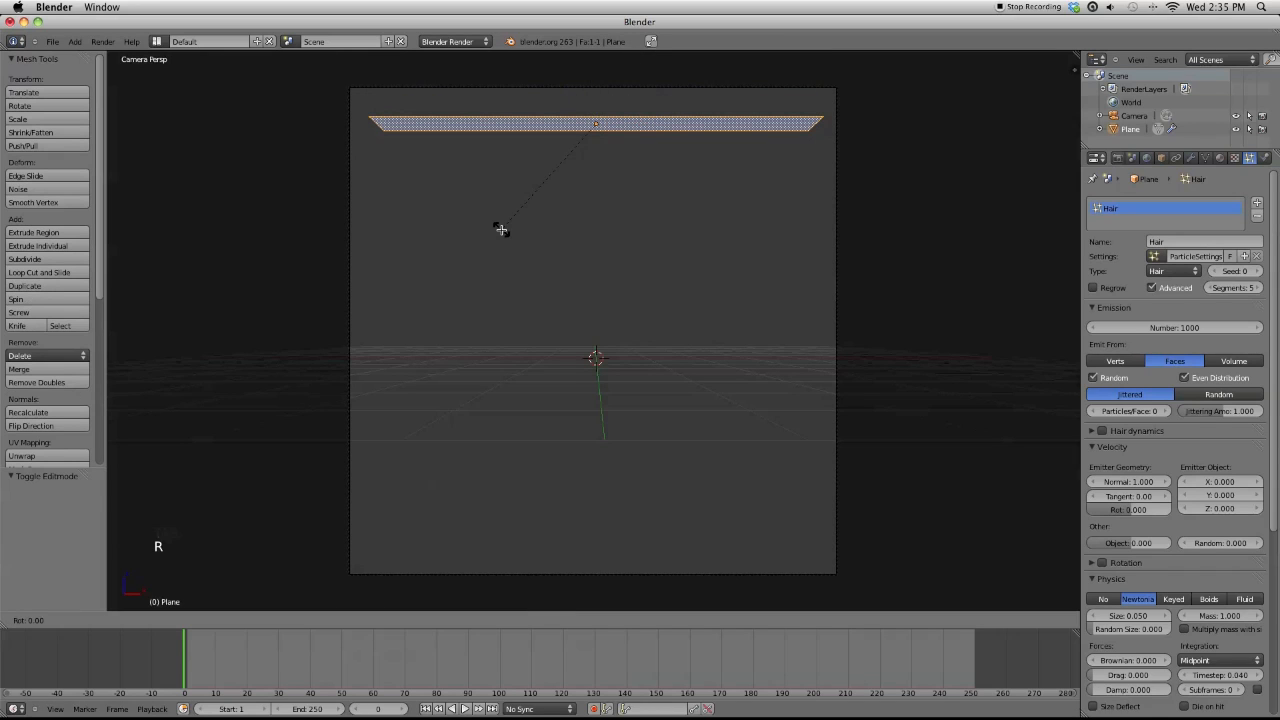
type("y180")
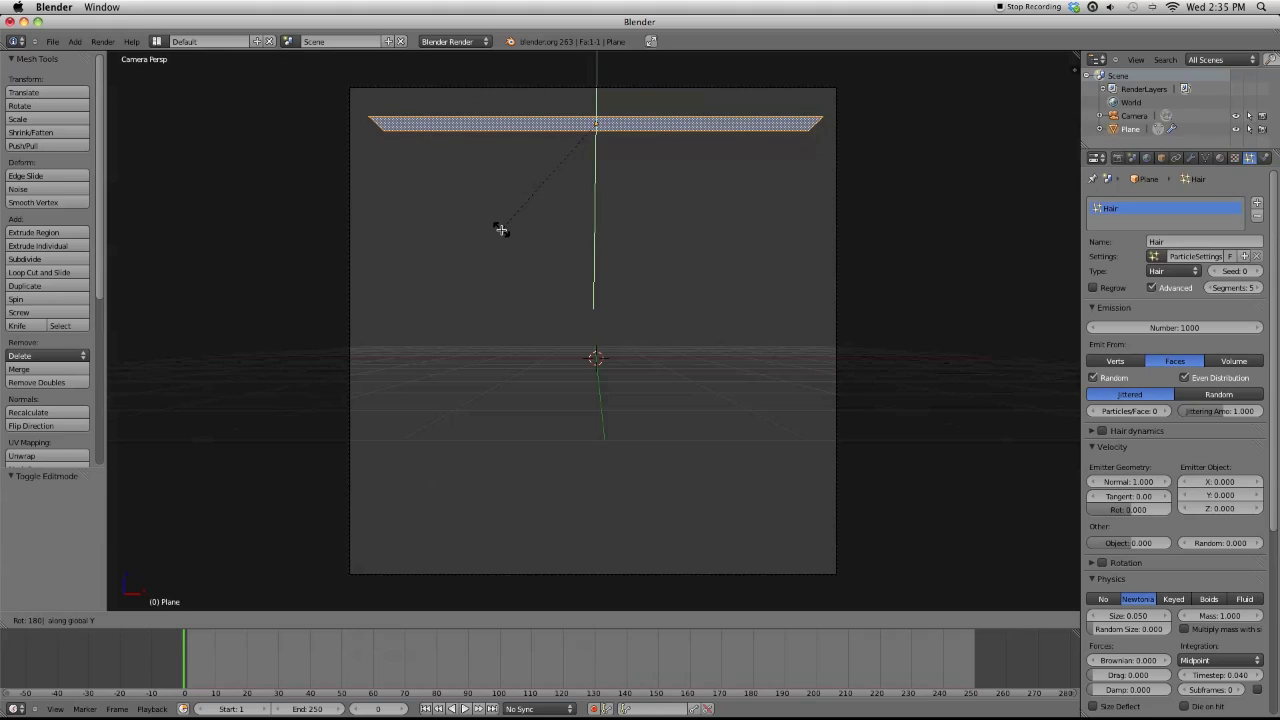
key("Return")
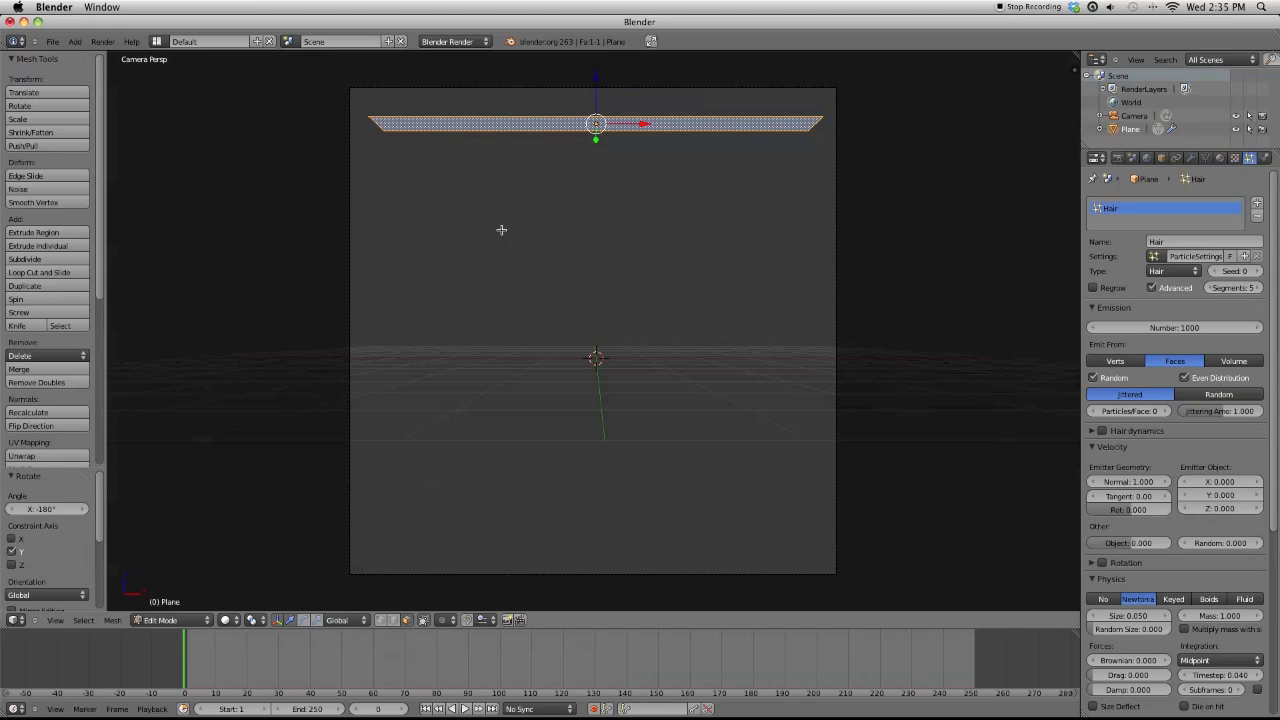
key("Tab")
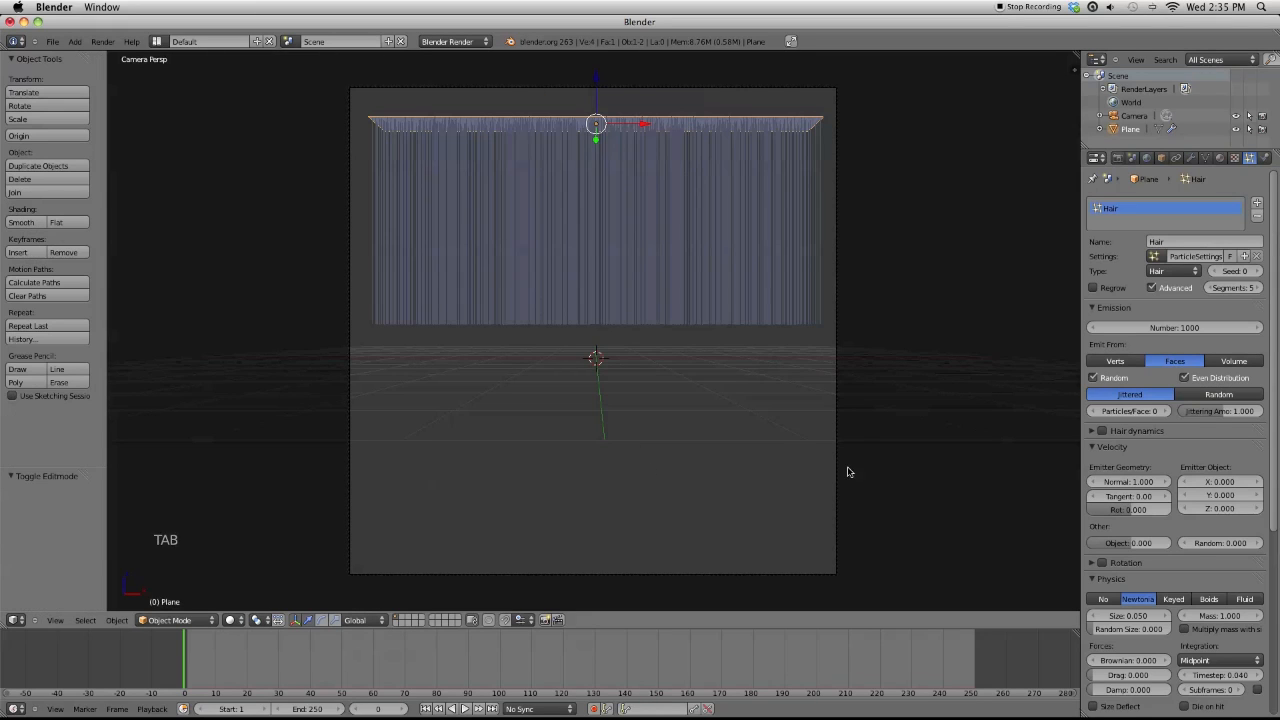
Set the hair's normal emission velocity to 2 and enable strand rendering
left_click(1137, 484)
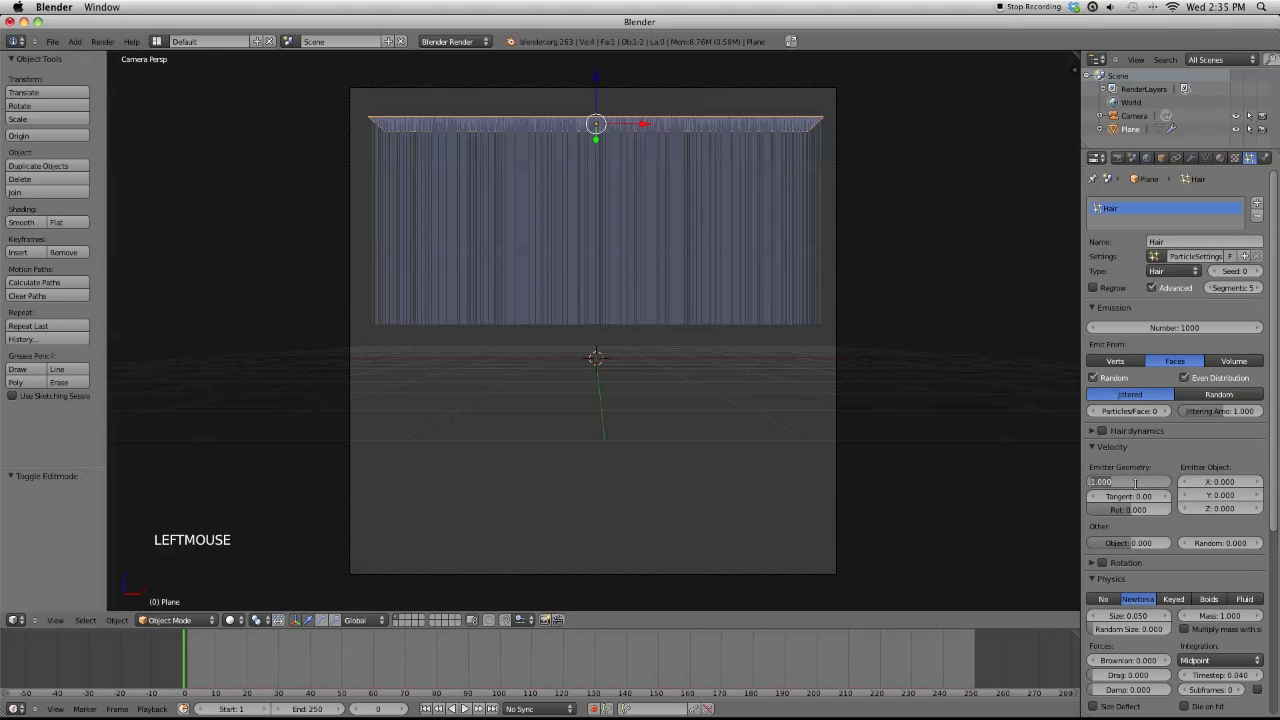
type("2")
key("Return")
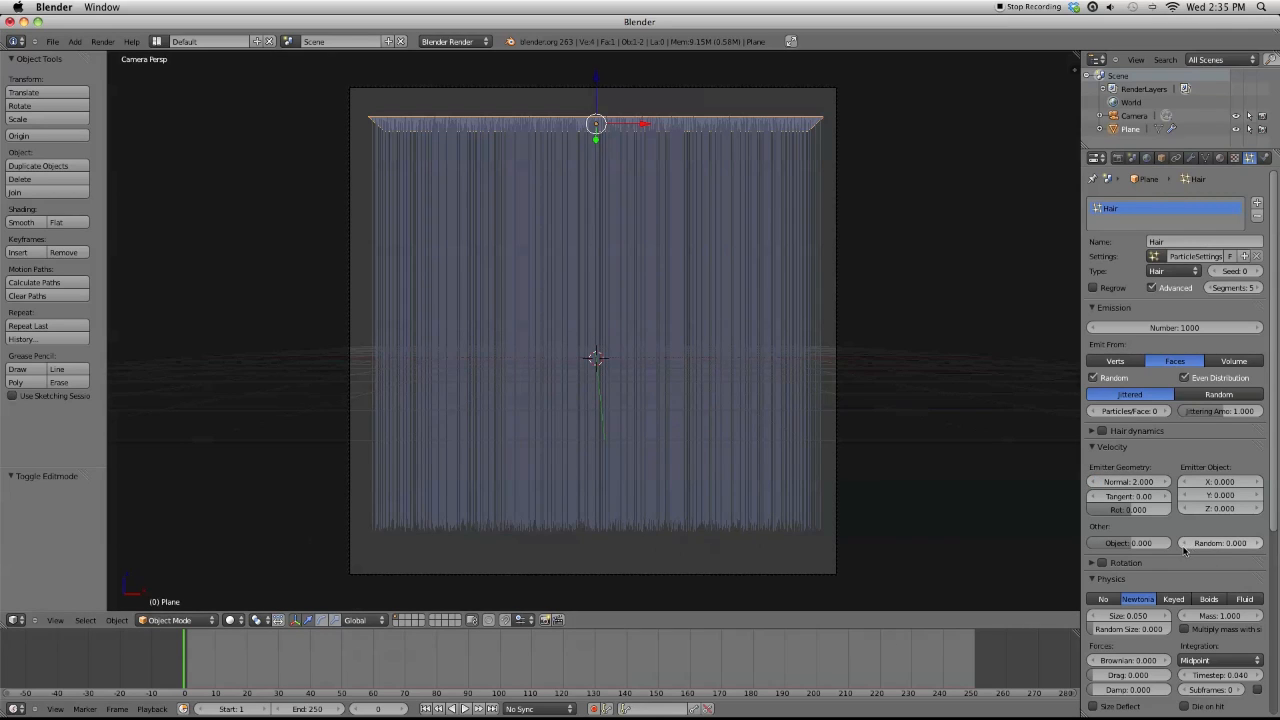
scroll(1185, 548, "down", 10)
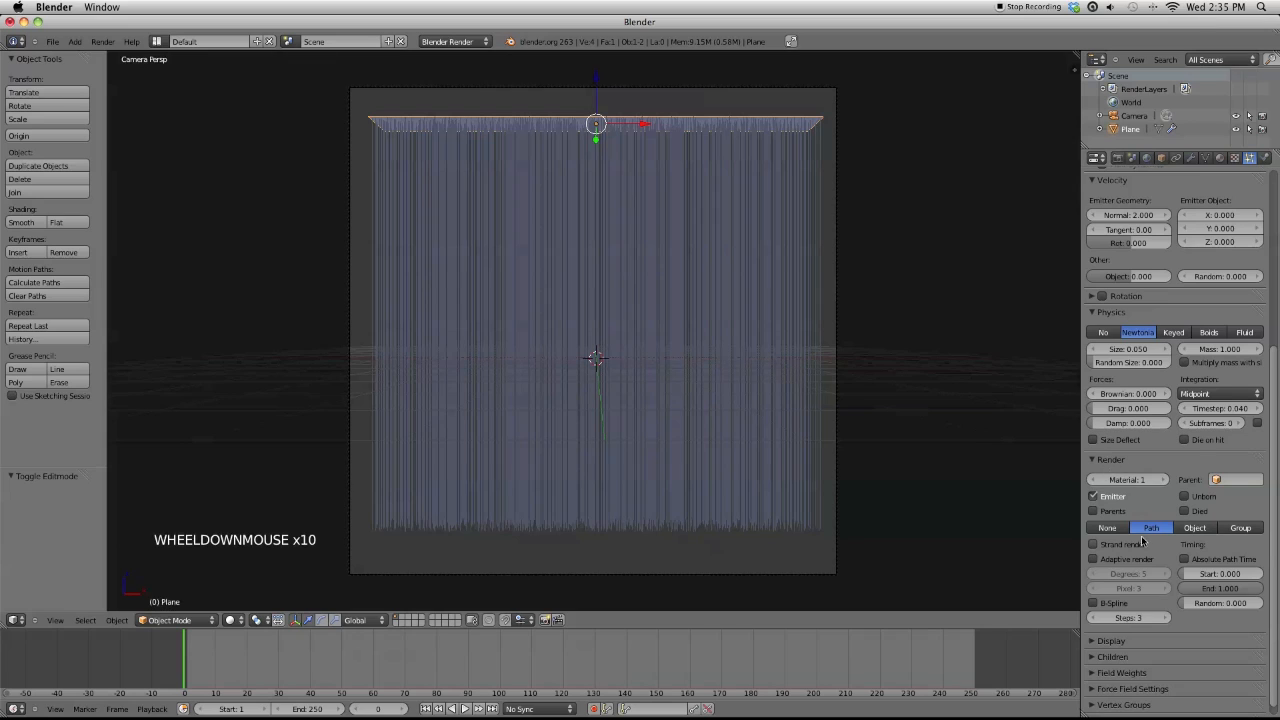
scroll(1142, 541, "down", 5)
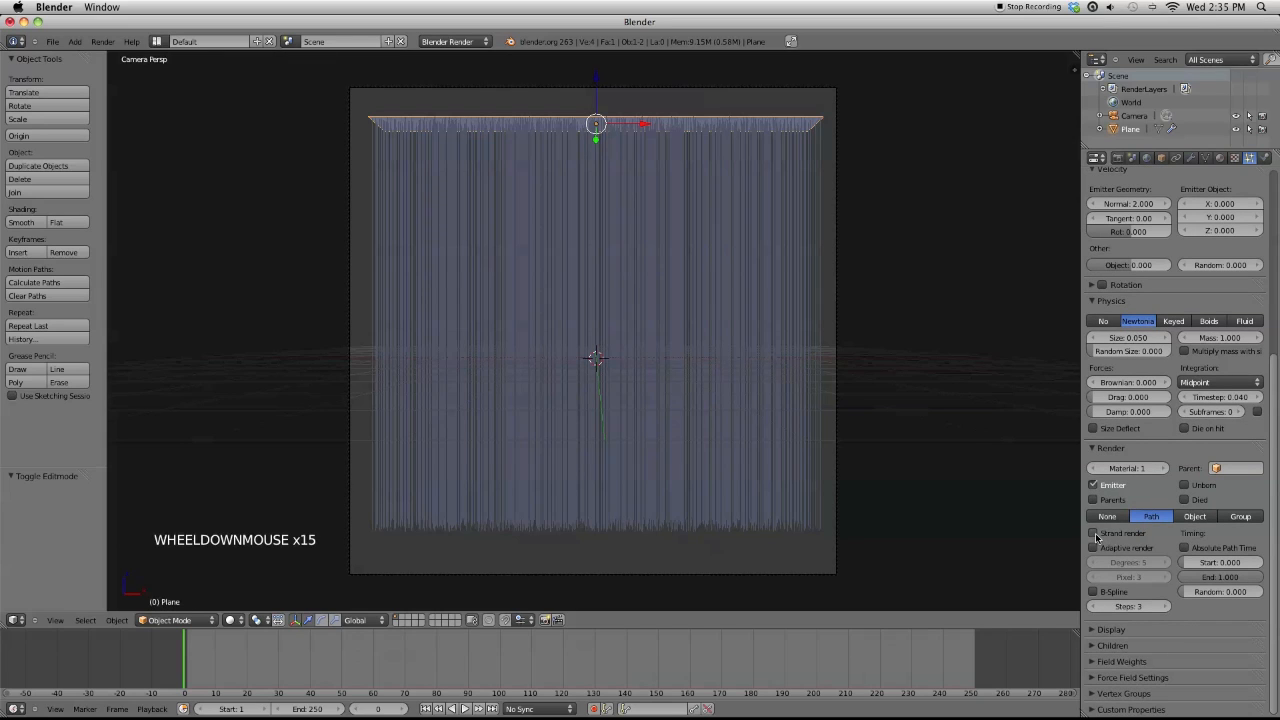
left_click(1094, 534)
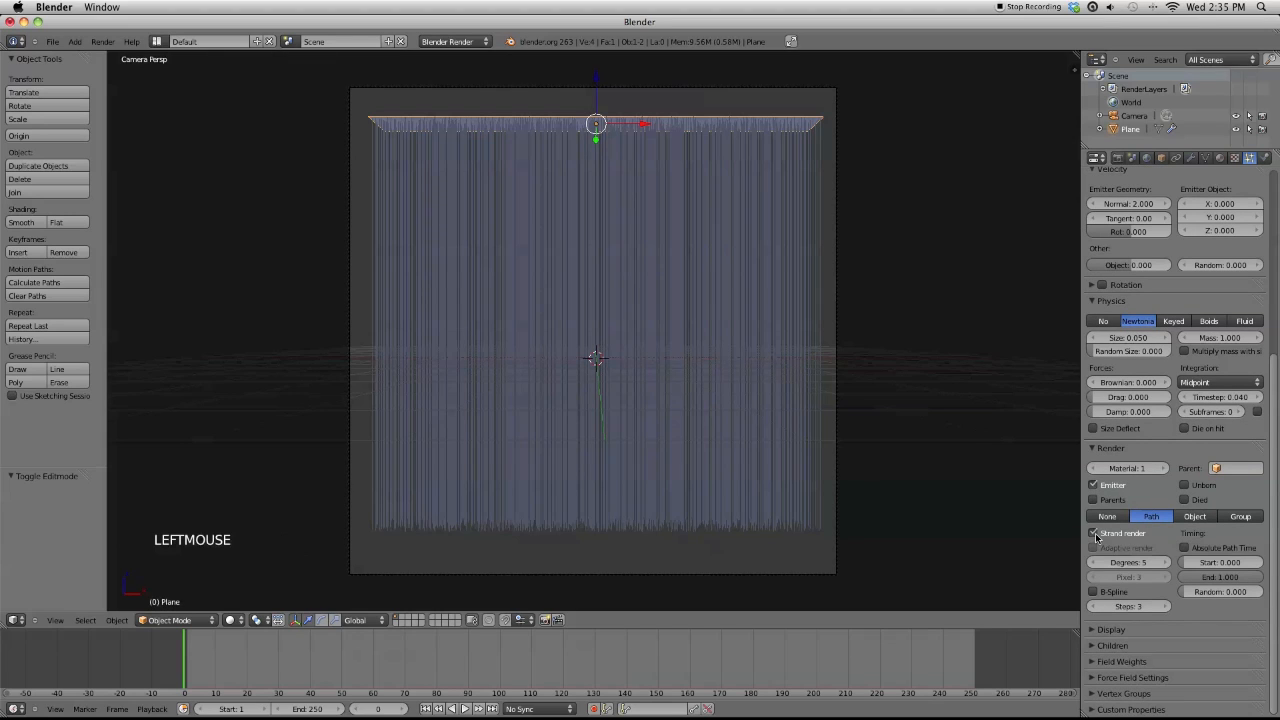
Give the hair interpolated children and enable the Long Hair option
left_click(1095, 647)
scroll(1124, 630, "down", 12)
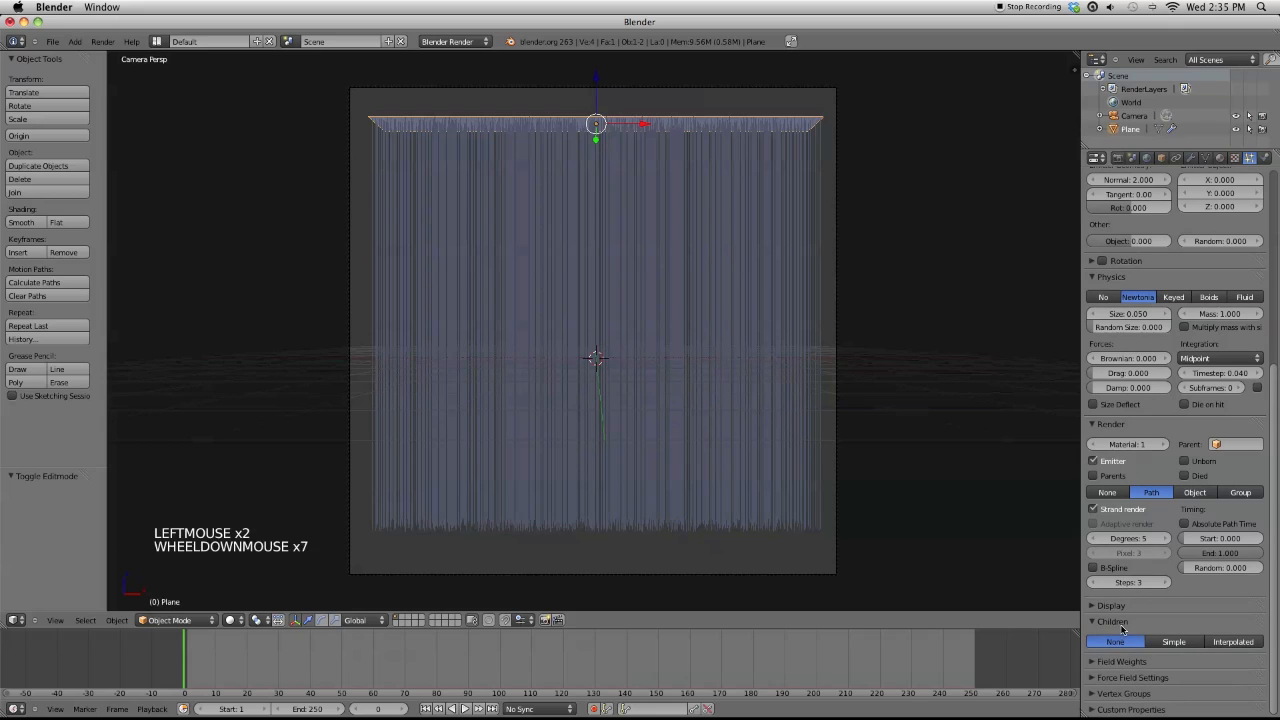
left_click(1231, 642)
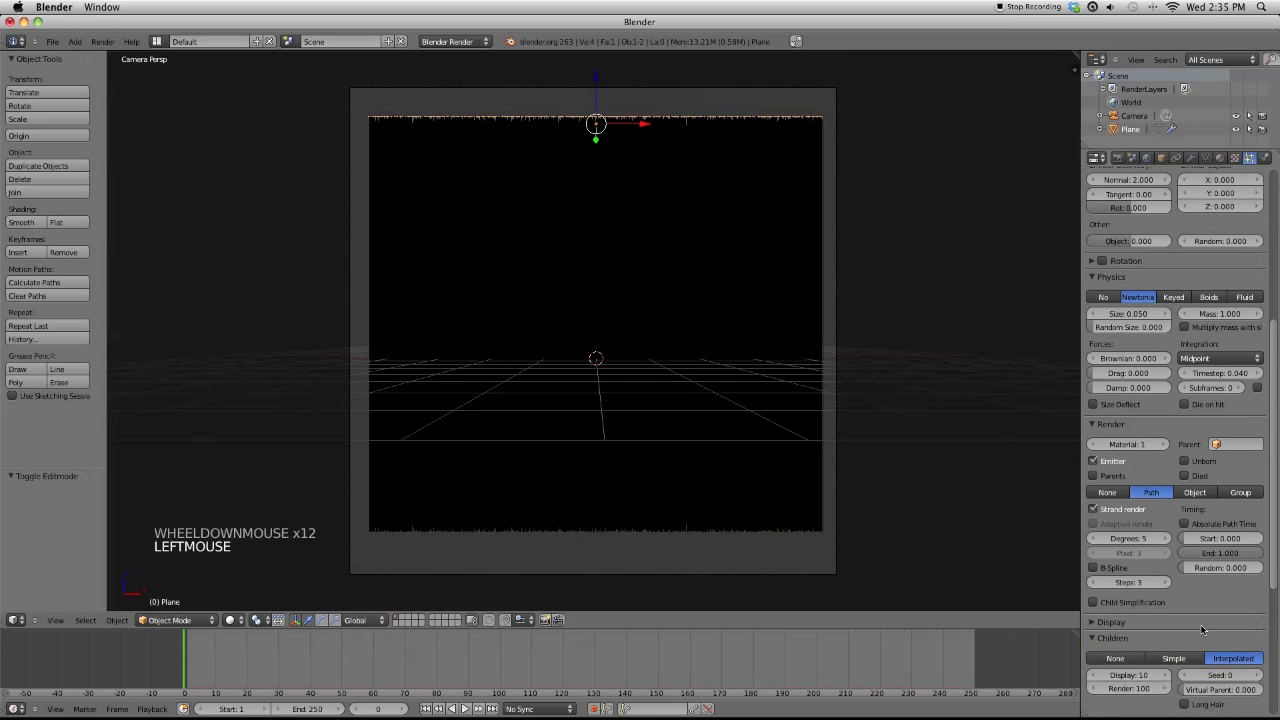
scroll(1205, 600, "down", 6)
left_click(1186, 544)
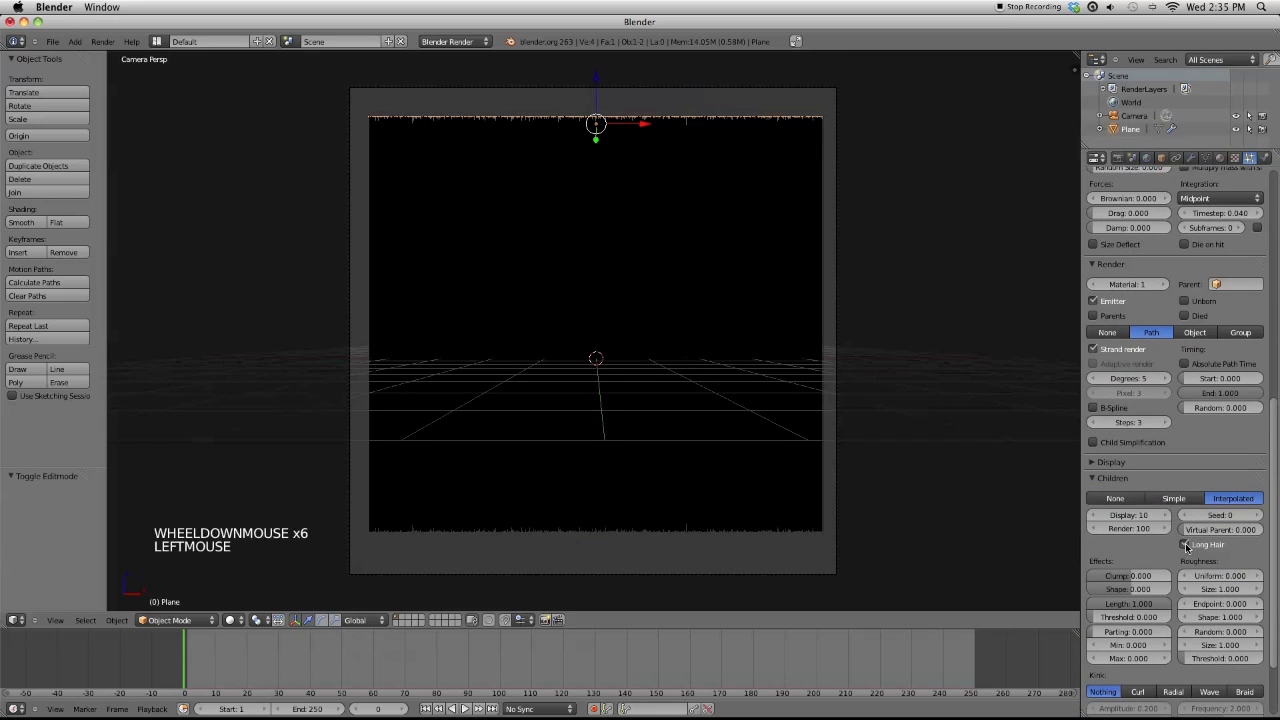
scroll(1183, 546, "down", 4)
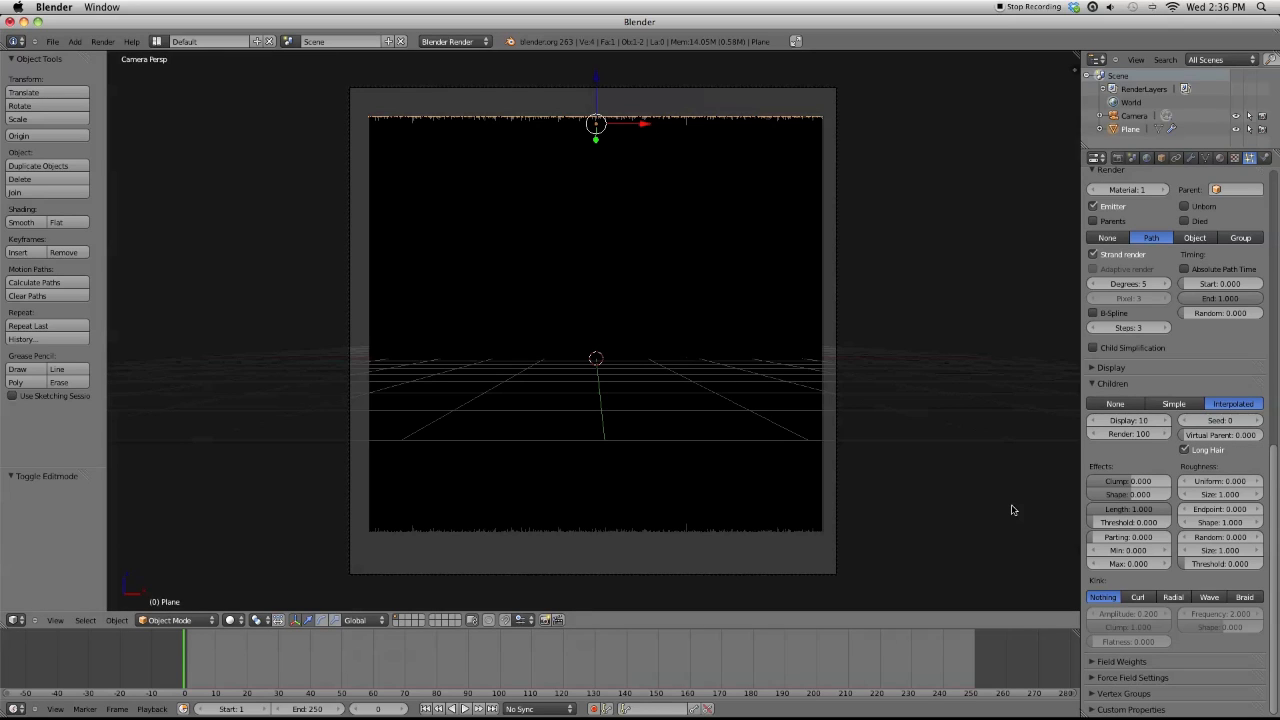
Set the Clump effect of the child hairs to 1
left_click(1129, 482)
type("1")
key("Return")
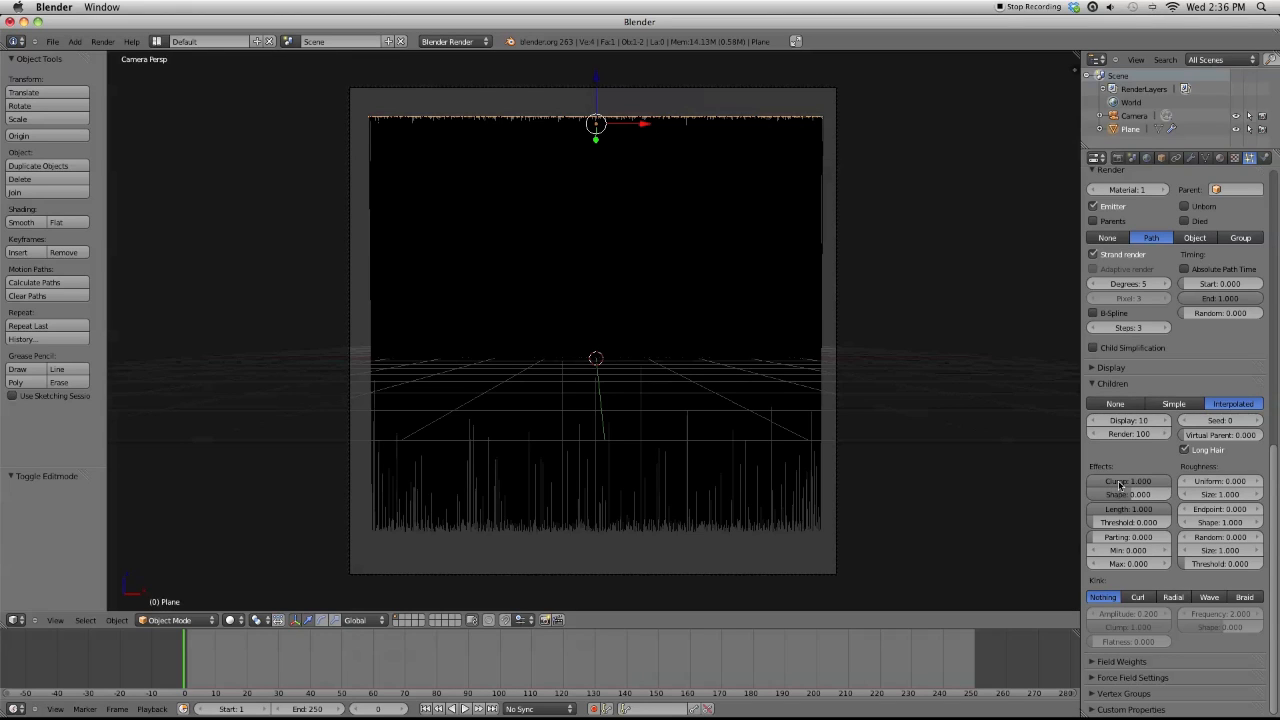
left_click(1137, 538)
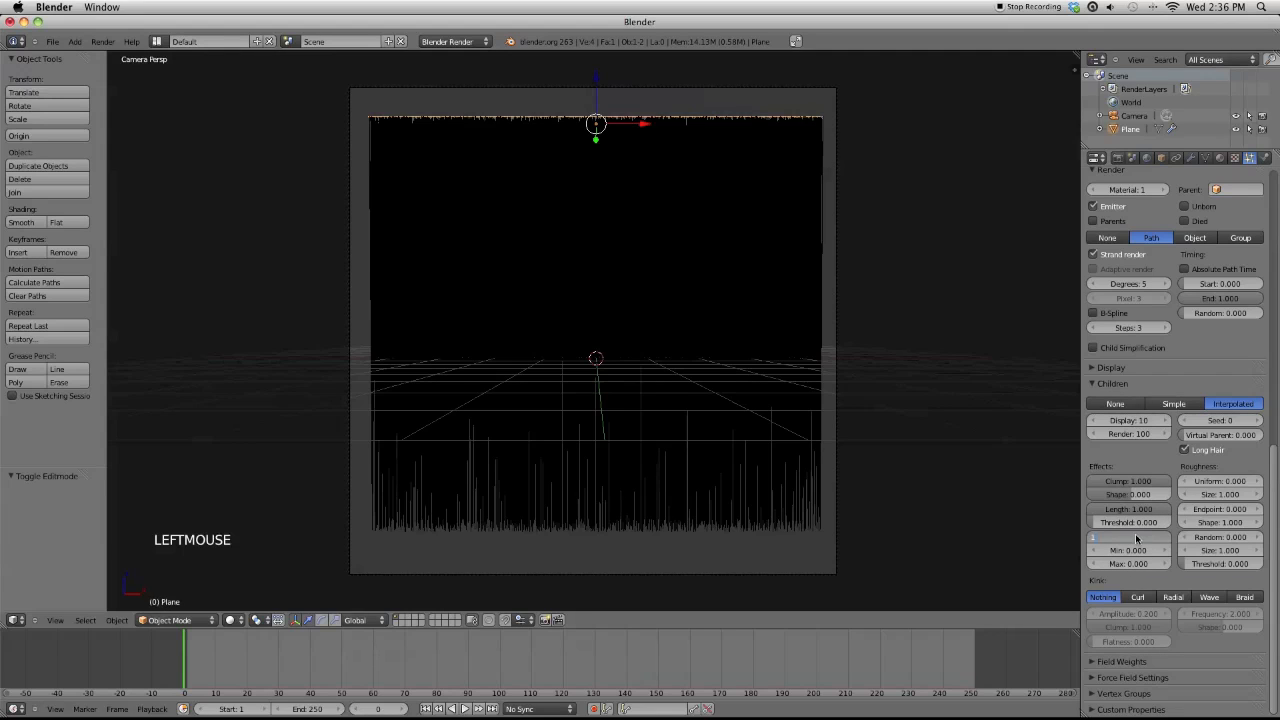
left_click(1135, 537)
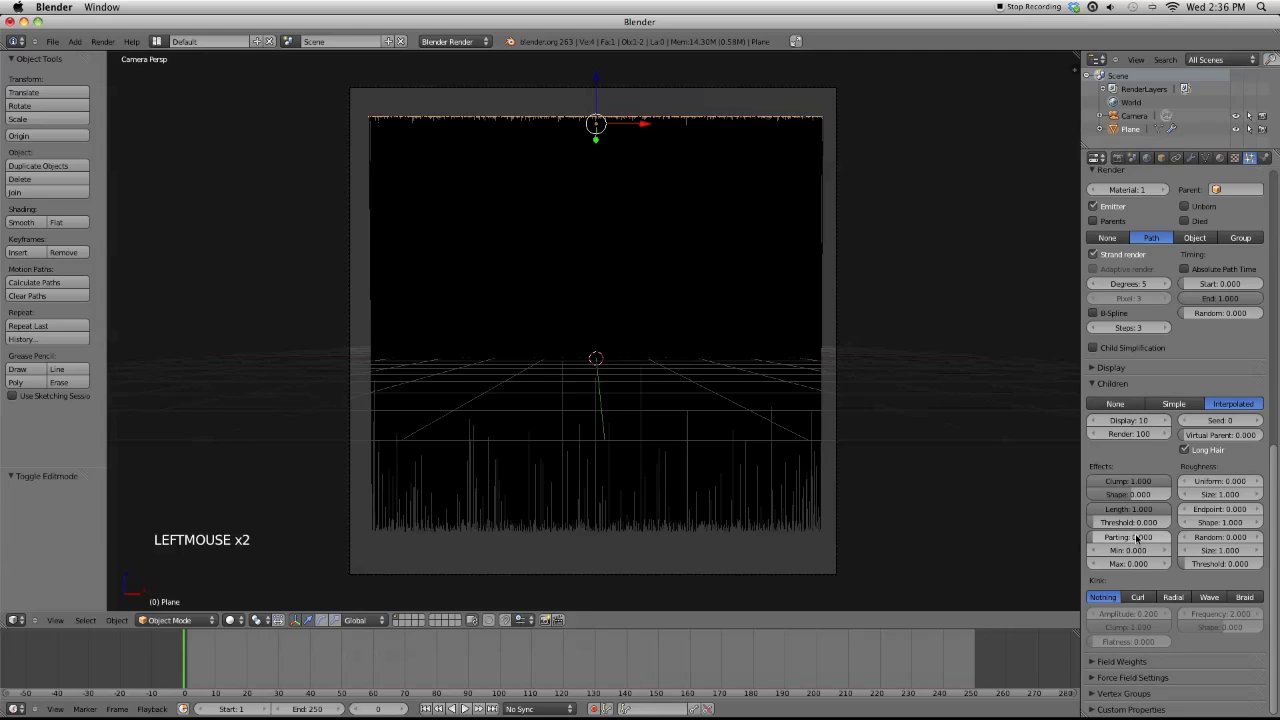
Set the children's Uniform, Endpoint and Random roughness to 0.004 each
left_click(1230, 485)
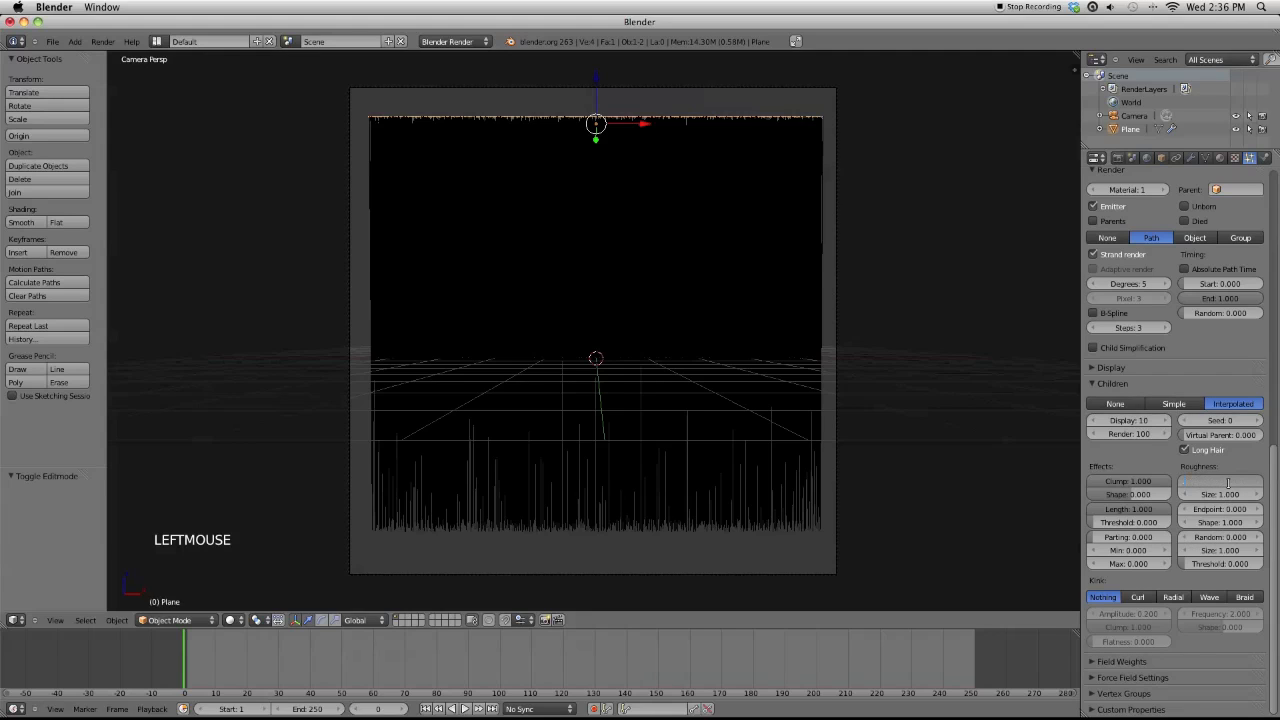
key("Tab")
key("Tab")
type("0.004")
key("Tab")
key("Tab")
type(".004")
key("Return")
Set the size of the children's Uniform and Random roughness to 2 and the Endpoint shape to 3
left_click(1229, 491)
type("2")
key("Tab")
key("Tab")
type("3")
key("Tab")
key("Tab")
type("2")
key("Return")
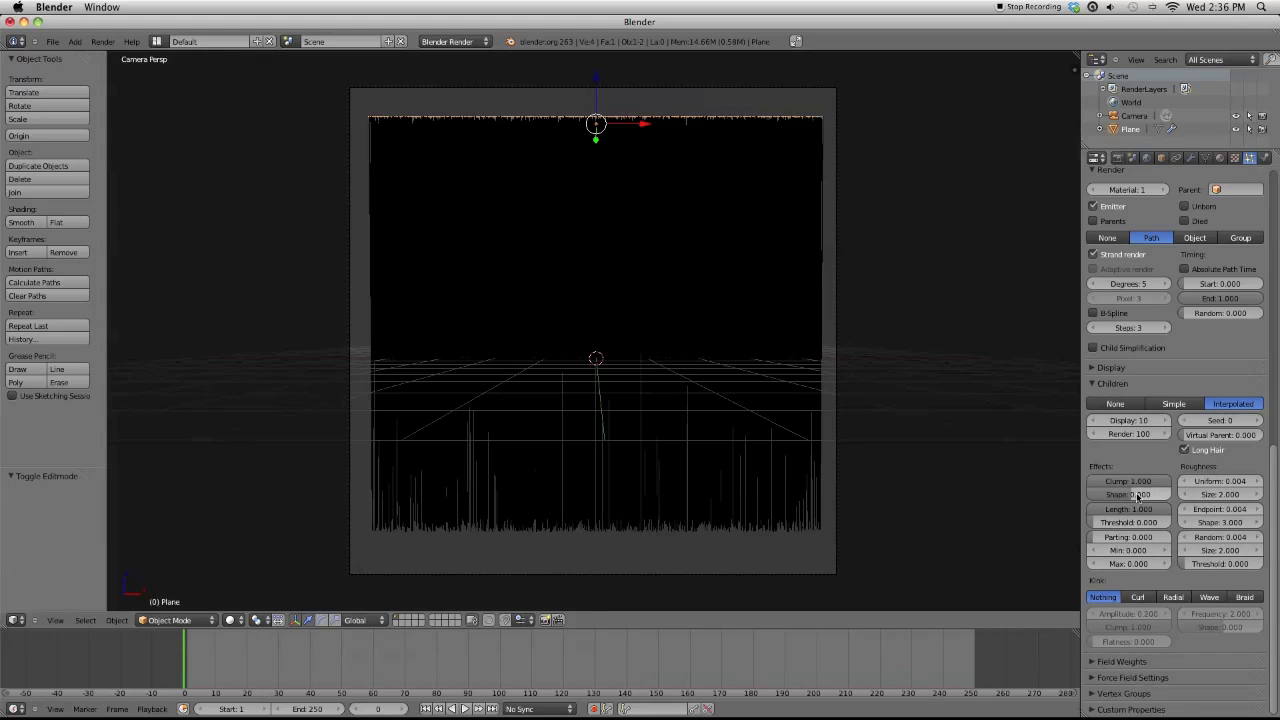
scroll(1240, 498, "up", 2)
scroll(1246, 501, "up", 1)
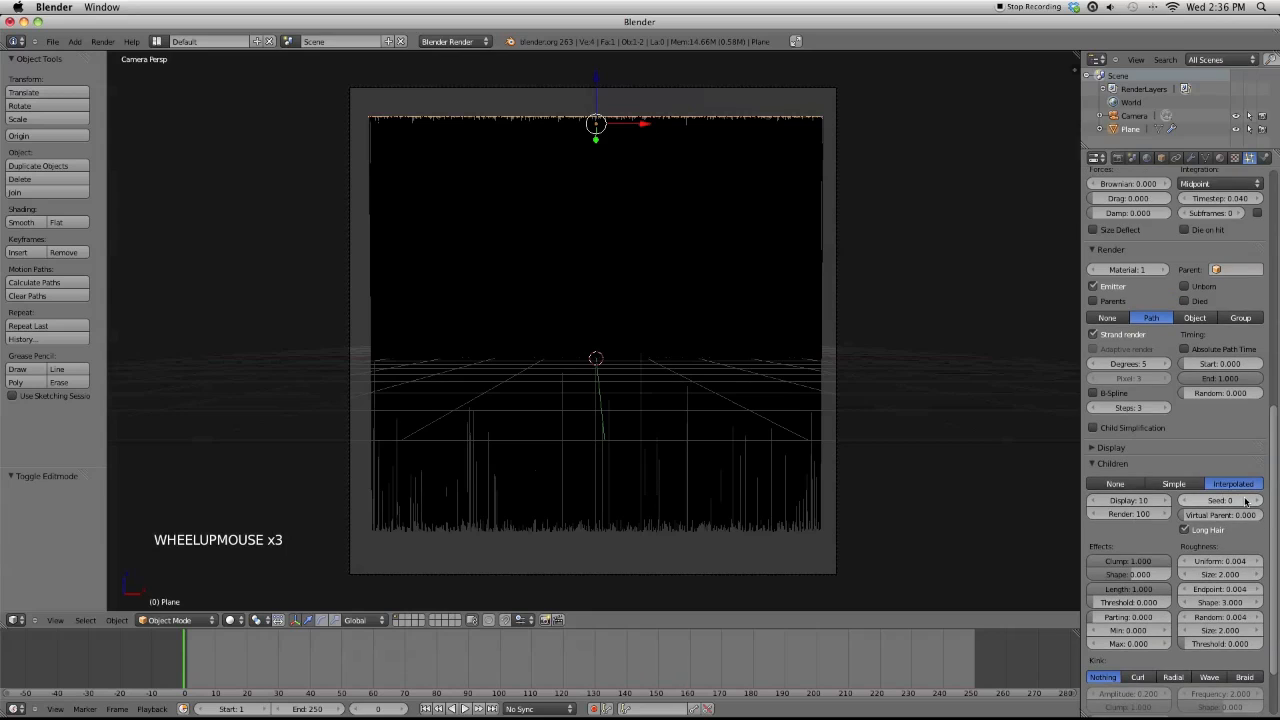
scroll(1246, 501, "down", 3)
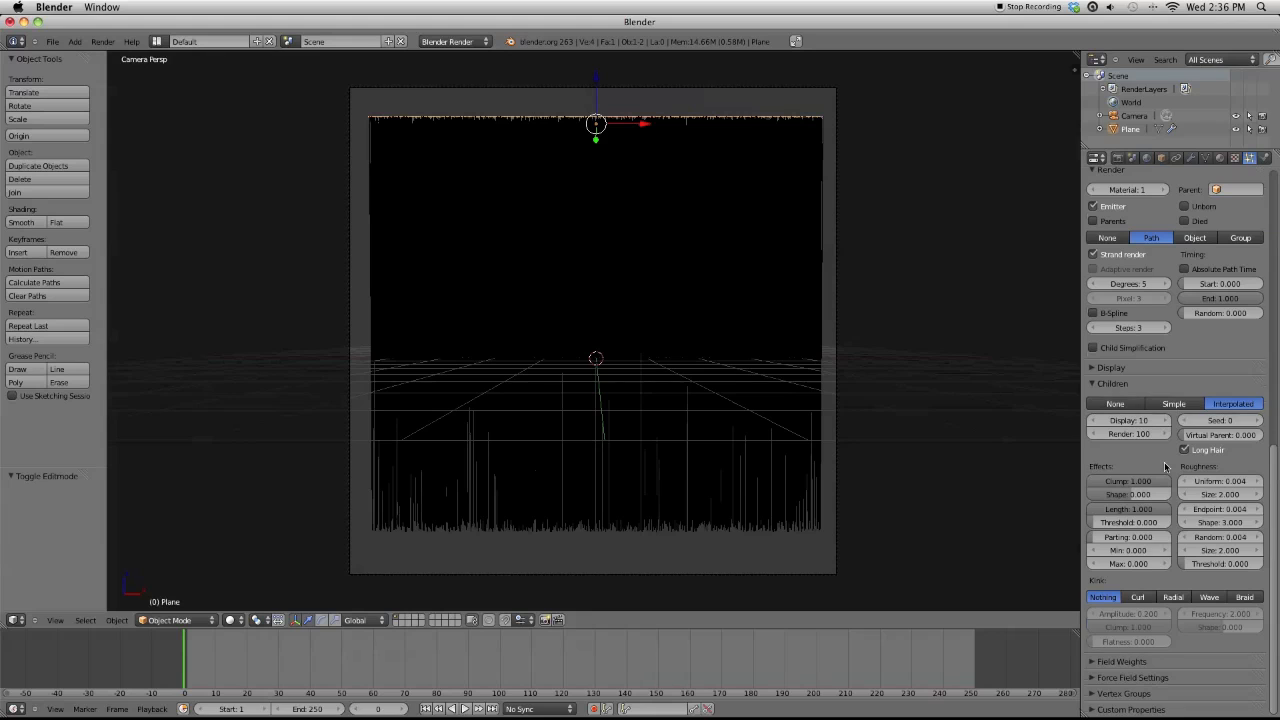
scroll(1164, 462, "up", 14)
scroll(1164, 462, "up", 7)
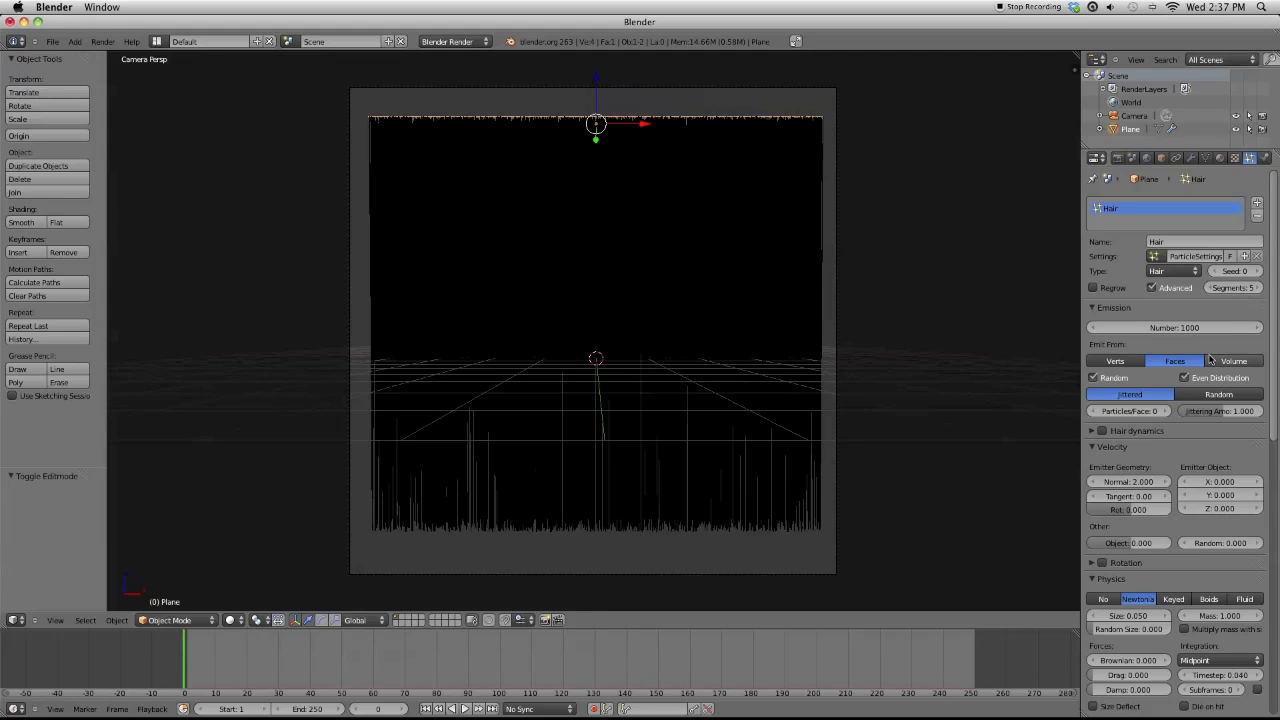
Create a new material for the plane and name it Hair
left_click(1219, 158)
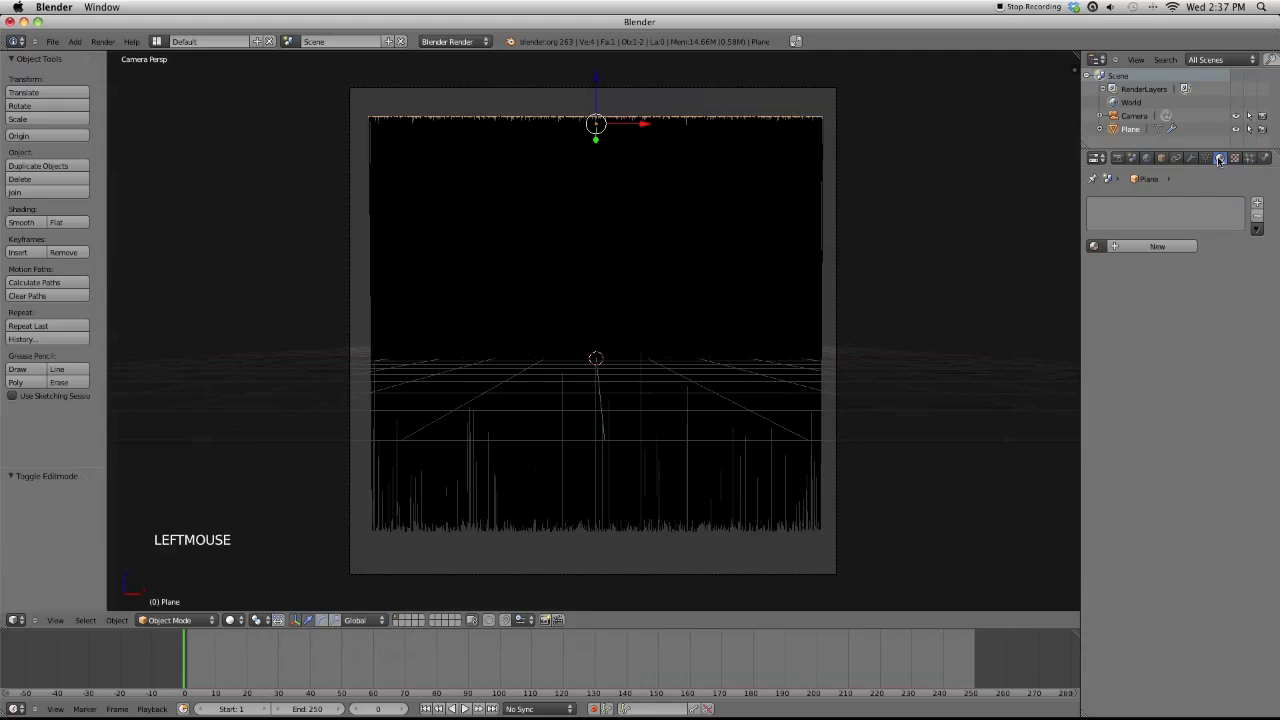
left_click(1142, 247)
left_click(1135, 247)
type("Hair")
key("Return")
Add a second material slot to the plane with a new material named Invisible
left_click(1257, 203)
left_click(1142, 247)
left_click(1136, 247)
type("Invisible")
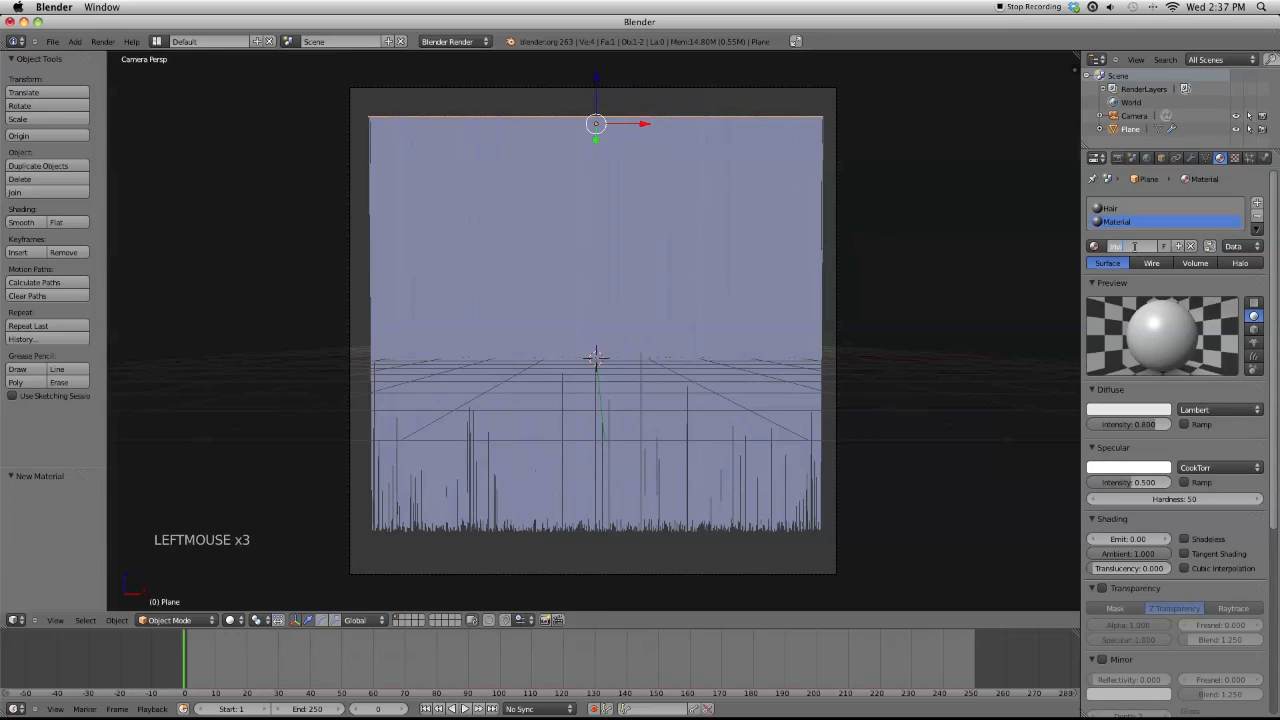
key("Return")
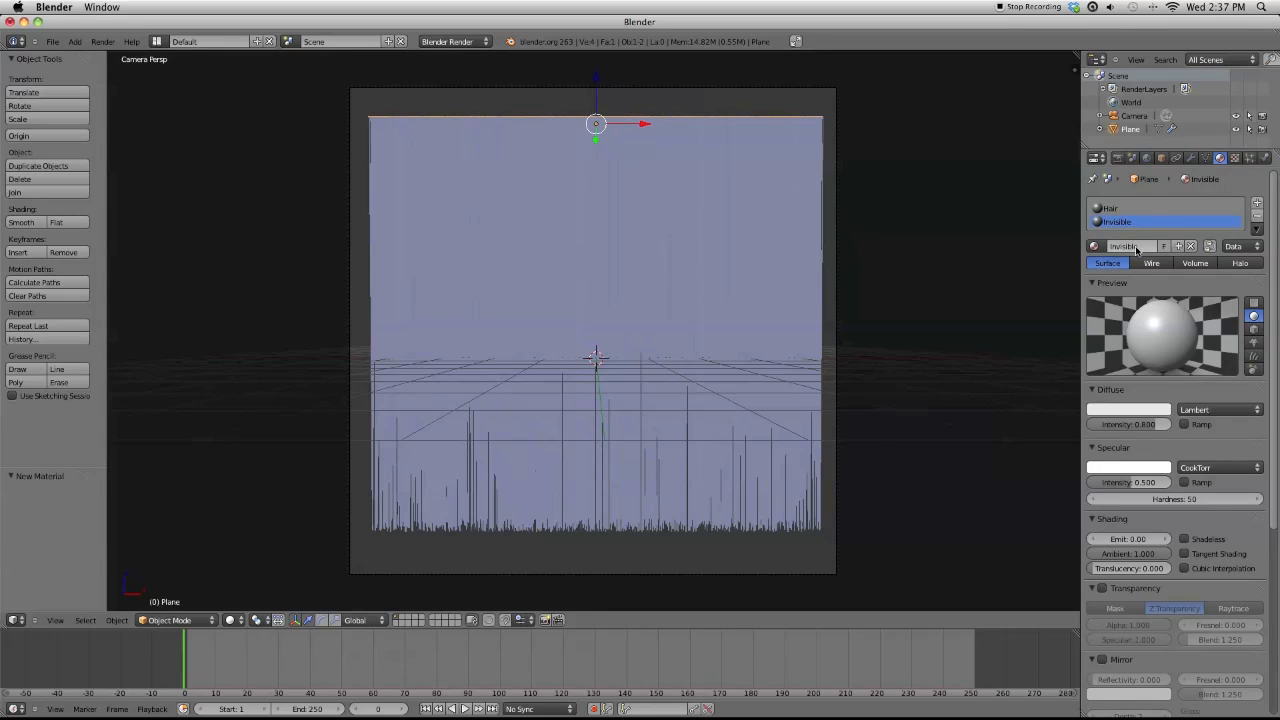
Enable transparency on the Invisible material and set its alpha to 0
left_click(1102, 588)
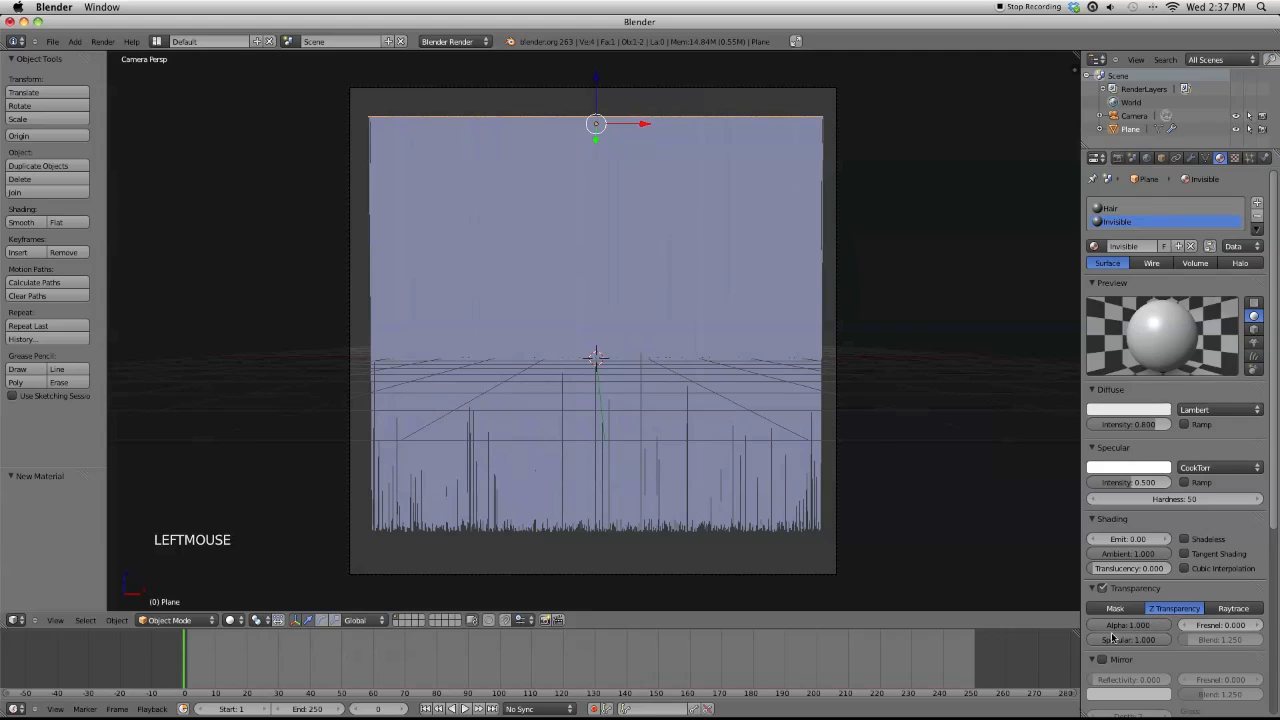
left_click(1118, 626)
type("0")
key("Return")
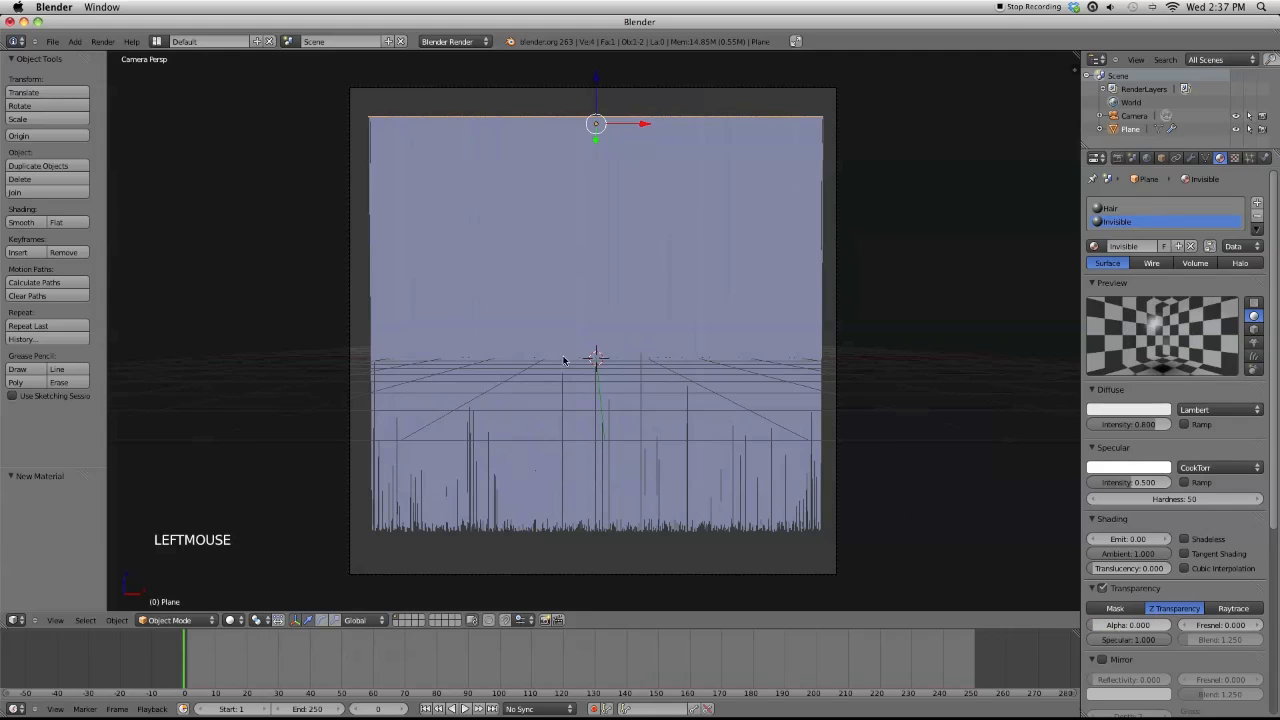
In Edit Mode, assign the Invisible material to the plane's face, and return to Object Mode
key("Tab")
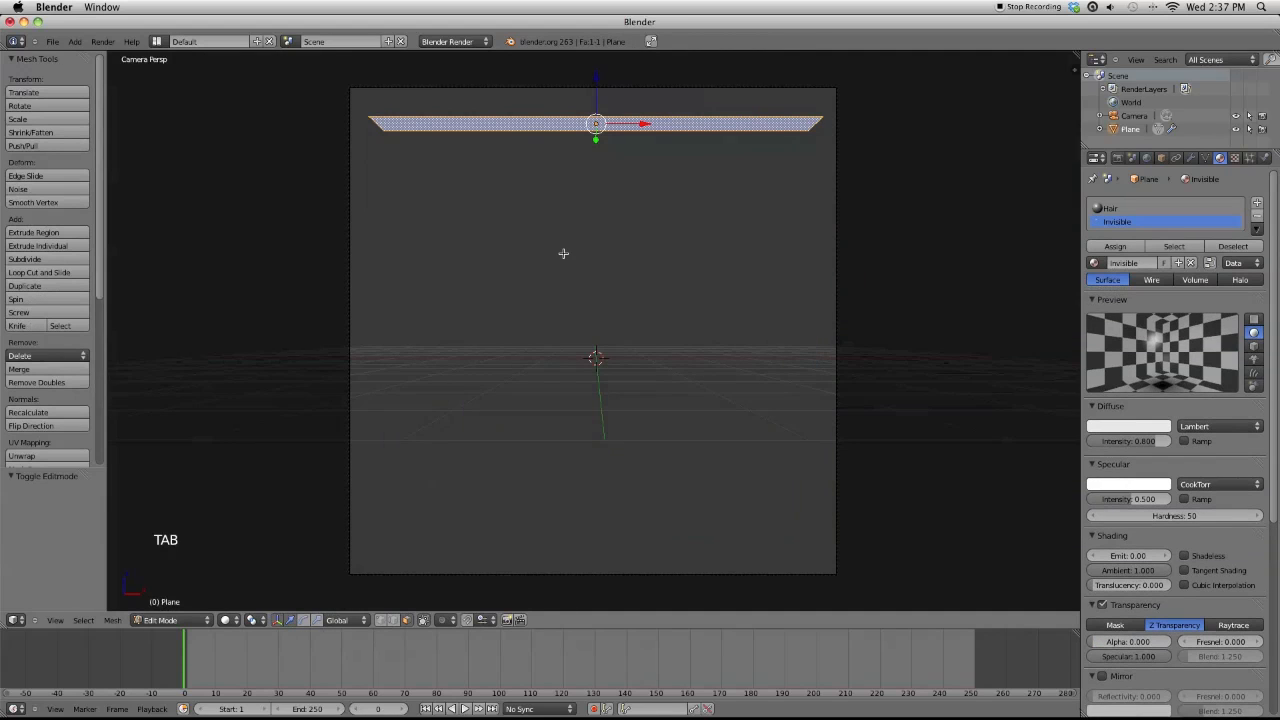
left_click(1115, 247)
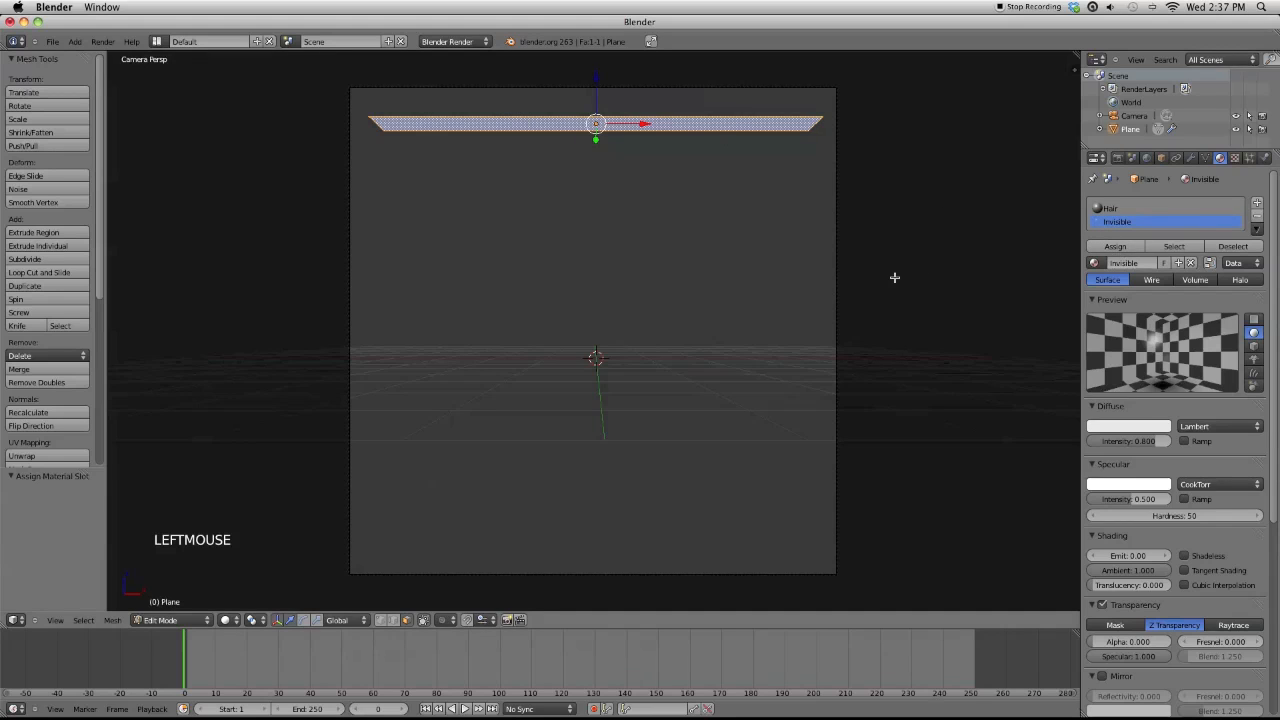
key("Tab")
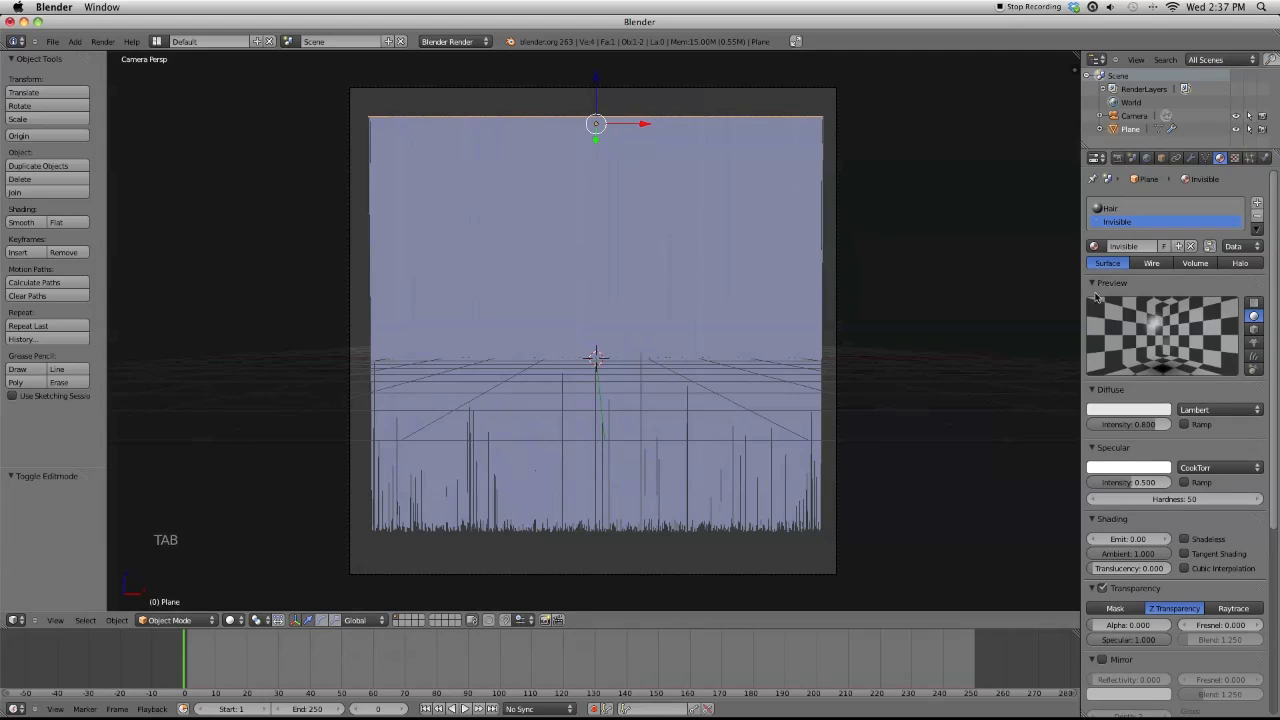
Select the plane's Hair material and check the material index in the hair particle system's render settings
left_click(1130, 210)
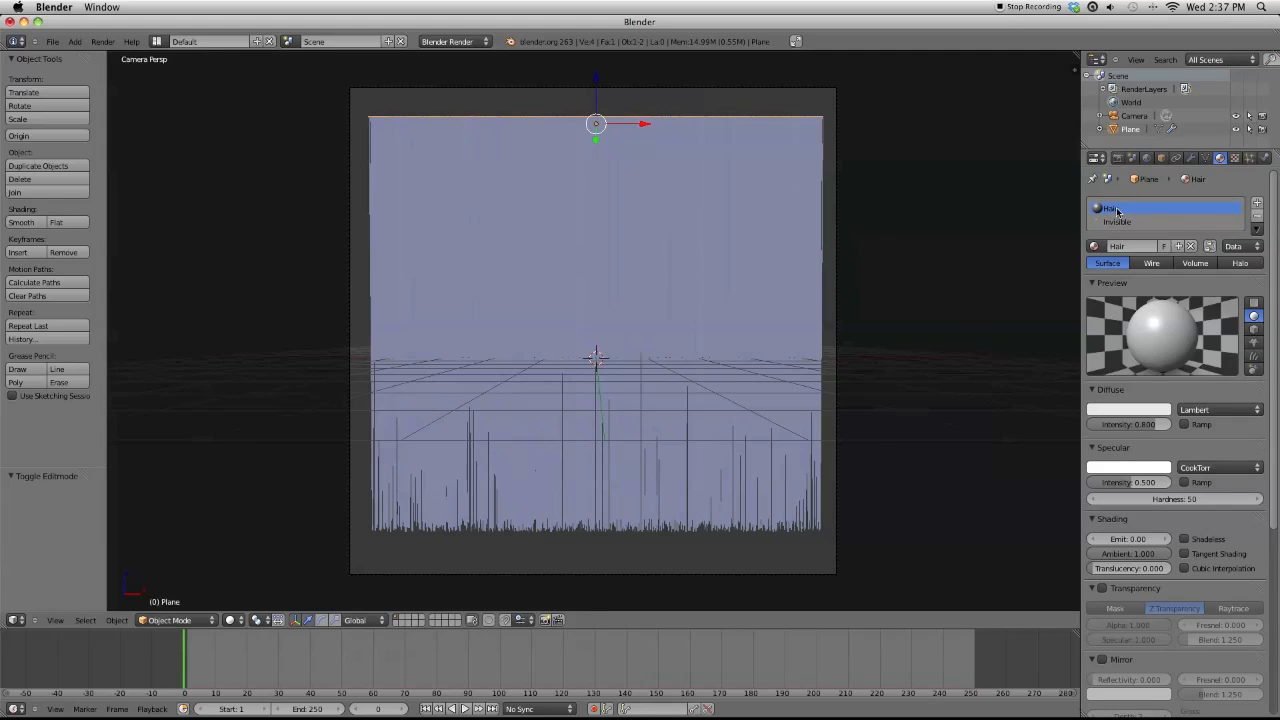
left_click(1249, 157)
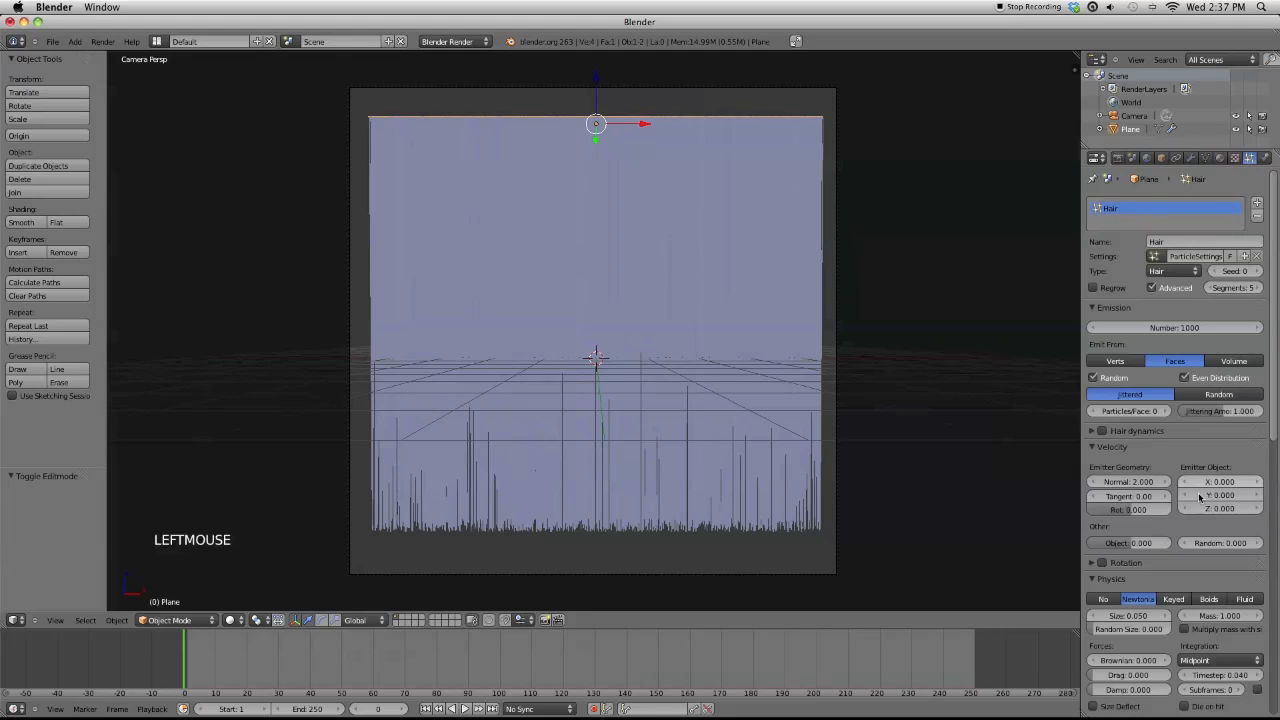
scroll(1193, 500, "down", 2)
scroll(1193, 500, "down", 10)
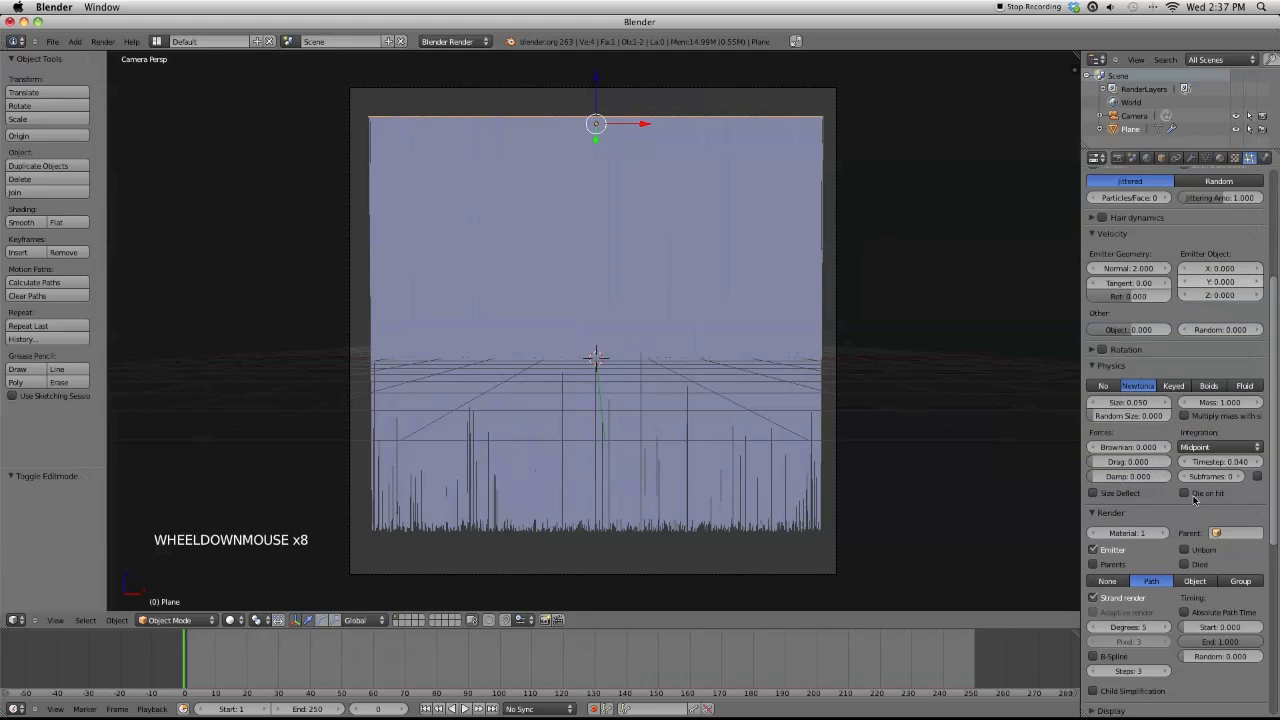
scroll(1193, 500, "down", 2)
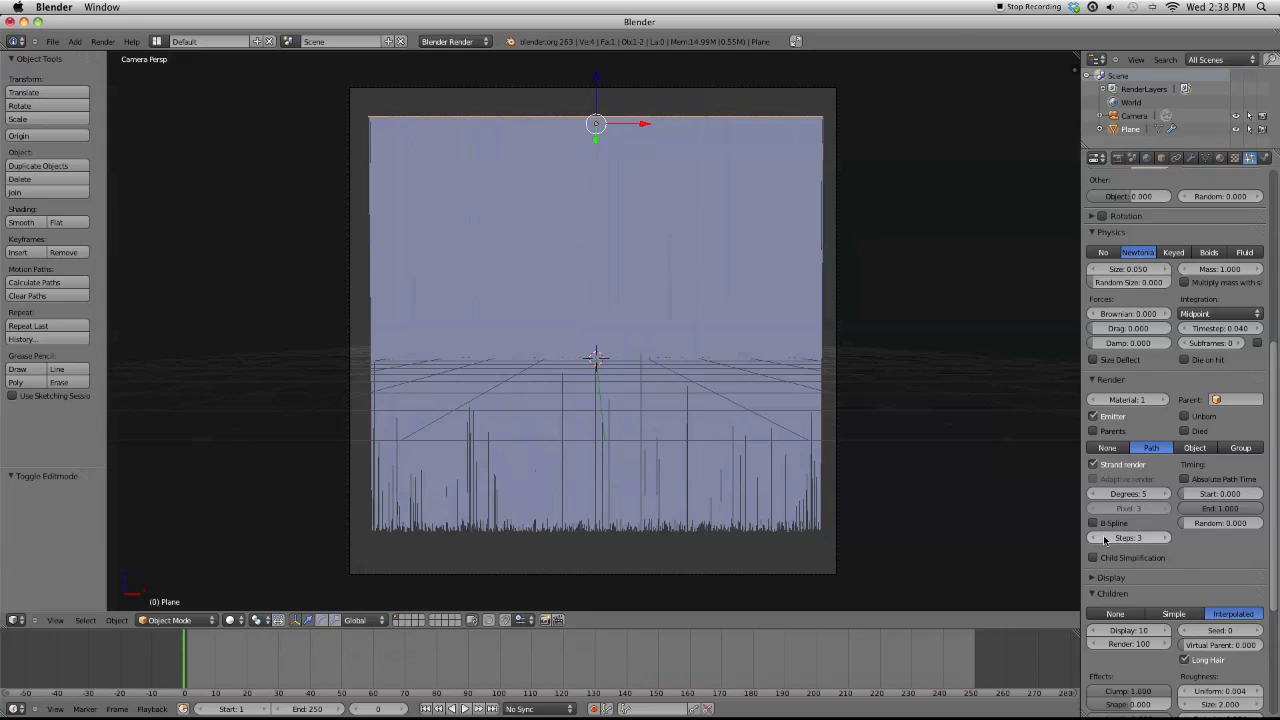
left_click(1220, 158)
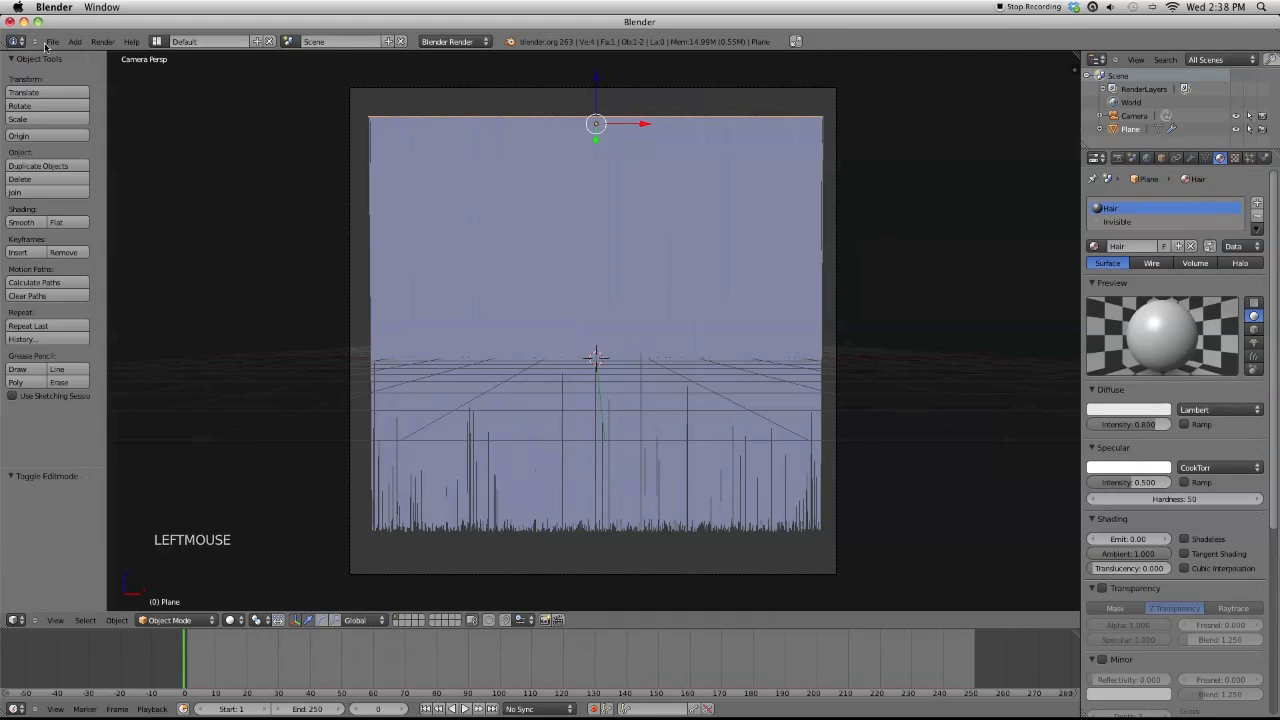
Save the scene as HairTutorial2 in the RPGGame folder
left_click(52, 41)
left_click(100, 130)
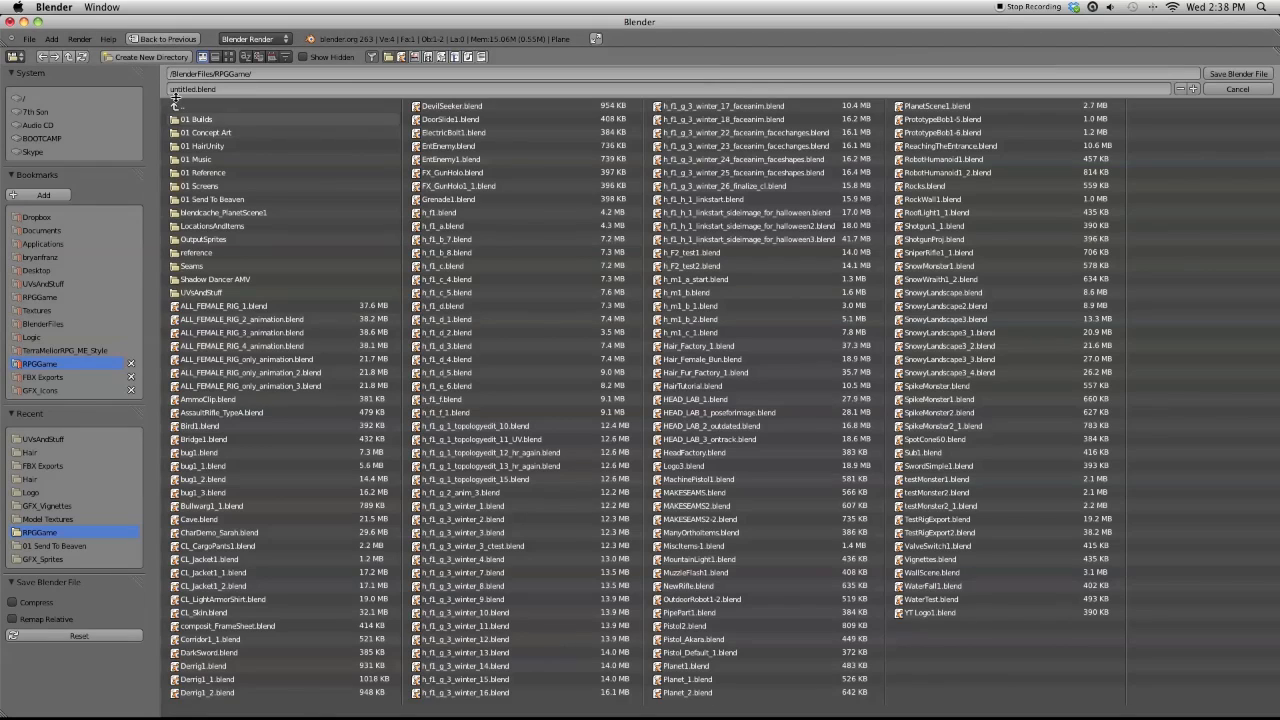
left_click(187, 90)
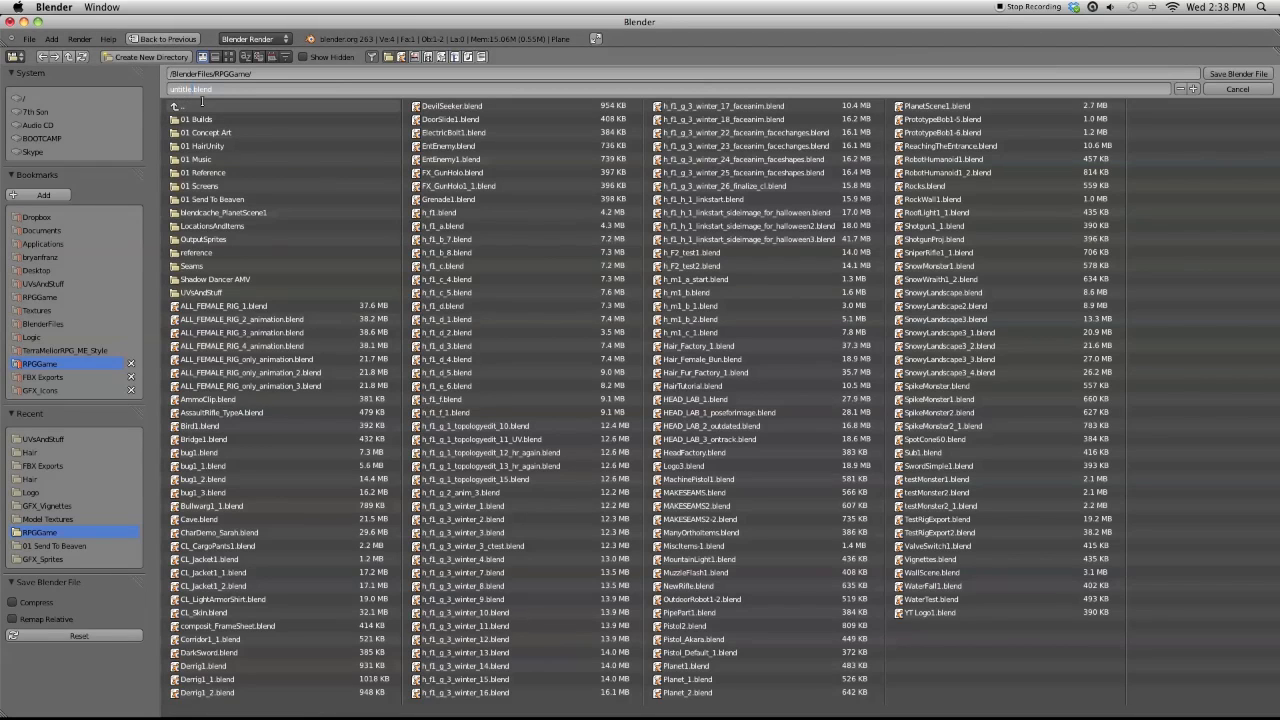
type("H")
type("airTutorial2")
key("Return")
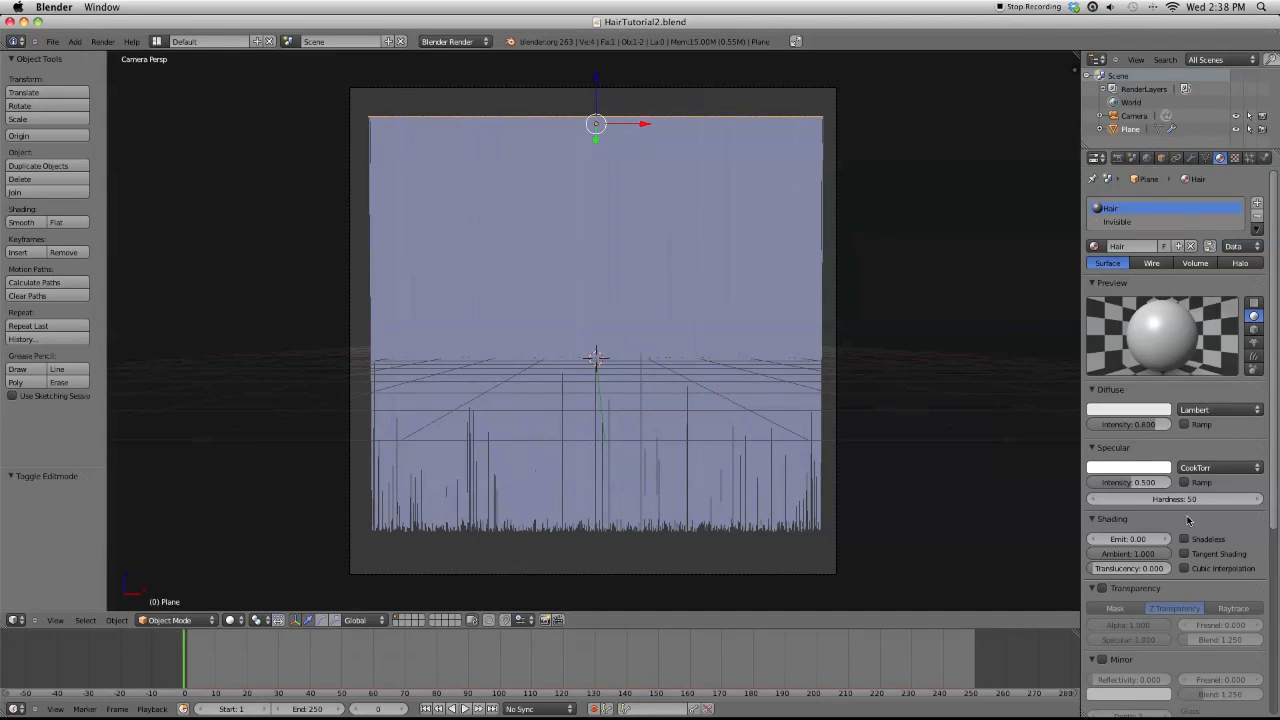
Enable Z Transparency on the Hair material with alpha 0, and make the material shadeless
left_click(1103, 590)
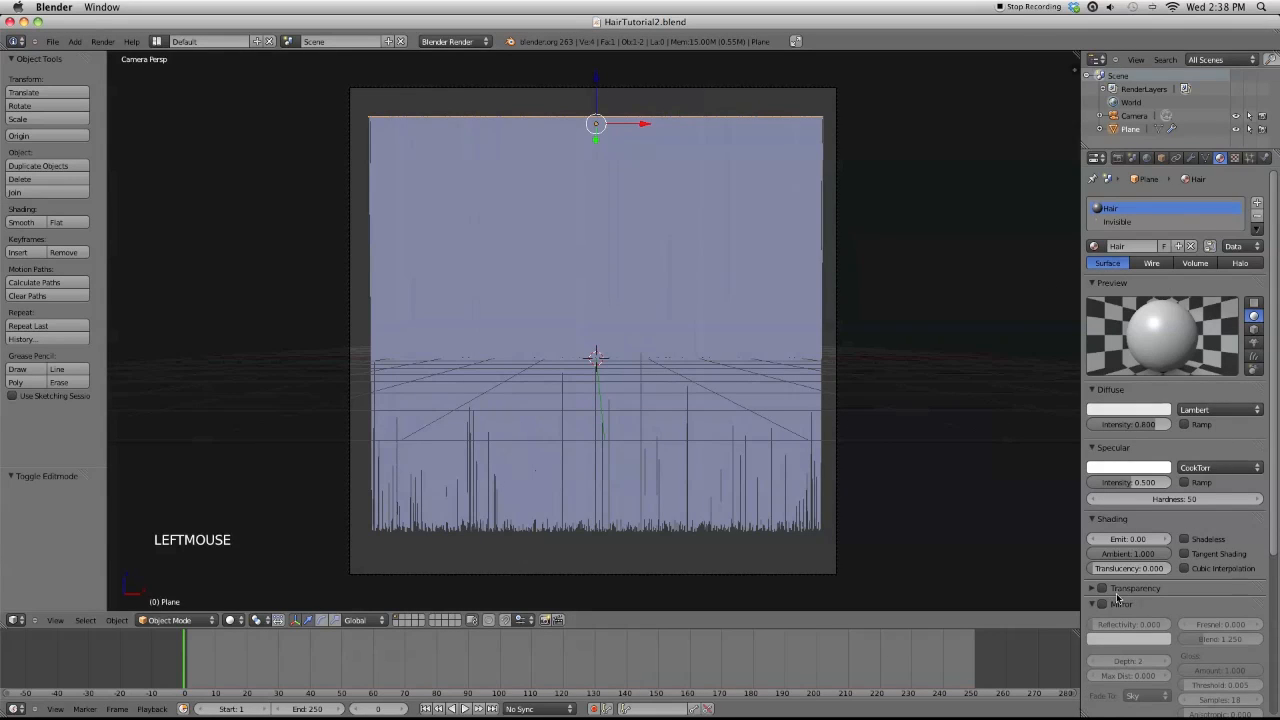
left_click(1103, 590)
left_click(1103, 590)
left_click(1143, 627)
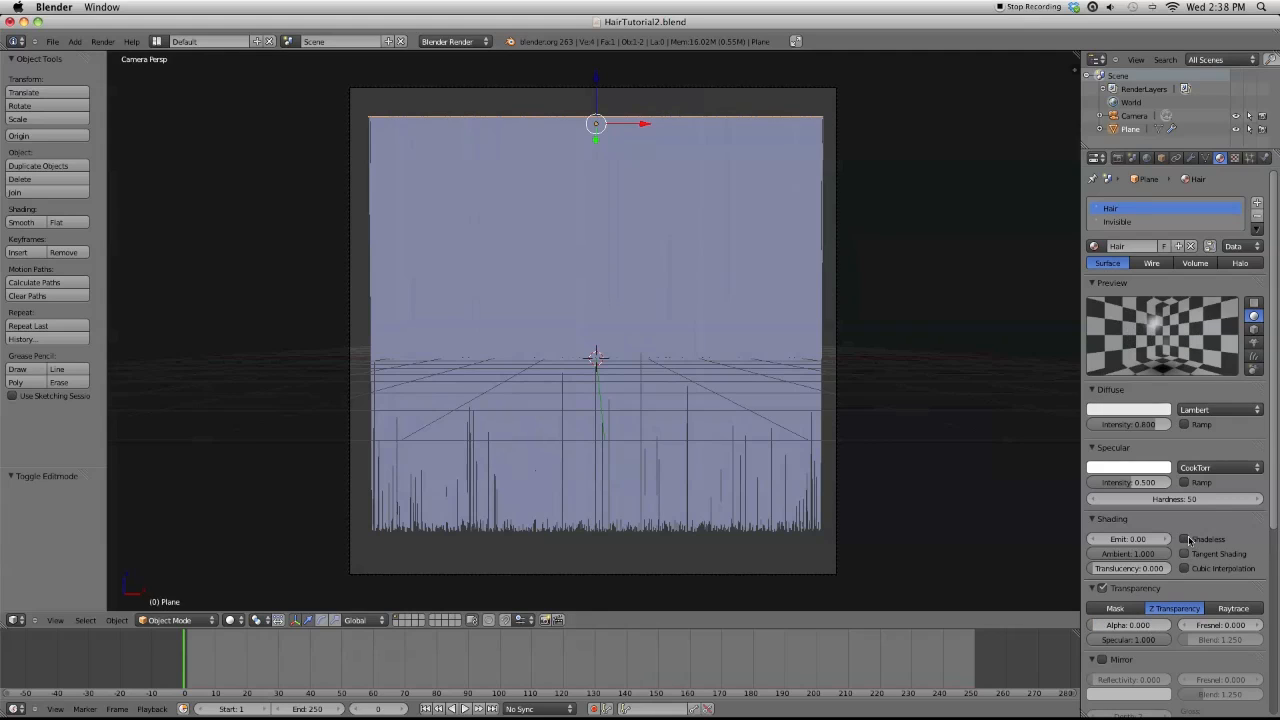
left_click(1185, 539)
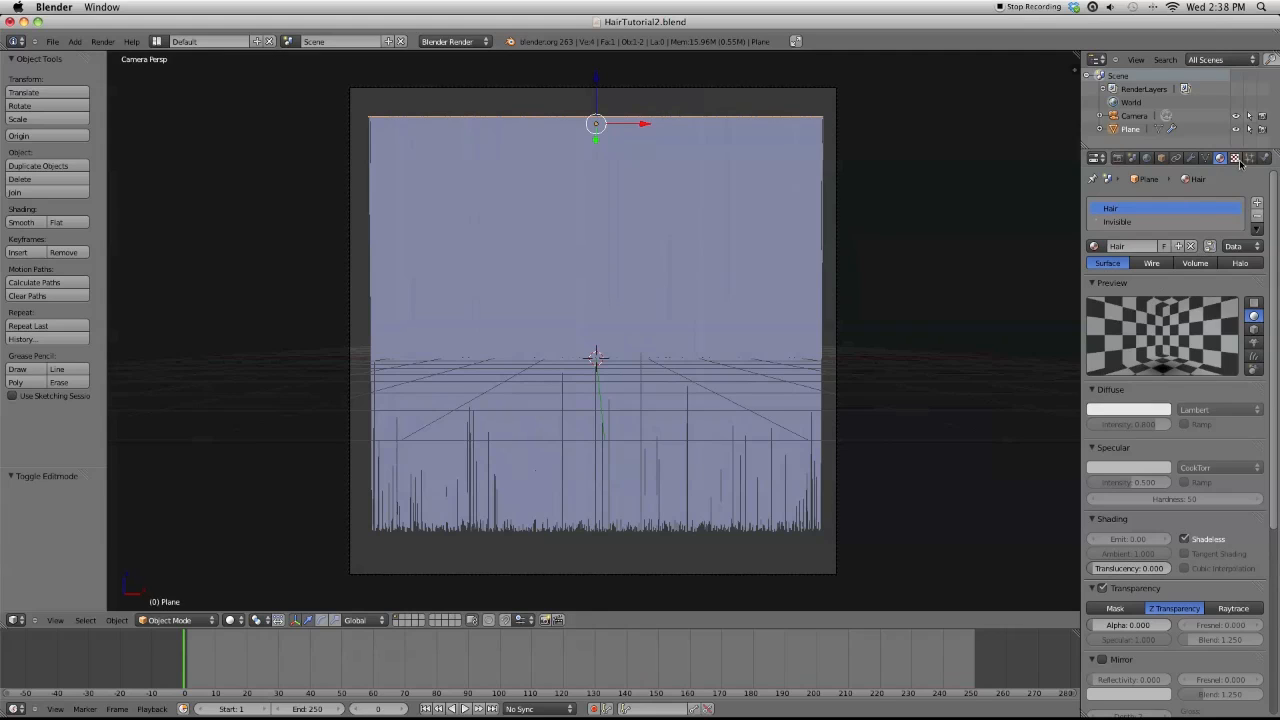
Set the Hair material's strand tip size to 0.25
scroll(1208, 421, "down", 8)
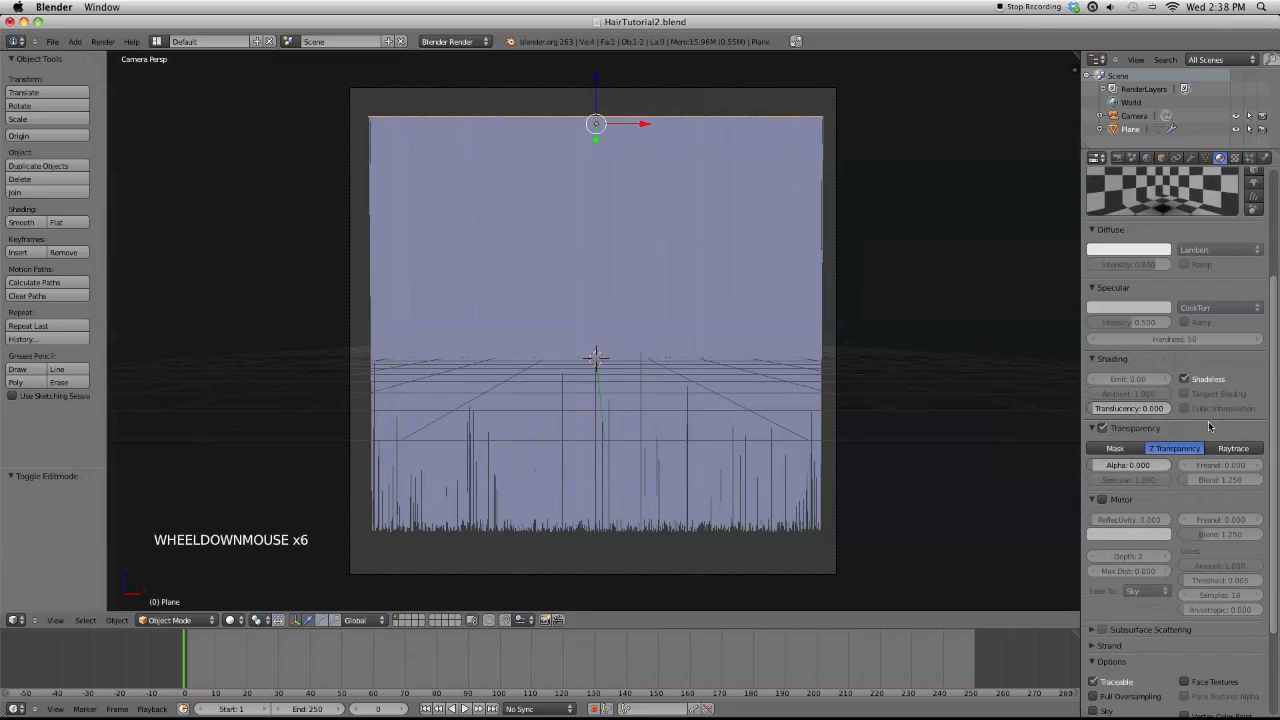
scroll(1208, 426, "down", 4)
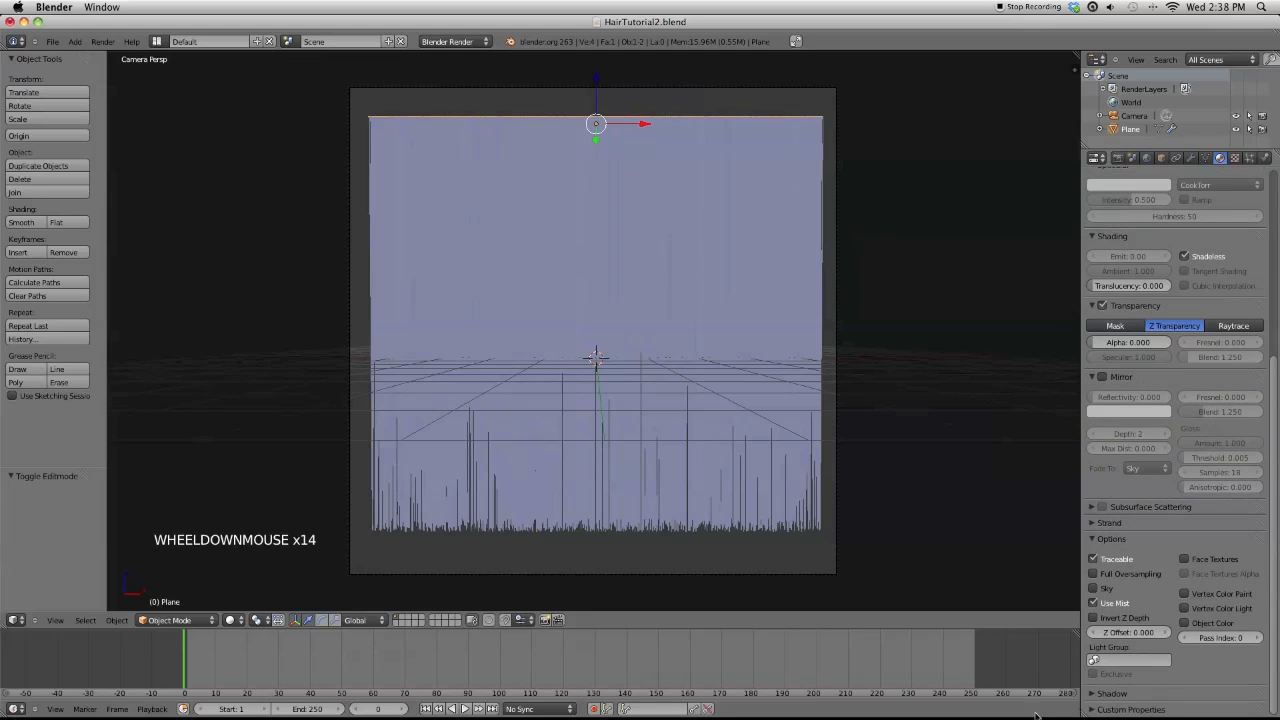
left_click(1100, 523)
scroll(1122, 632, "down", 1)
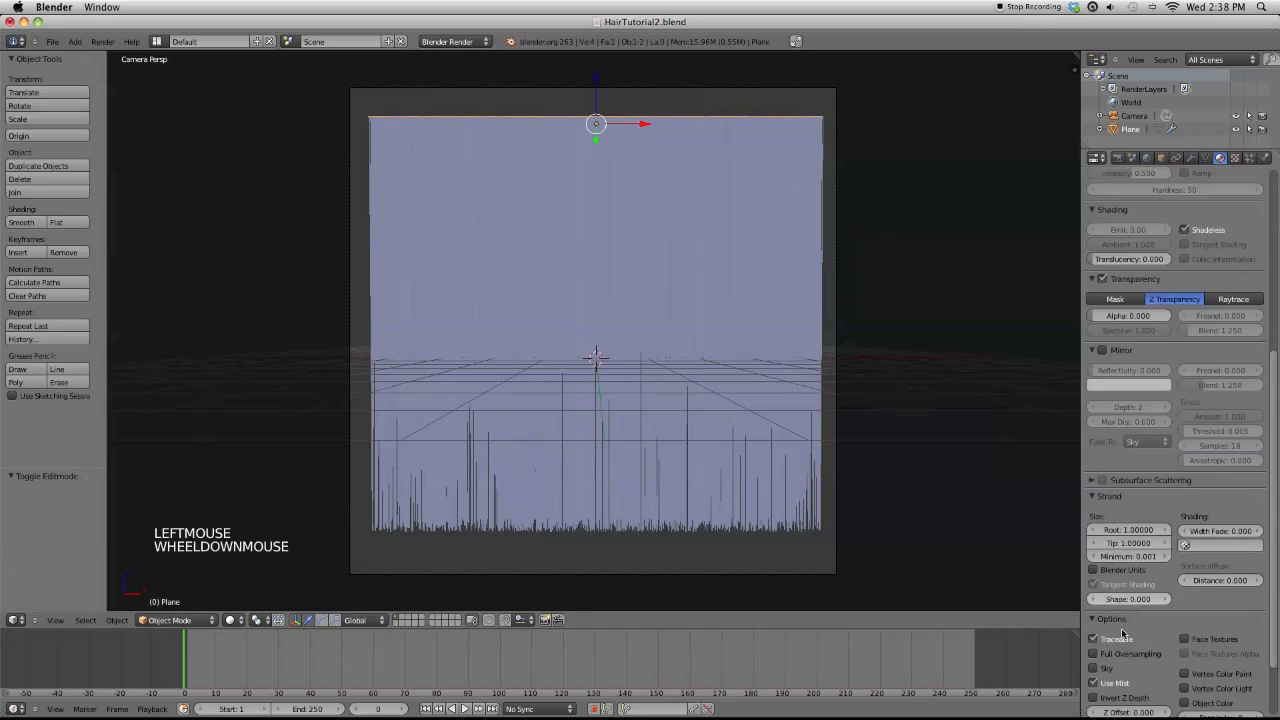
left_click(1136, 543)
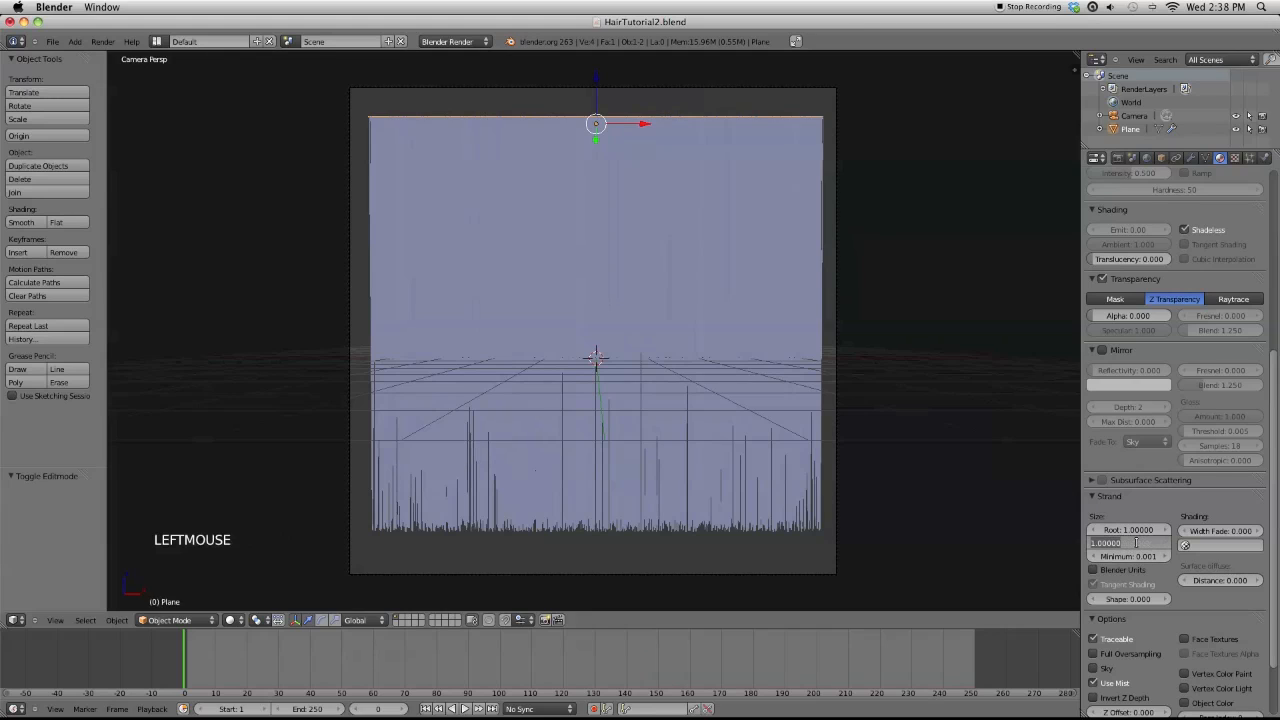
type("0.25")
key("Return")
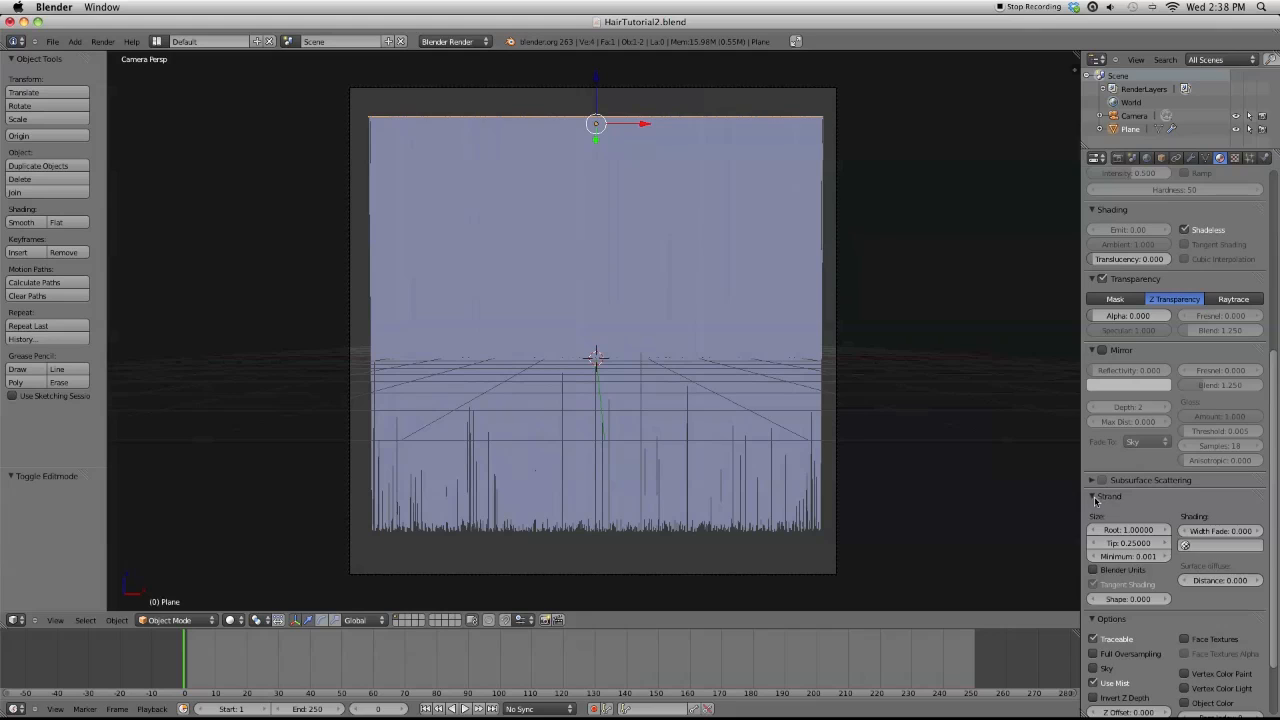
left_click(1109, 496)
scroll(1183, 600, "down", 3)
scroll(1182, 597, "up", 15)
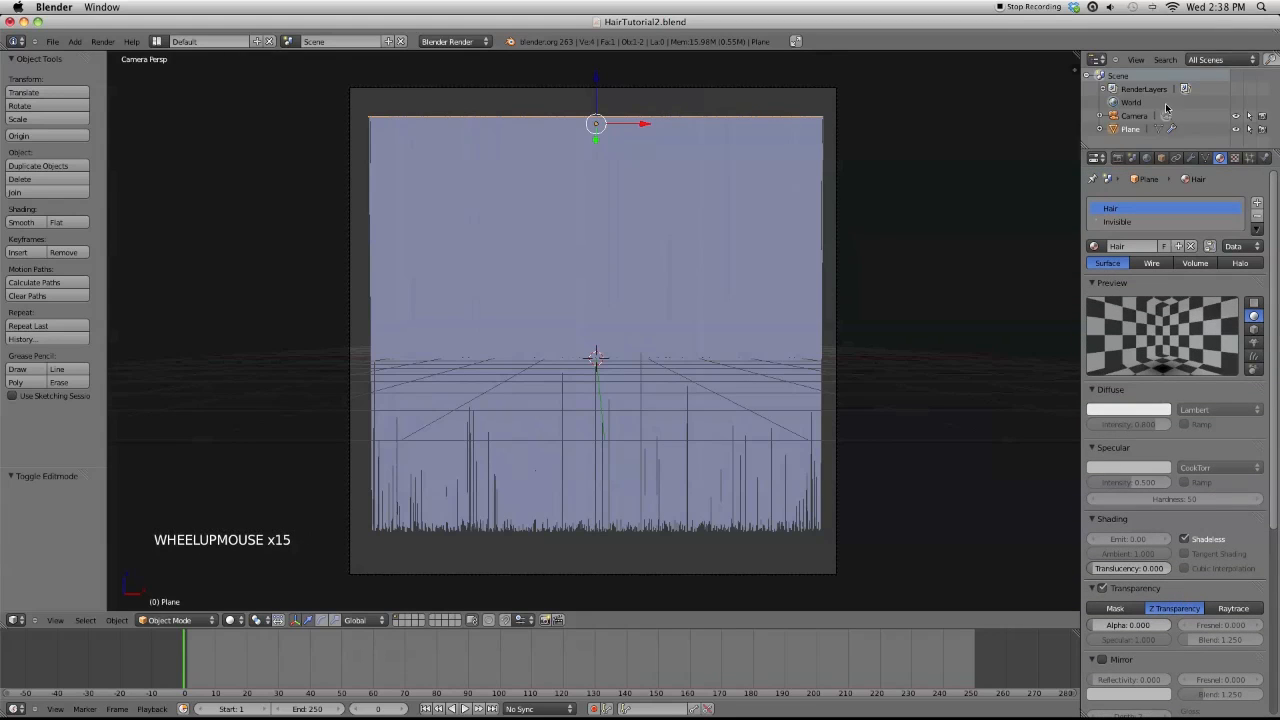
Add a new Blend texture to the Hair material and name it Alpha
left_click(1234, 158)
left_click(1152, 298)
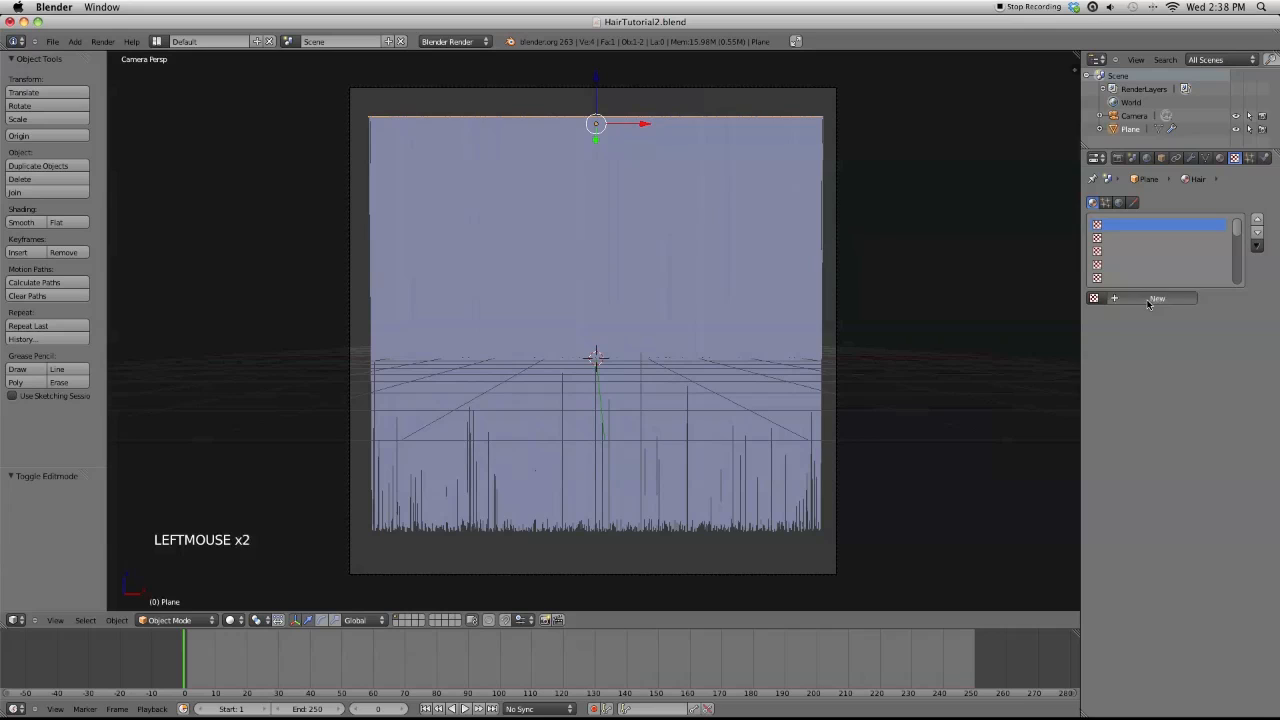
scroll(1142, 316, "up", 1)
left_click(1145, 315)
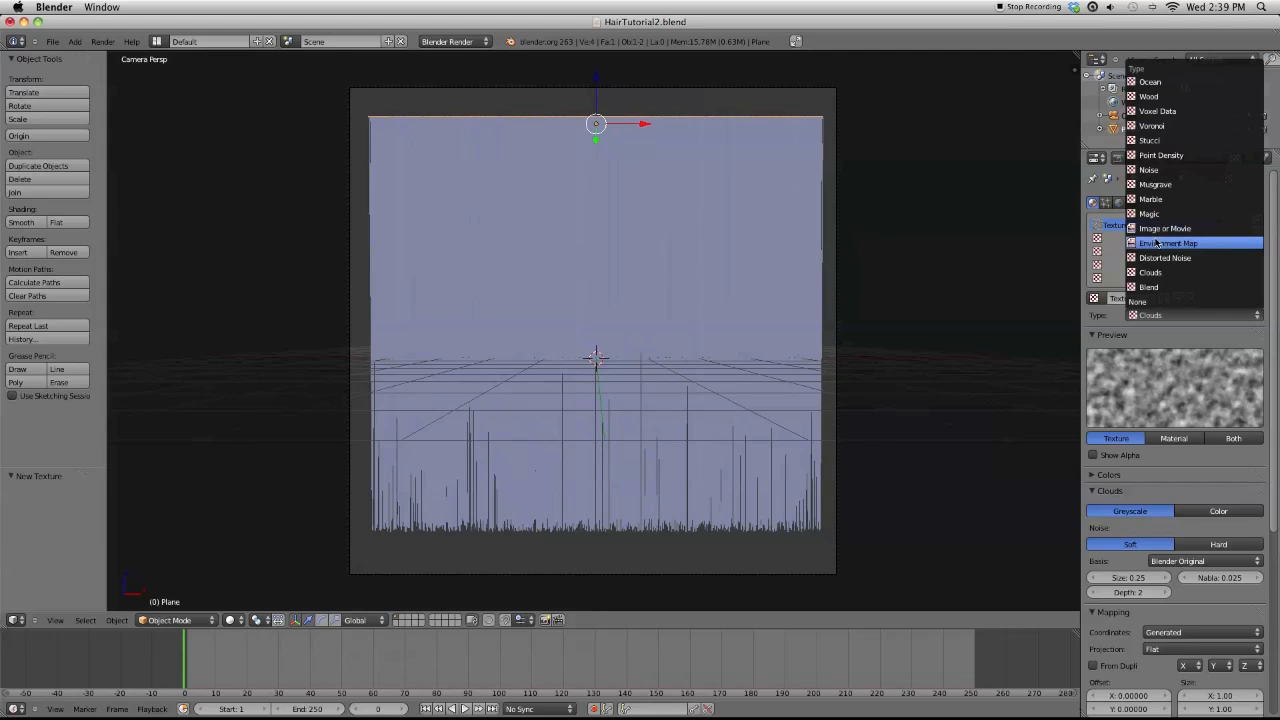
left_click(1157, 287)
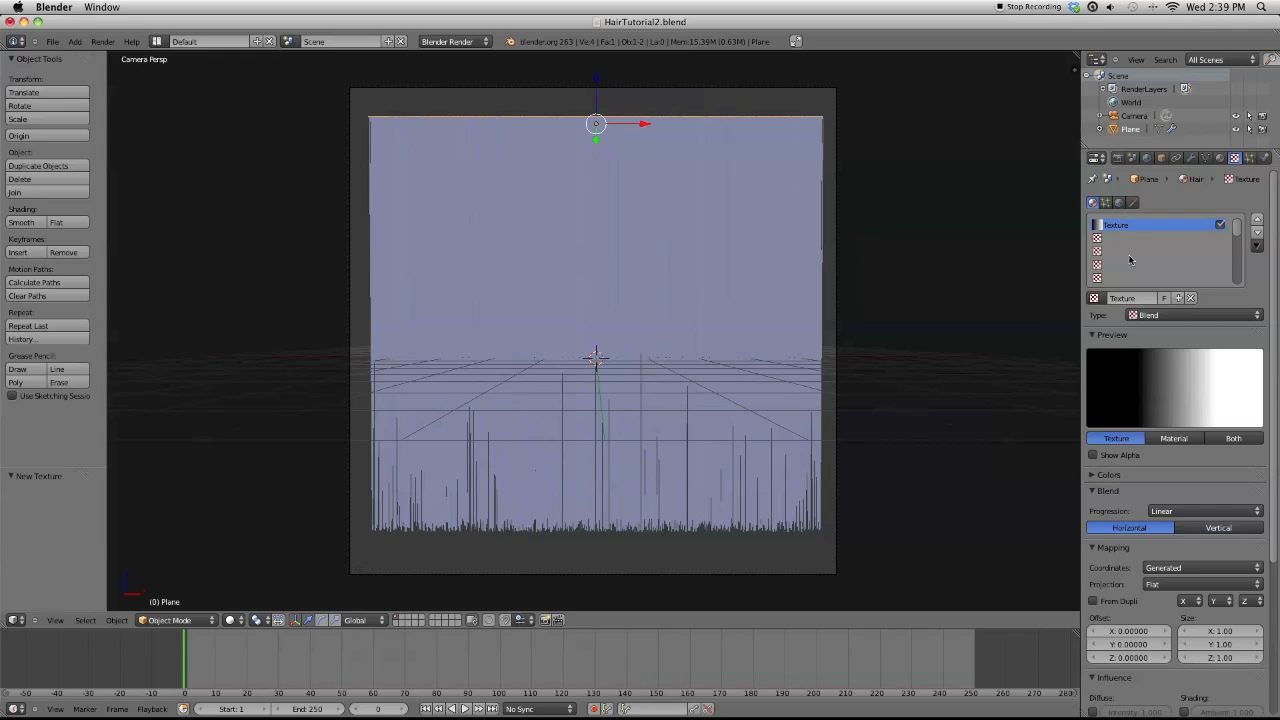
left_click(1122, 298)
type("Alpha")
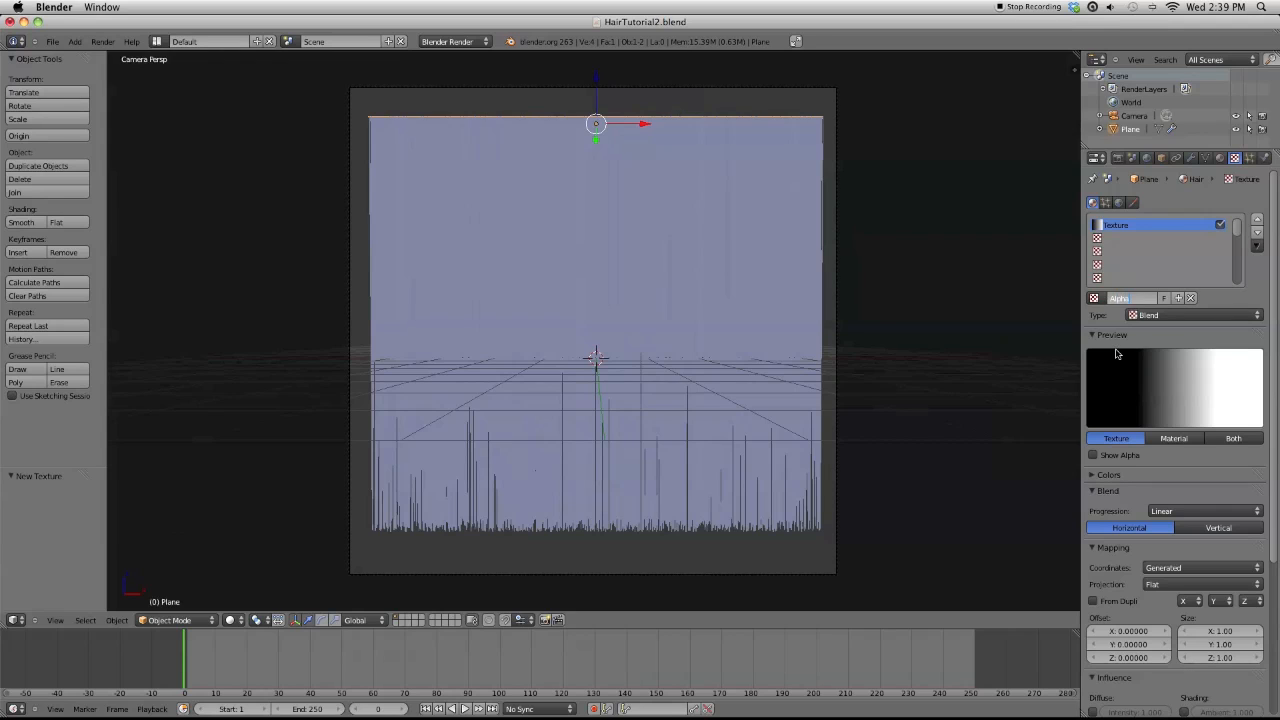
key("Return")
Set the Alpha texture's mapping coordinates to Strand / Particle
scroll(1139, 392, "down", 2)
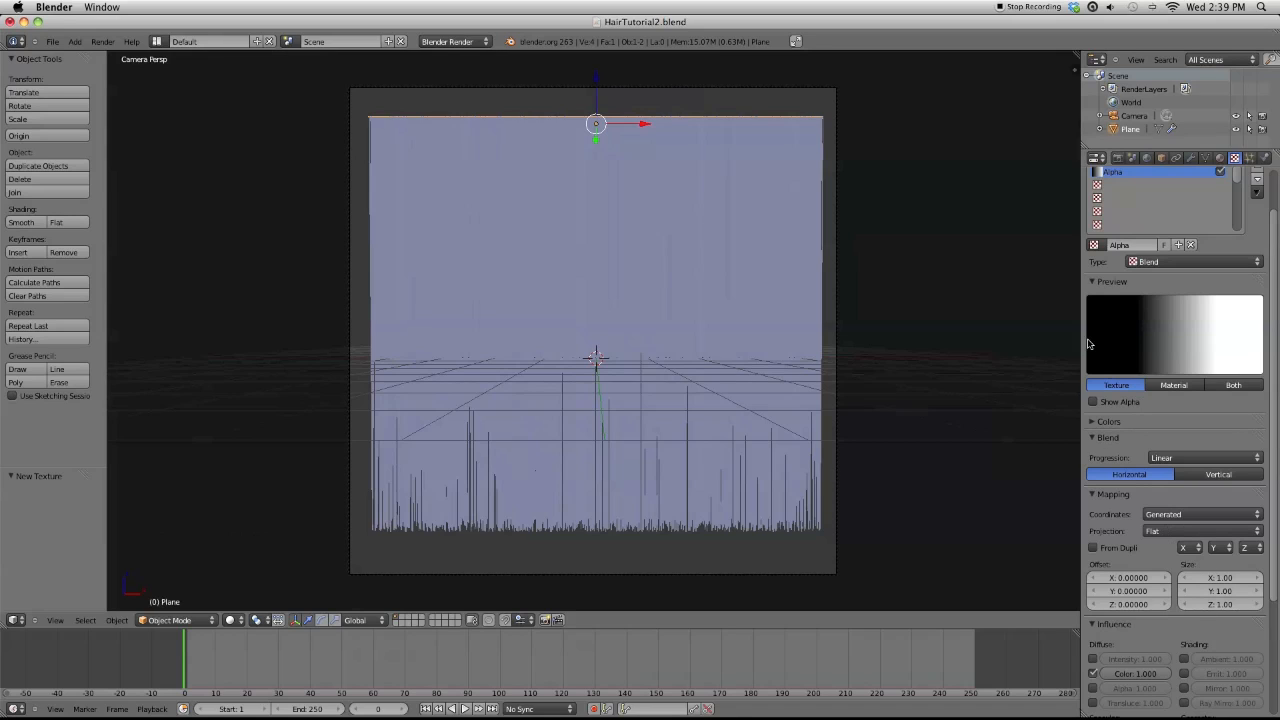
left_click(1099, 422)
scroll(1128, 490, "down", 4)
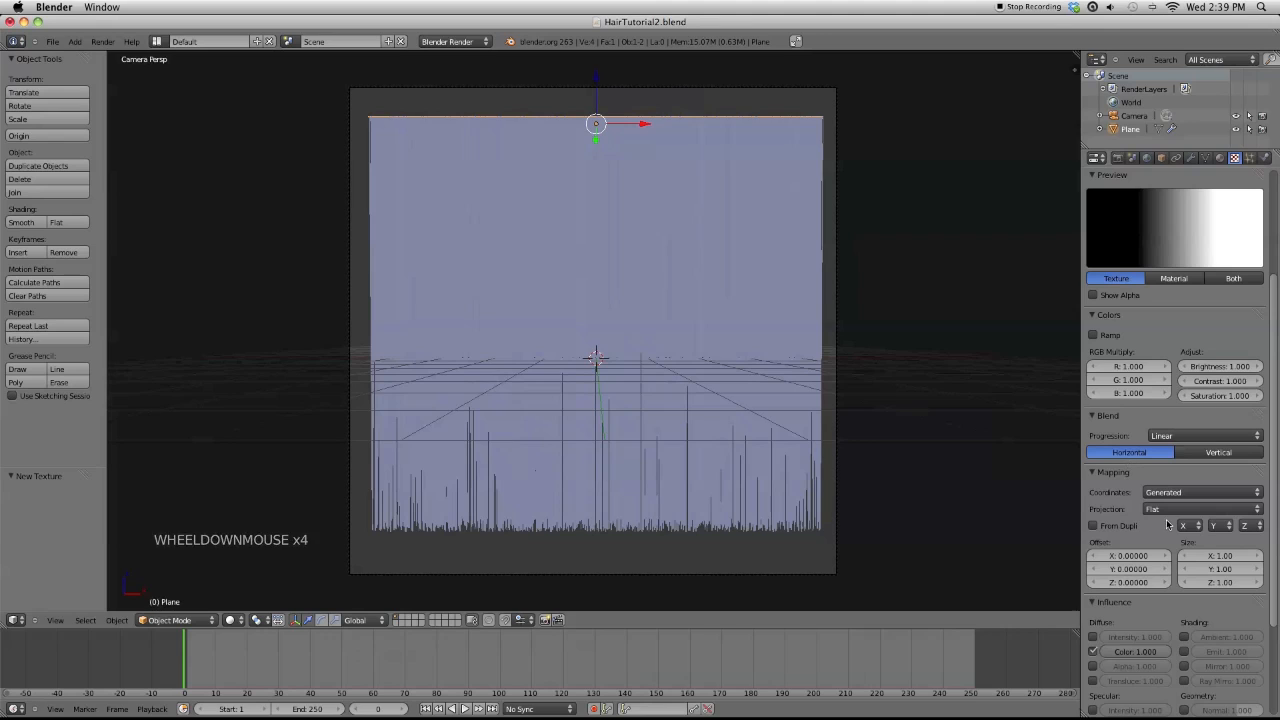
left_click(1153, 496)
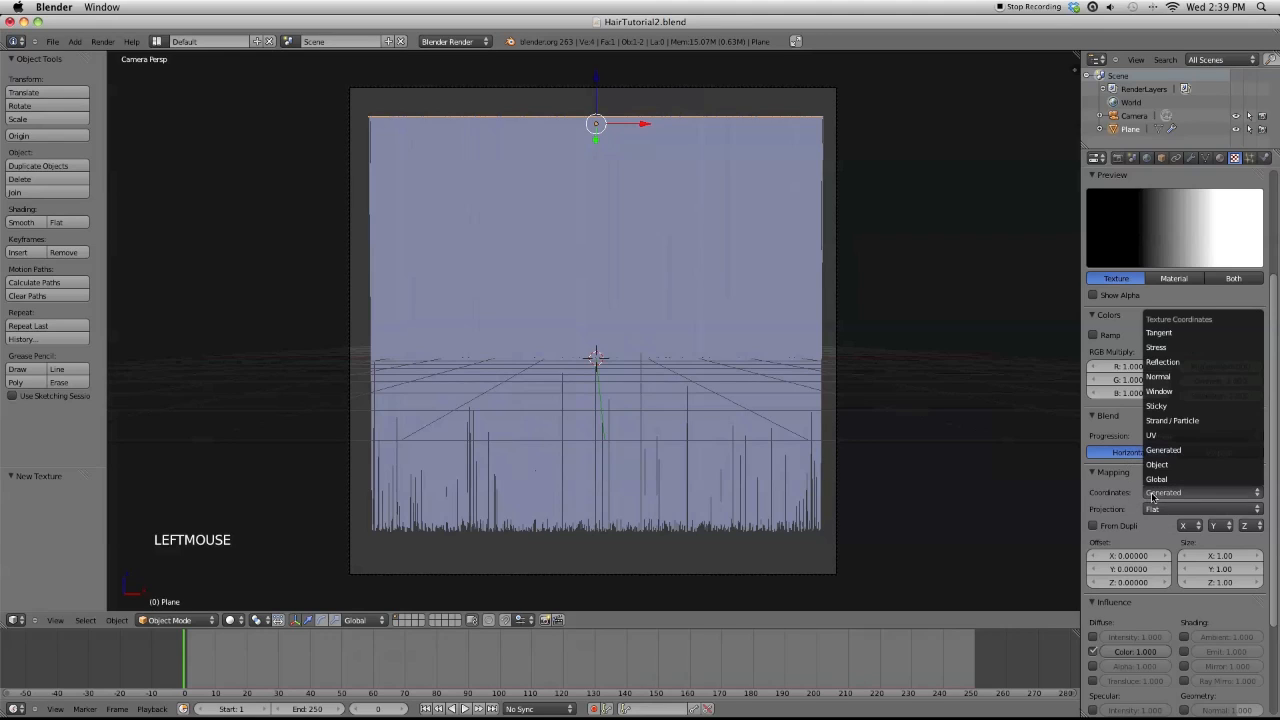
left_click(1169, 421)
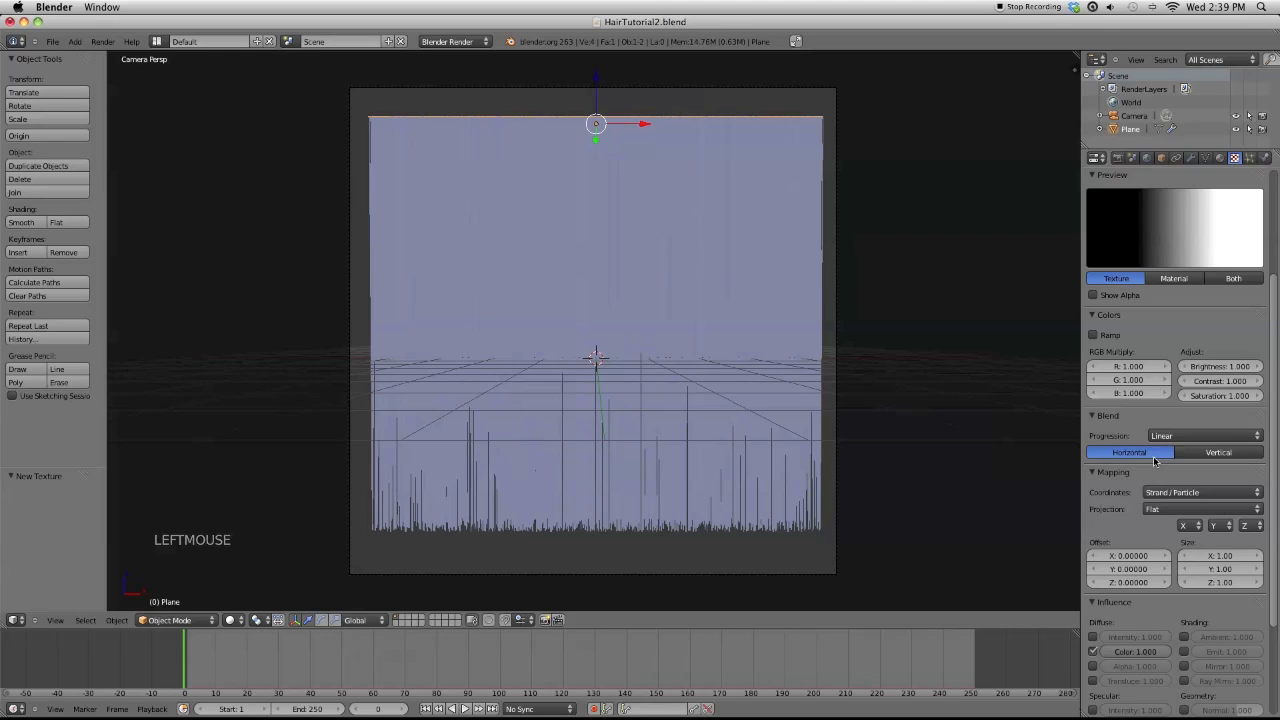
Enable the Alpha texture's color ramp and make its first stop opaque black with alpha 1.00
left_click(1094, 334)
left_click(1211, 384)
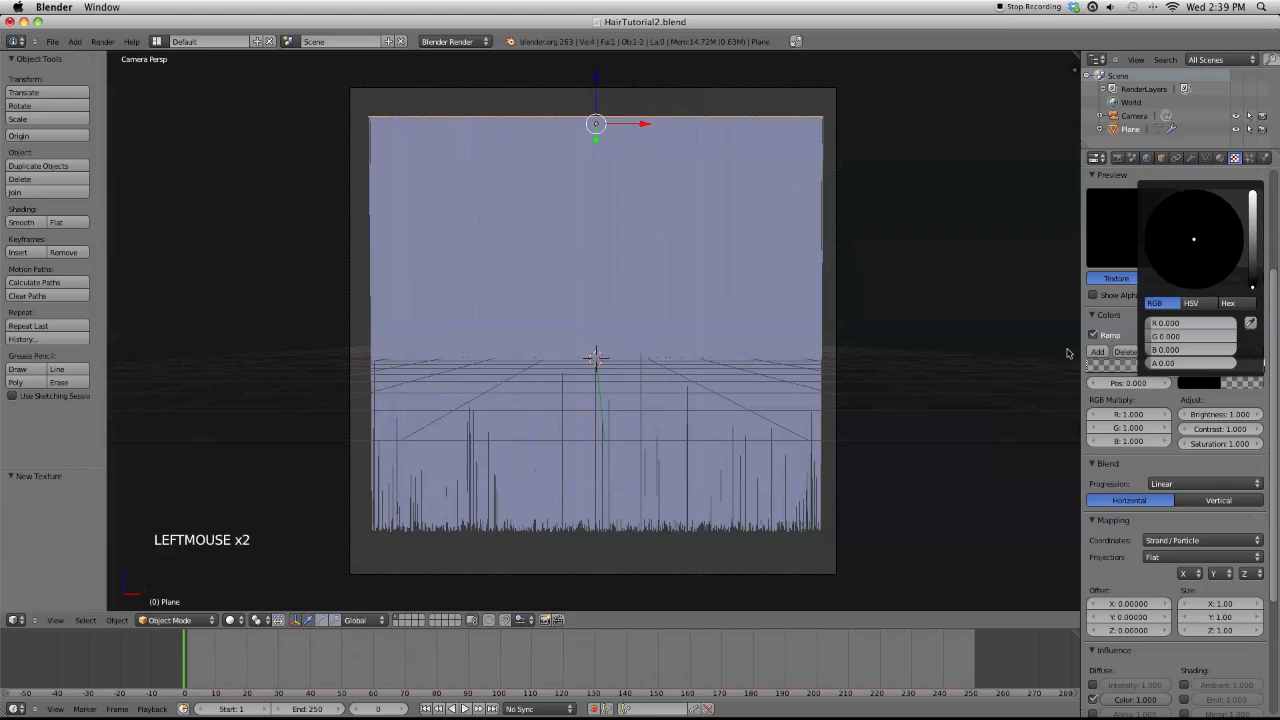
left_click(1198, 384)
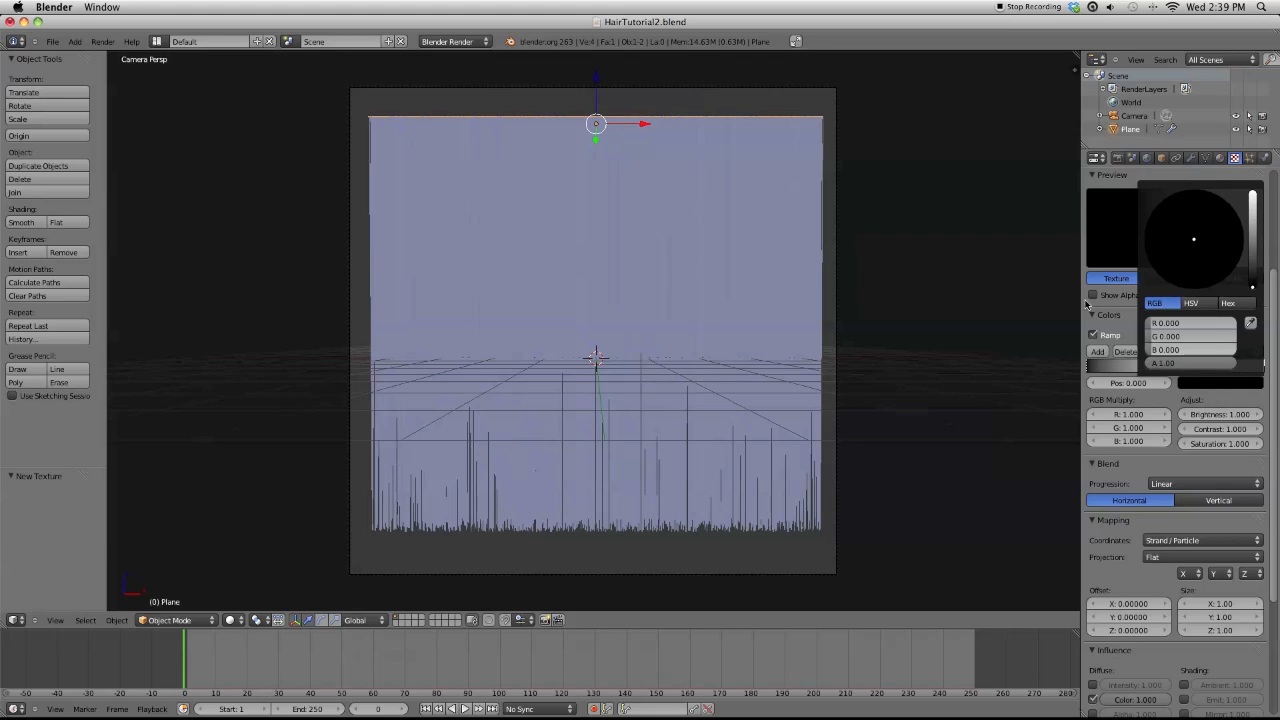
Make the ramp's second stop white and move it close to the start, at position about 0.045
left_click_drag(1259, 369, 1095, 368)
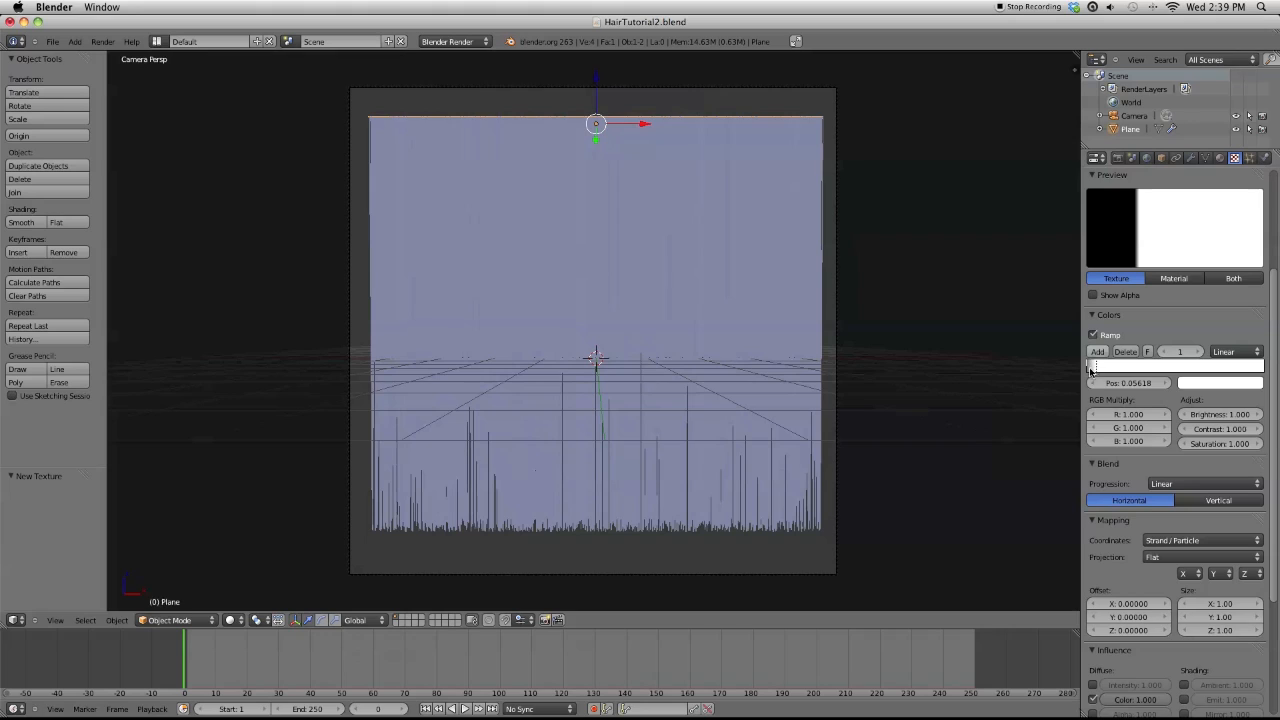
left_click(1087, 368)
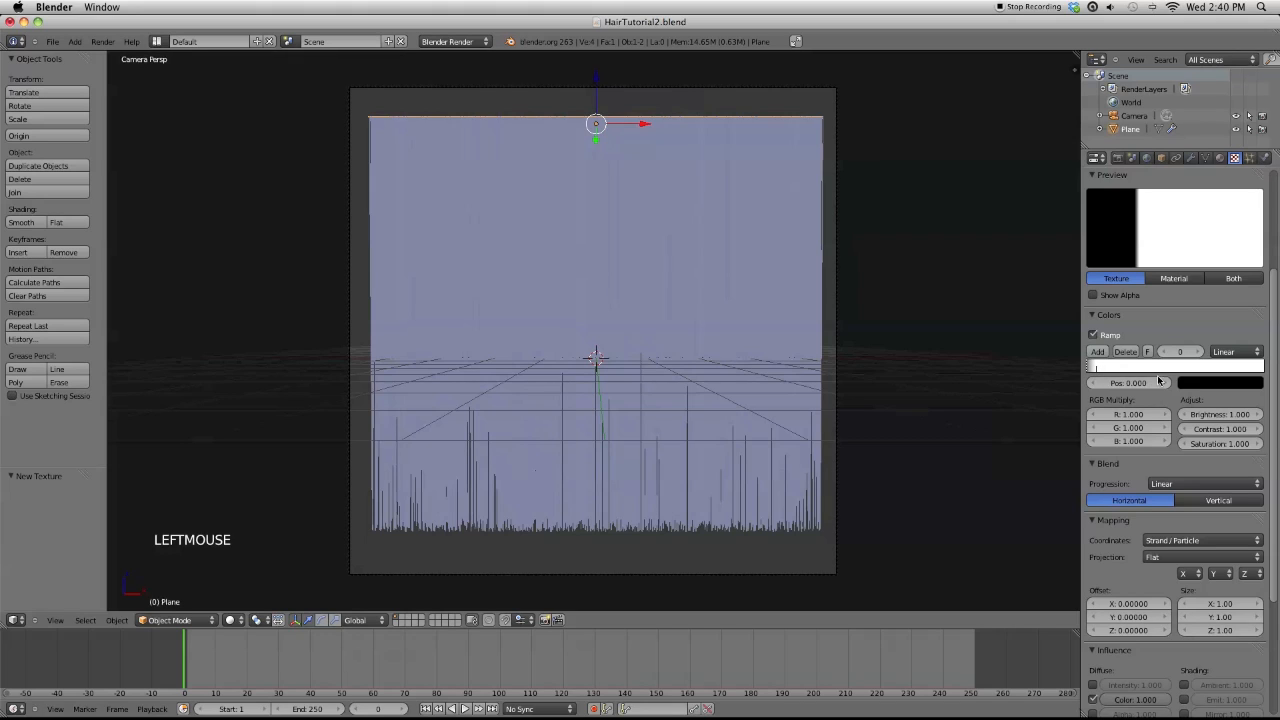
left_click(1099, 368)
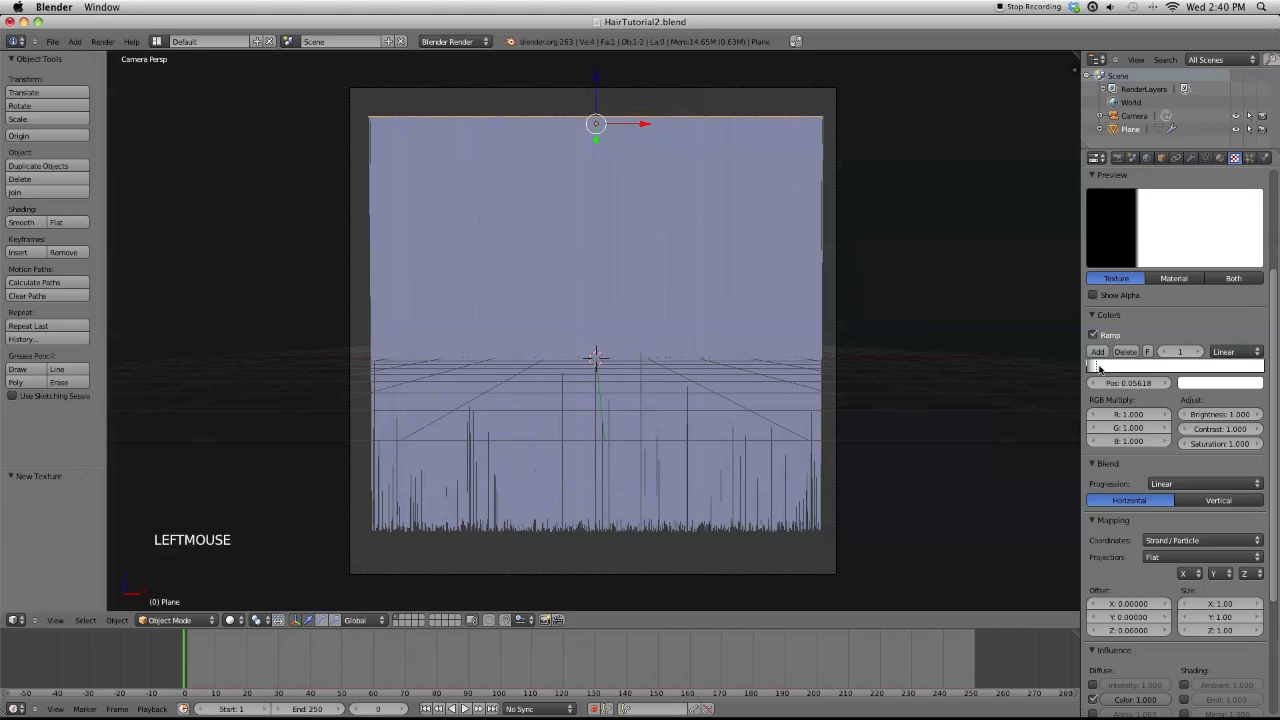
double_click(1097, 368)
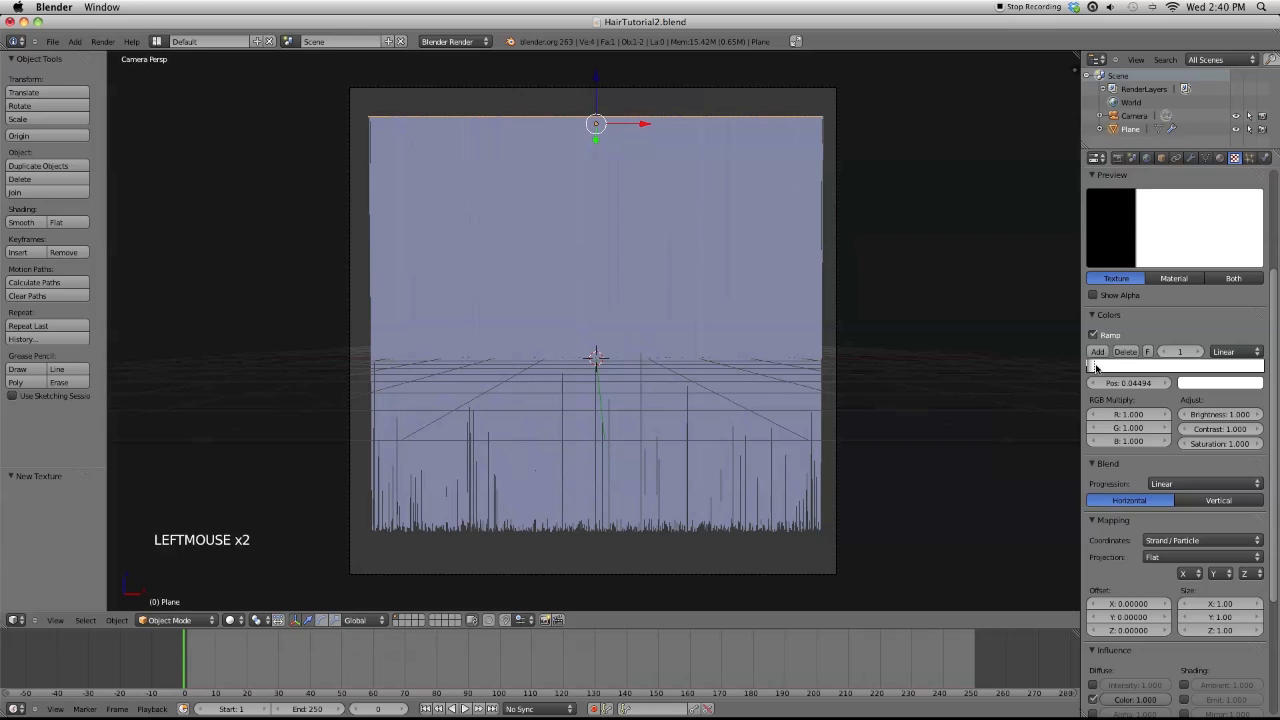
Add a third ramp stop at position 1.000 and set its color to black
left_click(1097, 352)
left_click_drag(1092, 368, 1222, 389)
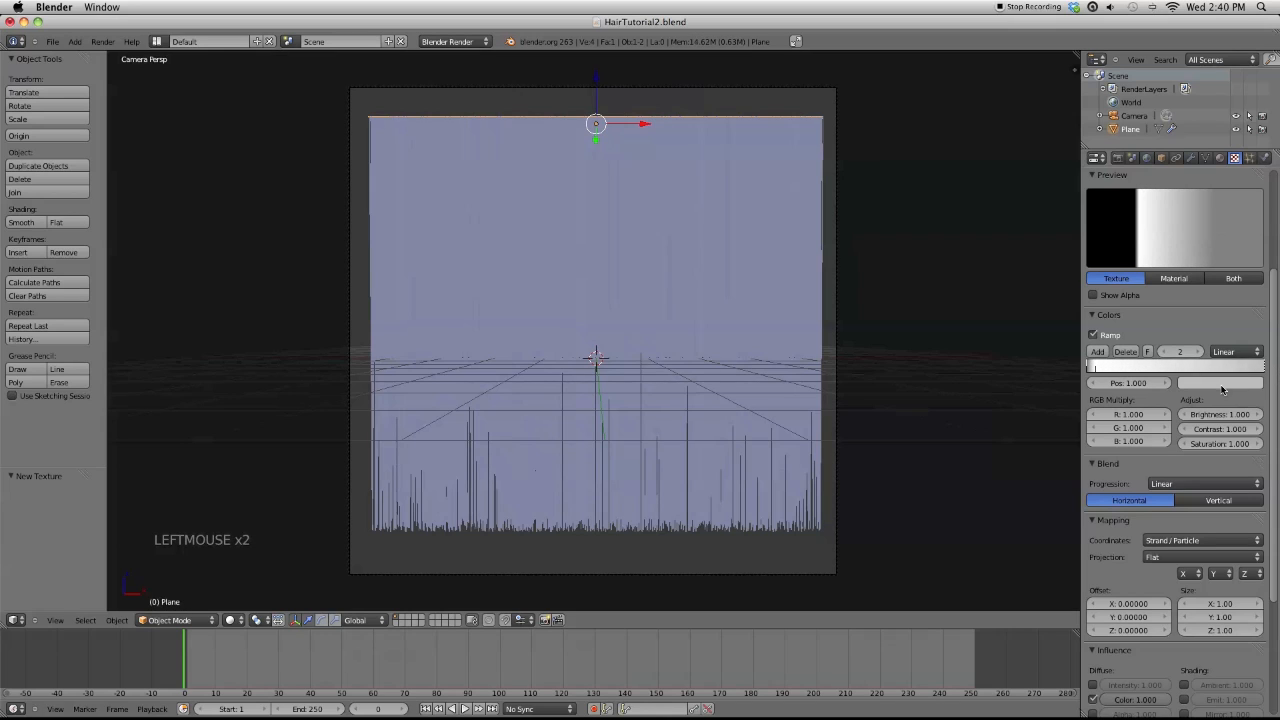
left_click(1222, 386)
left_click_drag(1257, 257, 1257, 288)
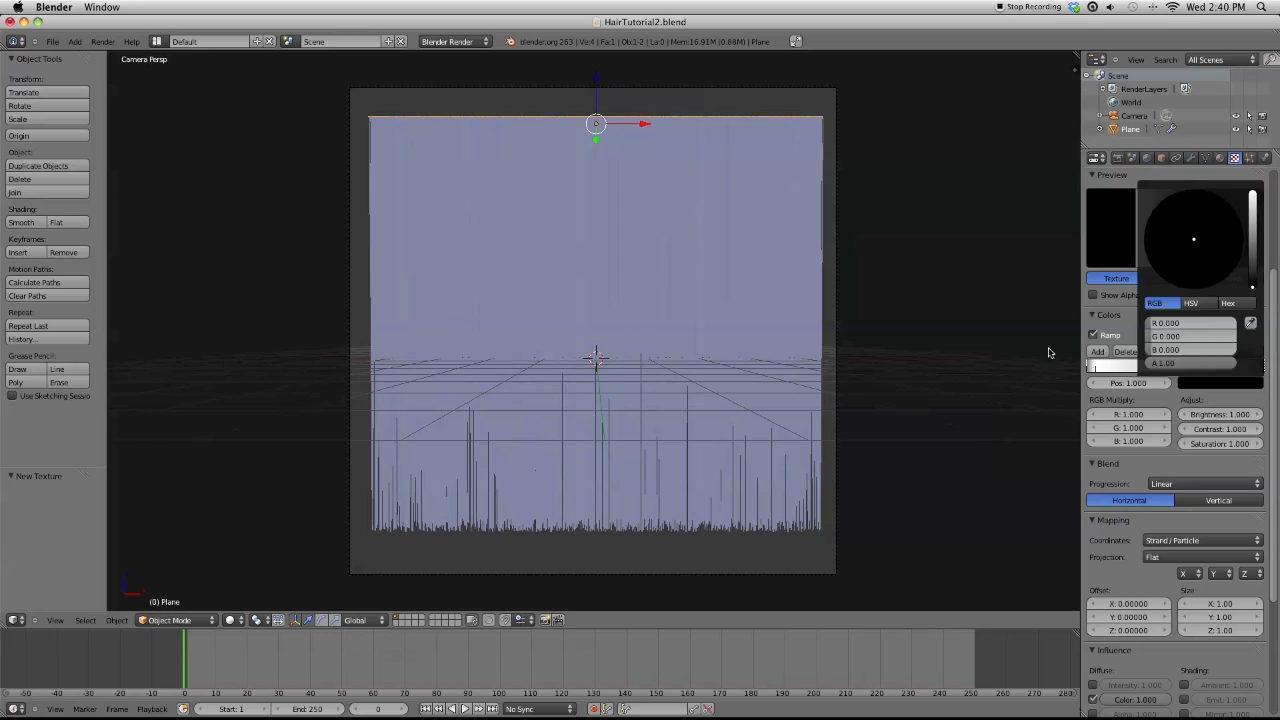
Add another ramp stop at position 0.526 and set its color to light grey, RGB 0.615
left_click(1097, 353)
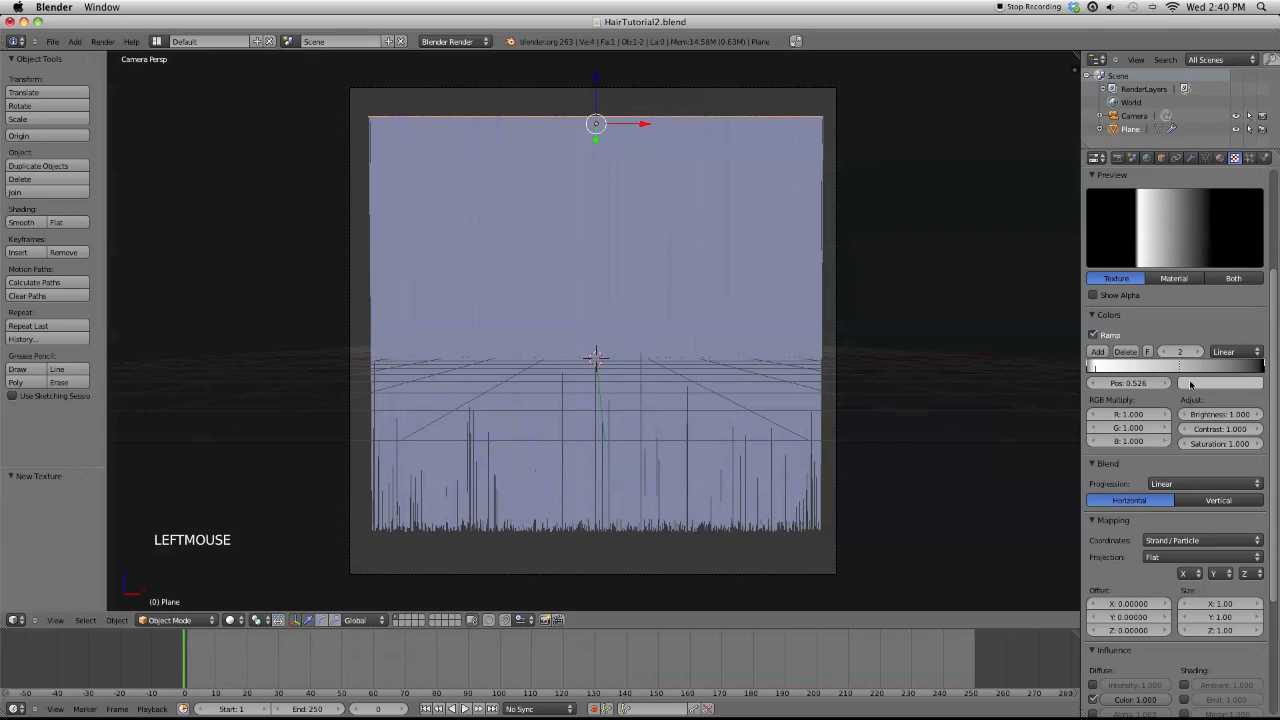
left_click(1190, 384)
left_click(1252, 210)
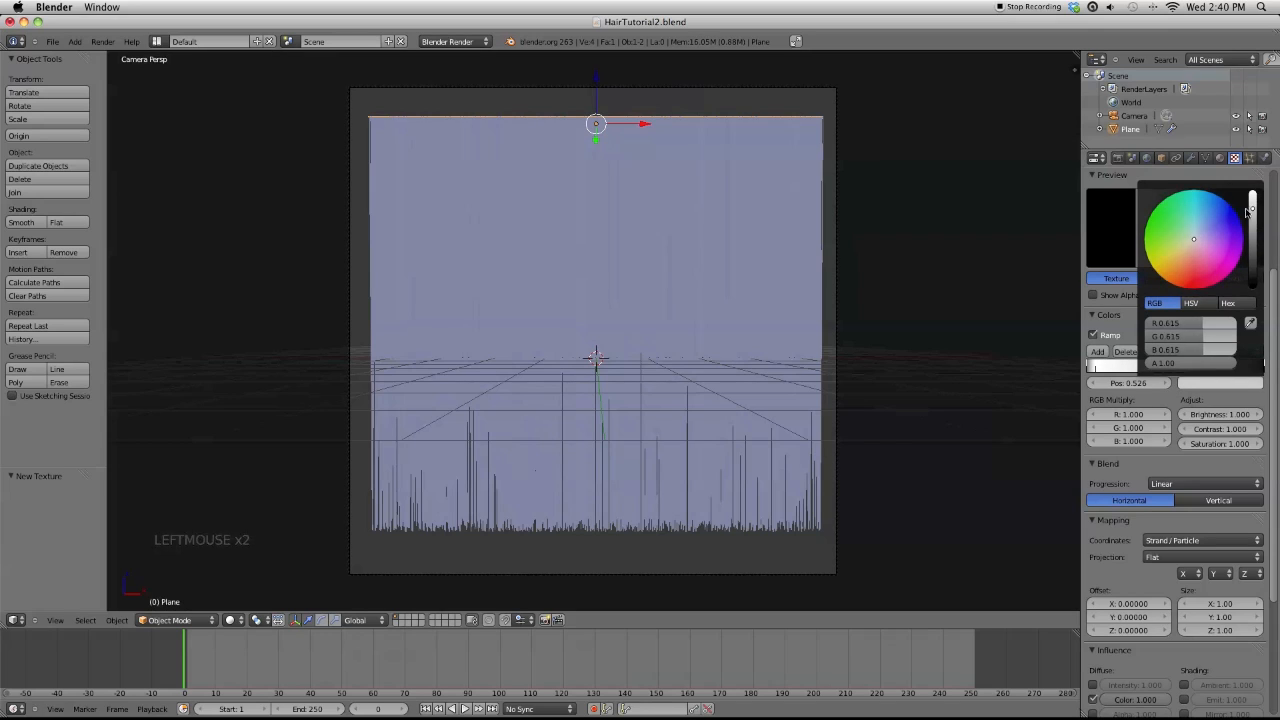
Move the Alpha ramp's light grey stop to position 0.743 and check the black stops at both ends
left_click_drag(1180, 371, 1217, 371)
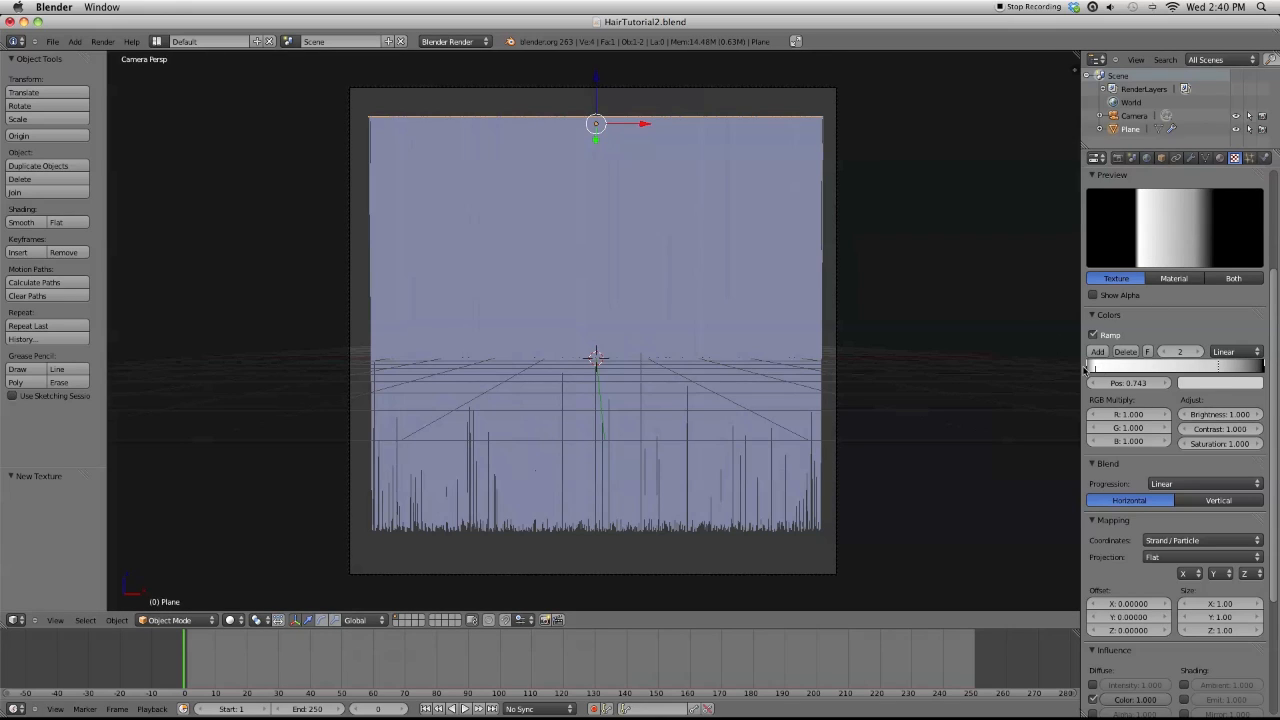
left_click(1092, 369)
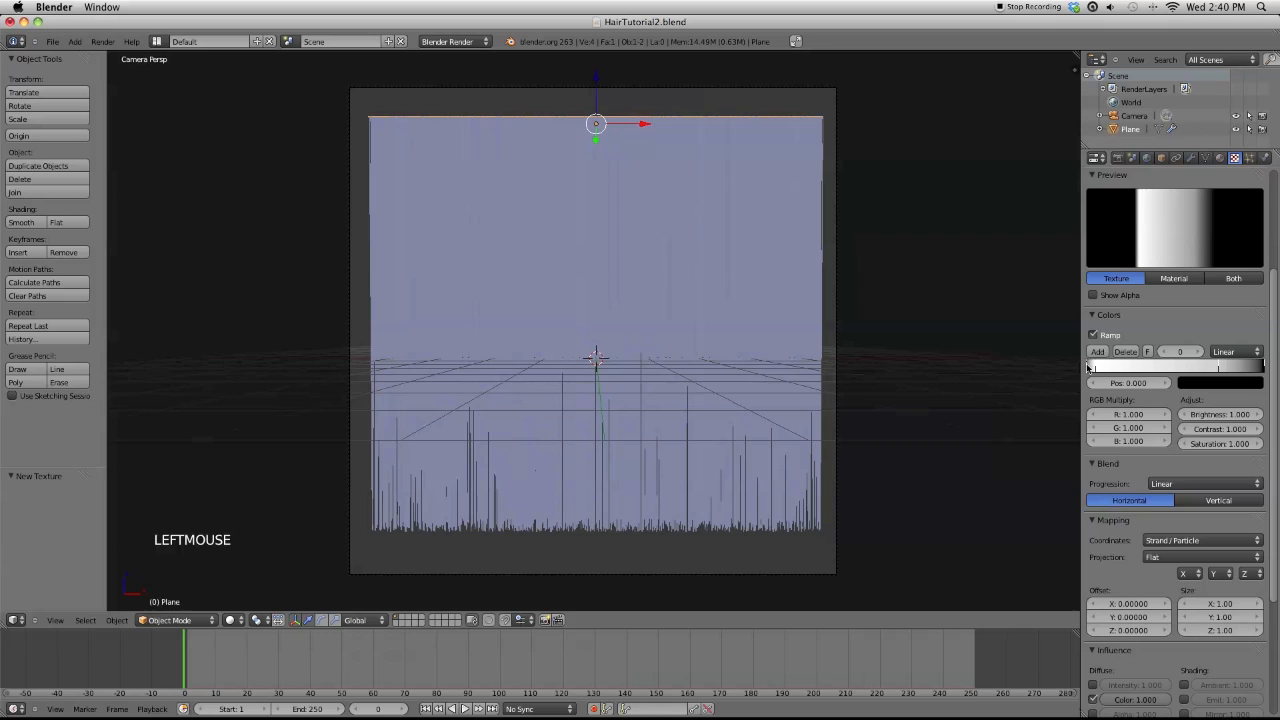
left_click(1263, 368)
Make the Alpha texture influence Alpha instead of Color and enable RGB to Intensity
scroll(1167, 451, "down", 7)
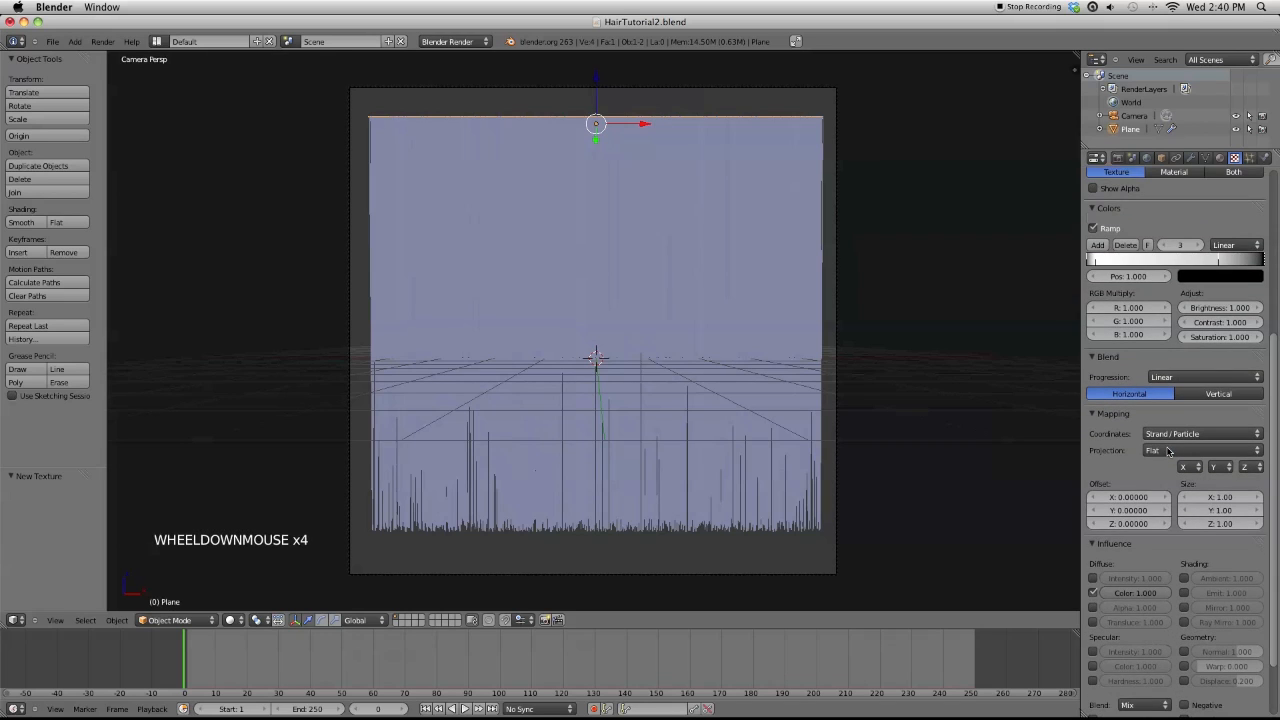
left_click(1093, 515)
left_click(1093, 529)
left_click(1093, 641)
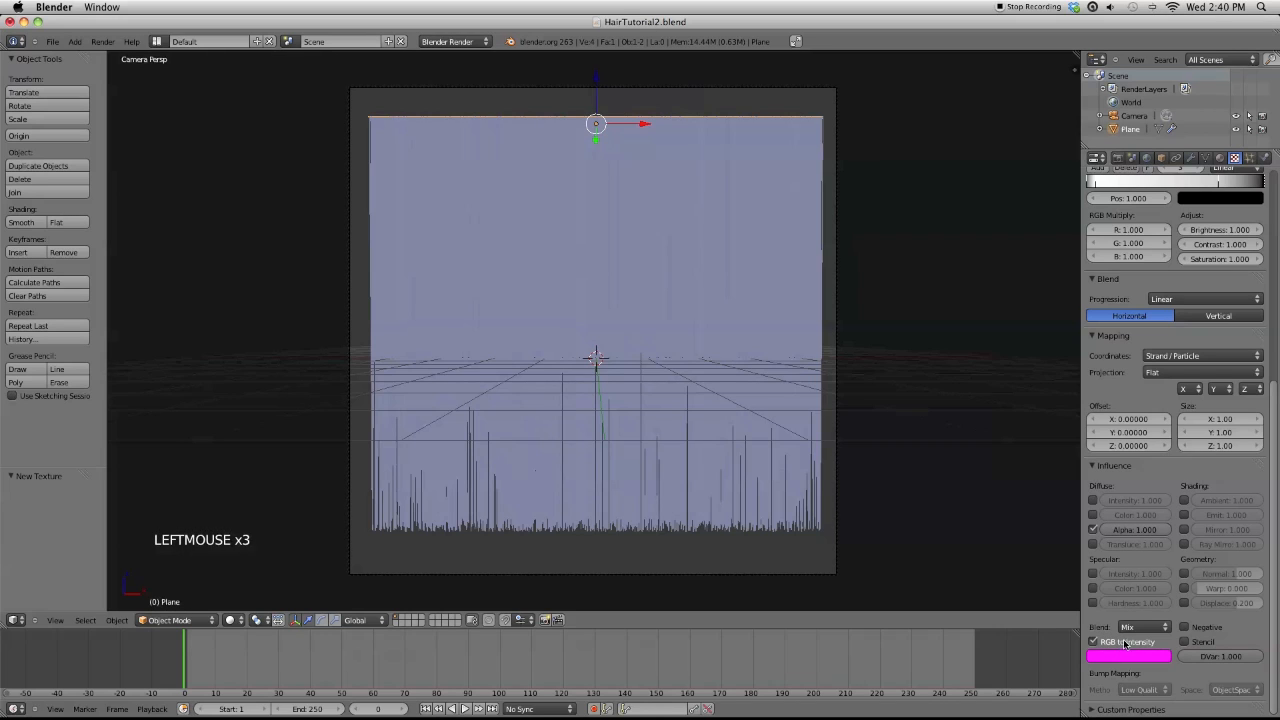
Create a new texture in the Hair material's second slot and name it ColorStrand
scroll(1110, 645, "up", 4)
scroll(1120, 644, "down", 1)
scroll(1125, 643, "up", 3)
scroll(1125, 643, "up", 12)
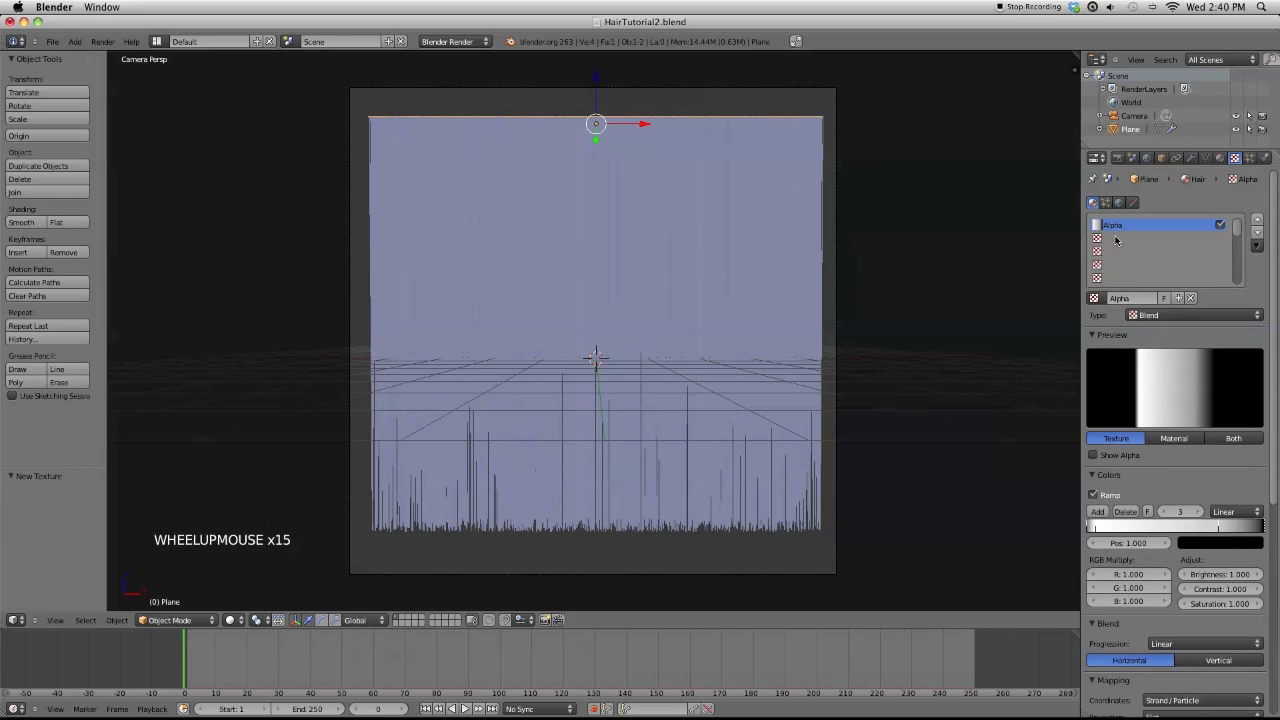
left_click(1116, 238)
left_click(1136, 297)
left_click(1130, 297)
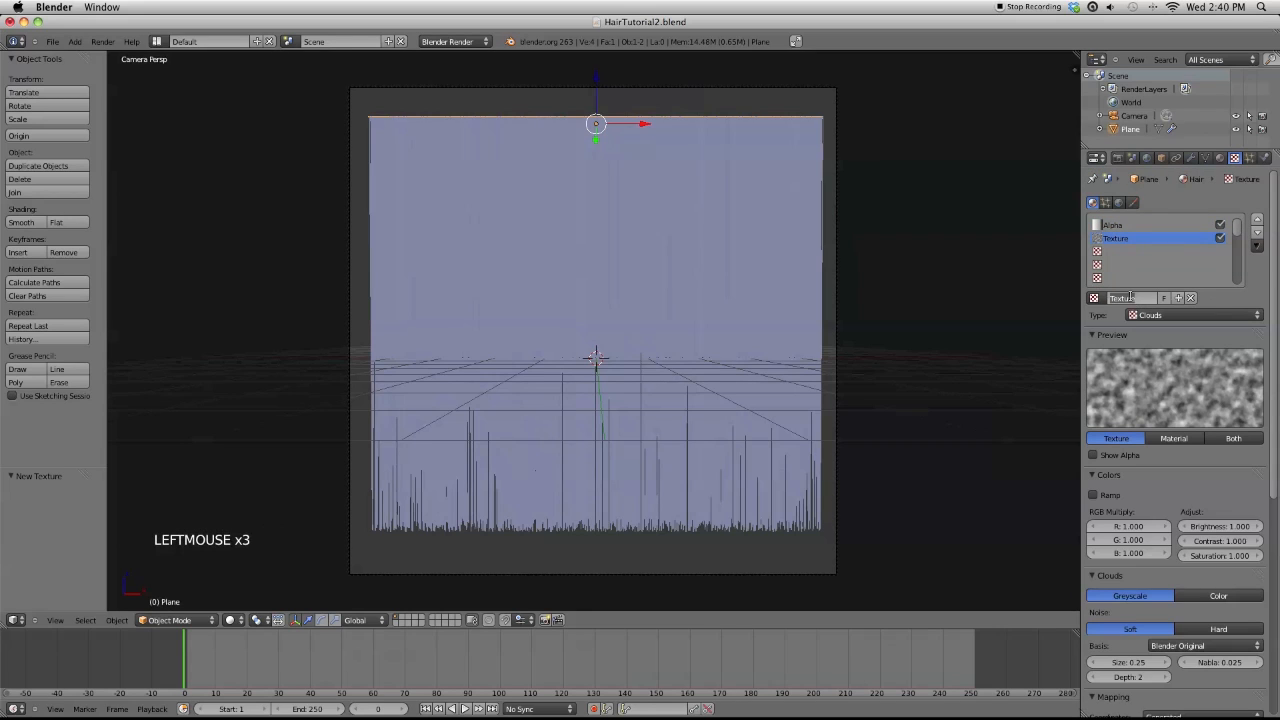
type("Clouds")
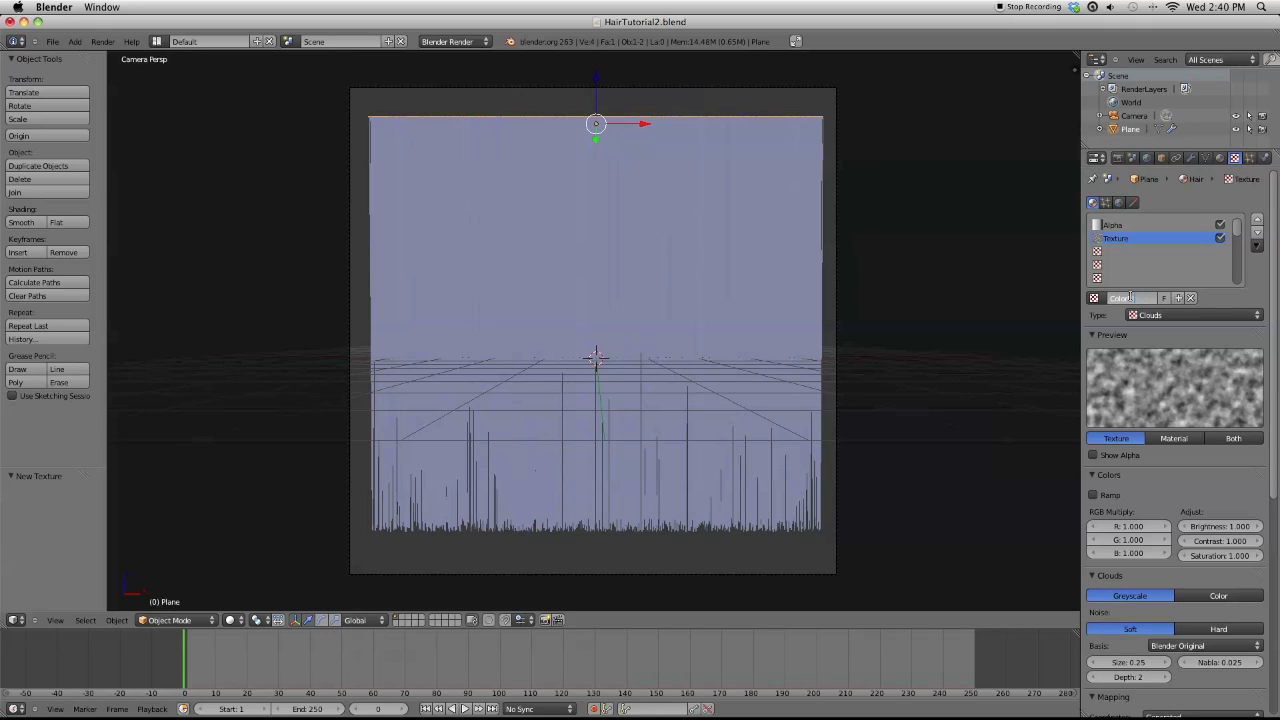
type("trand")
key("Return")
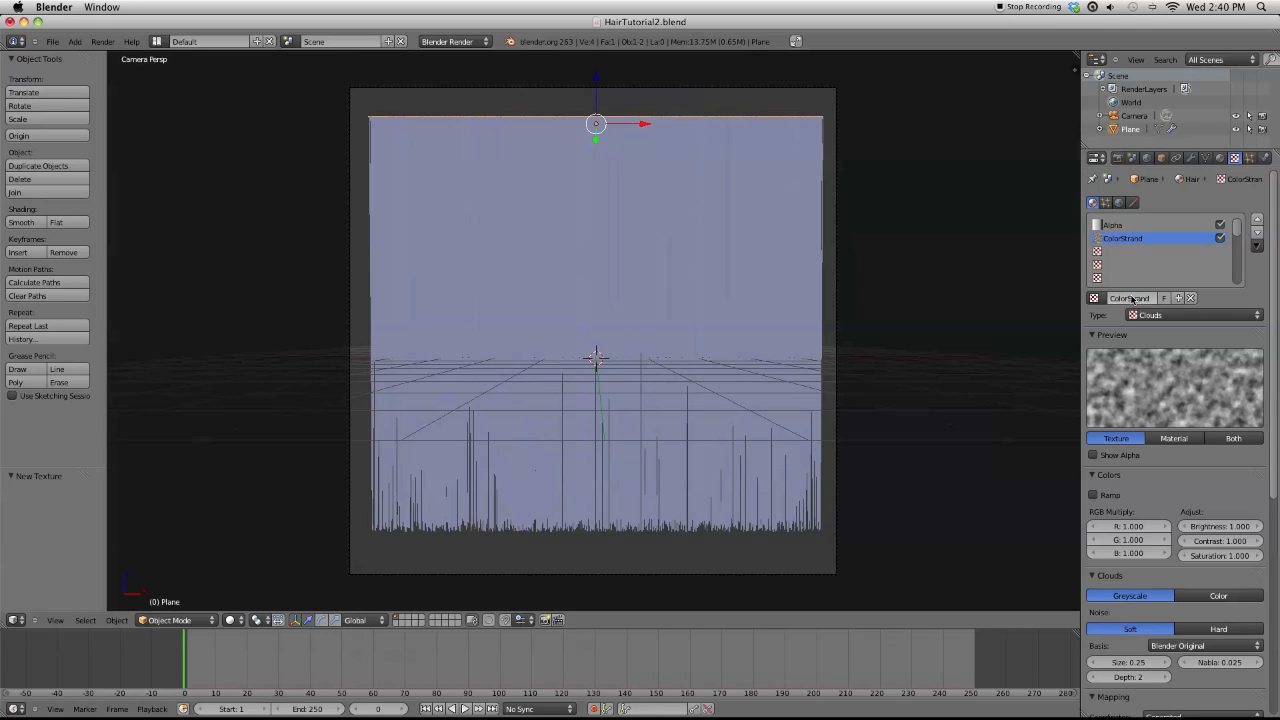
Change the ColorStrand texture type to Blend and its mapping coordinates to Strand / Particle
left_click(1144, 318)
left_click(1151, 317)
left_click(1154, 312)
left_click(1152, 288)
scroll(1144, 477, "down", 4)
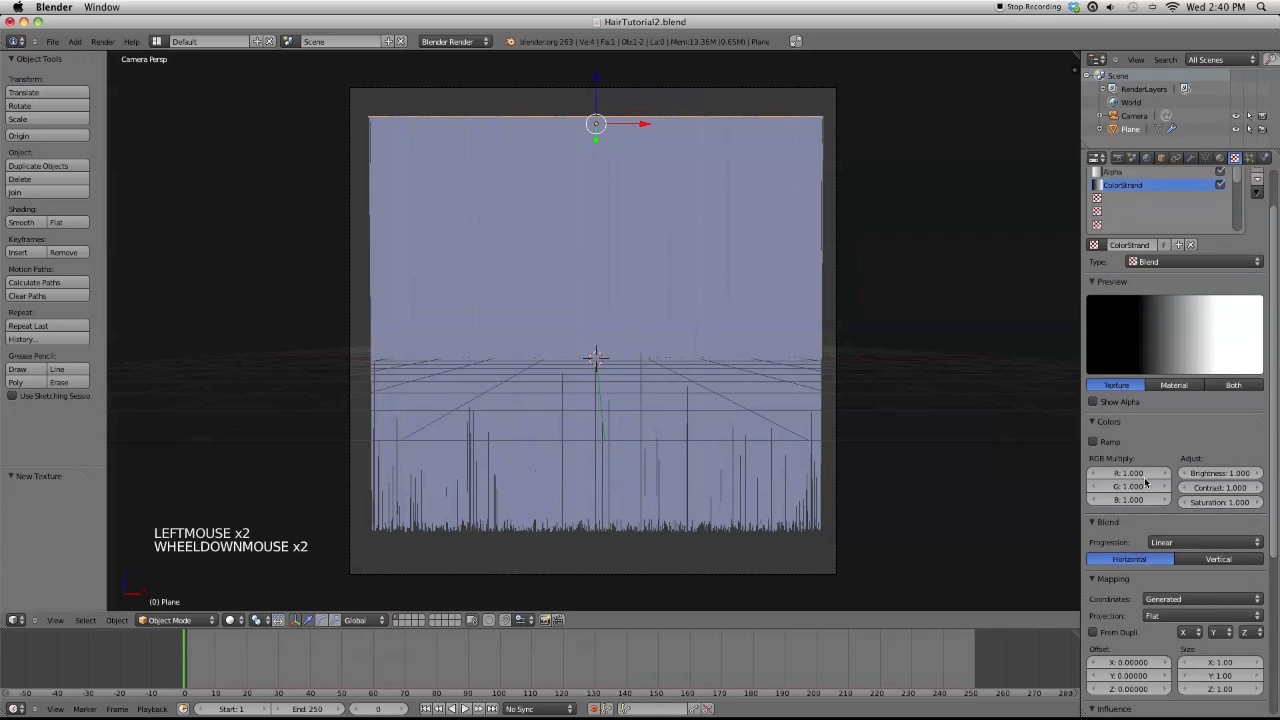
left_click(1157, 547)
left_click(1146, 471)
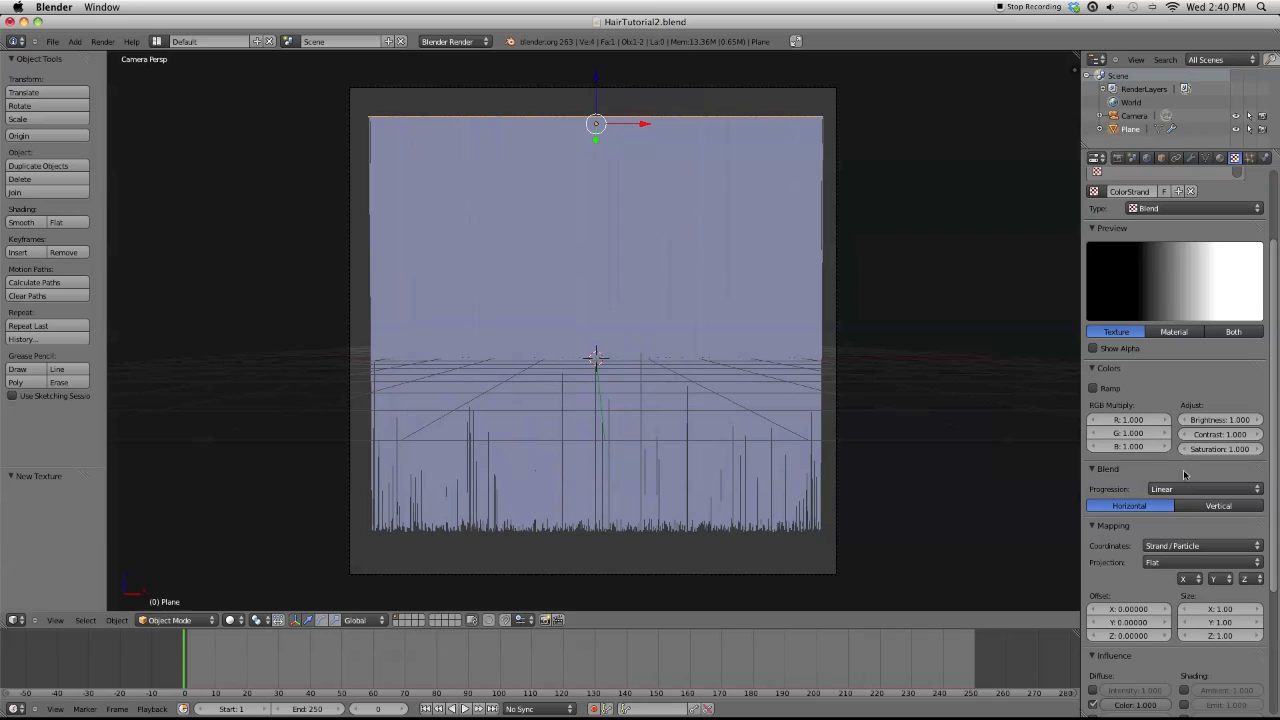
Enable ColorStrand's color ramp, make the black first stop fully opaque, and move the white stop to position 0.0749
left_click(1093, 389)
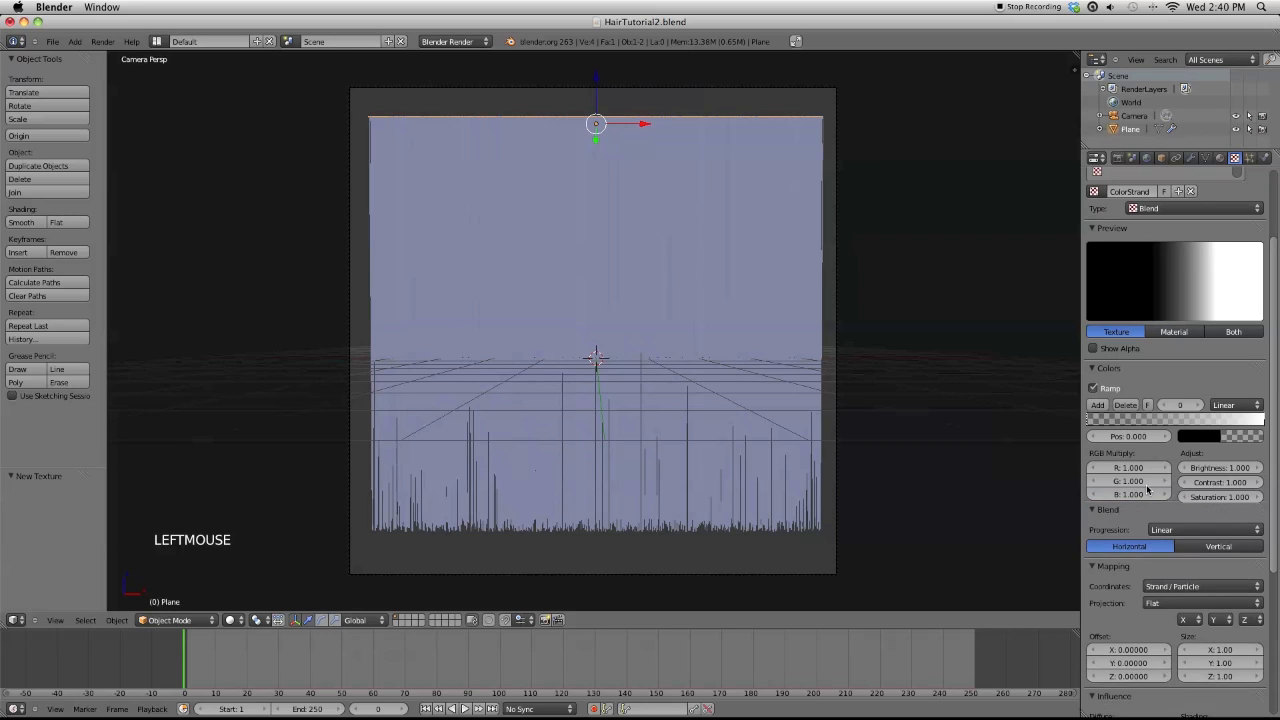
left_click(1205, 436)
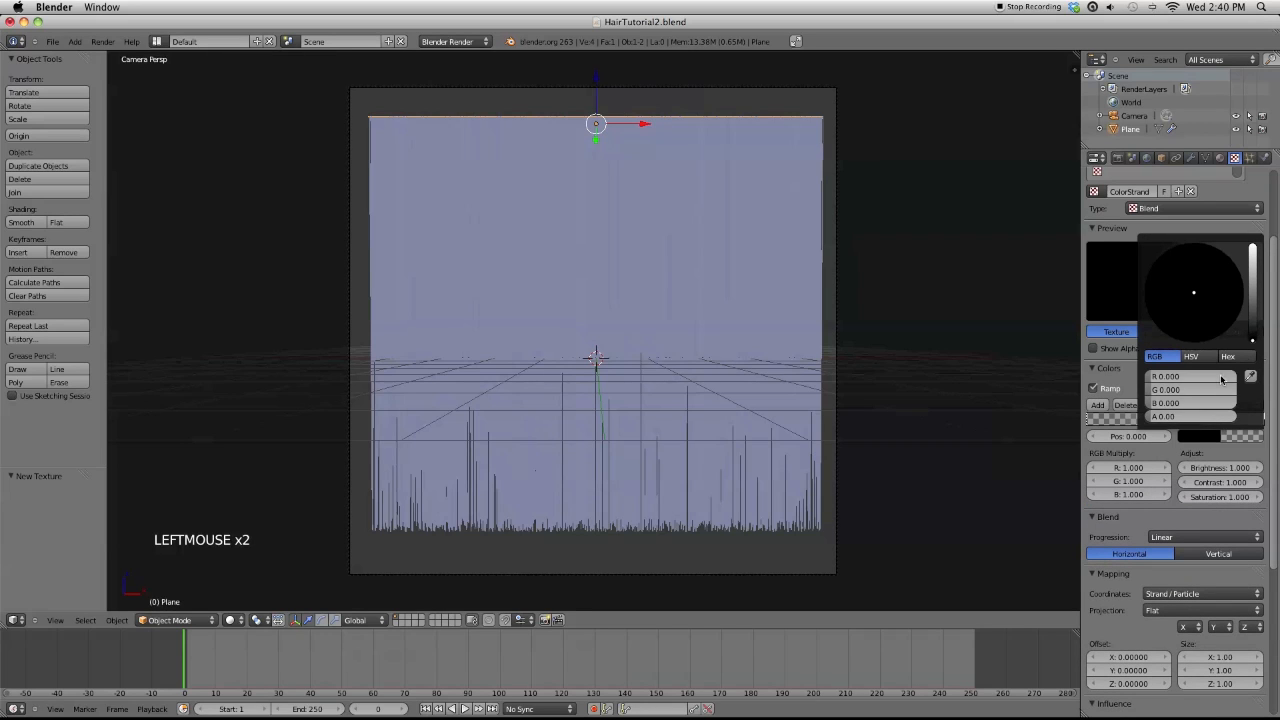
left_click_drag(1165, 416, 1107, 424)
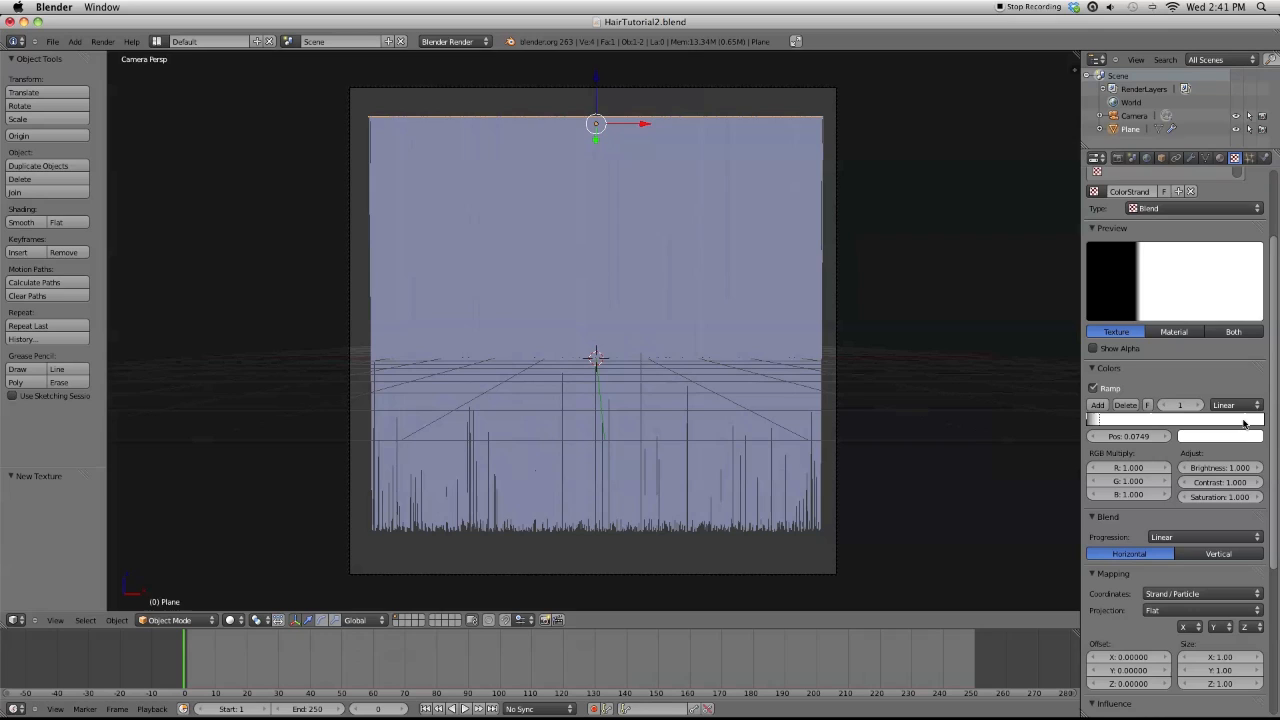
Add a third stop to the ColorStrand ramp at position 1.000 and set its color to black
left_click(1263, 423)
left_click(1099, 407)
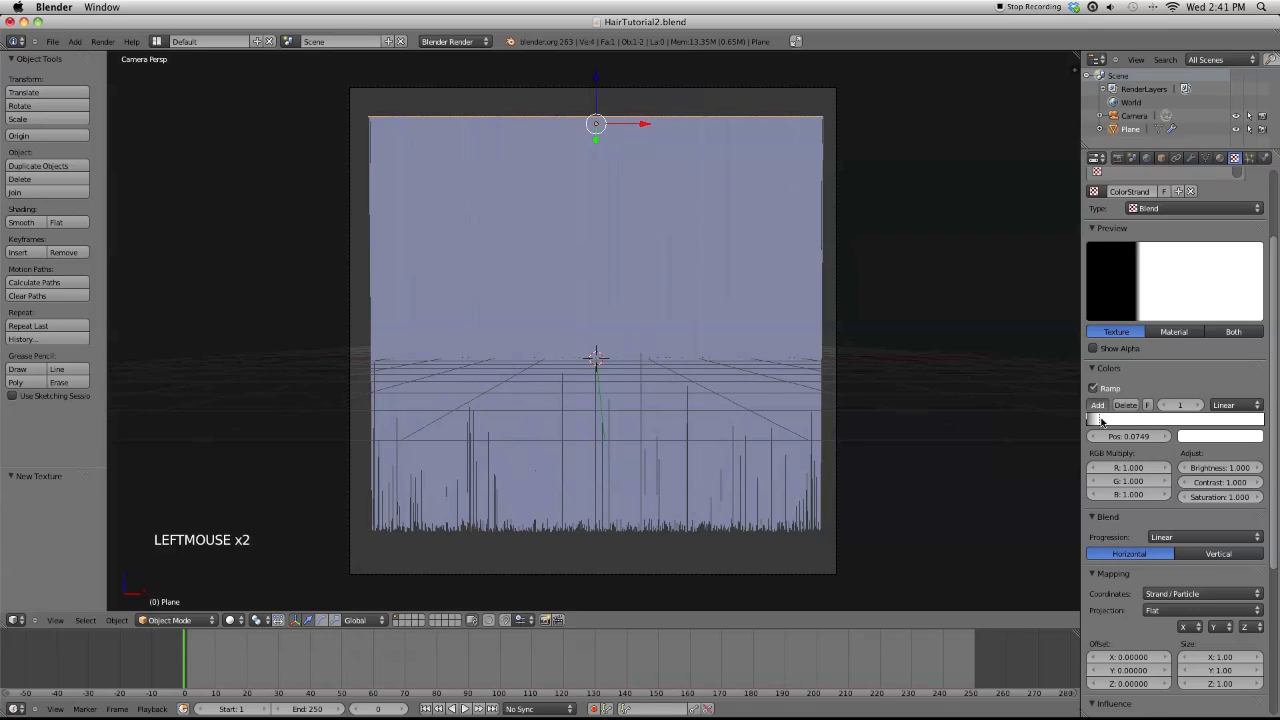
left_click_drag(1094, 422, 1273, 428)
left_click(1231, 434)
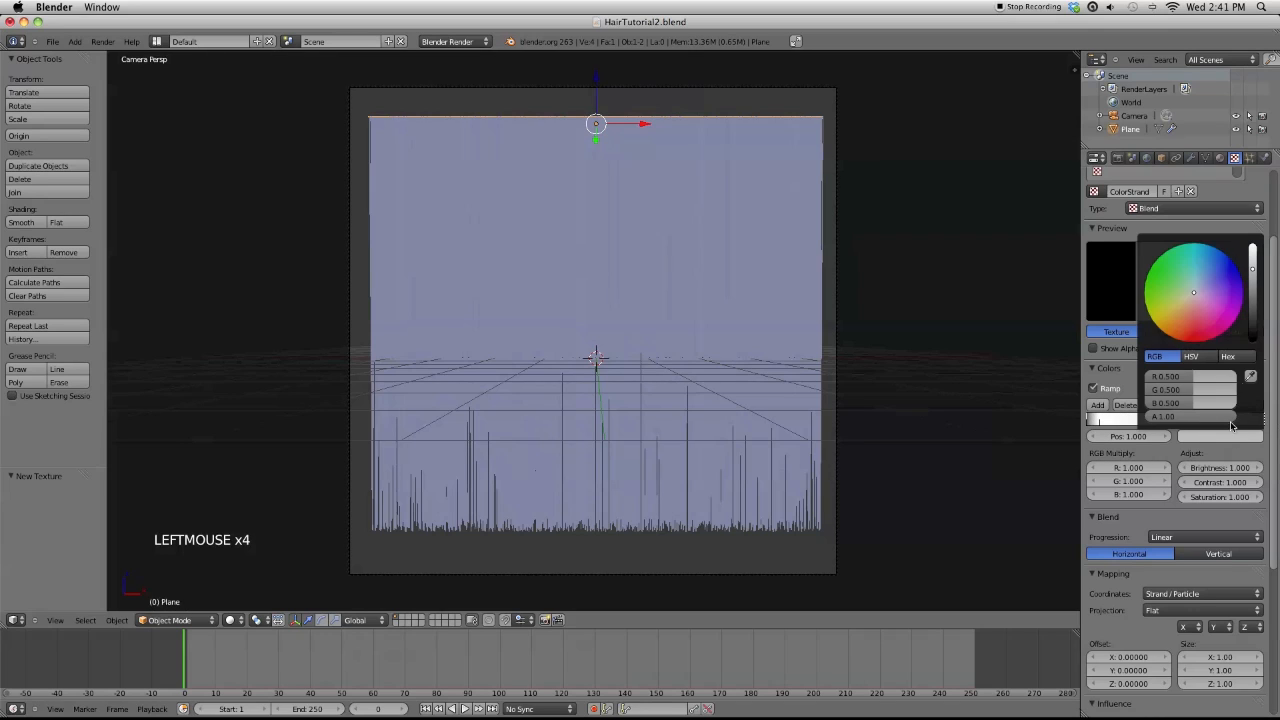
left_click(1253, 333)
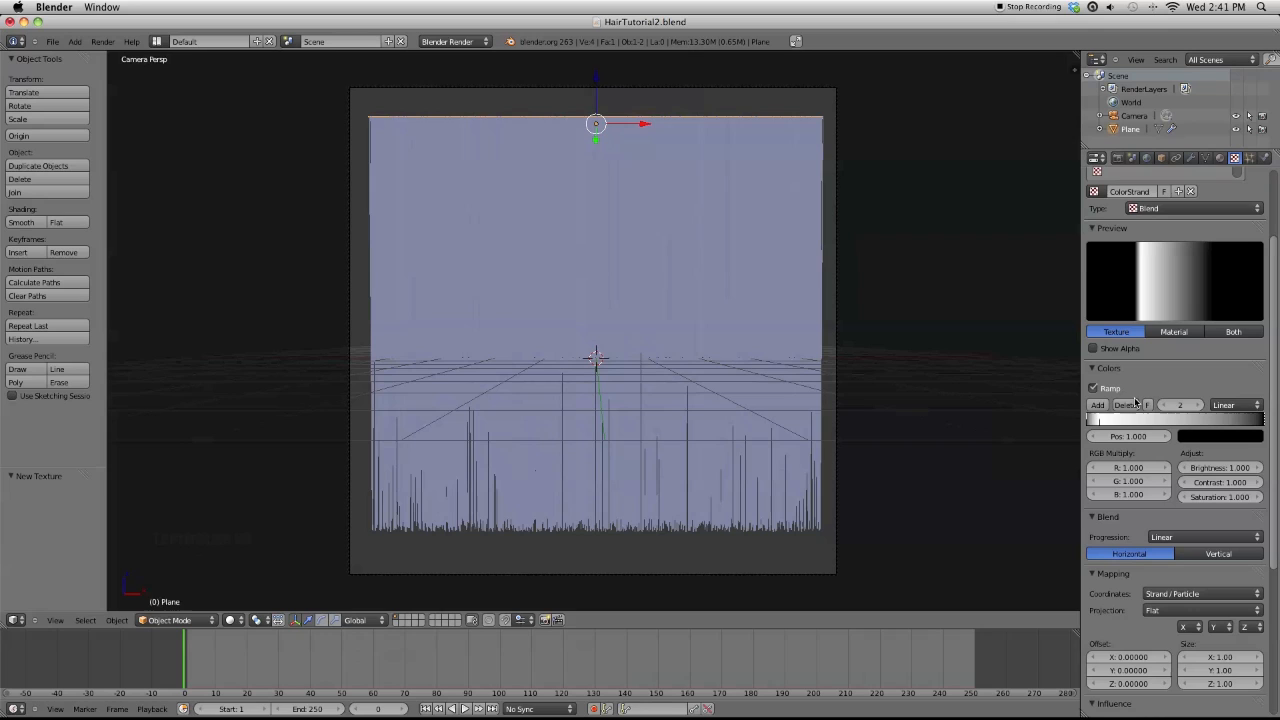
Add another stop to the ColorStrand ramp, set its color to white and place it at position 0.691
left_click(1099, 406)
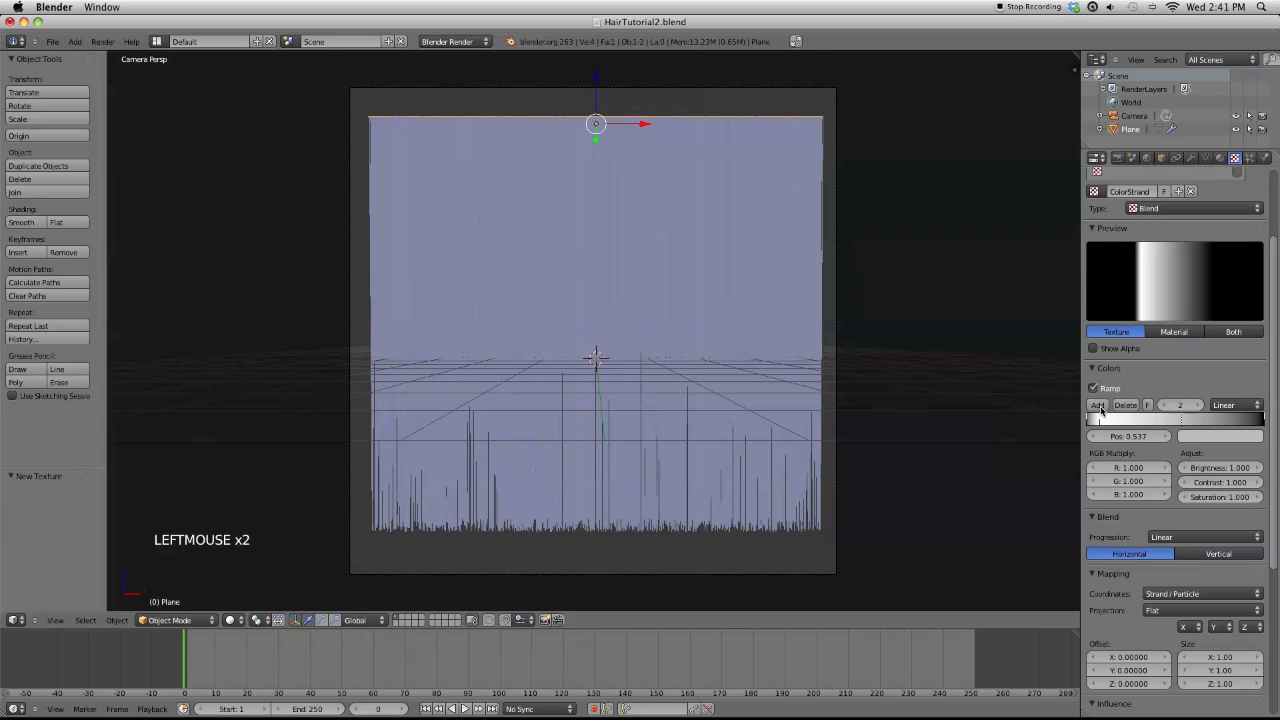
left_click(1200, 440)
left_click_drag(1252, 271, 1252, 236)
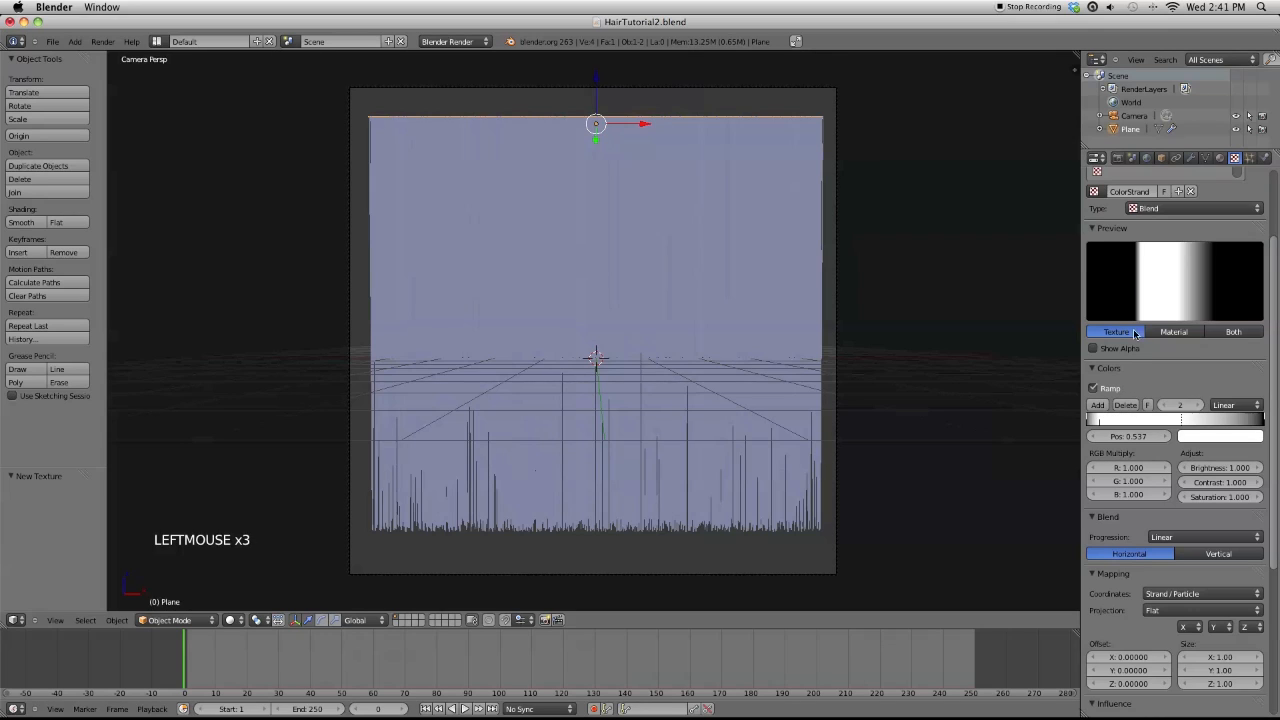
left_click_drag(1186, 419, 1213, 427)
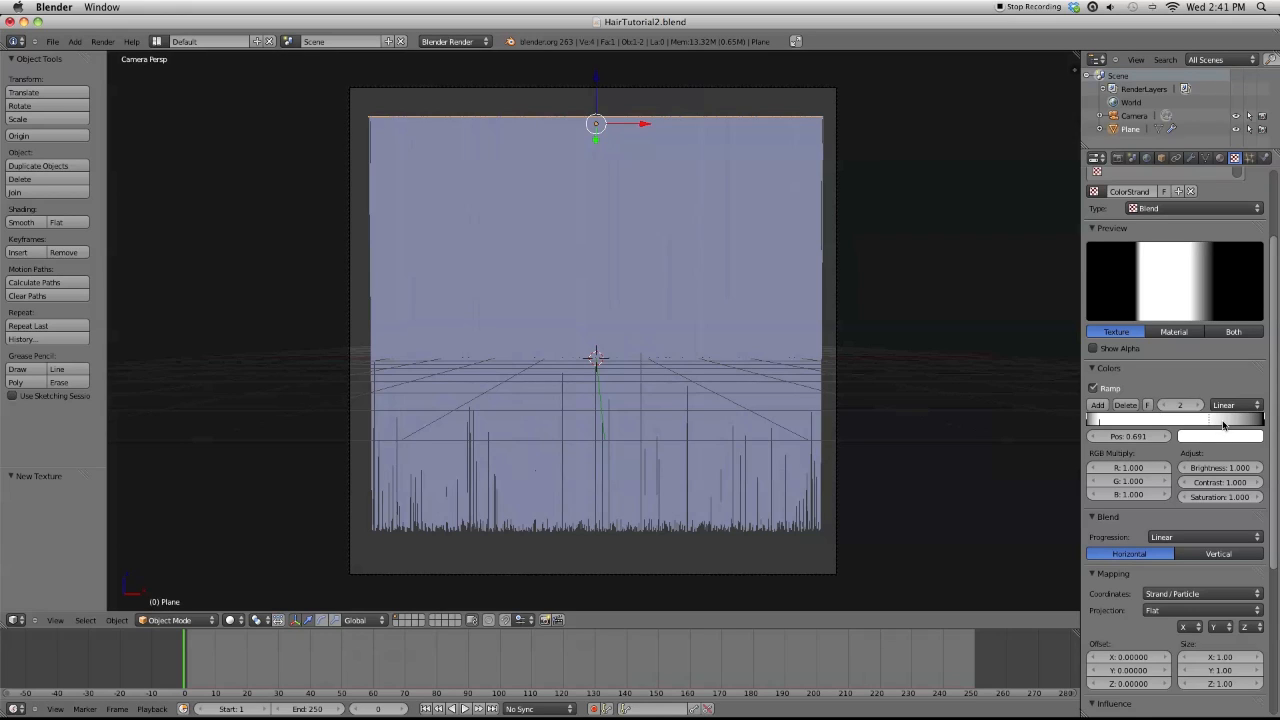
Try the black end stop at position 0.873, return it to 1.000, and move the neighbouring white stop to 0.725
left_click_drag(1263, 423, 1243, 424)
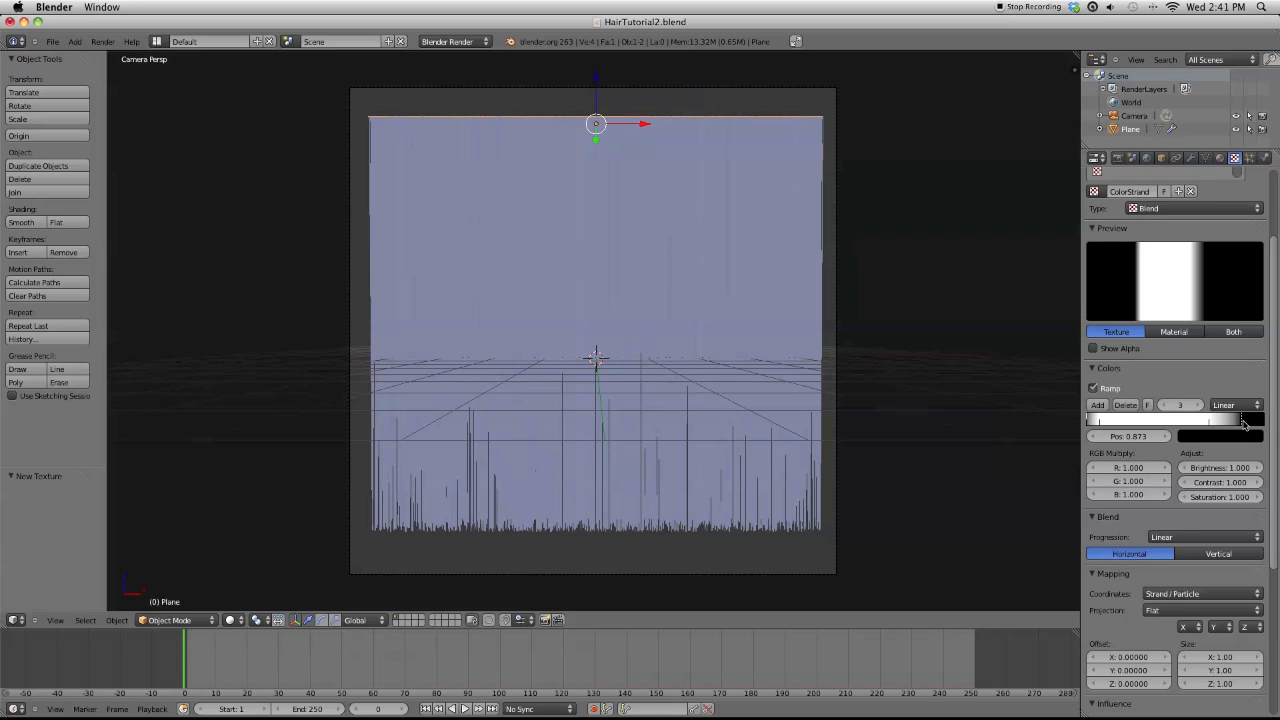
left_click_drag(1242, 424, 1278, 428)
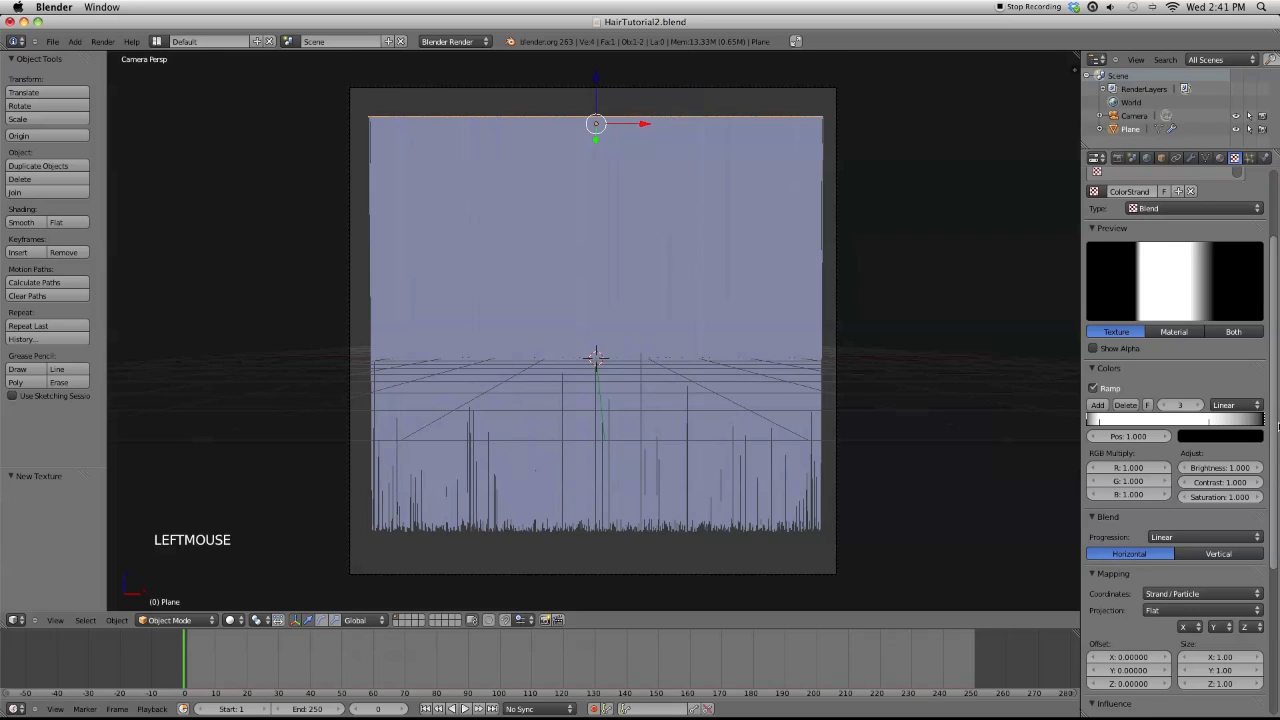
left_click_drag(1210, 422, 1216, 421)
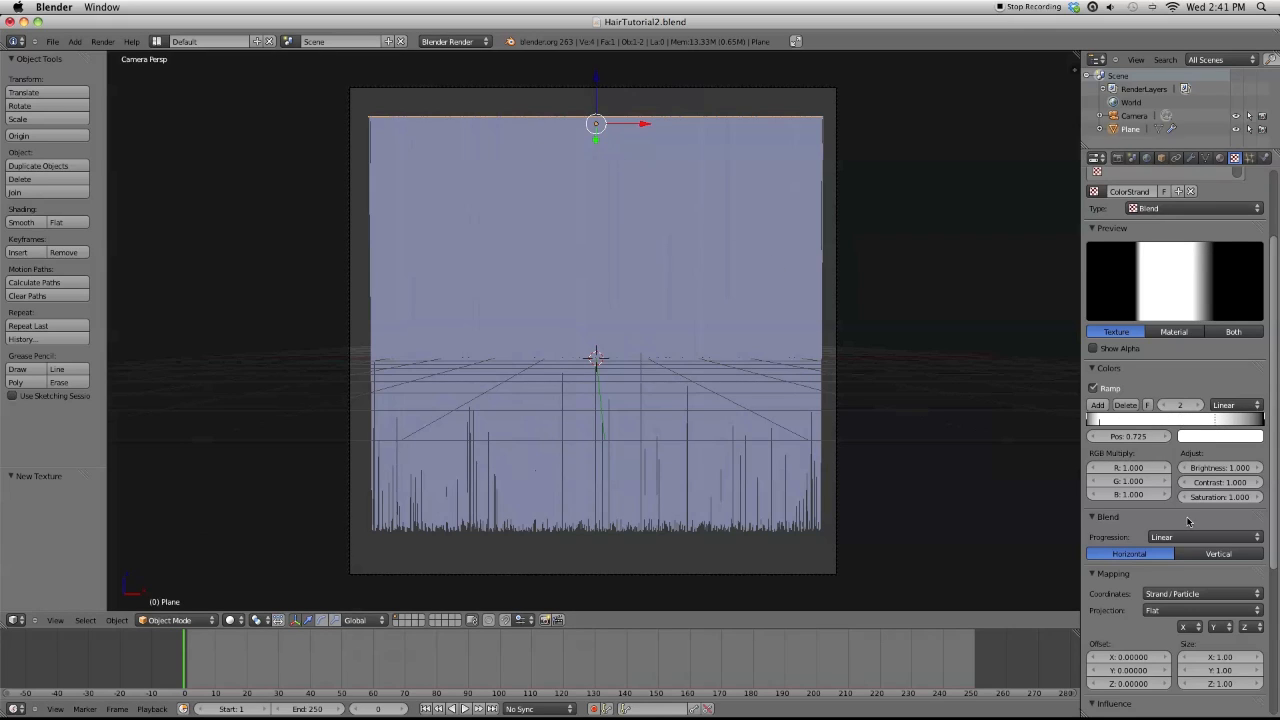
Create a new texture in the Hair material's third slot and name it ColorVariation
scroll(1185, 506, "up", 4)
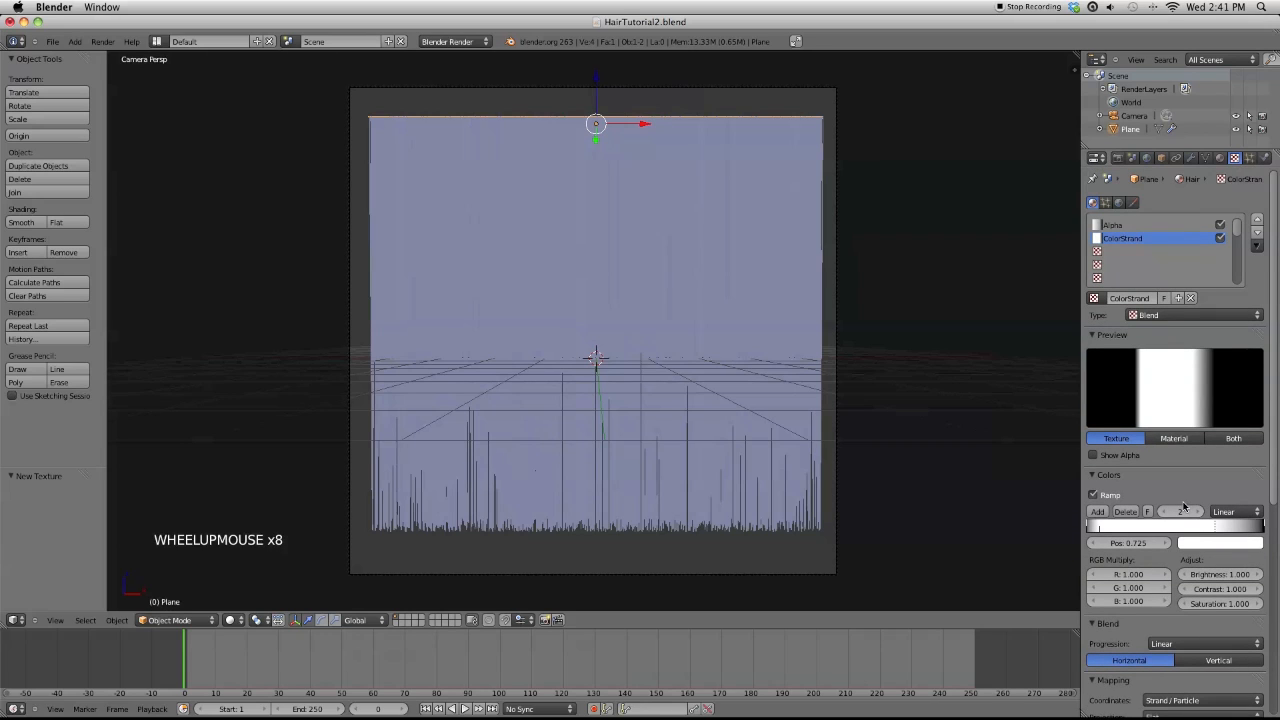
left_click_drag(1274, 352, 1277, 230)
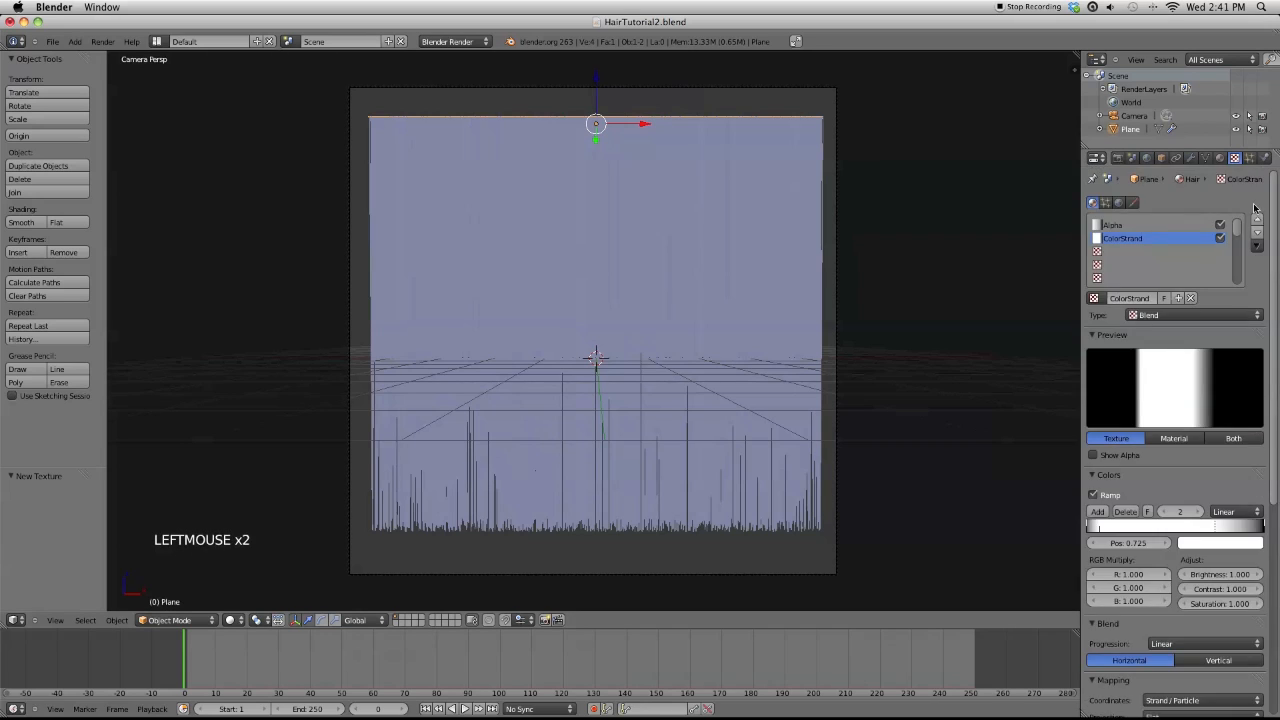
left_click(1145, 252)
left_click(1152, 298)
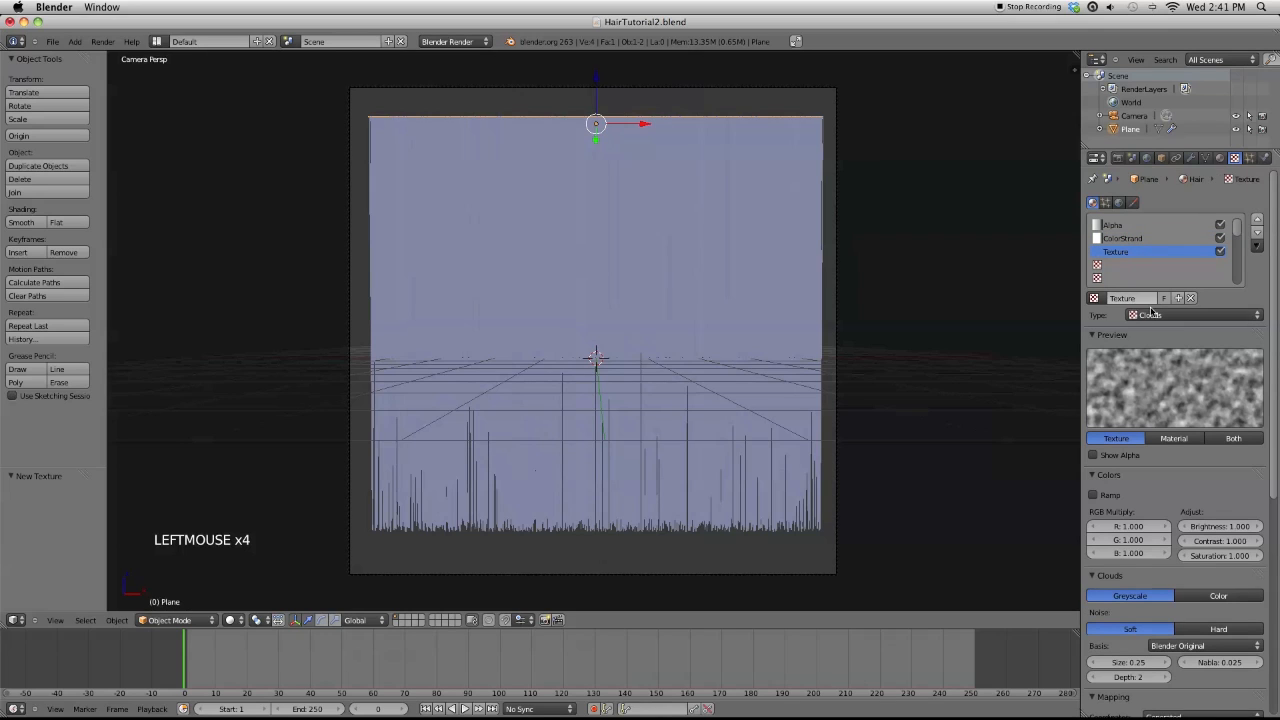
left_click(1137, 300)
type("ColorVariation")
key("Return")
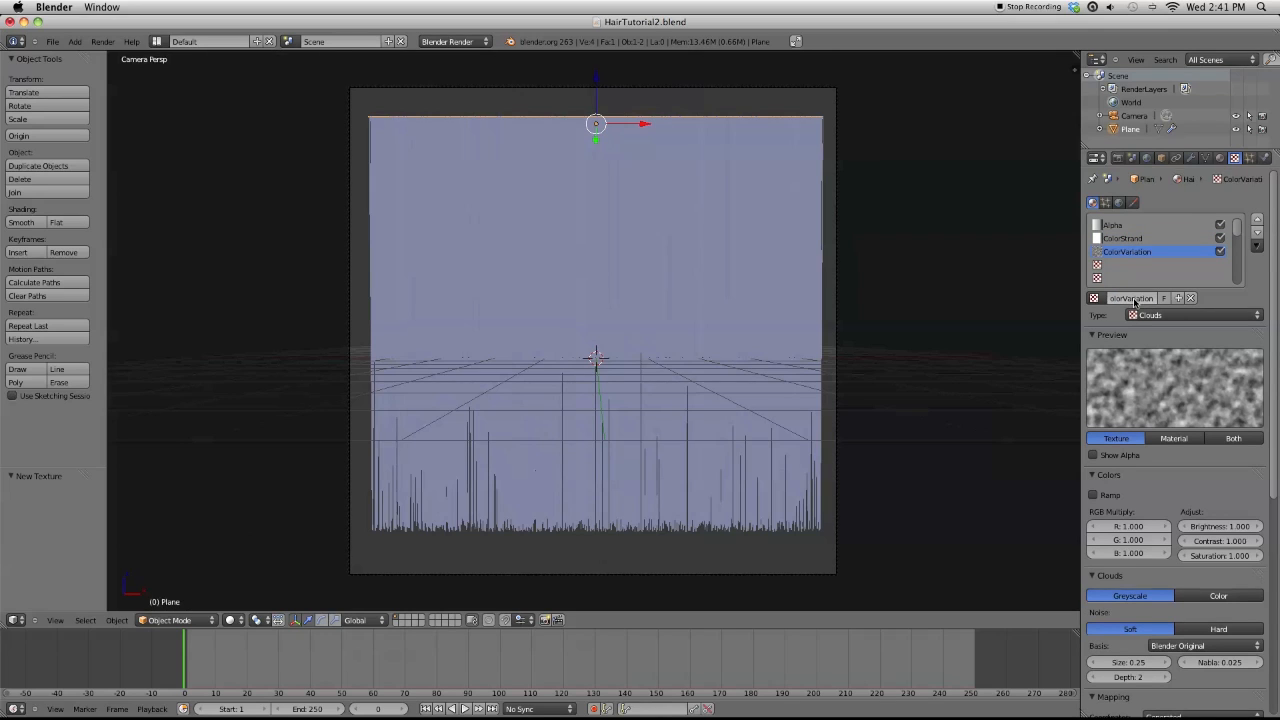
Set ColorVariation's clouds size to 0.05 and depth to 5, and its influence blend type to Multiply
scroll(1154, 459, "down", 3)
scroll(1154, 459, "down", 7)
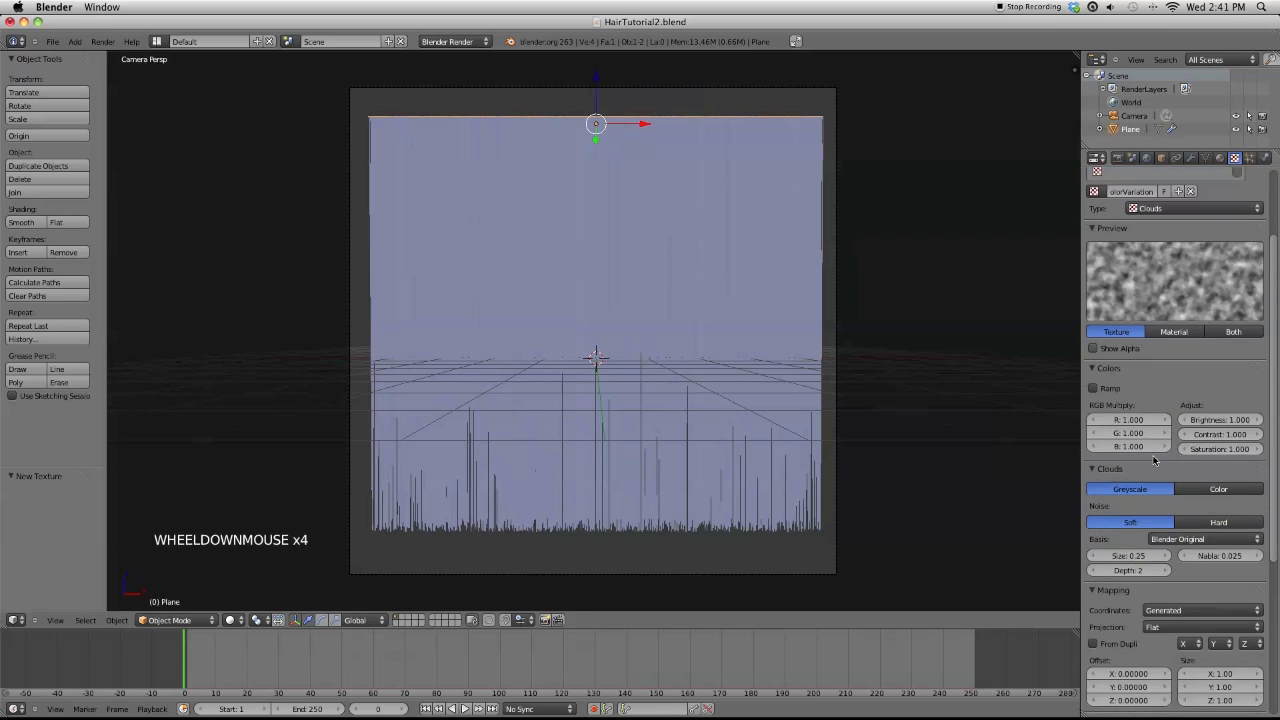
left_click(1131, 396)
type("0.05")
key("Tab")
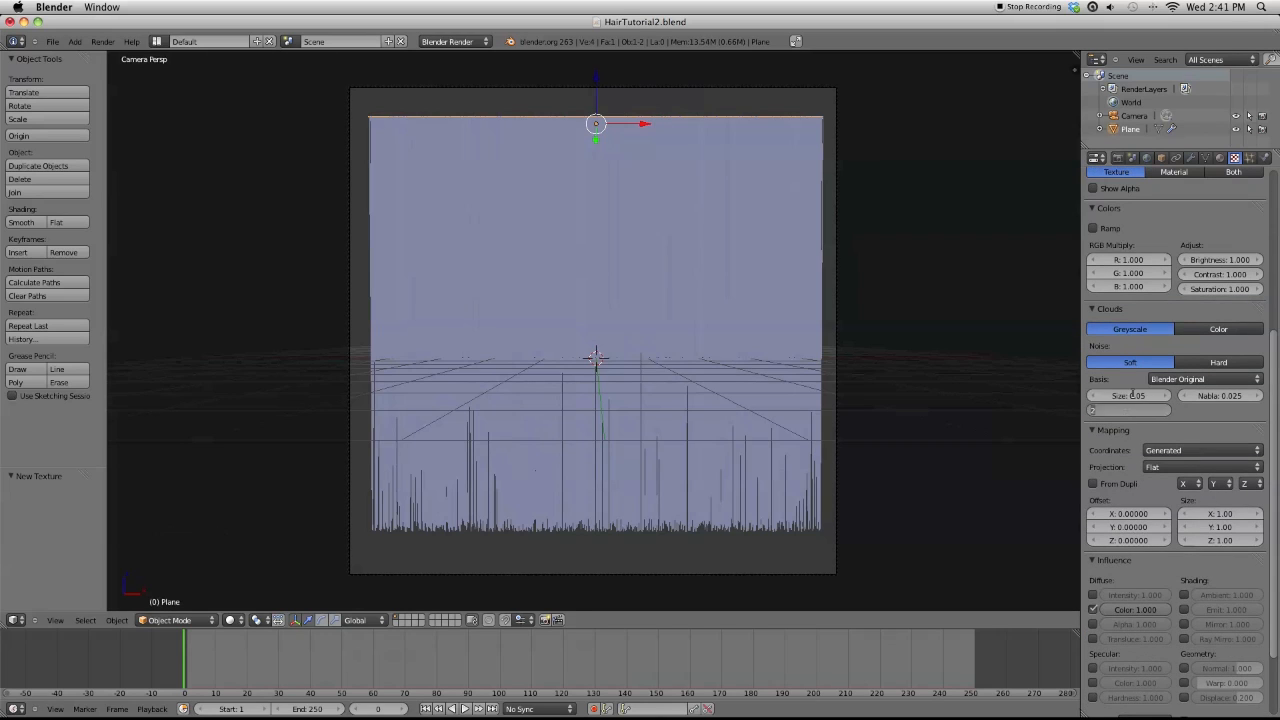
type("5")
key("Return")
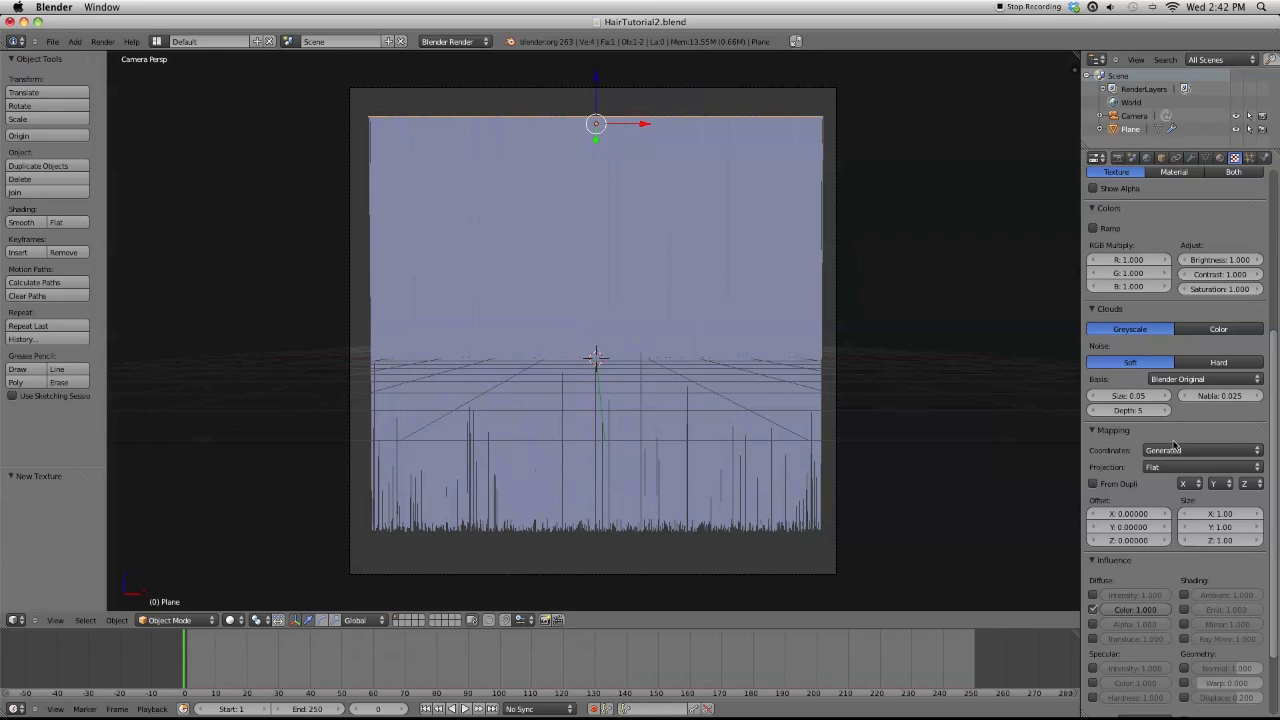
scroll(1105, 515, "down", 5)
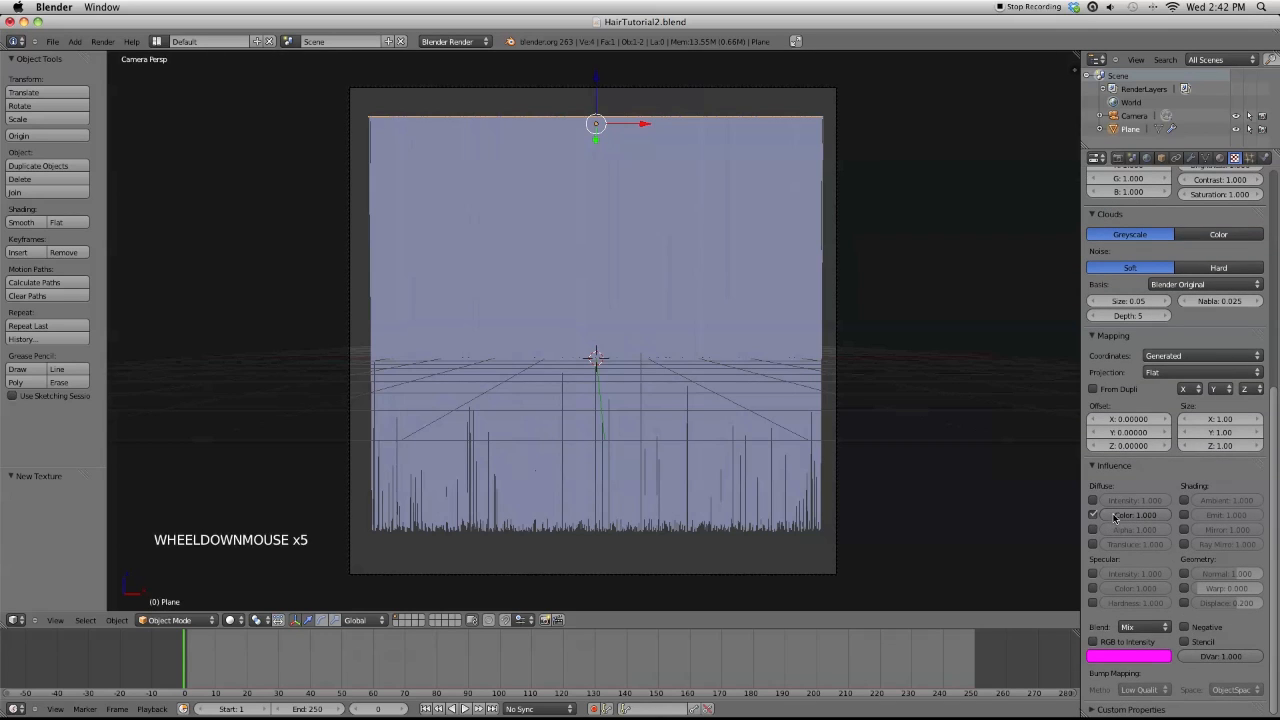
left_click(1140, 626)
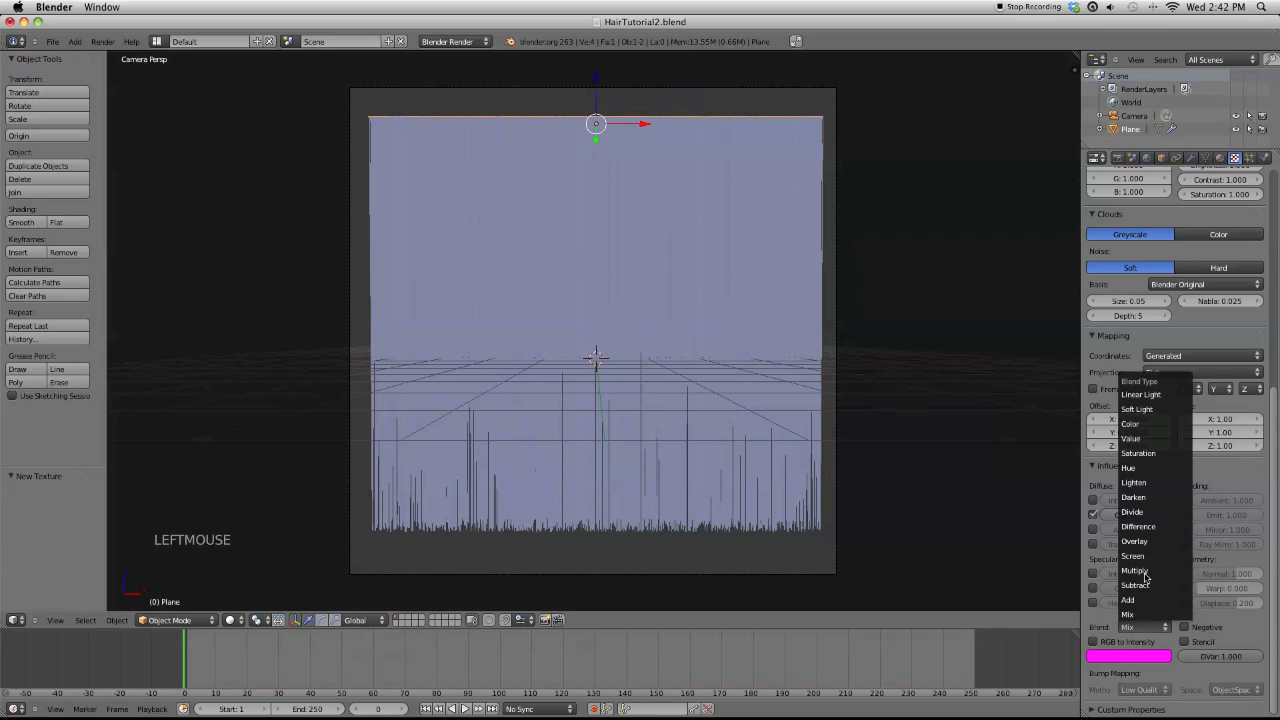
Enable ColorVariation's color ramp and set its first stop to dark grey, RGB 0.220
scroll(1255, 597, "up", 5)
scroll(1255, 597, "up", 6)
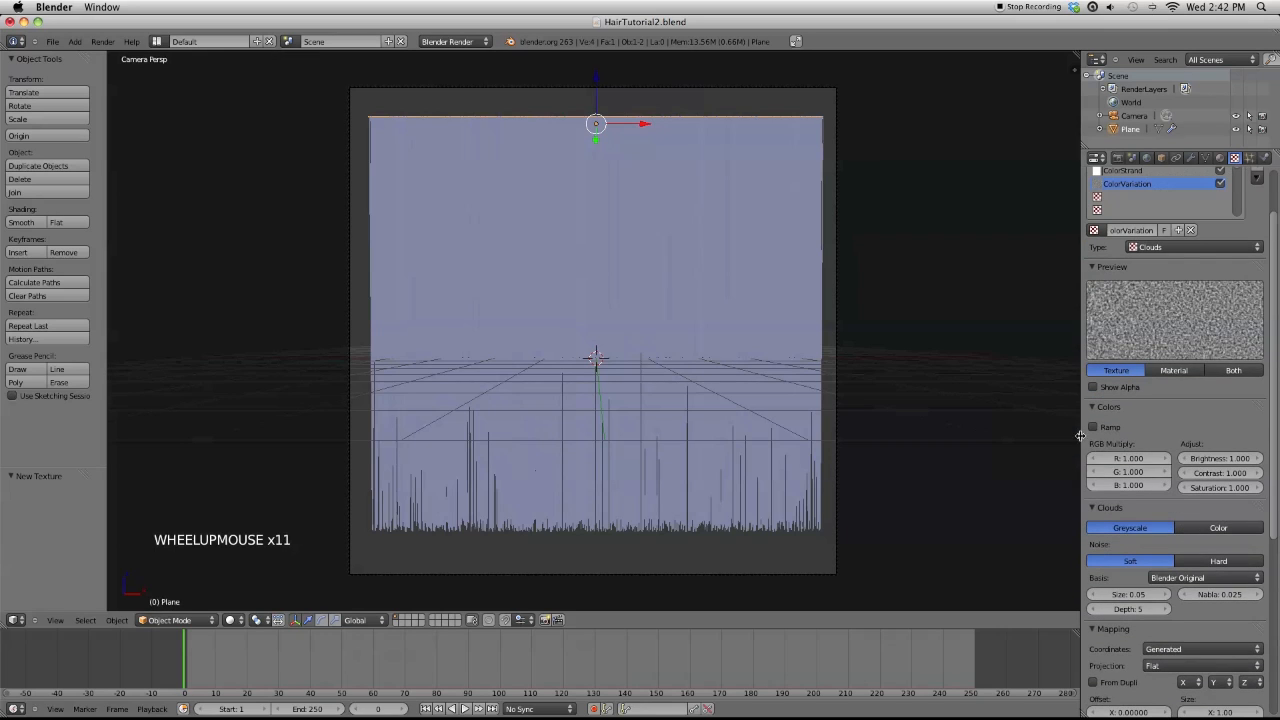
left_click(1094, 427)
left_click(1220, 474)
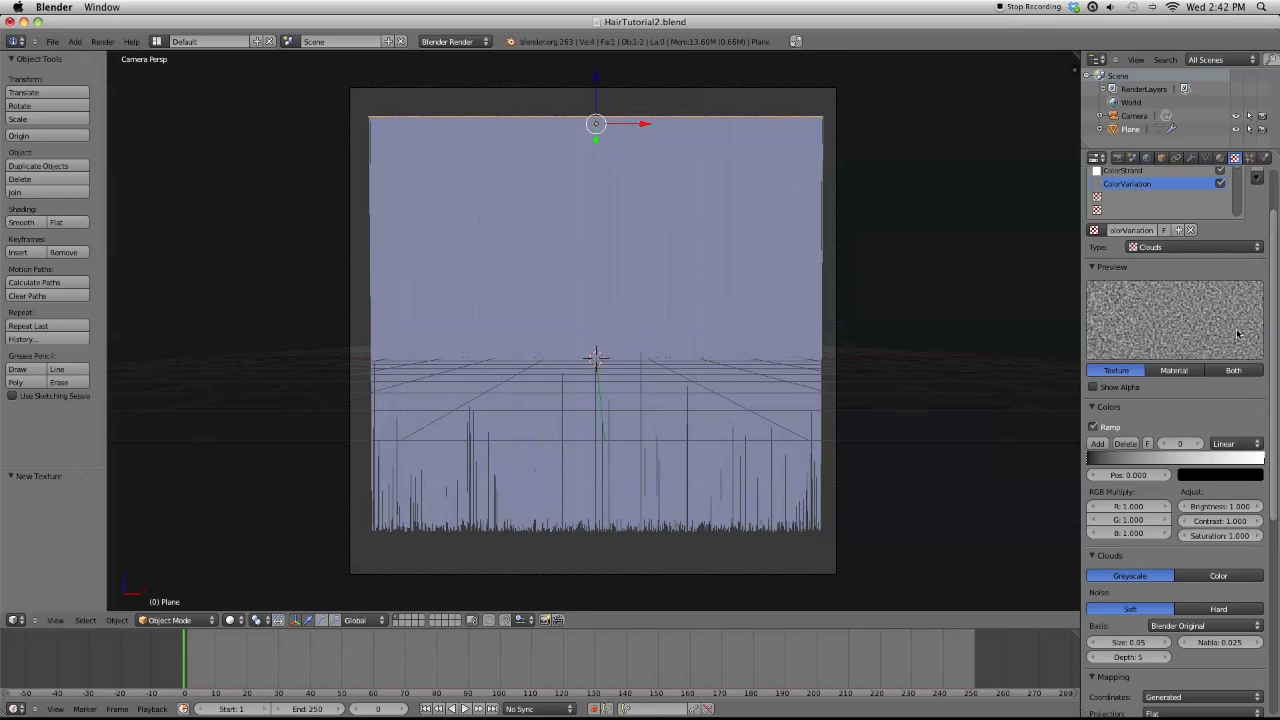
left_click(1231, 477)
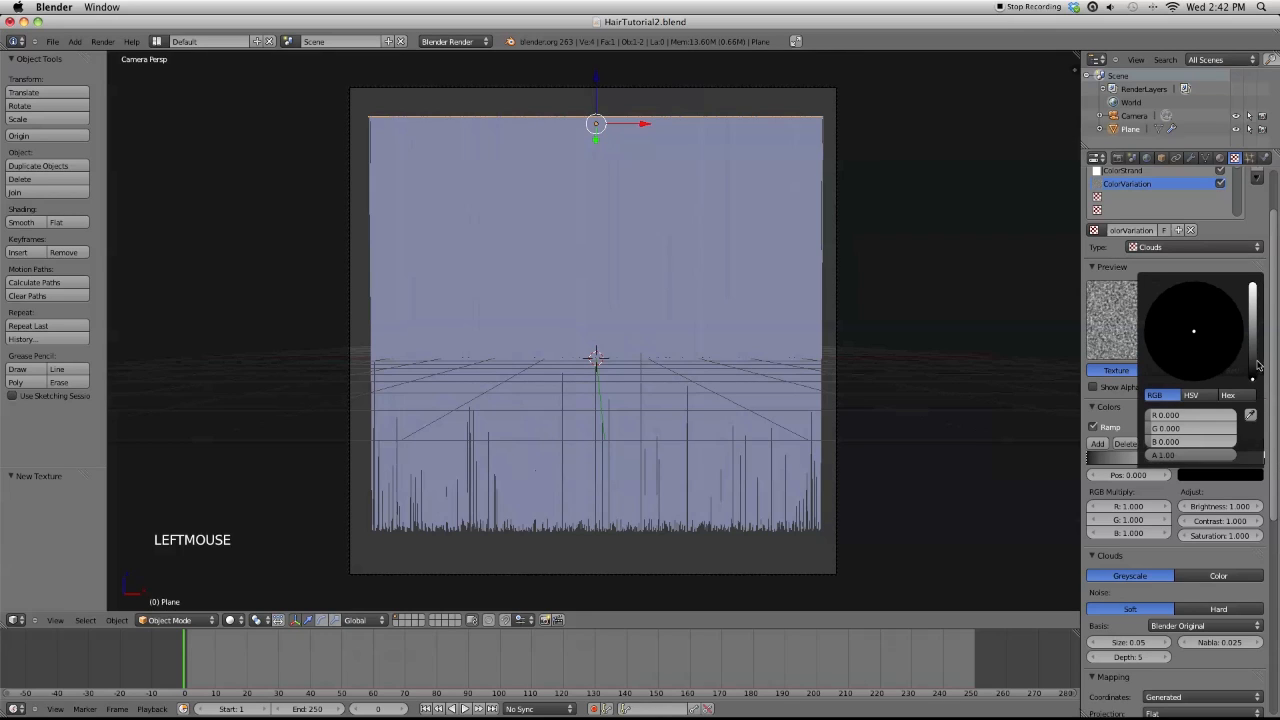
left_click_drag(1254, 382, 1256, 335)
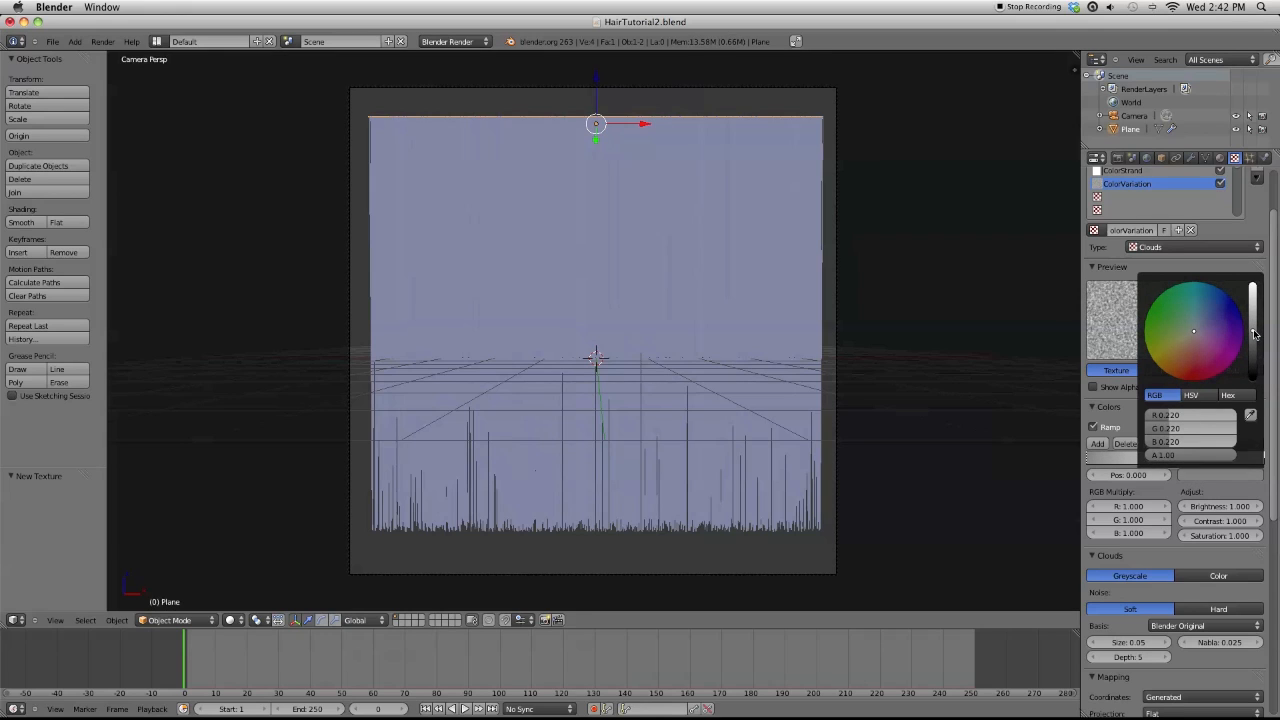
Return ColorVariation's first ramp stop to grey after trying black, and render the image
left_click_drag(1255, 335, 1254, 385)
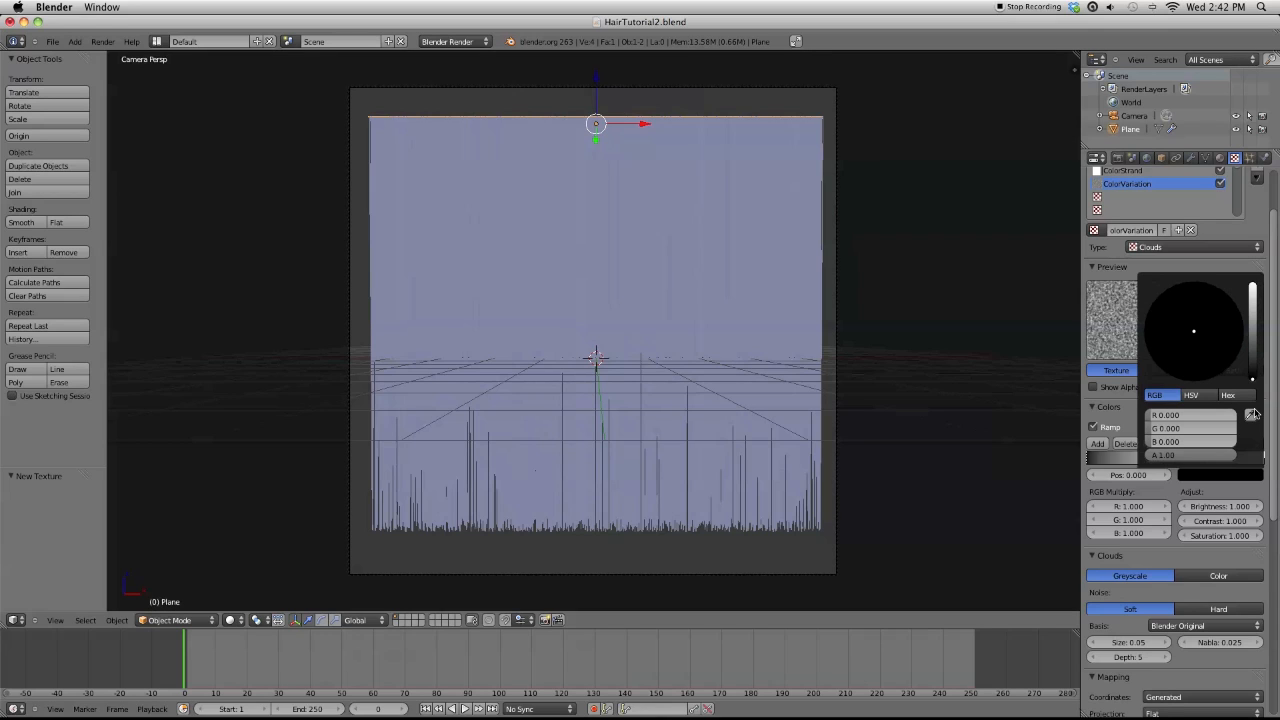
left_click_drag(1256, 370, 1255, 335)
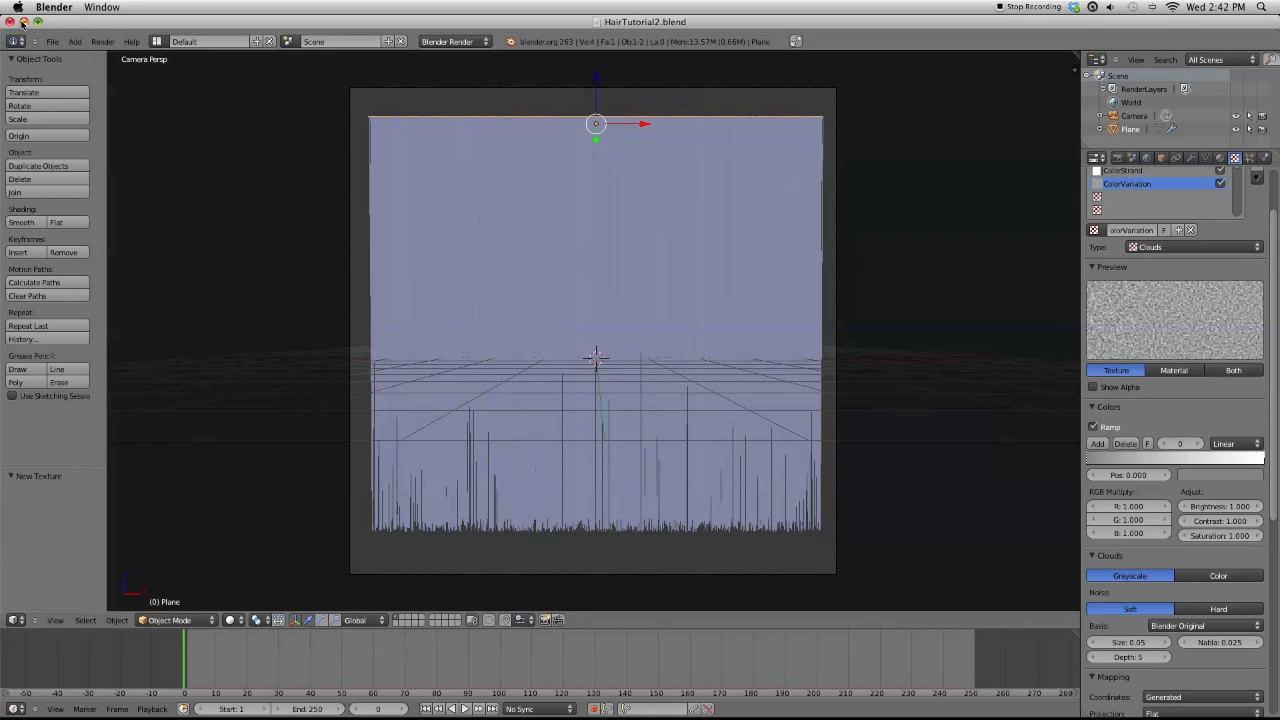
left_click(47, 45)
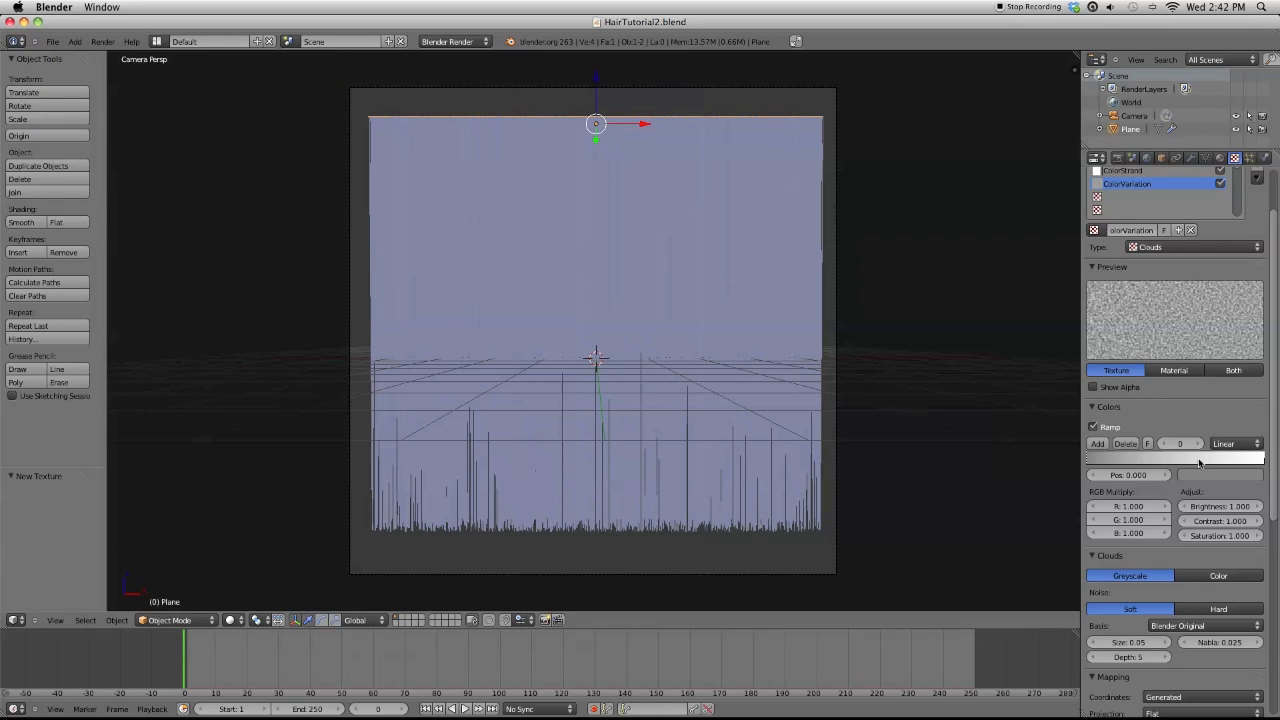
left_click(103, 42)
left_click(112, 58)
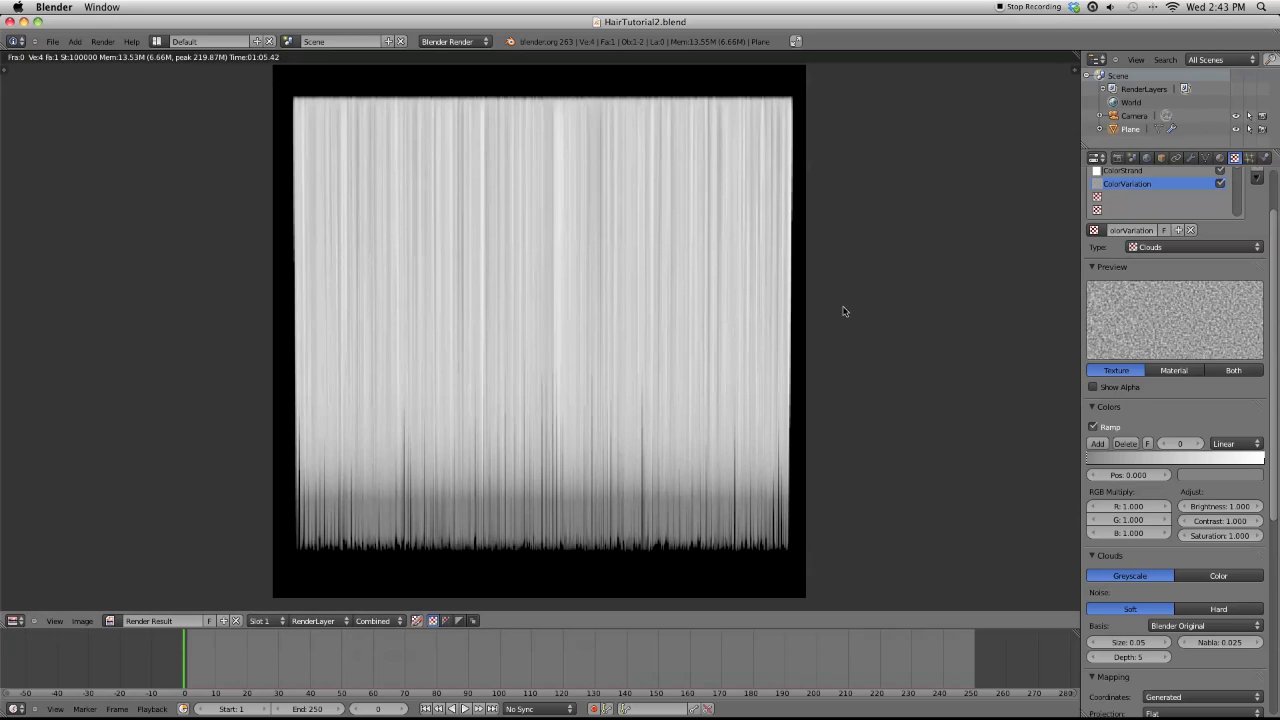
Set the number of interpolated children per parent for rendering to 10 and return to the 3D view
left_click(1251, 163)
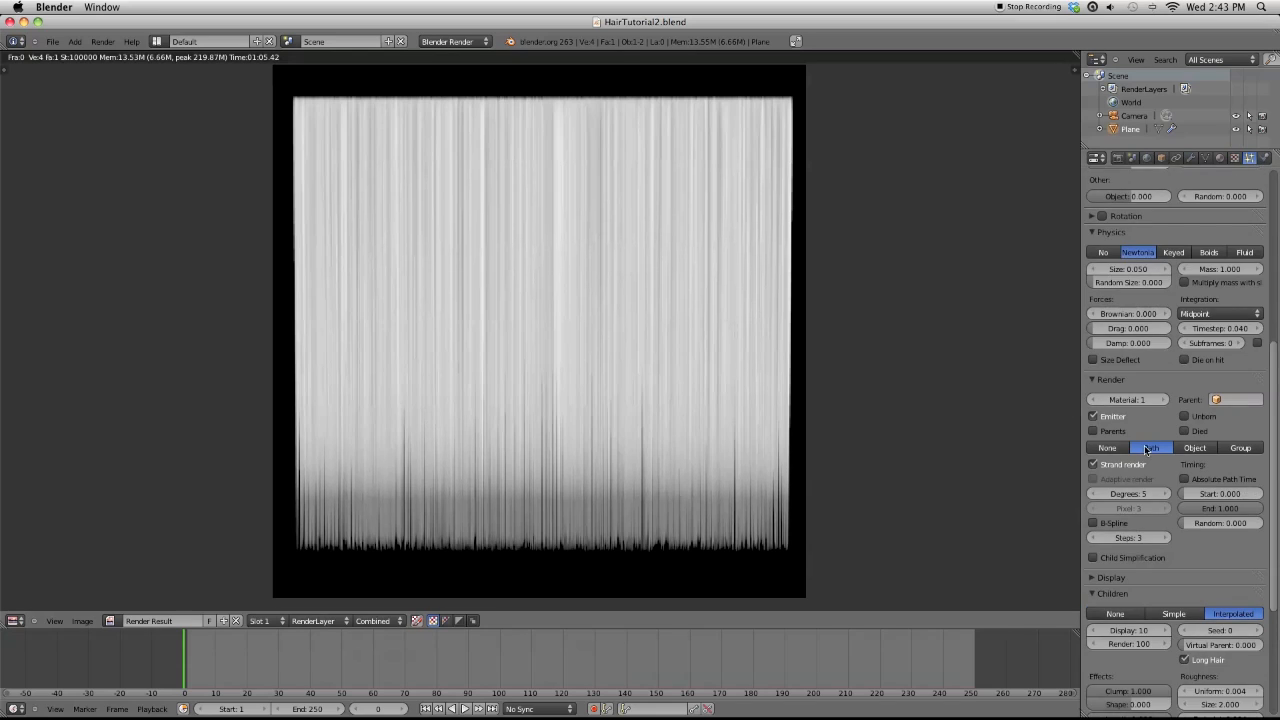
scroll(1144, 445, "down", 8)
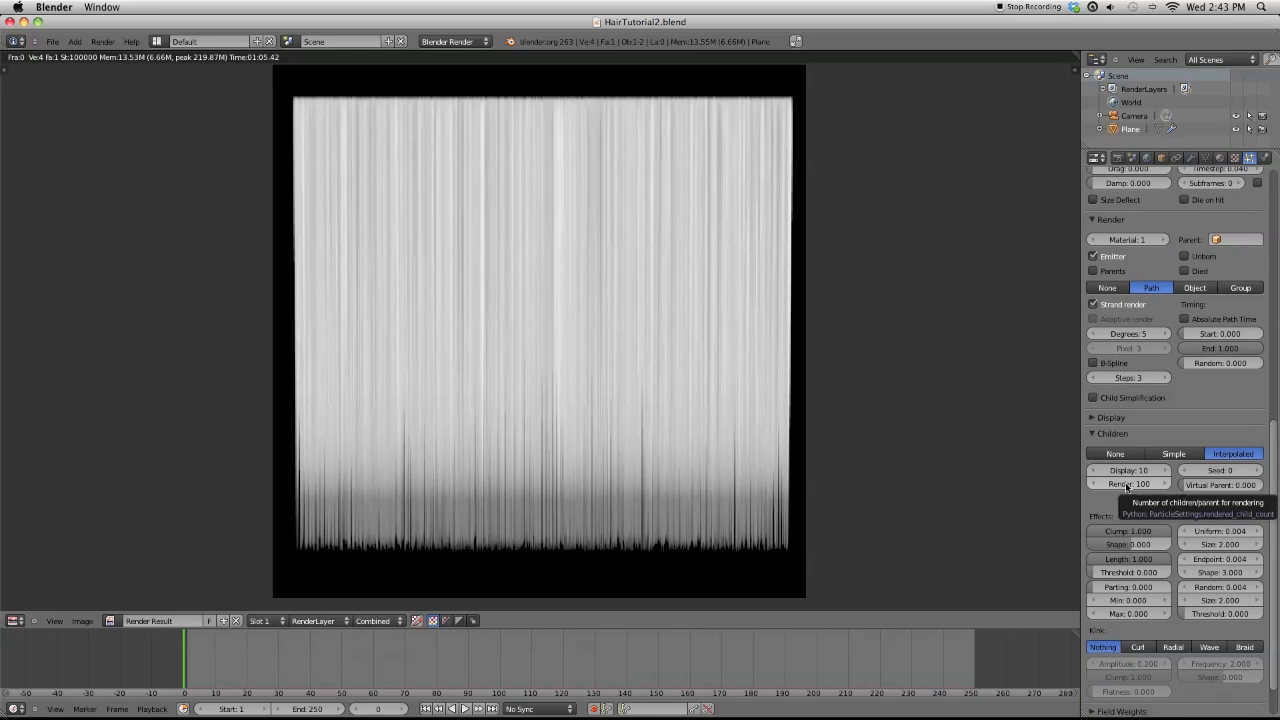
left_click(1128, 485)
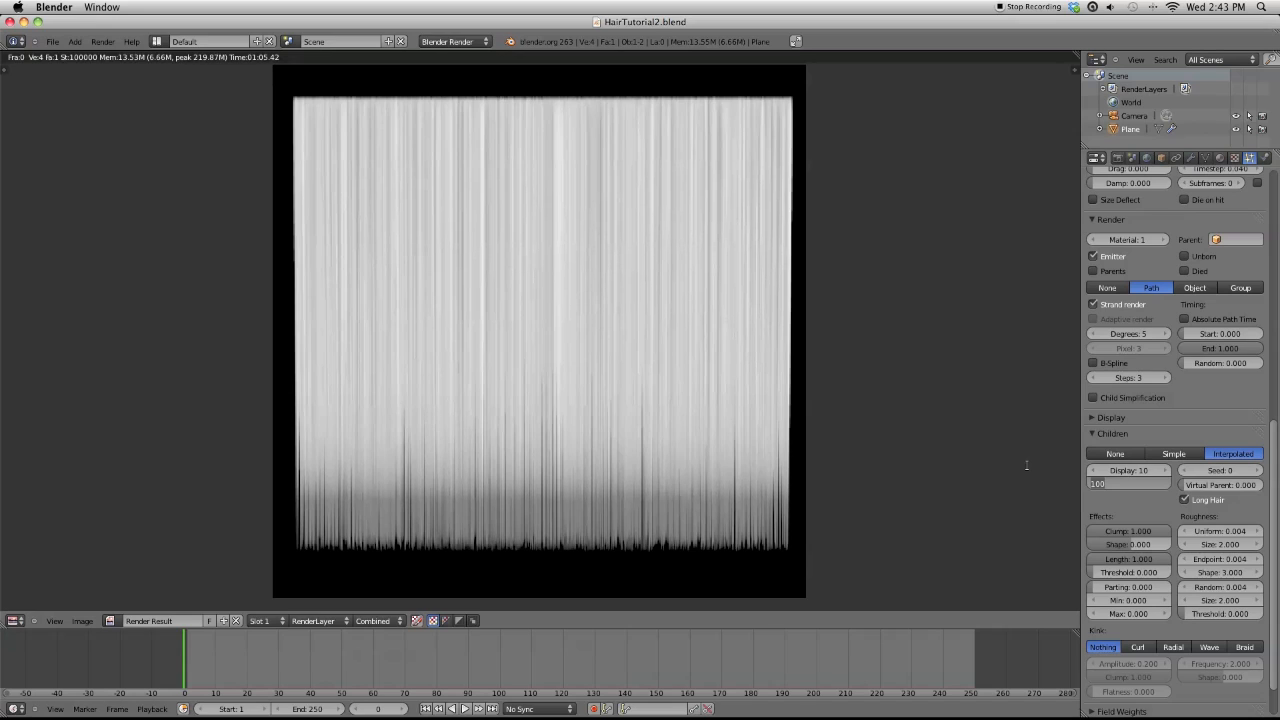
type("10")
key("Return")
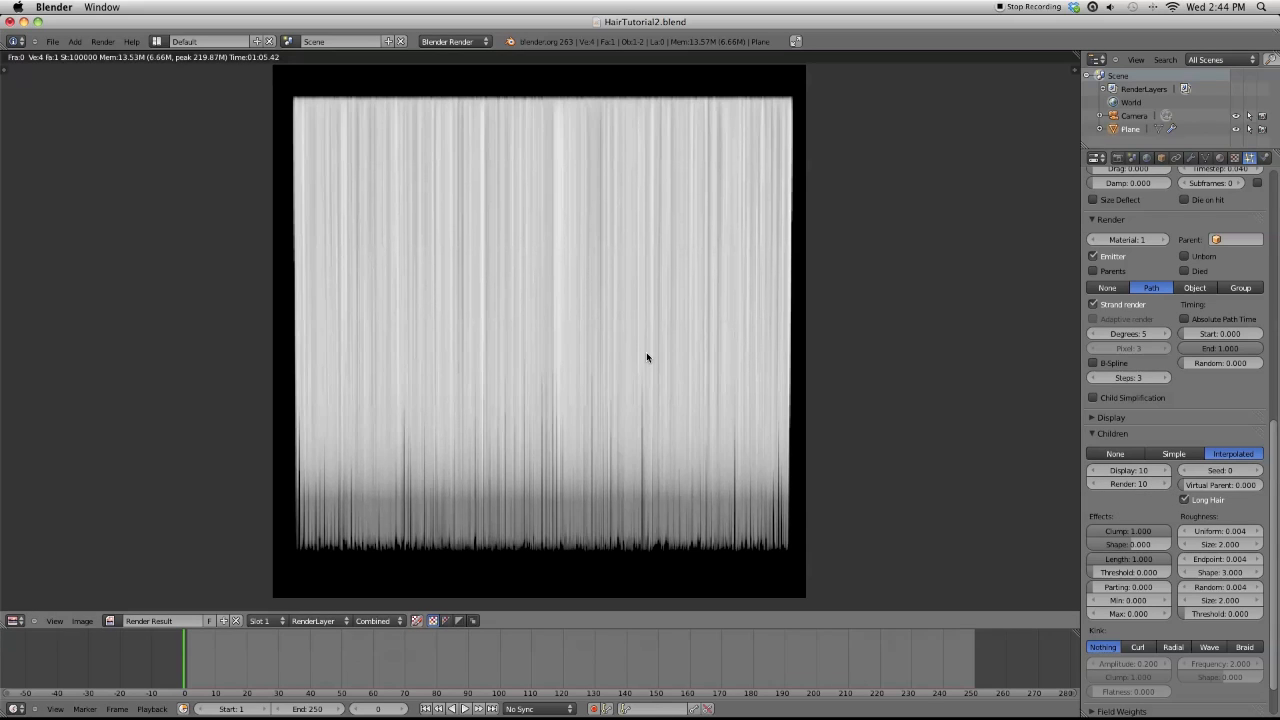
key("KP_1")
key("Escape")
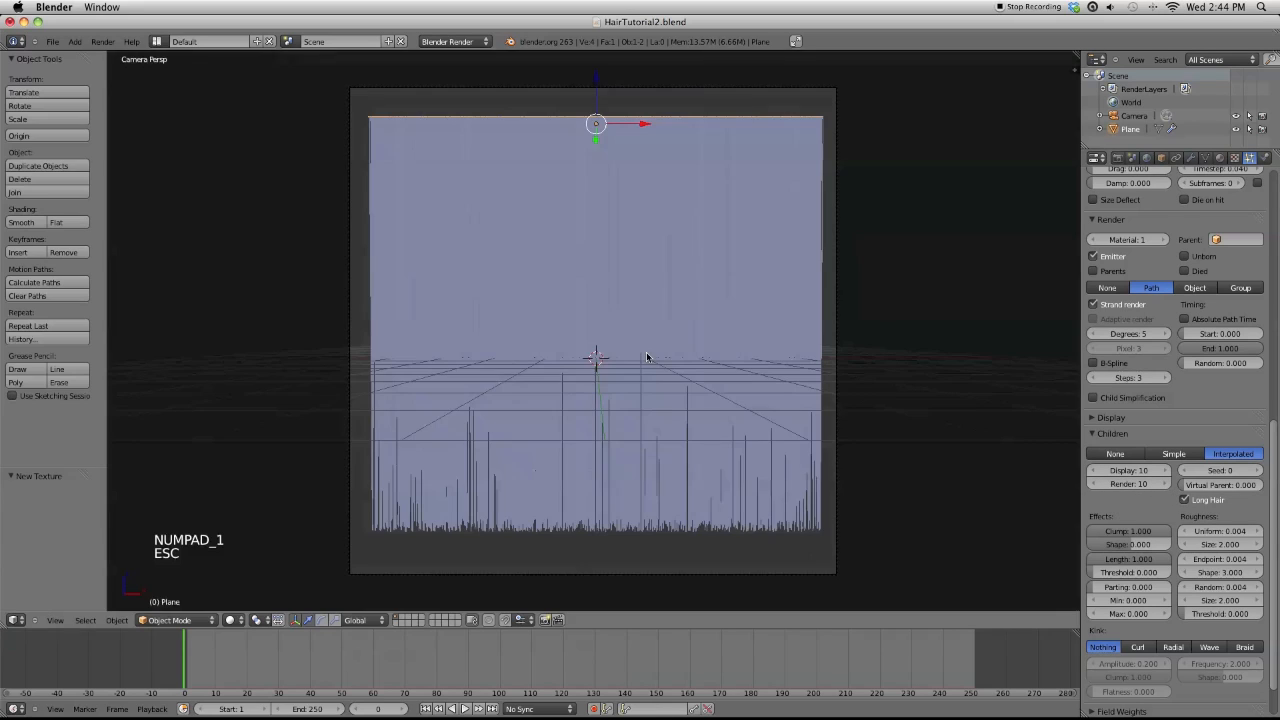
Recolour ColorStrand's ramp stop at position 0.0749 from white to a darkened red
left_click(1220, 159)
left_click(1234, 158)
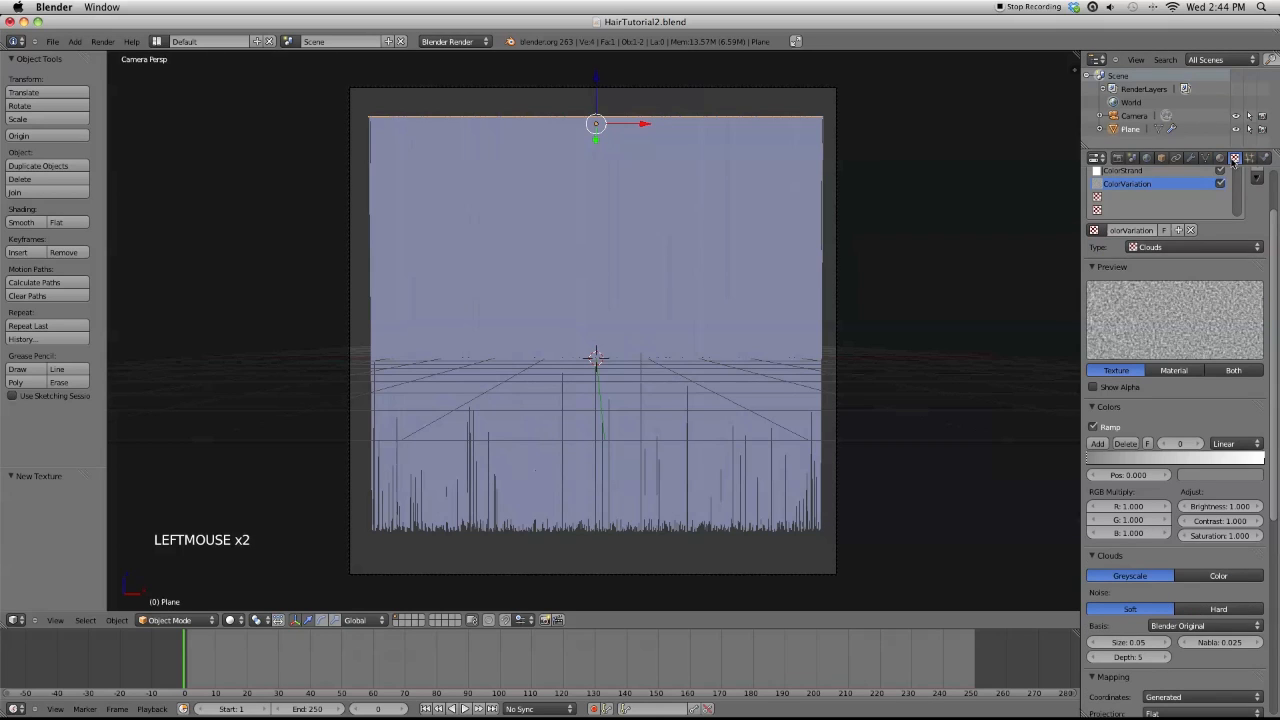
scroll(1139, 228, "up", 5)
left_click(1128, 238)
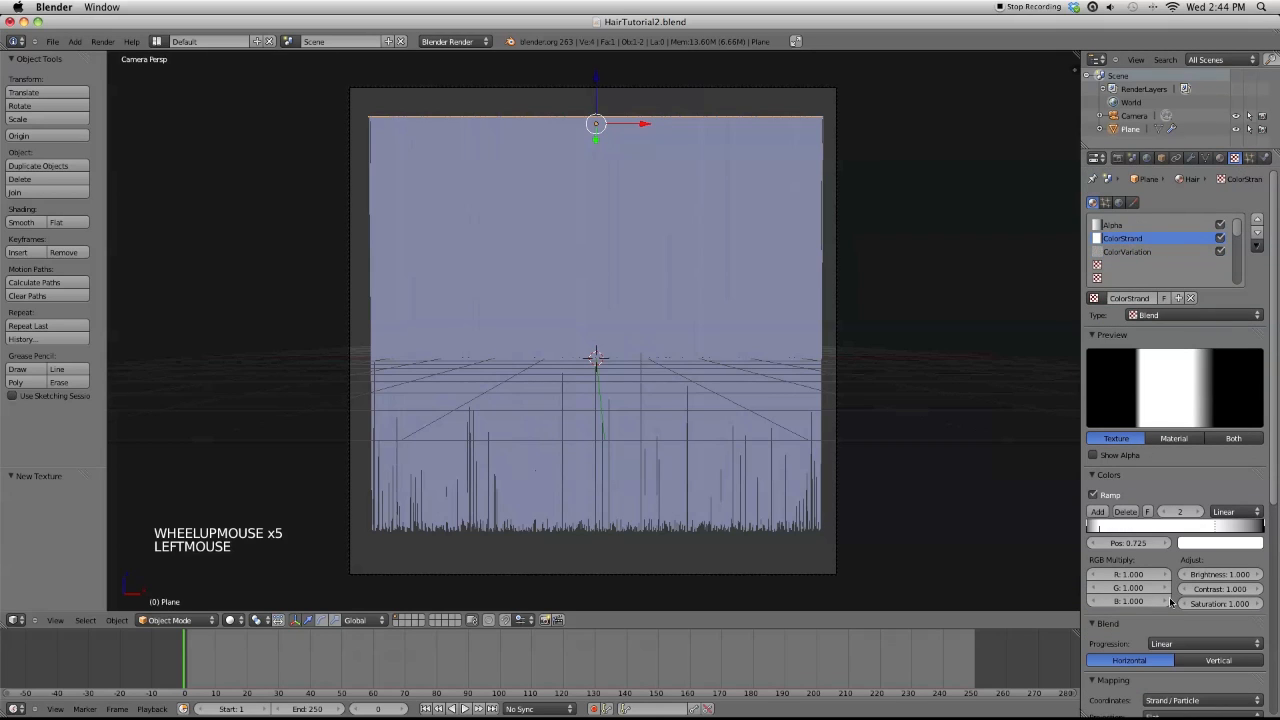
left_click(1100, 528)
left_click(1206, 544)
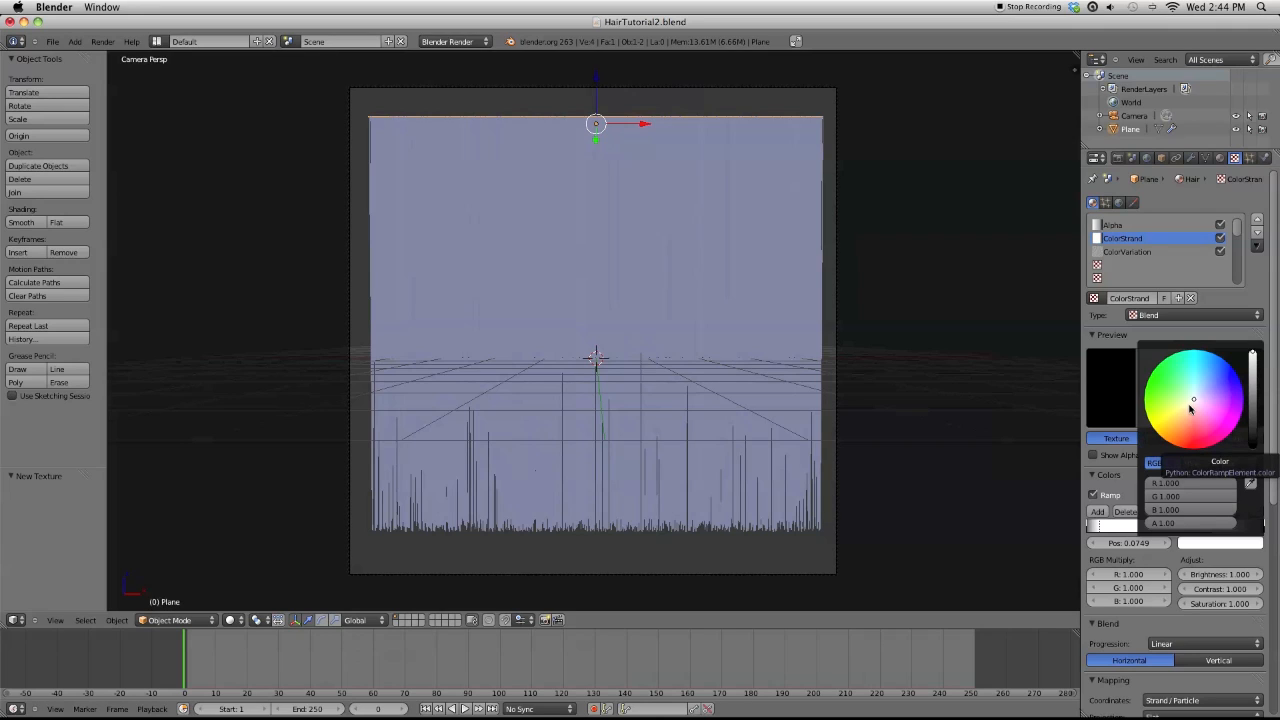
left_click(1184, 434)
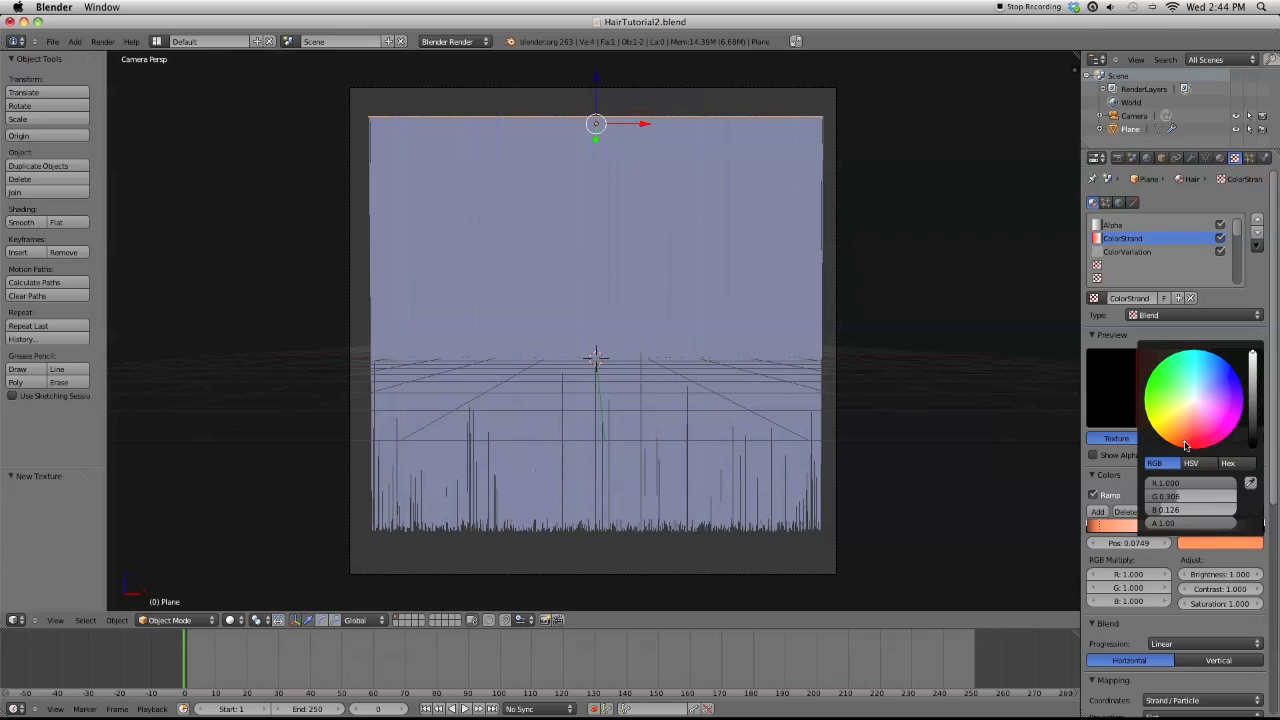
left_click_drag(1252, 381, 1254, 375)
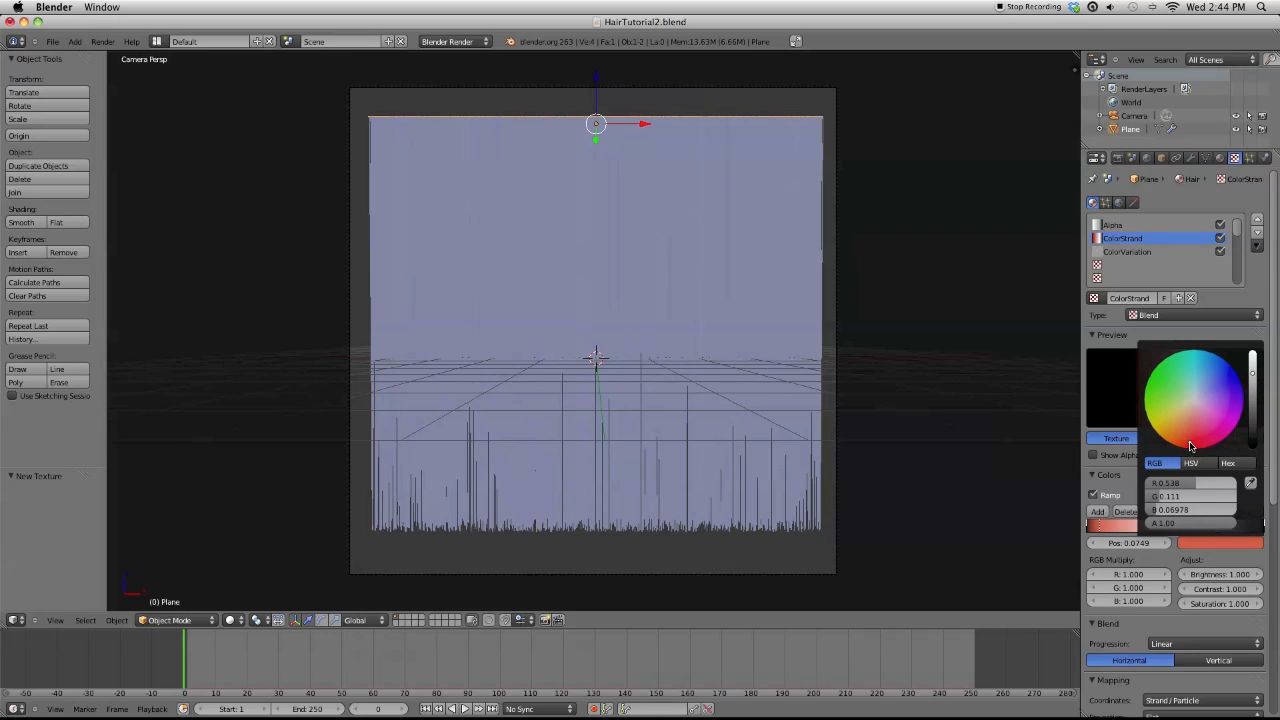
left_click_drag(1190, 442, 1196, 448)
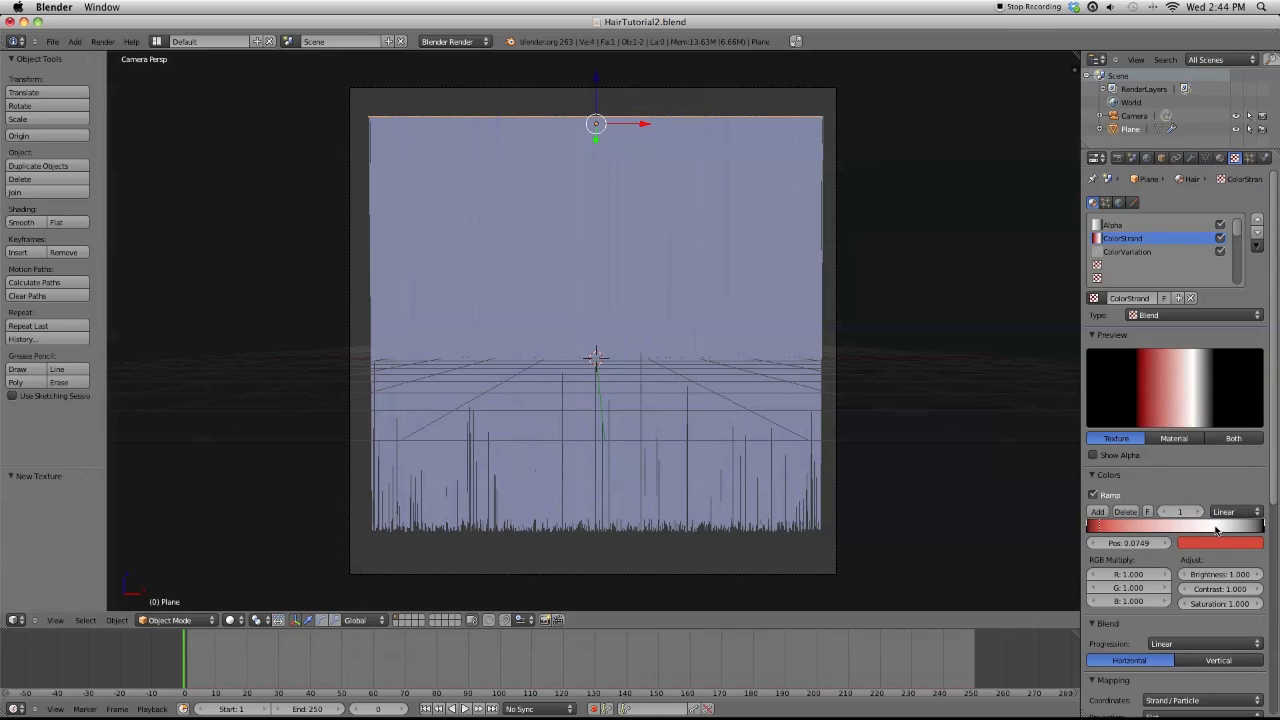
Recolour ColorStrand's white stop at position 0.725 by sampling the ramp's red, and fine-tune its hue and brightness
left_click(1215, 525)
left_click(1220, 543)
left_click(1250, 484)
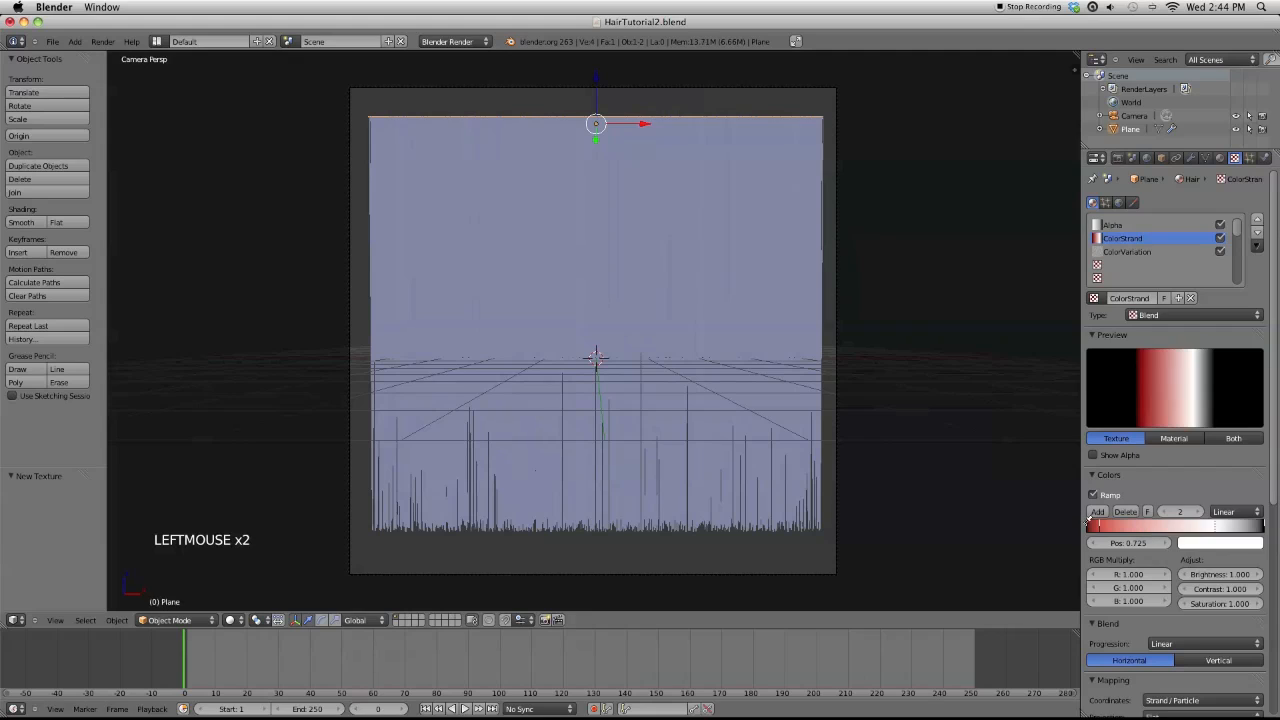
left_click(1162, 525)
left_click(1217, 541)
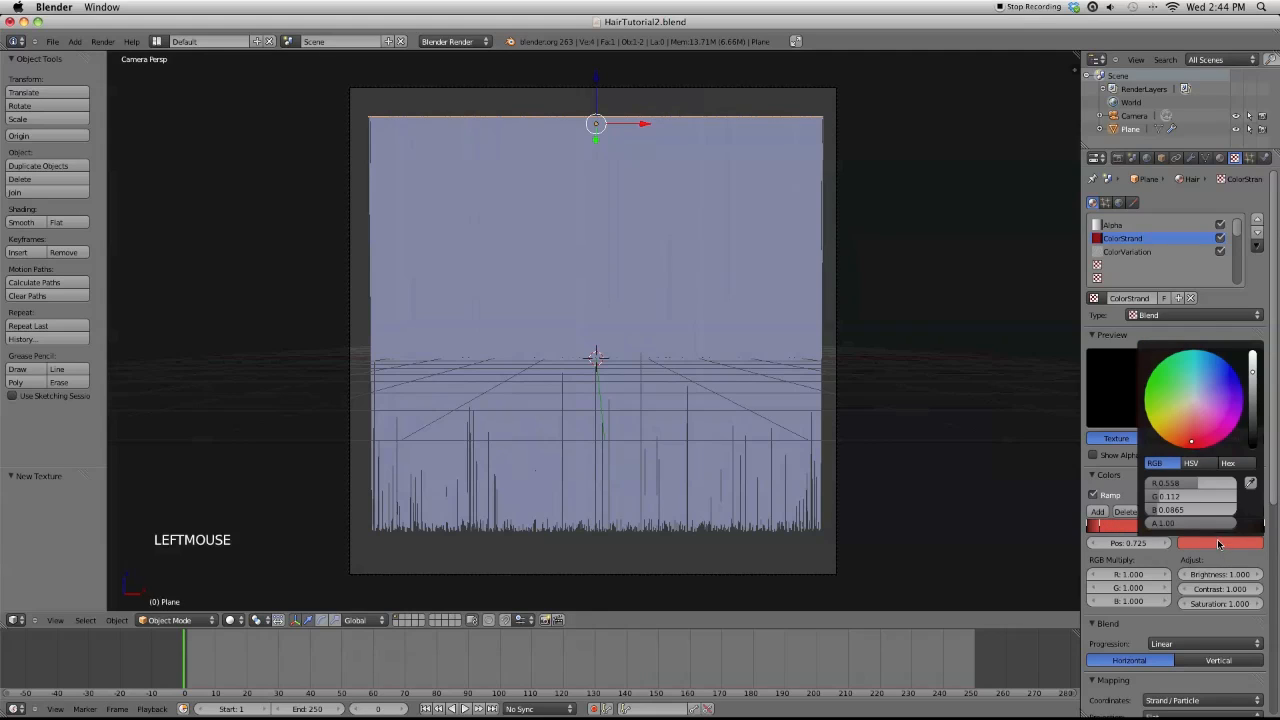
left_click(1190, 443)
left_click_drag(1255, 382, 1256, 384)
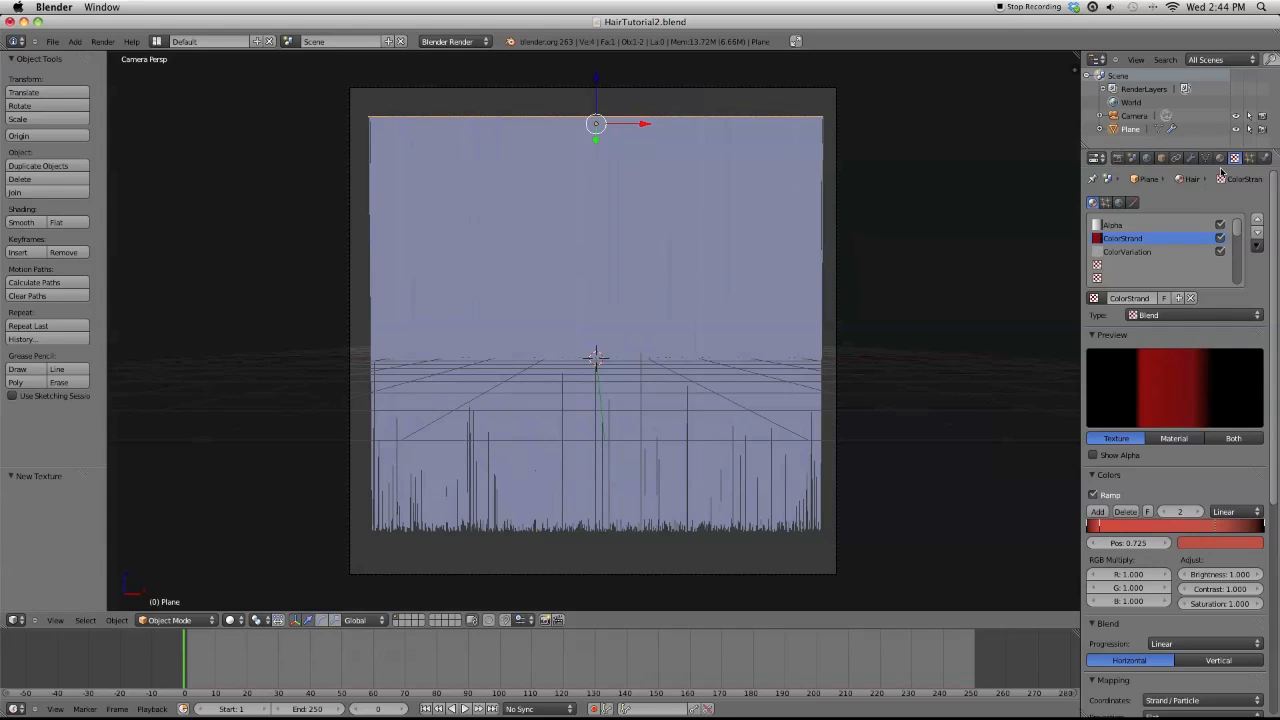
Render the image to check the red hair colour, and return to the 3D view
left_click(1218, 157)
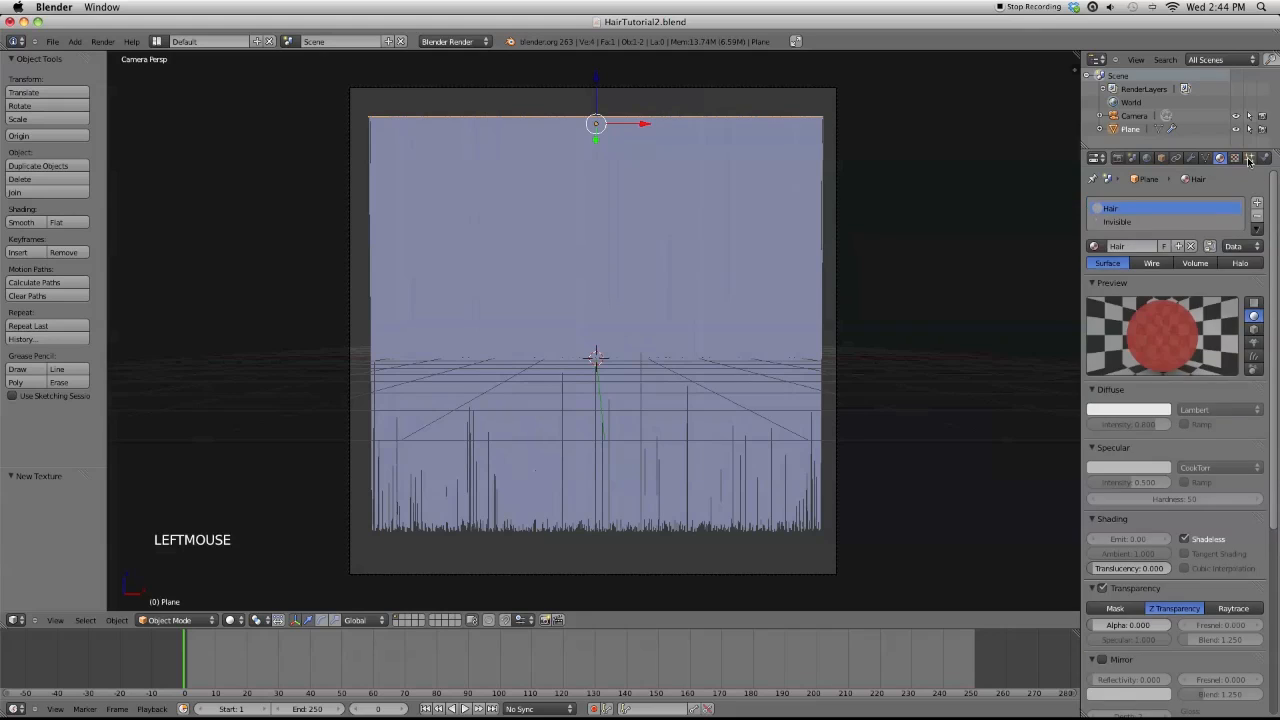
left_click(1249, 157)
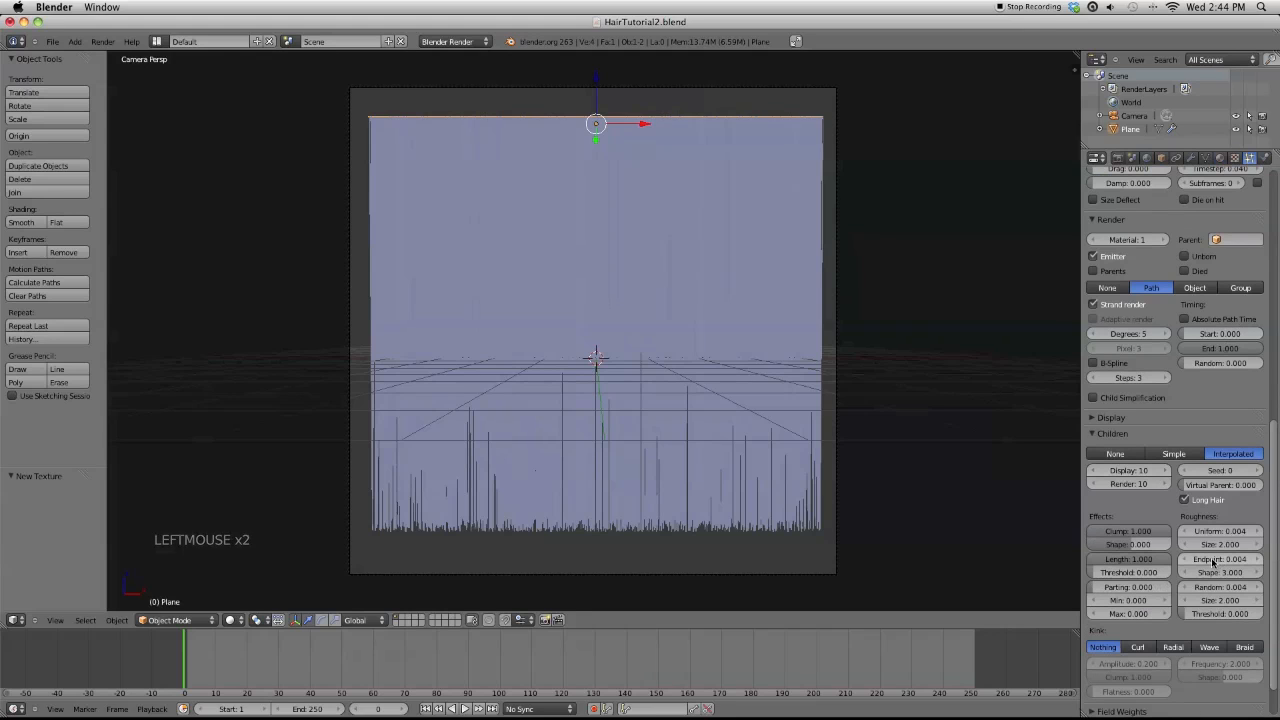
scroll(1172, 549, "down", 3)
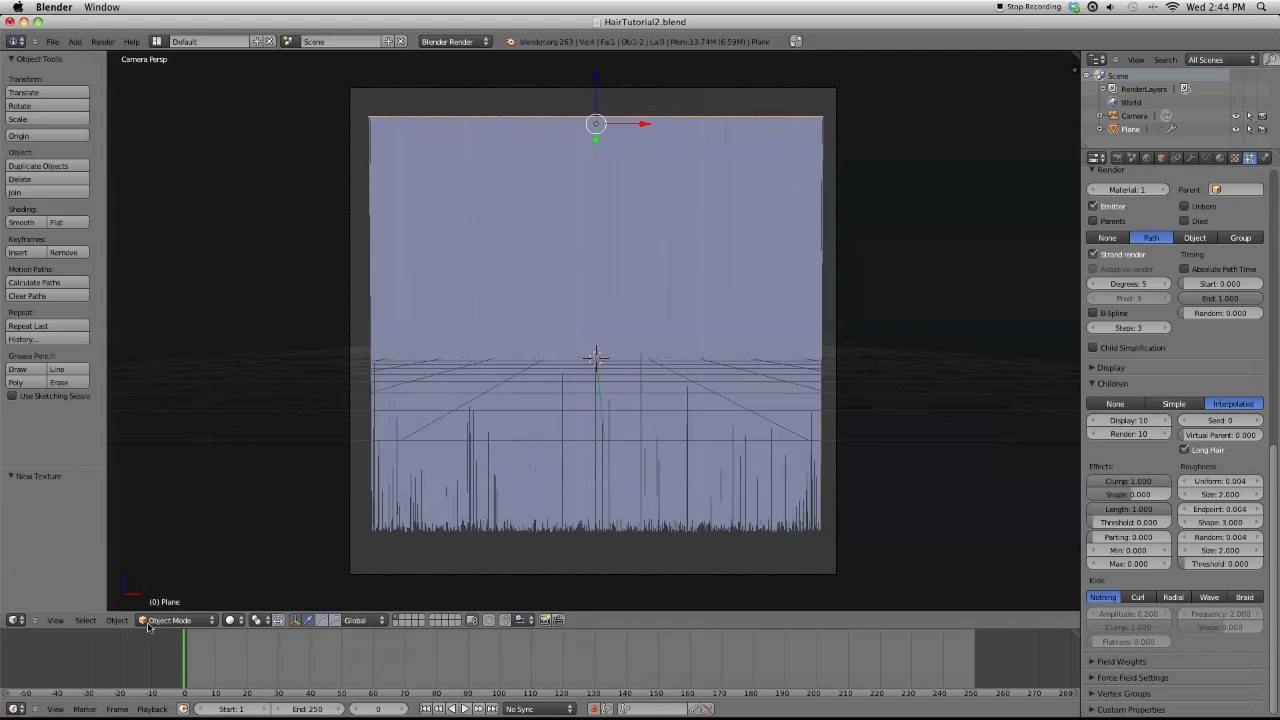
left_click(102, 41)
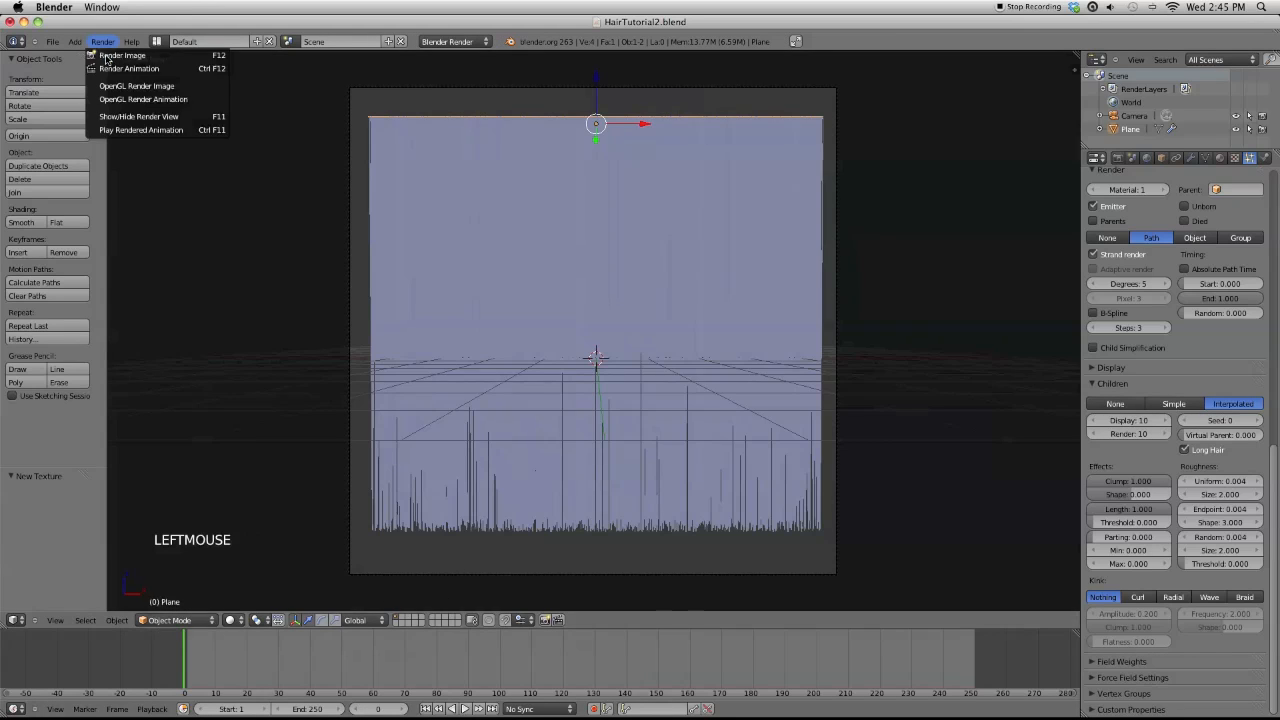
left_click(110, 52)
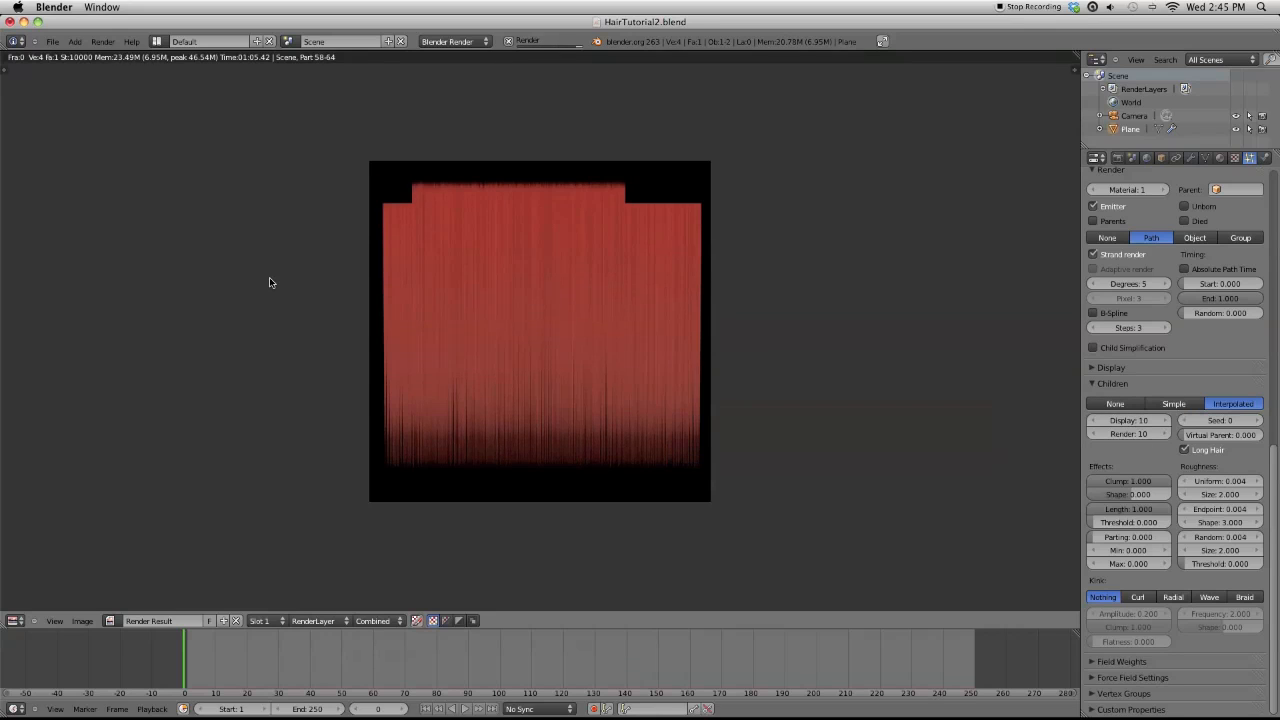
key("Escape")
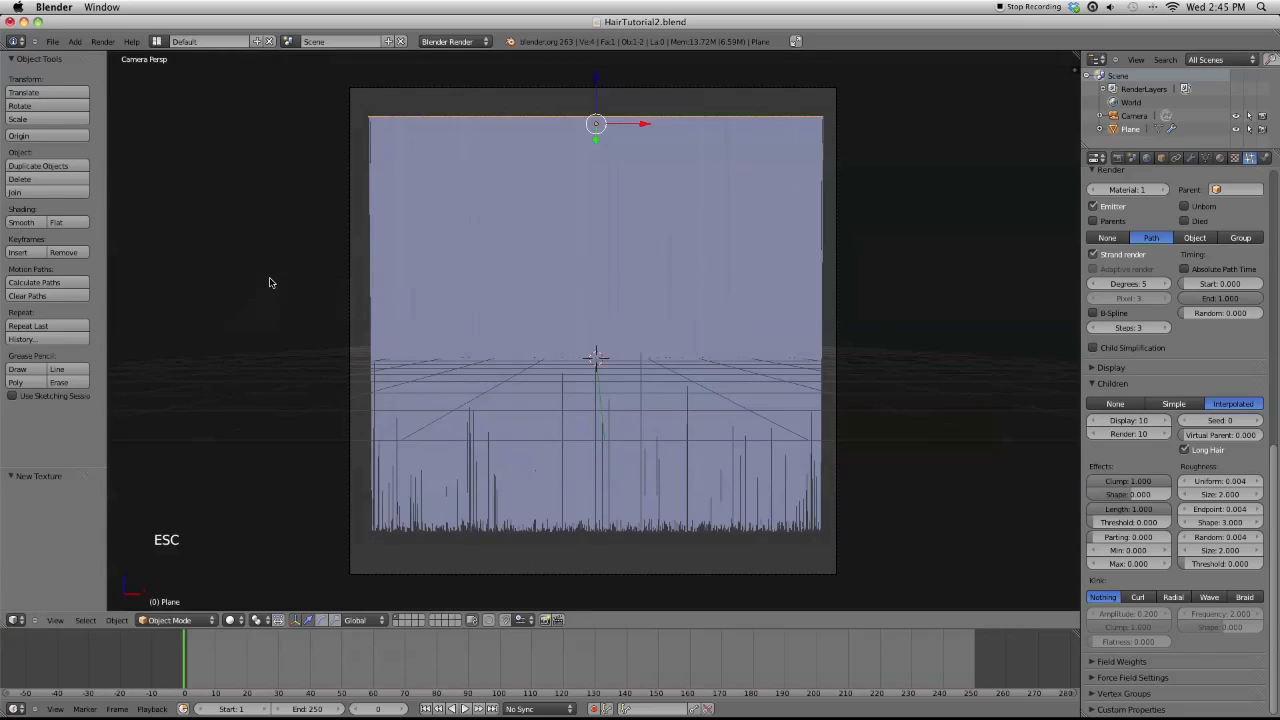
Switch the plane to Particle Mode and display the hairs' points with point select mode
left_click(170, 620)
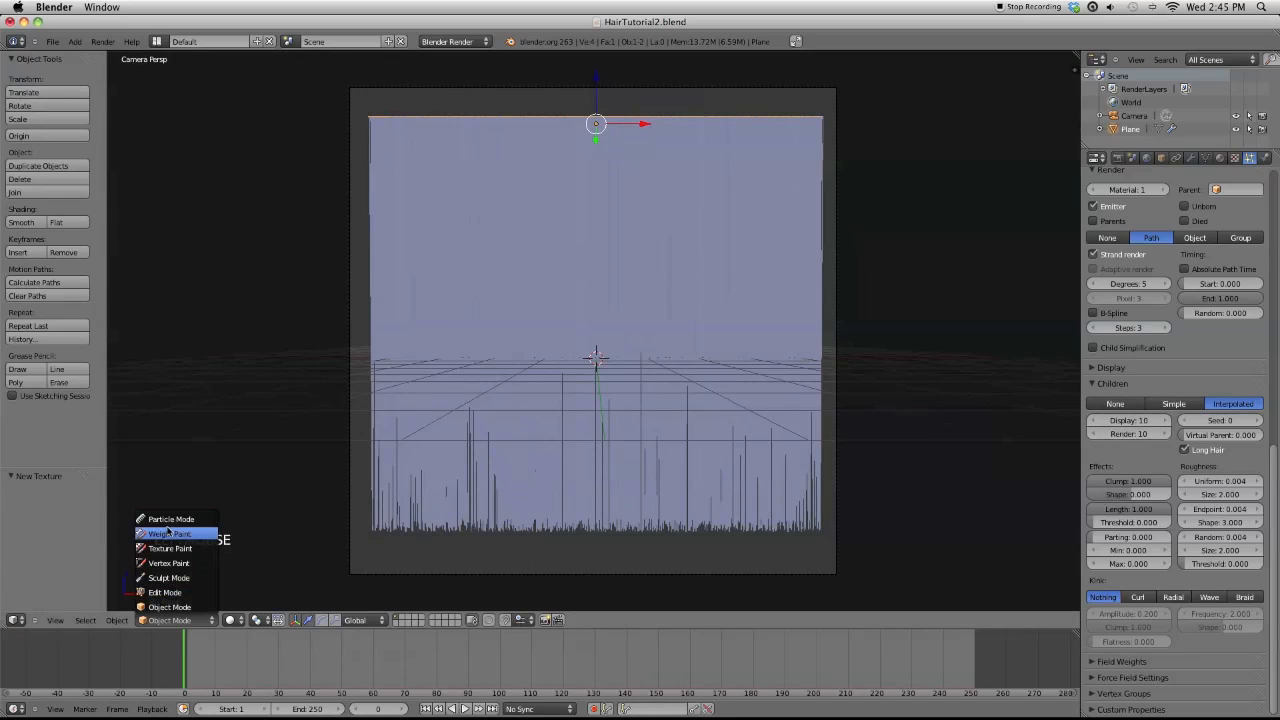
double_click(195, 483)
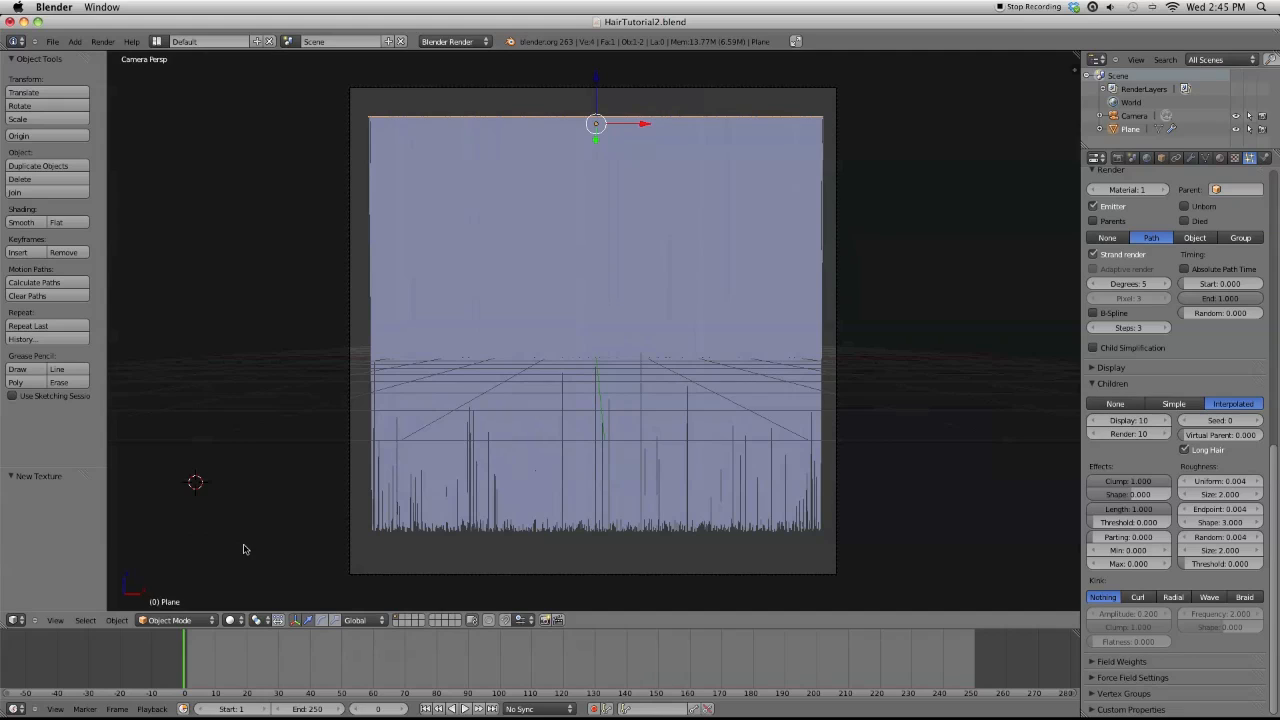
left_click(178, 618)
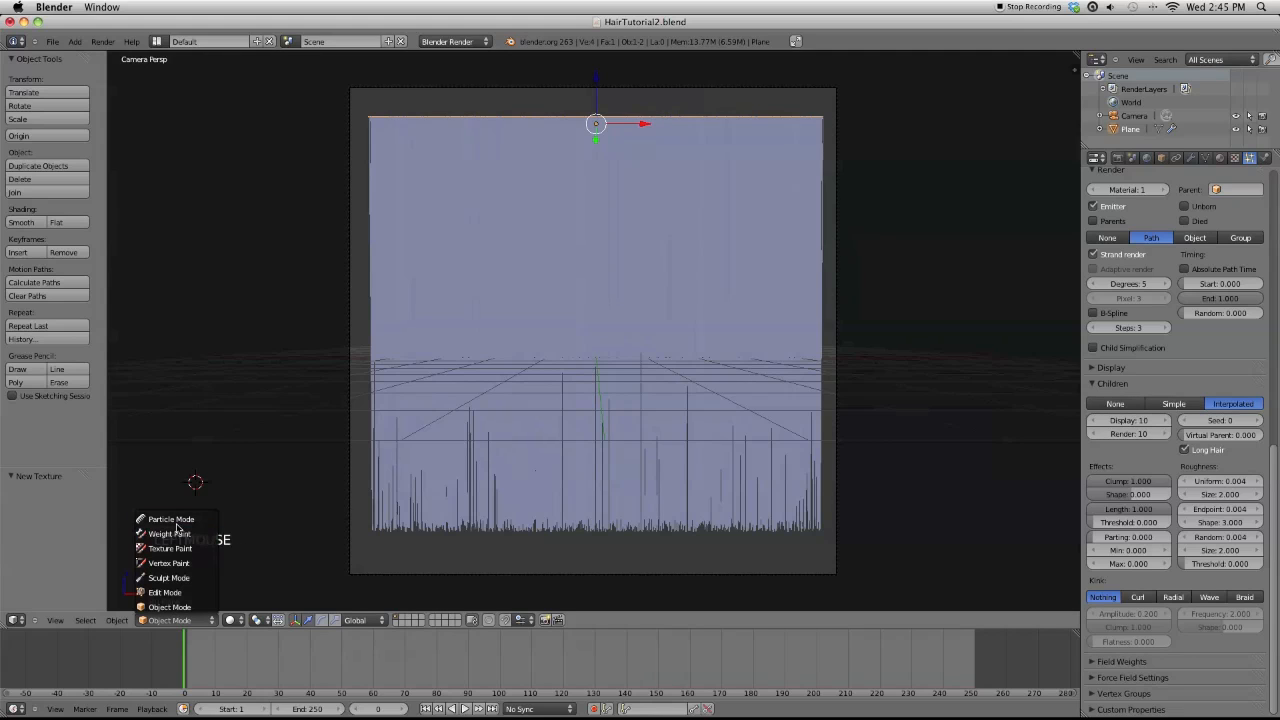
left_click(175, 527)
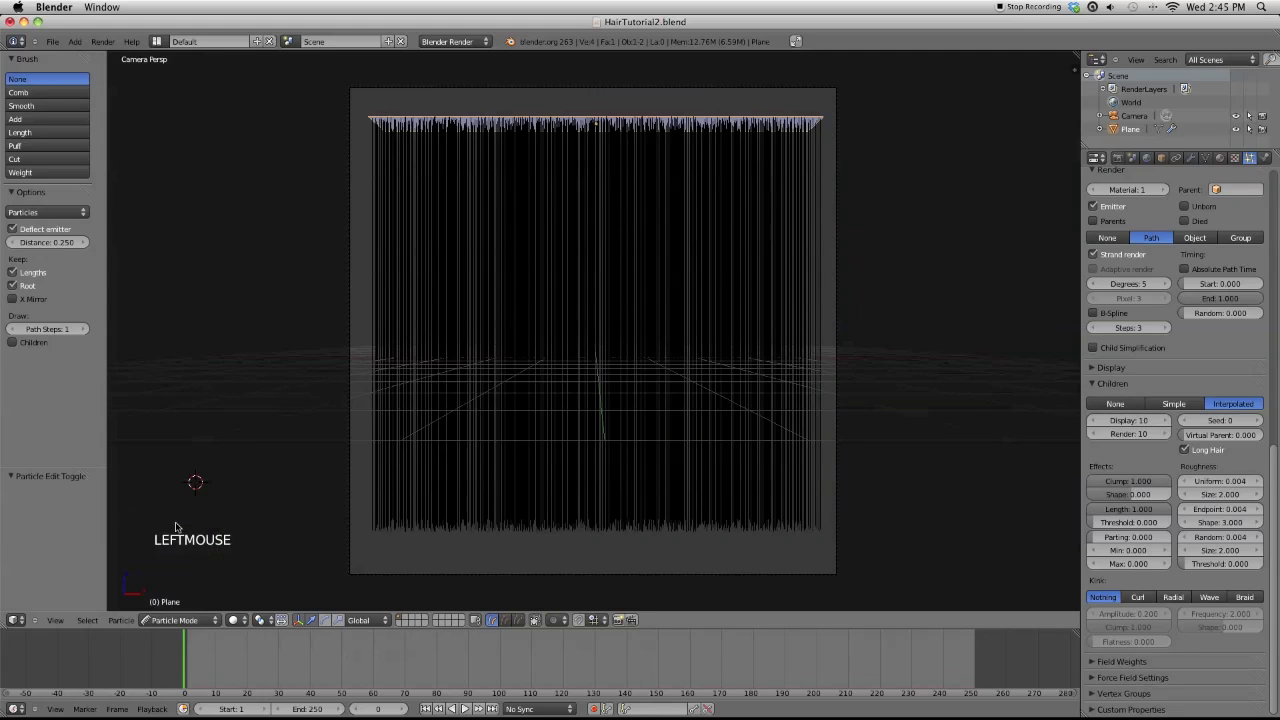
left_click(507, 621)
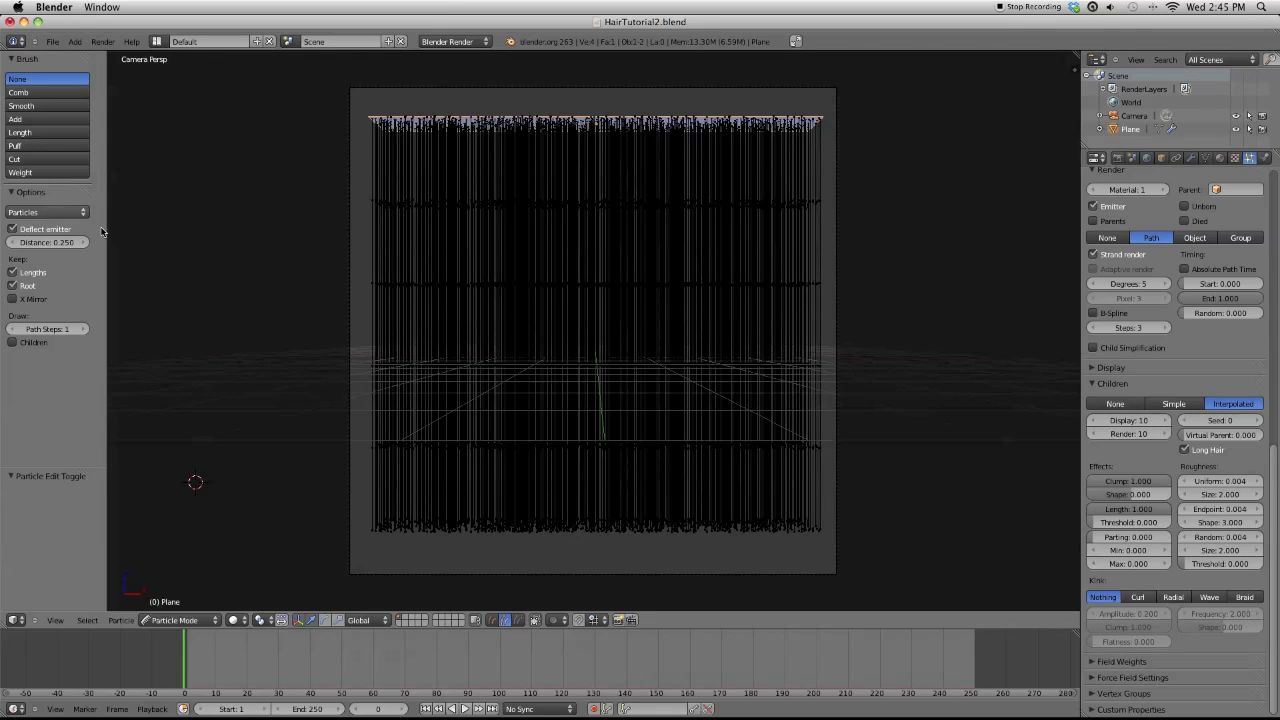
Choose the Cut brush for the hair particles and set its strength to 0.1
left_click(45, 132)
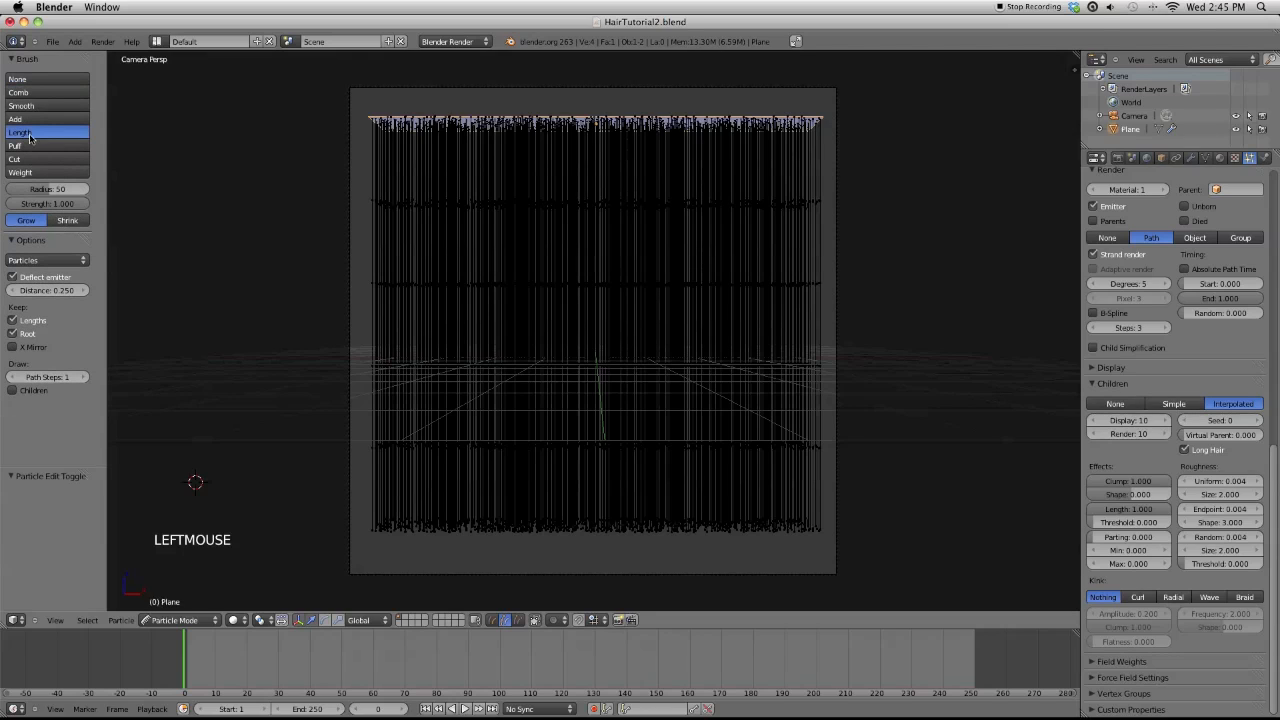
left_click(30, 159)
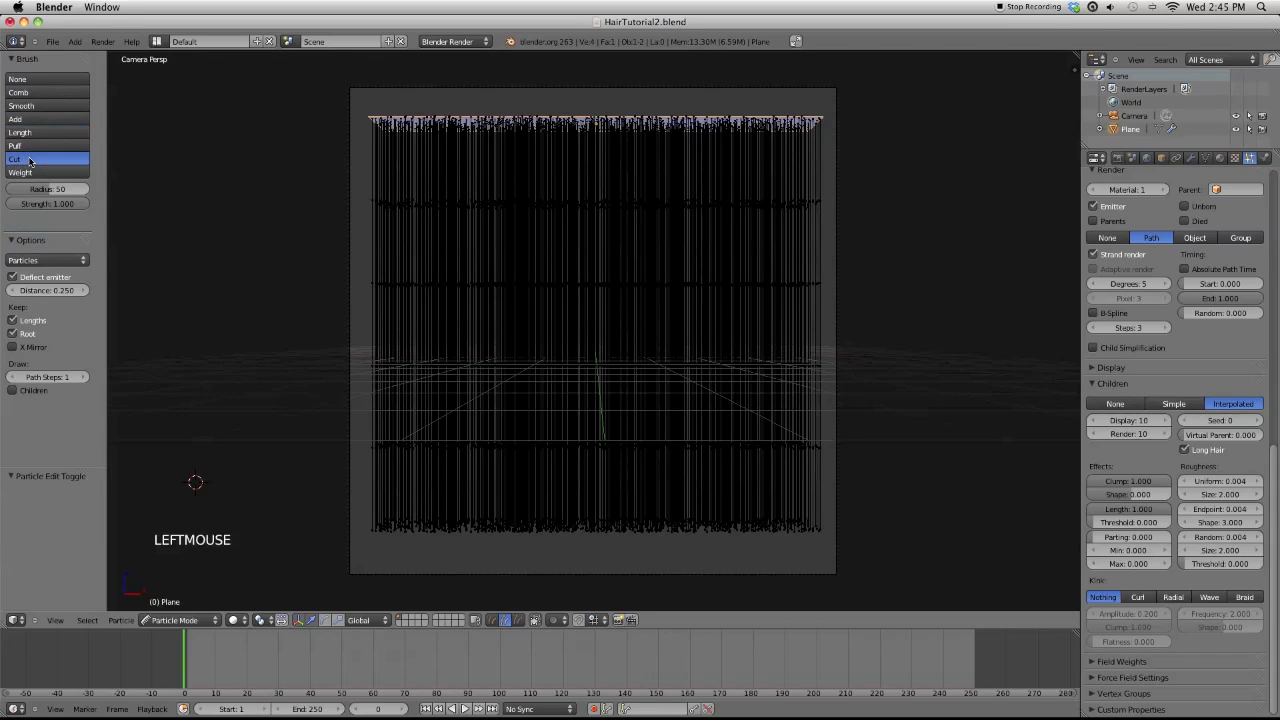
left_click(45, 204)
type(".1")
key("Return")
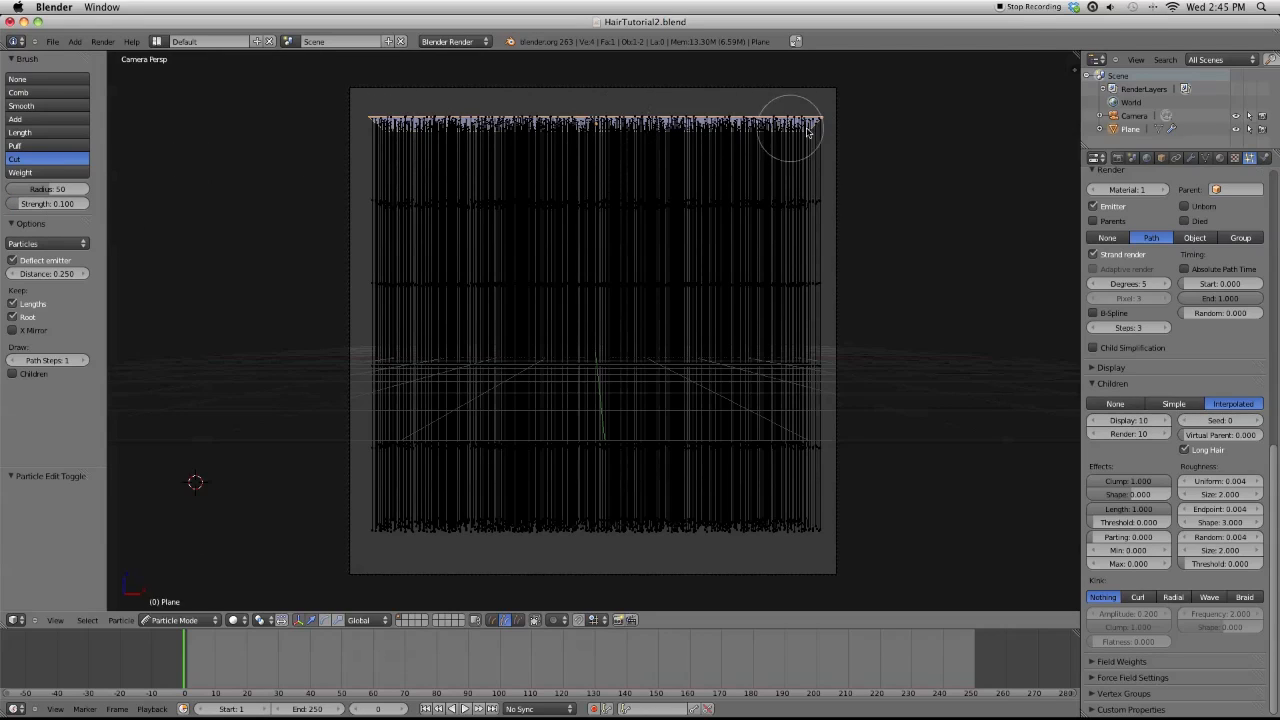
Apply Cut brush strokes across the hair roots along the full width of the plane's upper edge
left_click(400, 122)
left_click(450, 126)
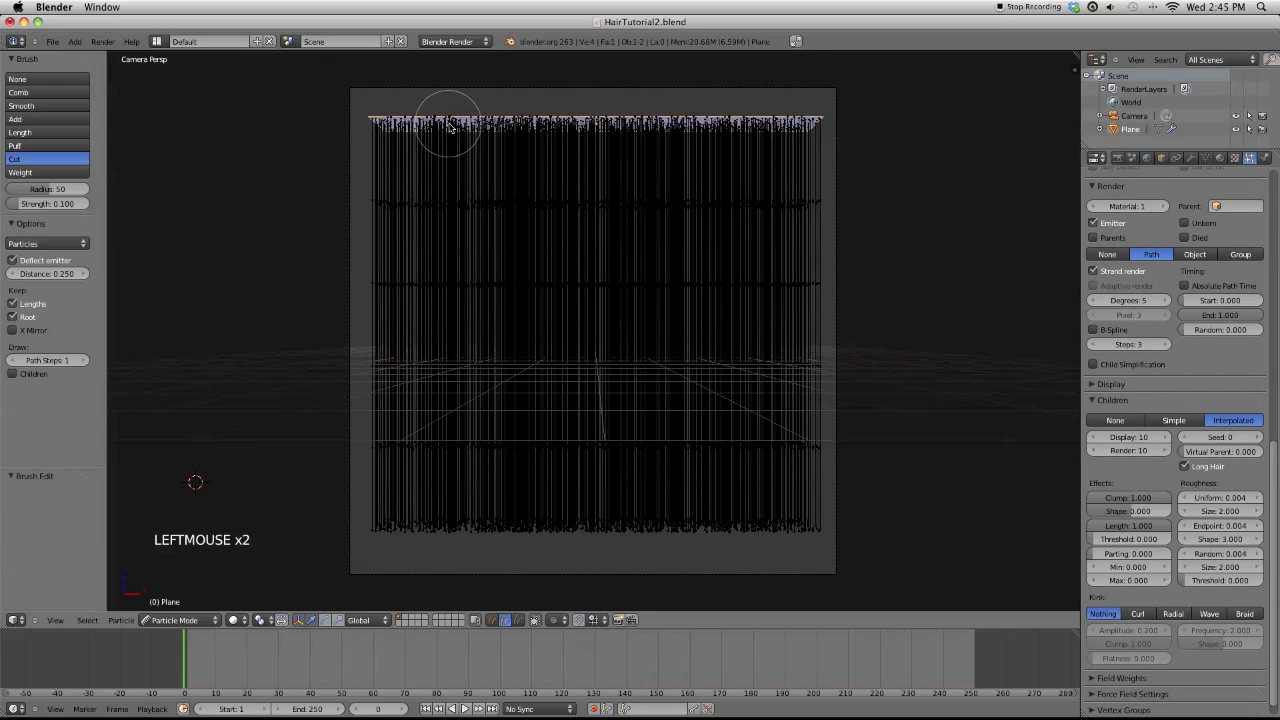
left_click(514, 127)
left_click(540, 127)
left_click(600, 130)
left_click(630, 131)
left_click(718, 128)
left_click(771, 132)
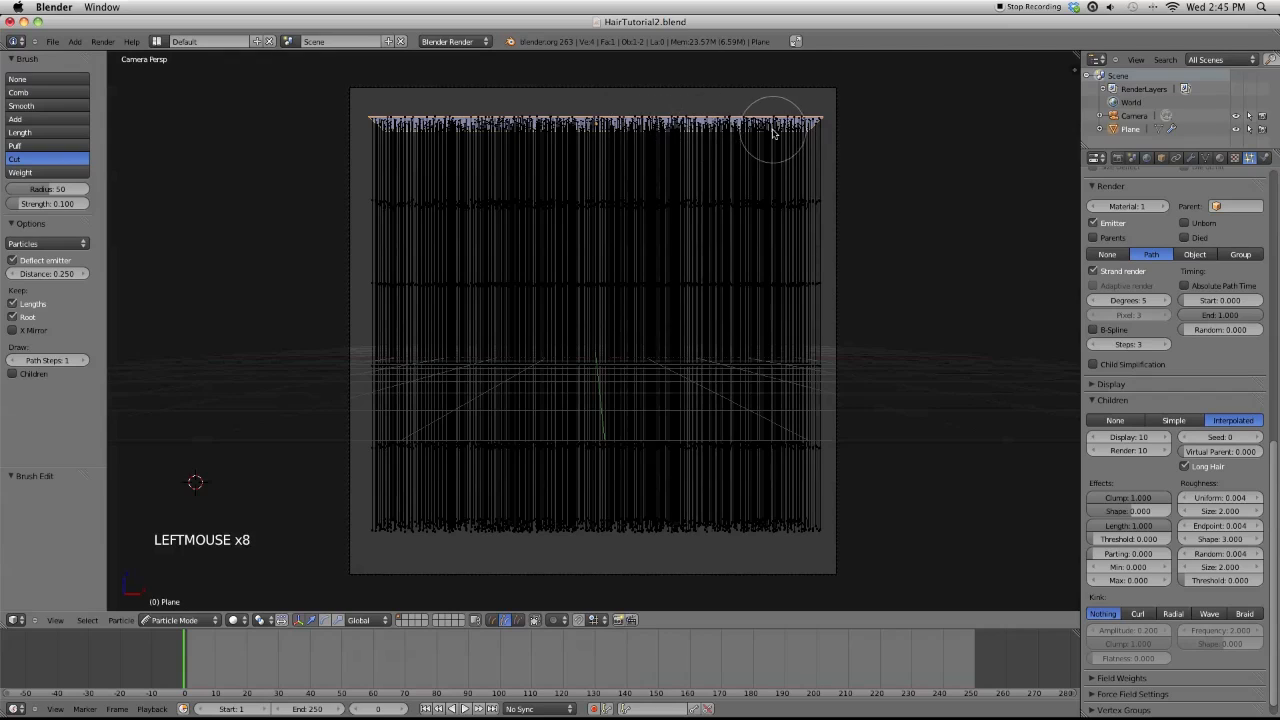
left_click(795, 132)
left_click(666, 128)
scroll(1147, 365, "up", 18)
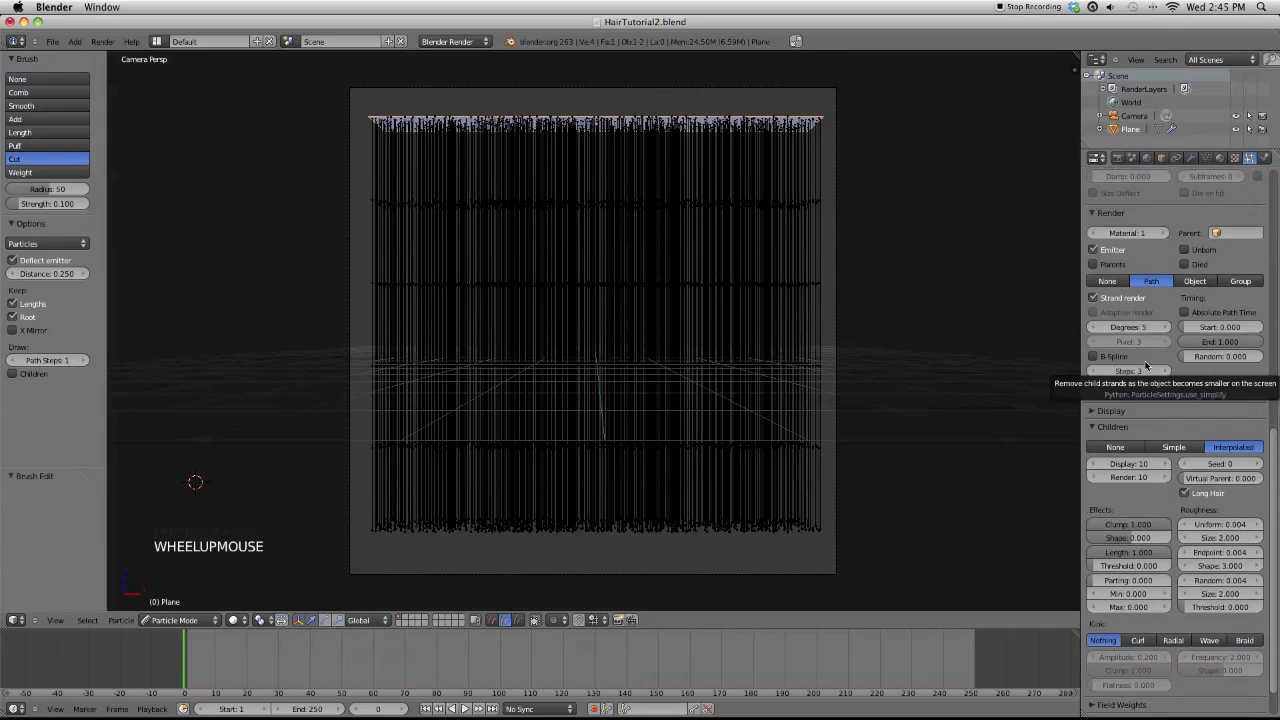
Apply a few more Cut brush strokes to the hair roots along the plane's upper edge
scroll(1147, 366, "up", 1)
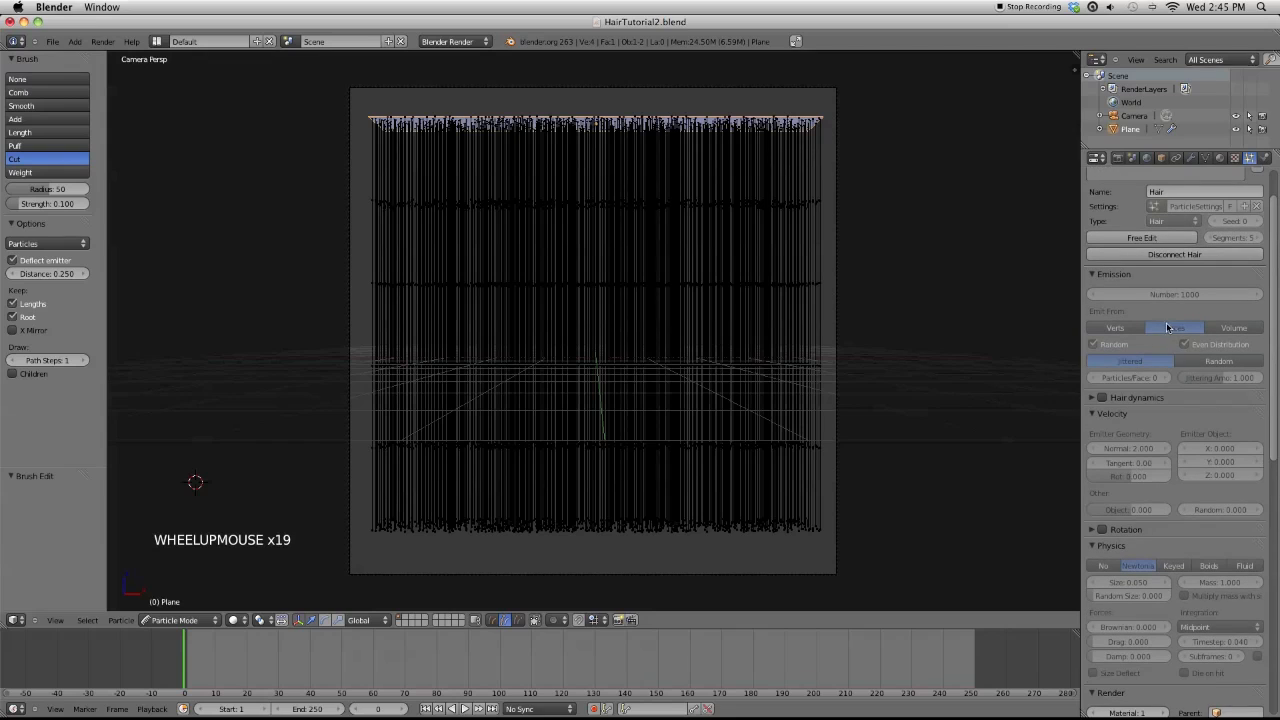
scroll(1157, 365, "down", 20)
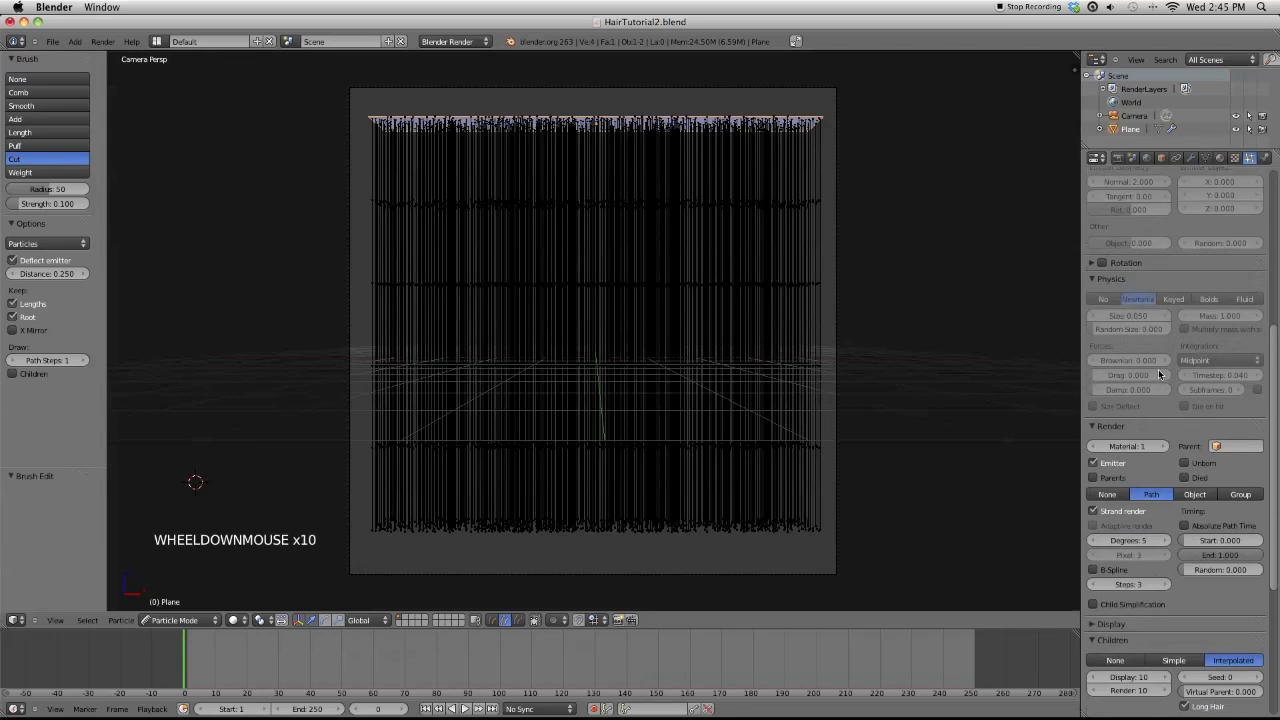
scroll(1045, 375, "down", 2)
scroll(743, 346, "up", 2)
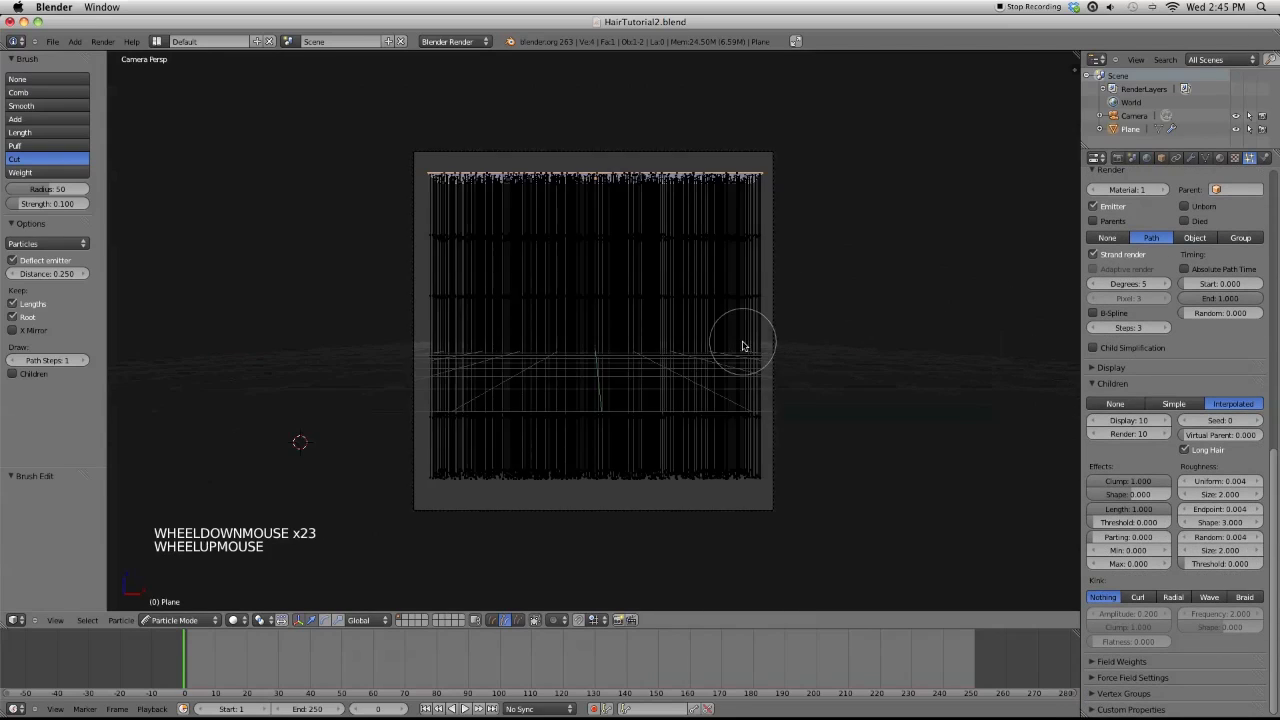
left_click(660, 126)
left_click(565, 126)
left_click(478, 126)
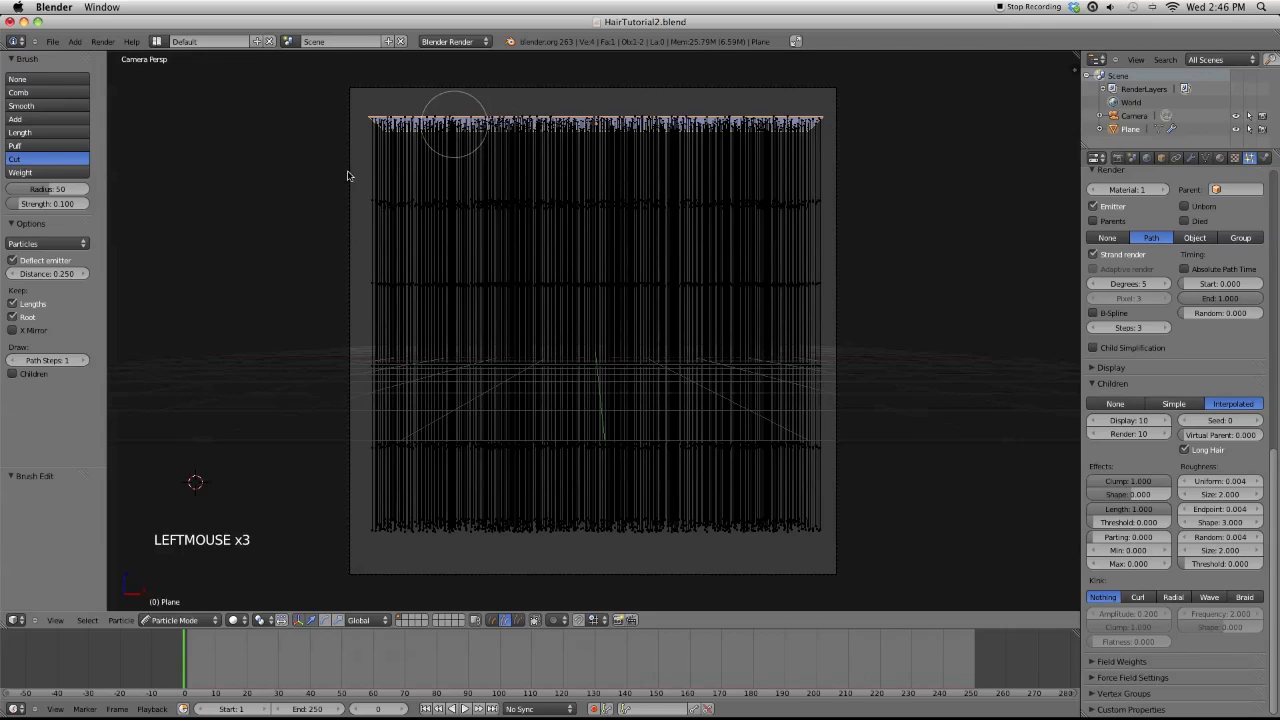
Choose the Comb brush for the hair particles and set its strength to 0.15
left_click(30, 94)
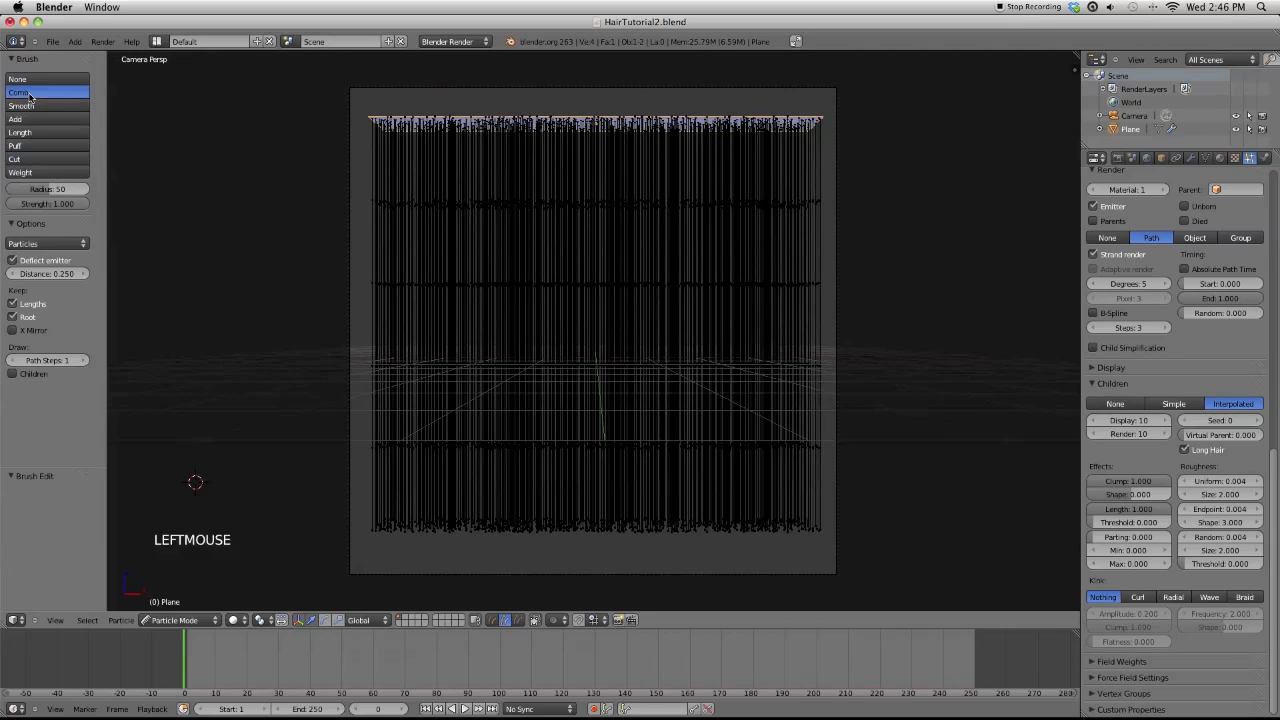
left_click(52, 204)
type(".2")
key("Return")
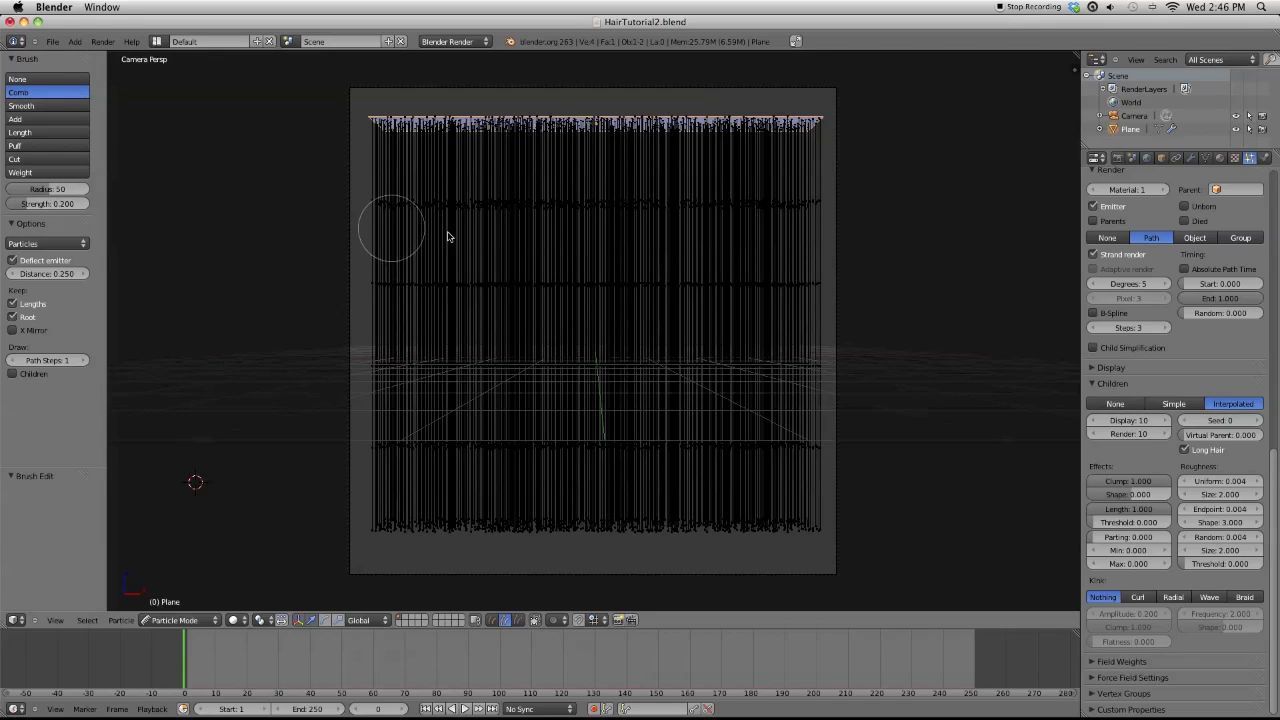
left_click(55, 203)
type(".15")
key("Return")
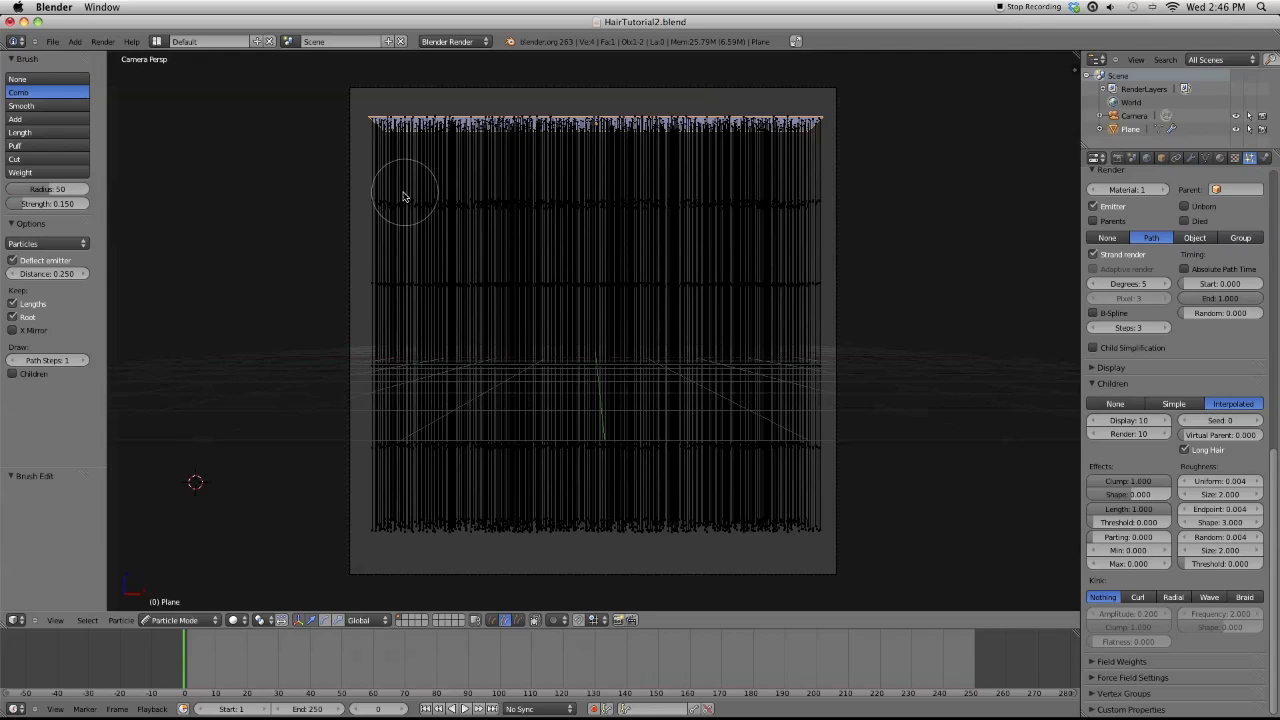
Comb the hairs lightly in short strokes across the upper and middle parts of the hair plane
mouse_move(417, 206)
left_mouse_down()
mouse_move(483, 240)
mouse_move(486, 223)
mouse_move(420, 326)
mouse_move(429, 458)
mouse_move(650, 468)
mouse_move(786, 451)
mouse_move(788, 336)
mouse_move(737, 357)
mouse_move(634, 366)
left_mouse_up()
key("ctrl+z")
left_click(612, 360)
left_click(645, 300)
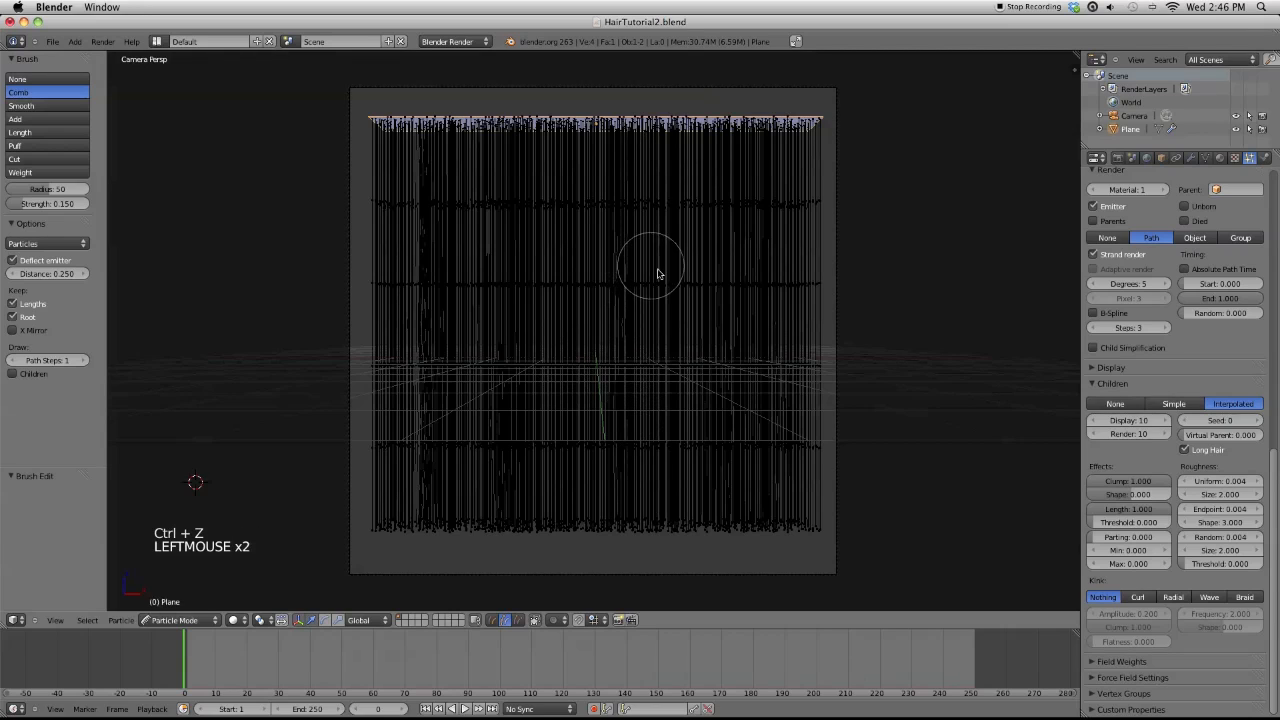
left_click(660, 283)
left_click(596, 194)
left_click(560, 229)
left_click(571, 291)
left_click(790, 206)
left_click(805, 206)
left_click(795, 300)
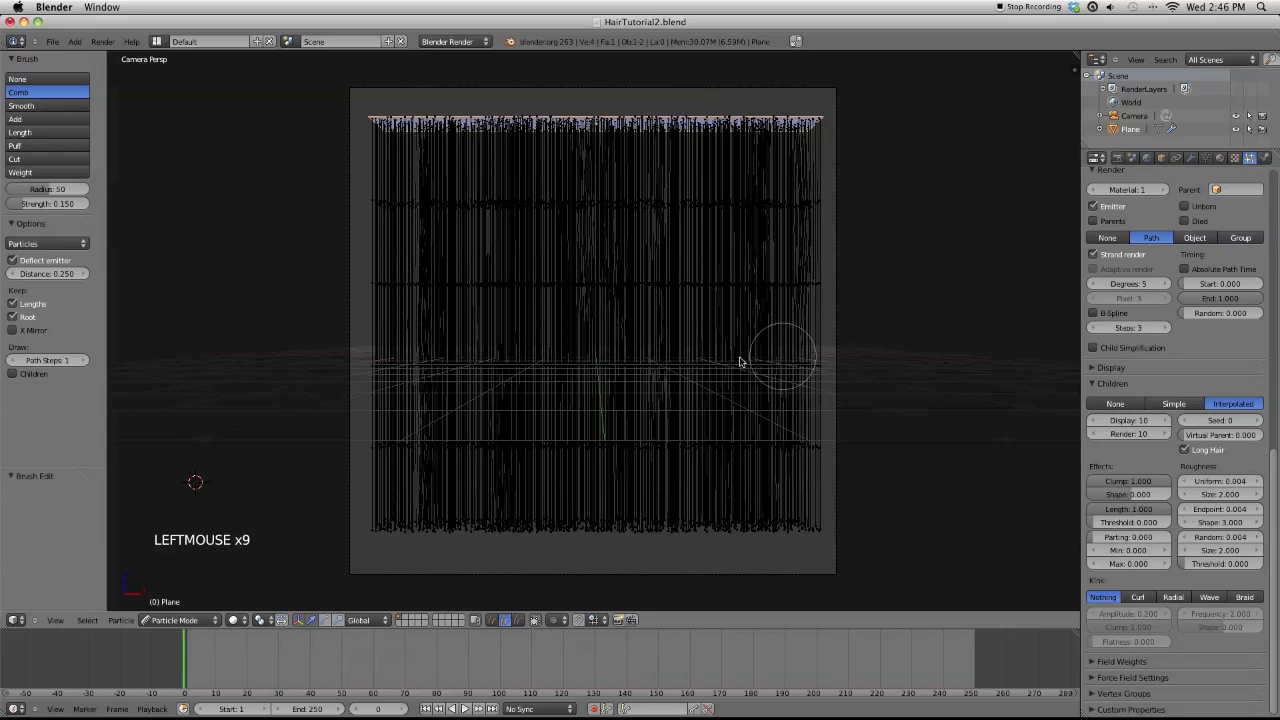
Comb the lower lengths and tips of the hairs in short strokes across the full width
left_click(558, 380)
left_click(578, 435)
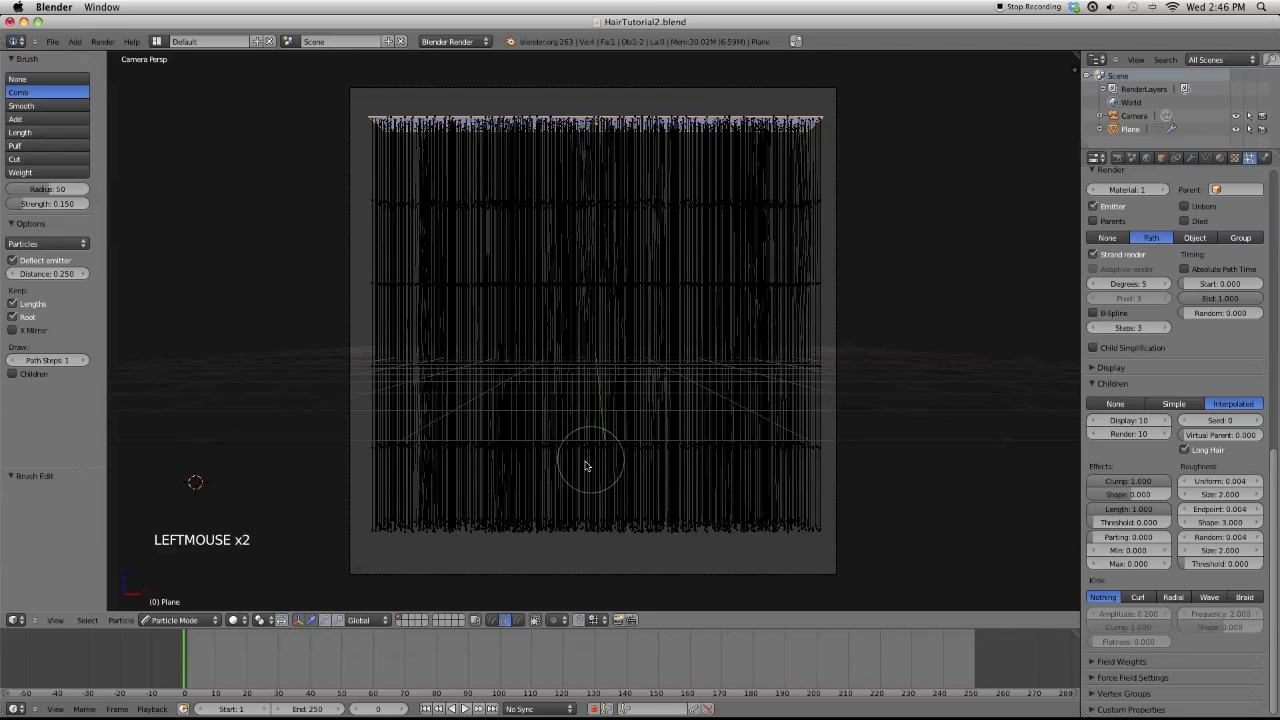
left_click(500, 445)
left_click(466, 451)
left_click(420, 458)
left_click(394, 464)
left_click(405, 534)
left_click(487, 530)
left_click(590, 525)
left_click(640, 530)
left_click(672, 540)
left_click(745, 532)
left_click(794, 531)
left_click(816, 505)
Choose the Length brush with a radius of 10 and set it to Shrink
left_click(31, 131)
left_click(53, 204)
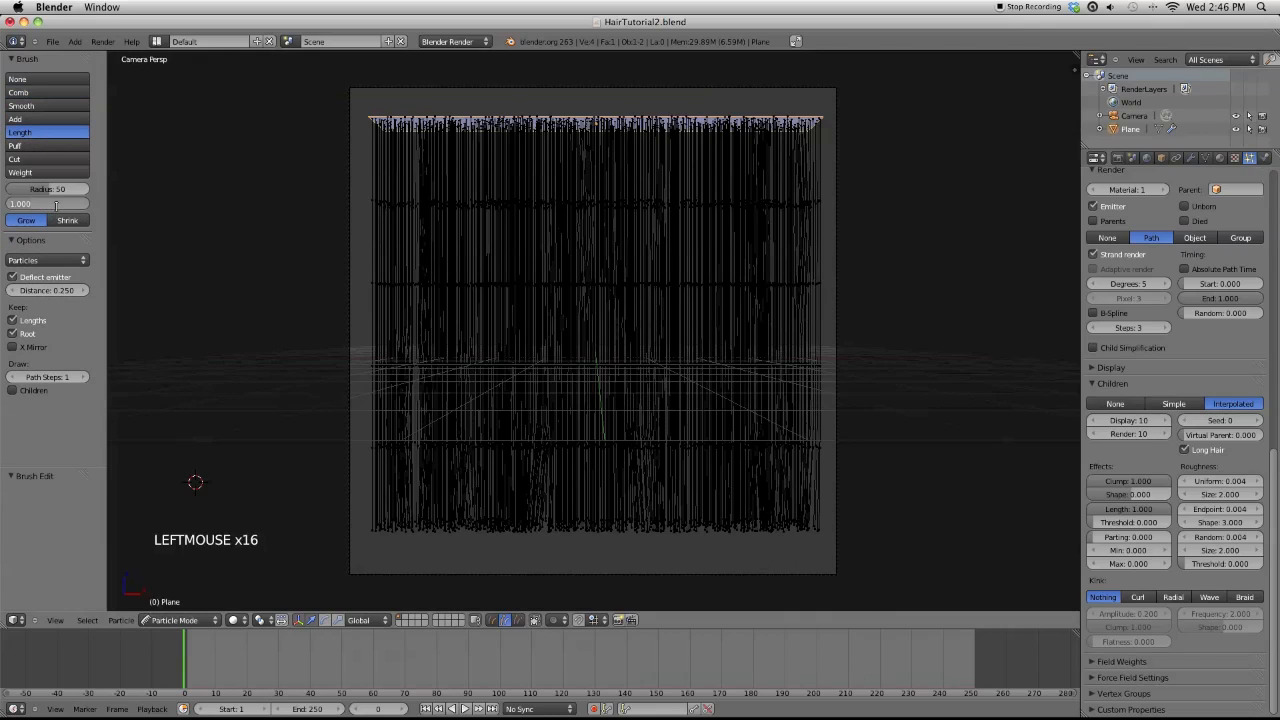
left_click(51, 190)
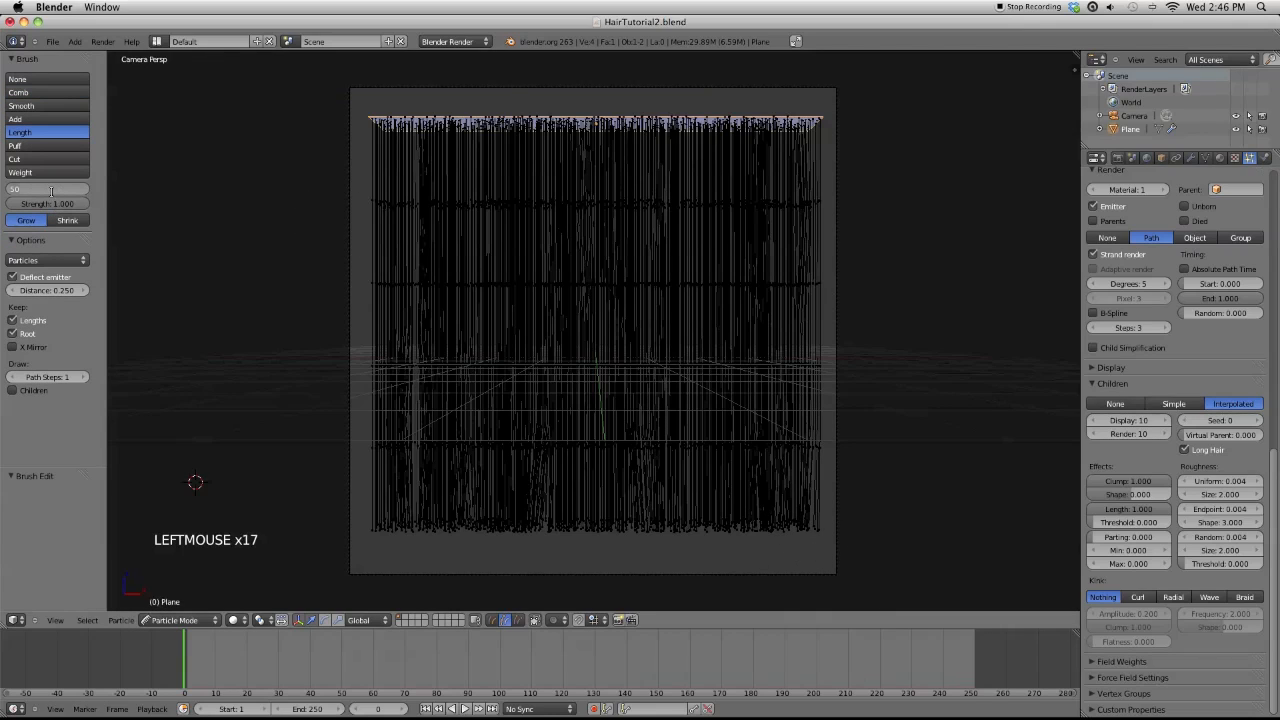
key("Return")
left_click(64, 220)
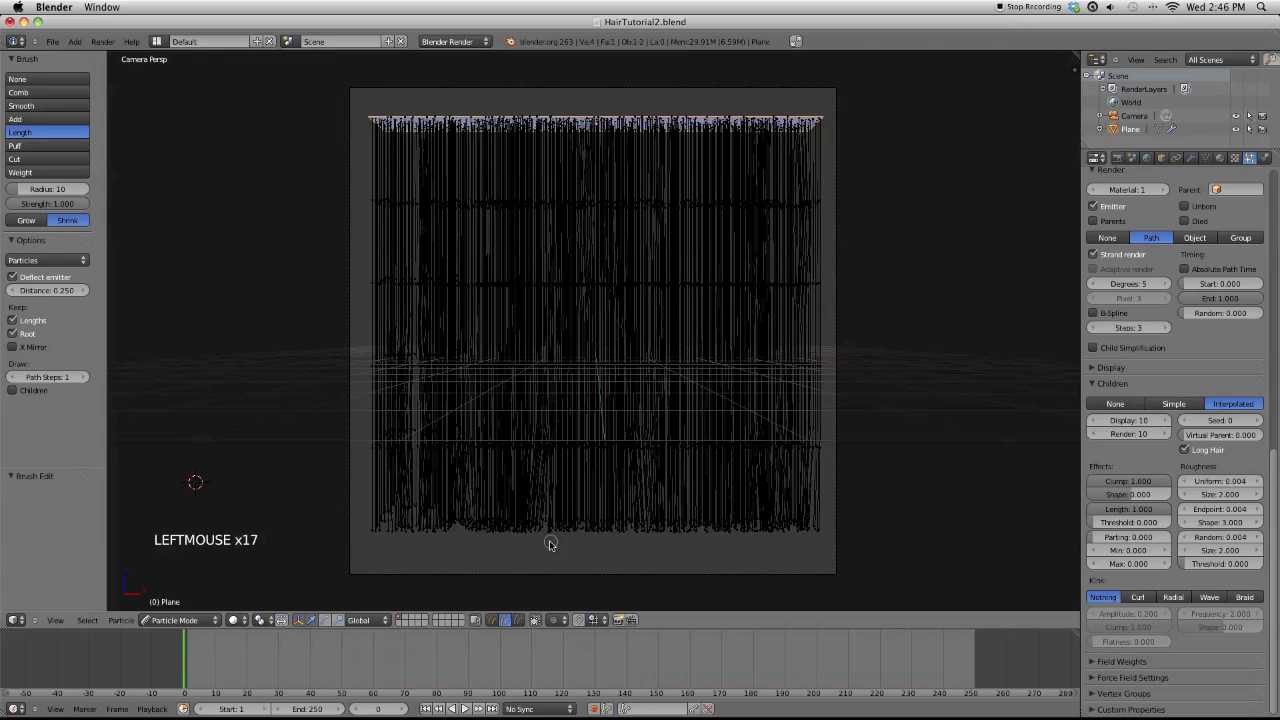
Shorten scattered hair tips along the lower edge with small Shrink dabs to make the ends uneven
left_click_drag(594, 541, 594, 507)
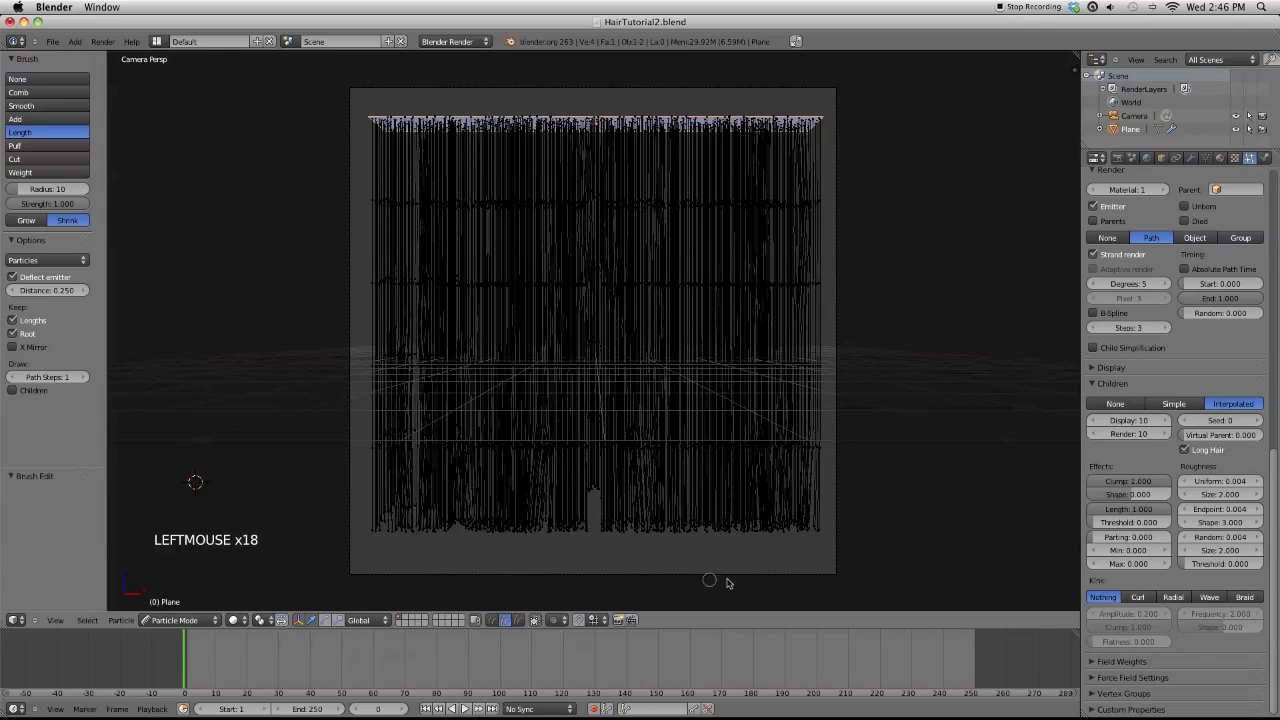
key("ctrl+z")
left_click(596, 523)
left_click(578, 523)
left_click(569, 518)
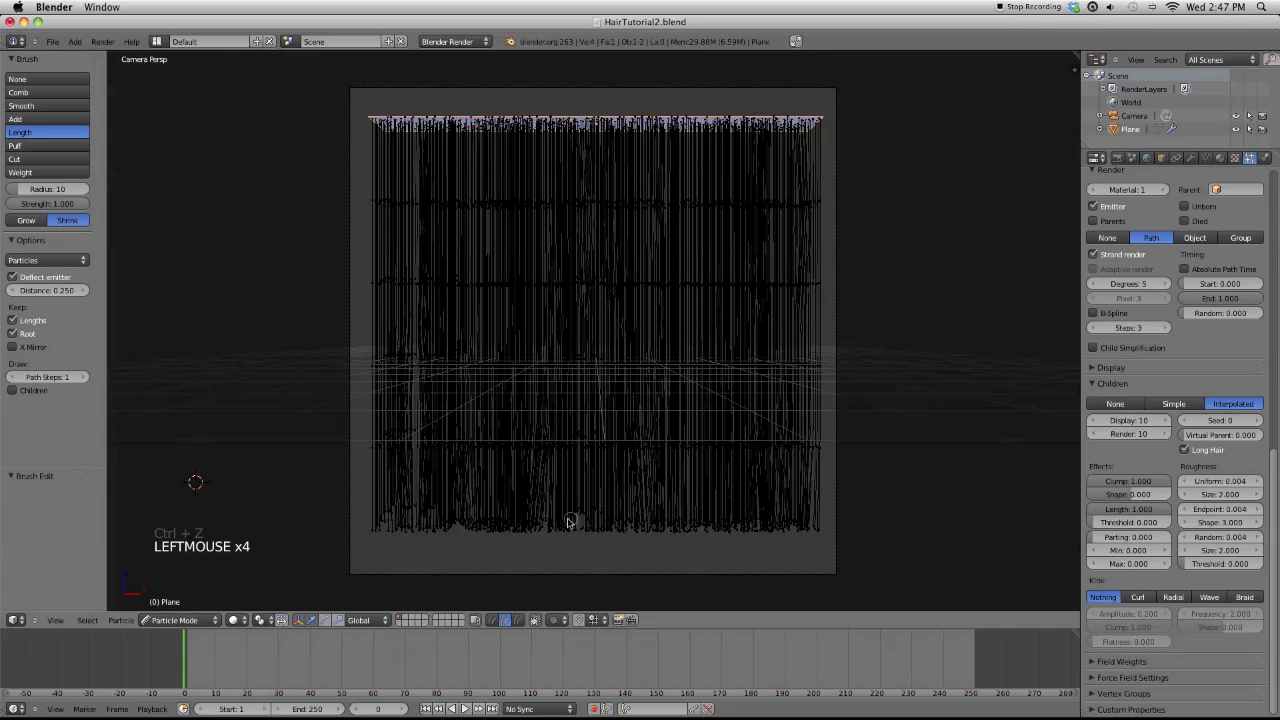
left_click(565, 520)
left_click(557, 527)
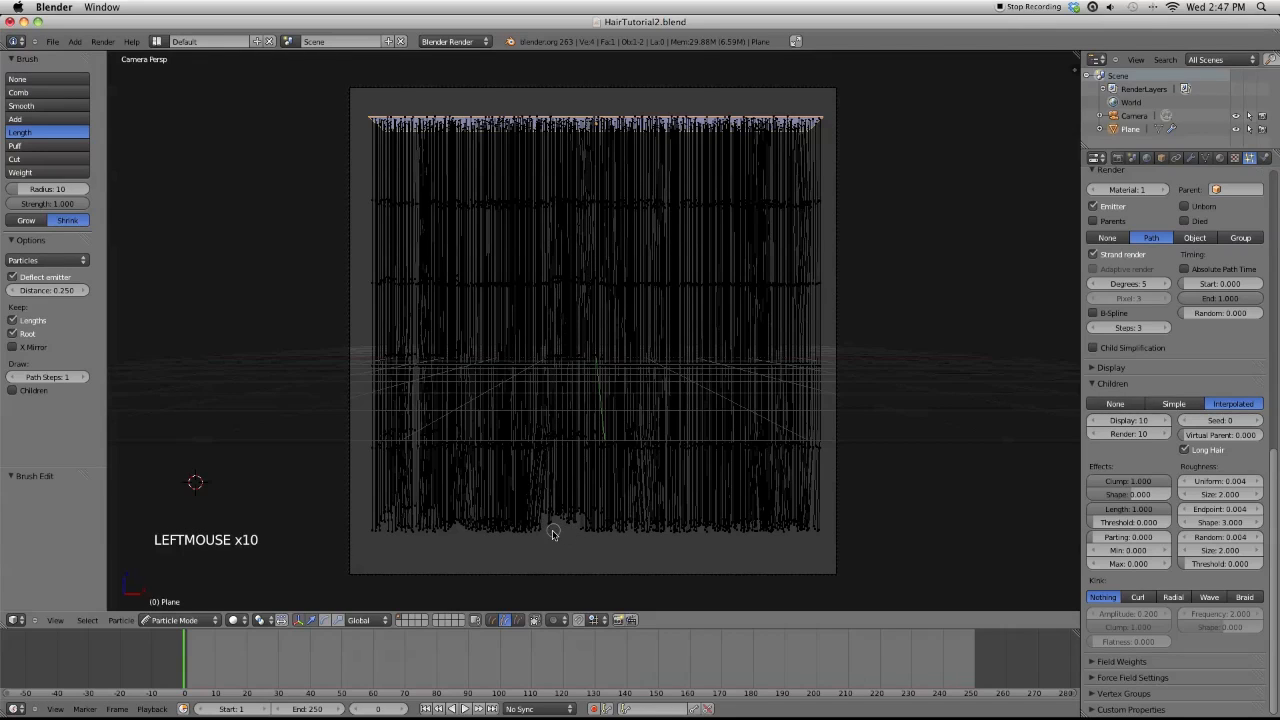
left_click(665, 523)
left_click(676, 524)
left_click(687, 524)
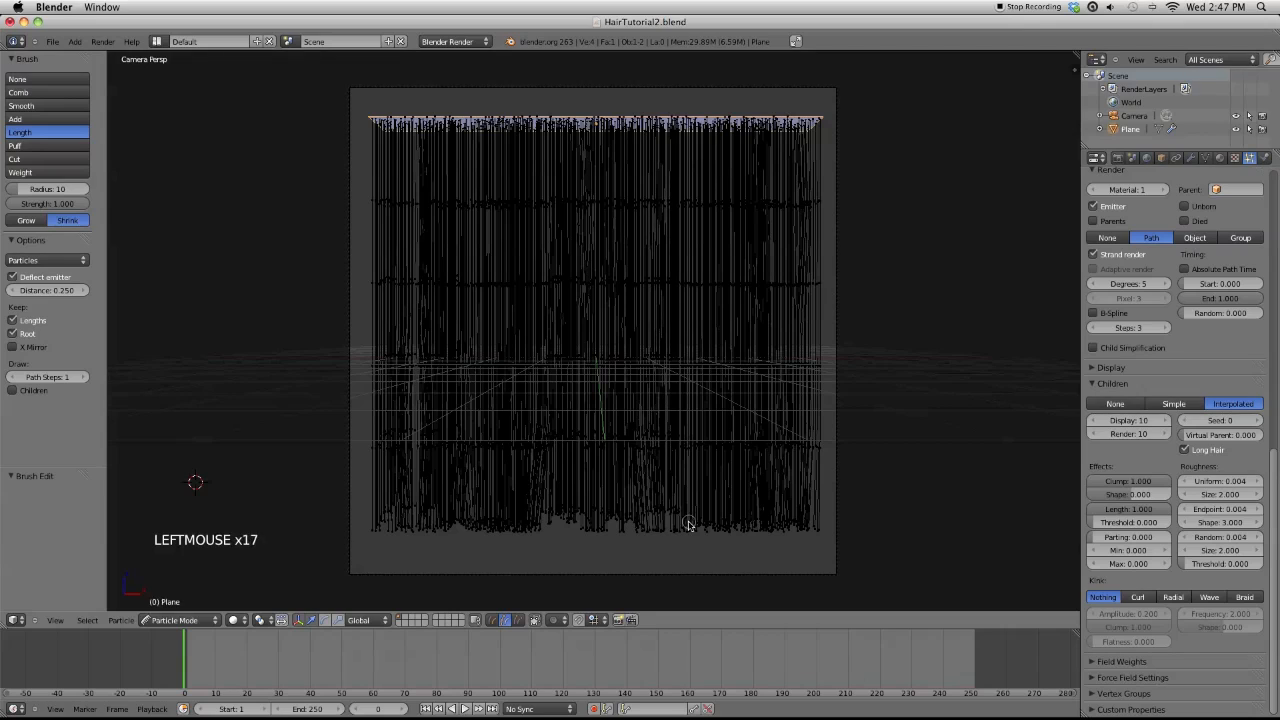
left_click(726, 527)
left_click(740, 528)
left_click(770, 526)
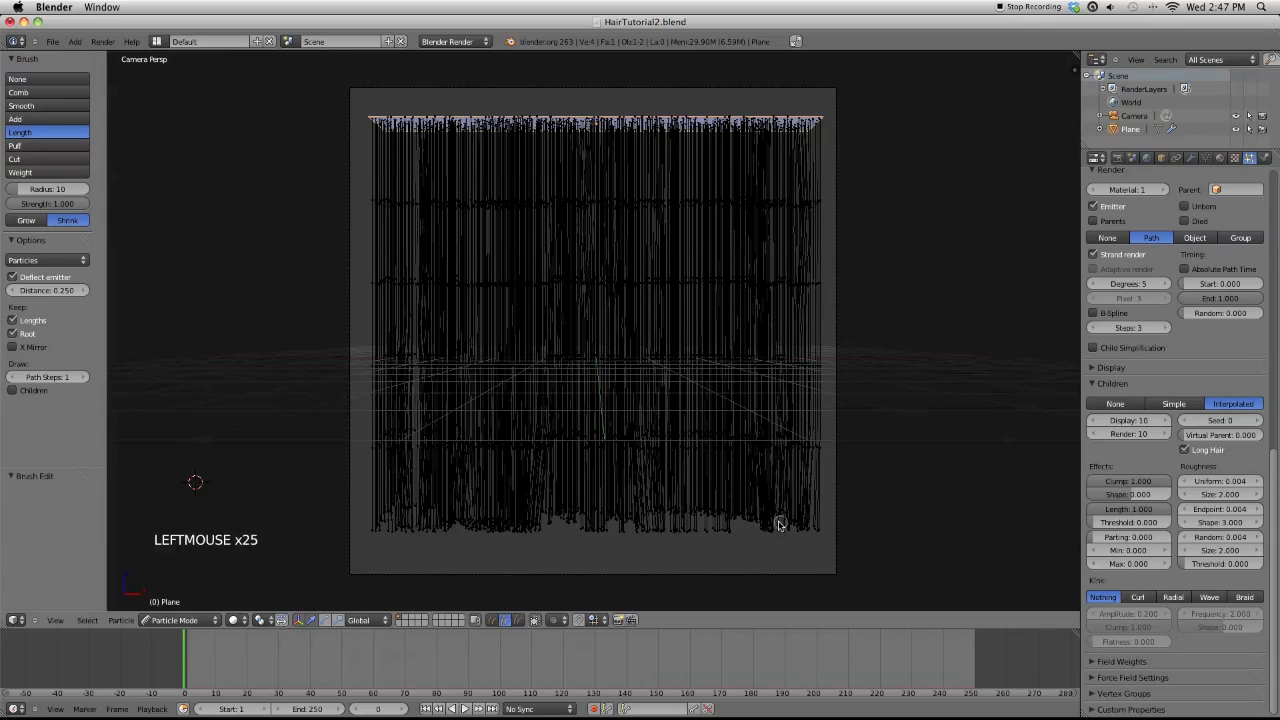
left_click(778, 521)
left_click(783, 517)
left_click(788, 515)
left_click(793, 512)
left_click(798, 507)
left_click(776, 508)
left_click(640, 512)
left_click(545, 514)
left_click(512, 522)
left_click(500, 523)
left_click(506, 495)
left_click(496, 449)
left_click(479, 442)
Lengthen a few over-shortened hair tips along the lower edge with the Grow option and shrink the overlong strands back
left_click(26, 222)
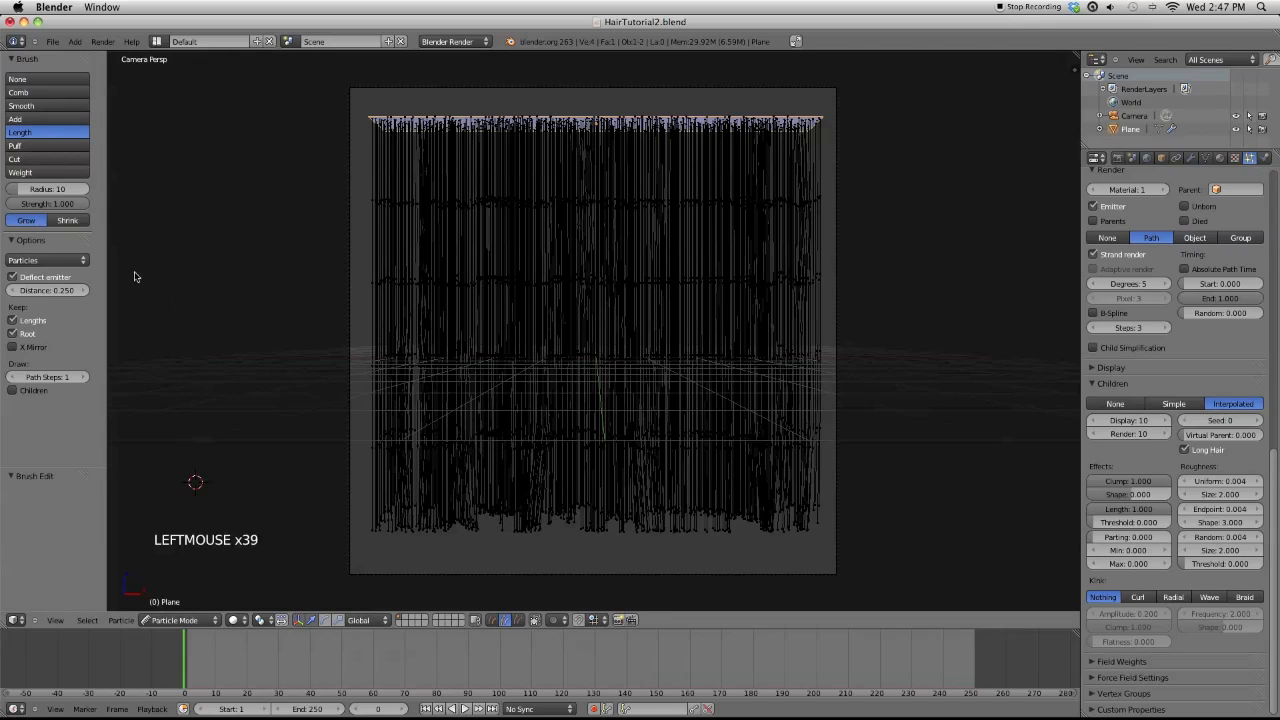
left_click(483, 508)
left_click(486, 518)
left_click(558, 520)
left_click(548, 525)
left_click(690, 527)
left_click(698, 522)
left_click(694, 518)
left_click(690, 516)
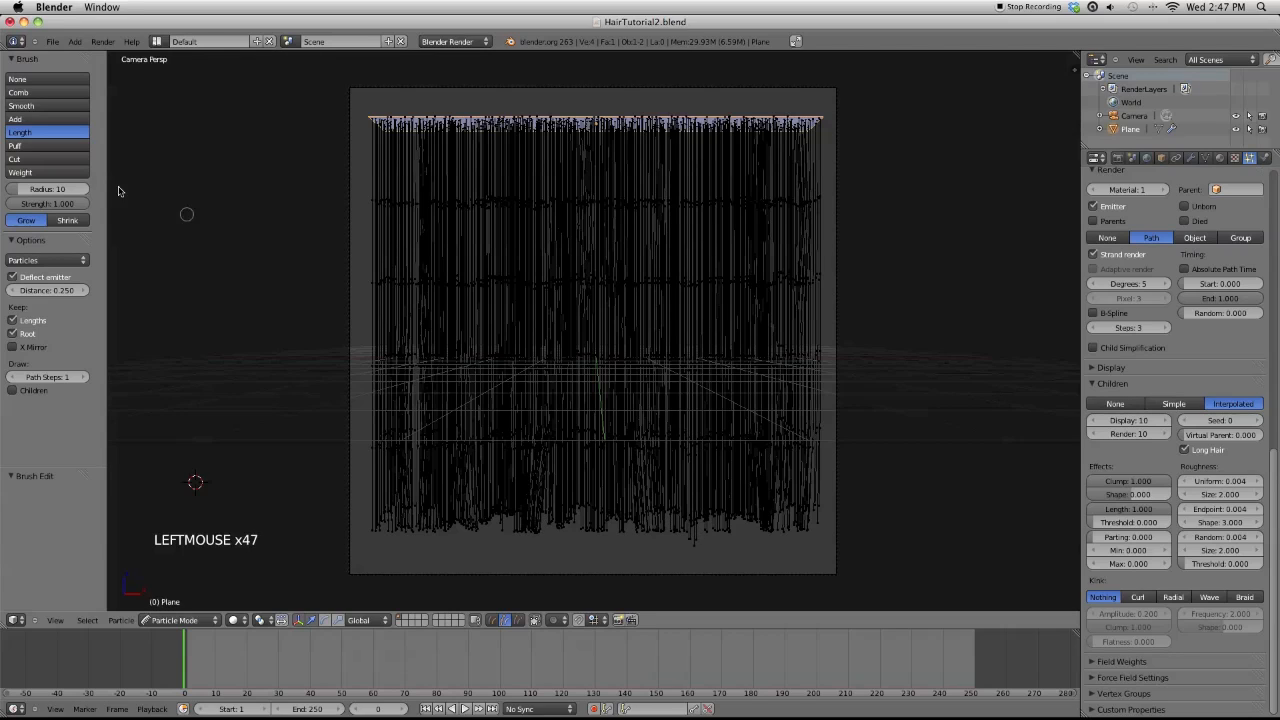
left_click(67, 220)
left_click(697, 544)
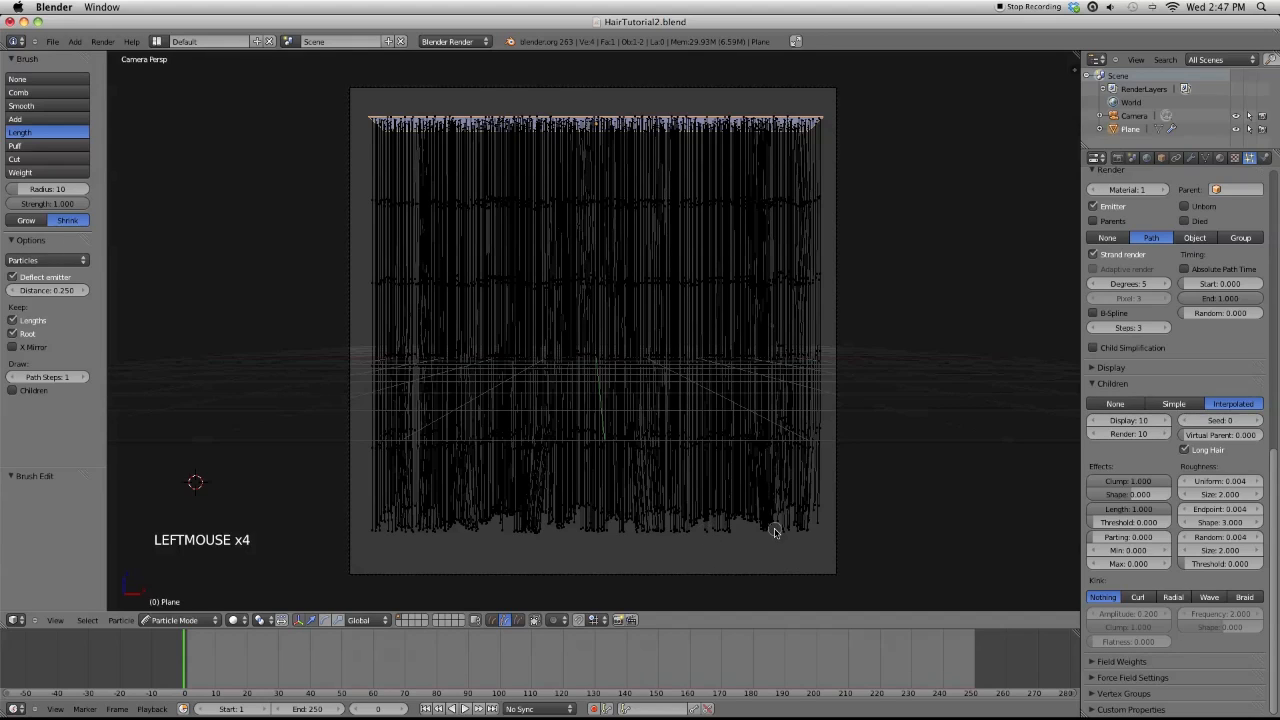
Comb the hairs with the Comb brush in sweeping strokes through the middle and upper areas
left_click(40, 106)
left_click(38, 94)
left_click_drag(508, 268, 474, 322)
left_click_drag(469, 272, 500, 398)
mouse_move(518, 396)
left_mouse_down()
mouse_move(586, 463)
mouse_move(680, 480)
left_mouse_up()
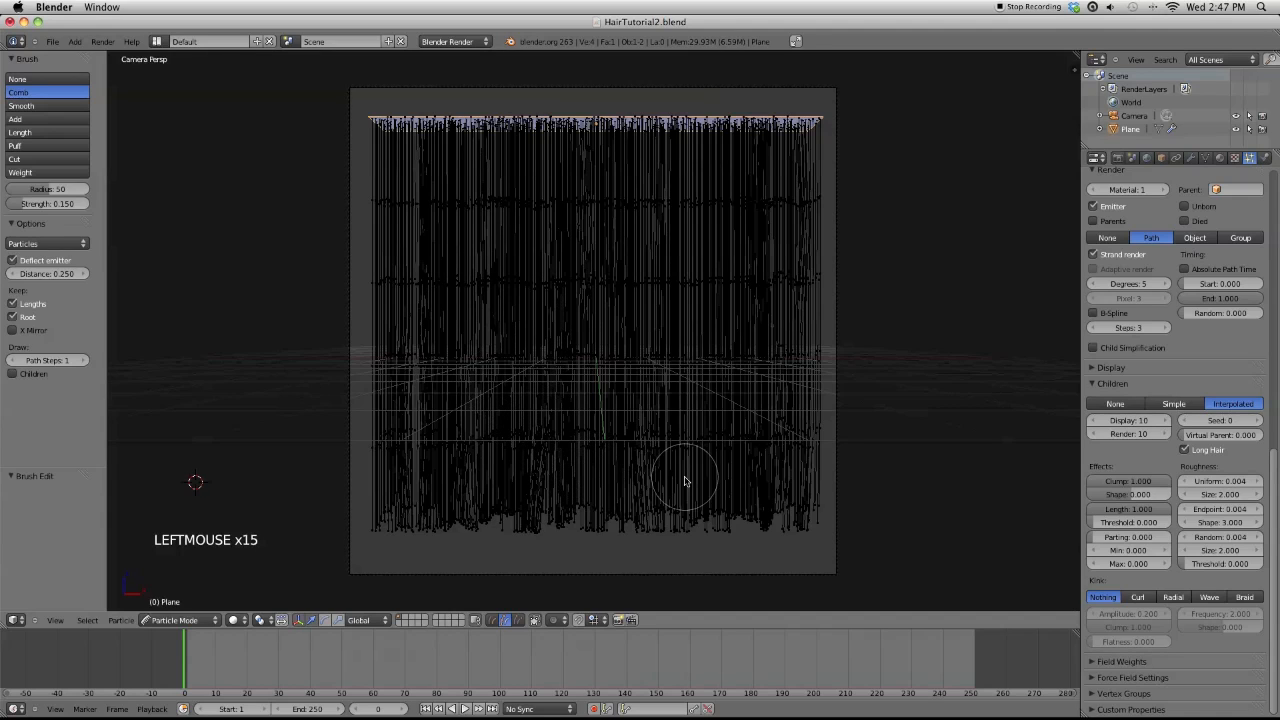
mouse_move(797, 277)
left_mouse_down()
mouse_move(757, 209)
mouse_move(677, 209)
left_mouse_up()
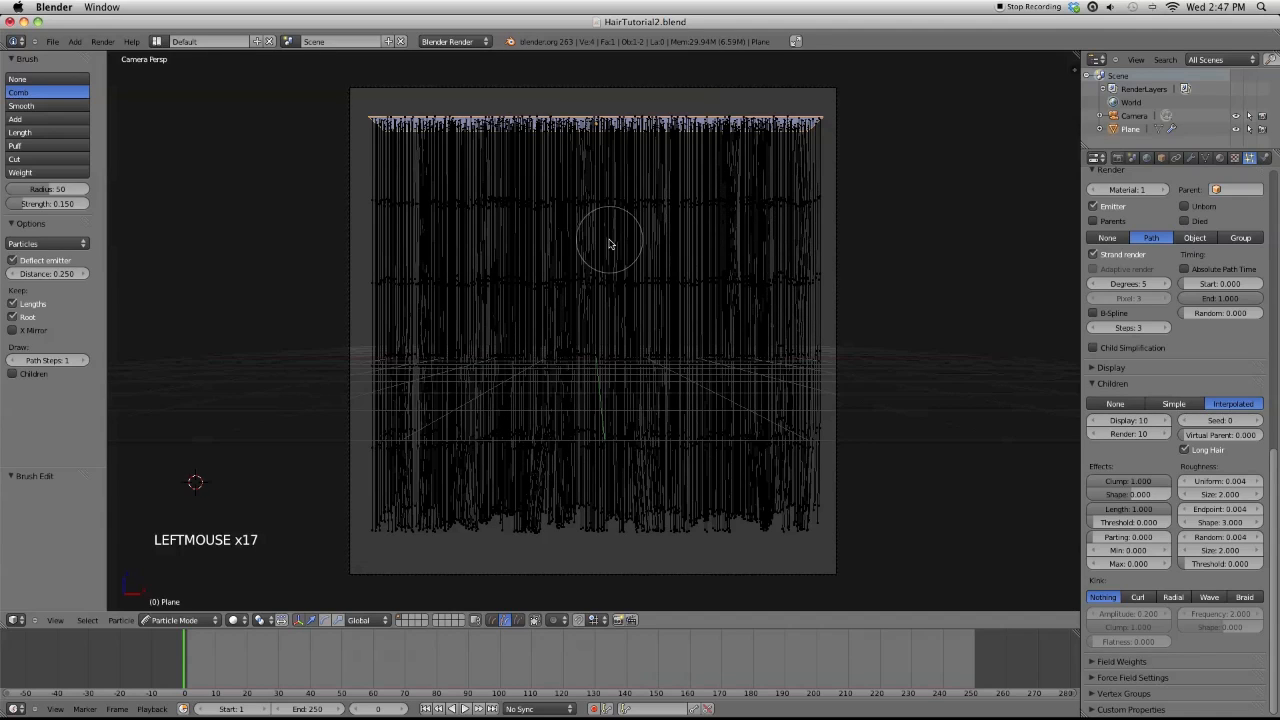
Box-select only the frontmost row of hairs in the orthographic right view, and return to the camera view
key("KP_3")
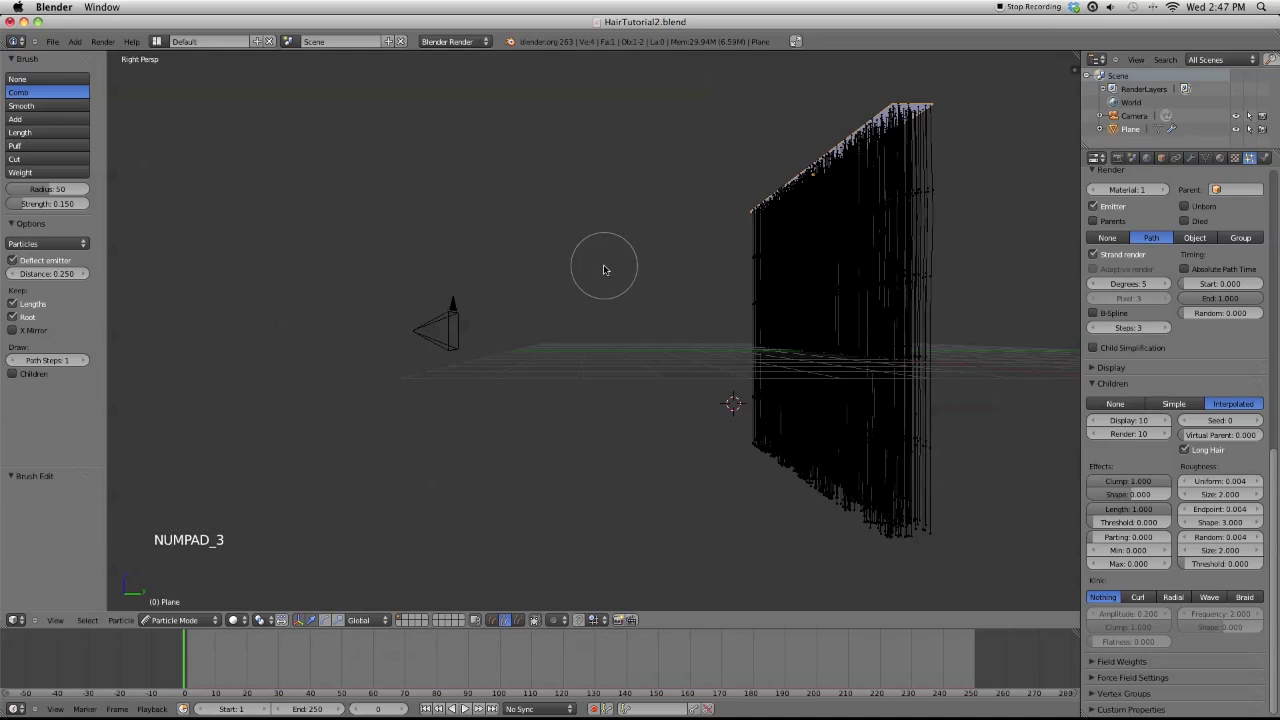
key("KP_5")
key("b")
left_click_drag(739, 166, 789, 517)
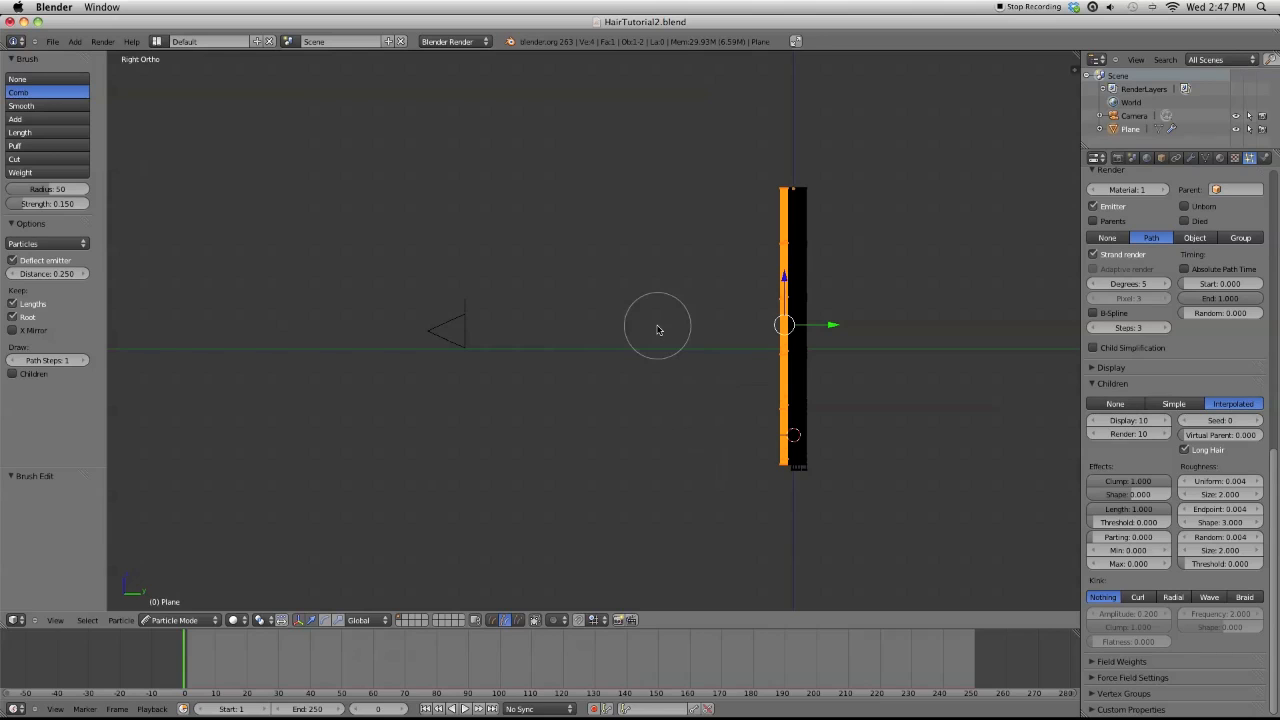
key("a")
key("b")
left_click_drag(716, 171, 777, 530)
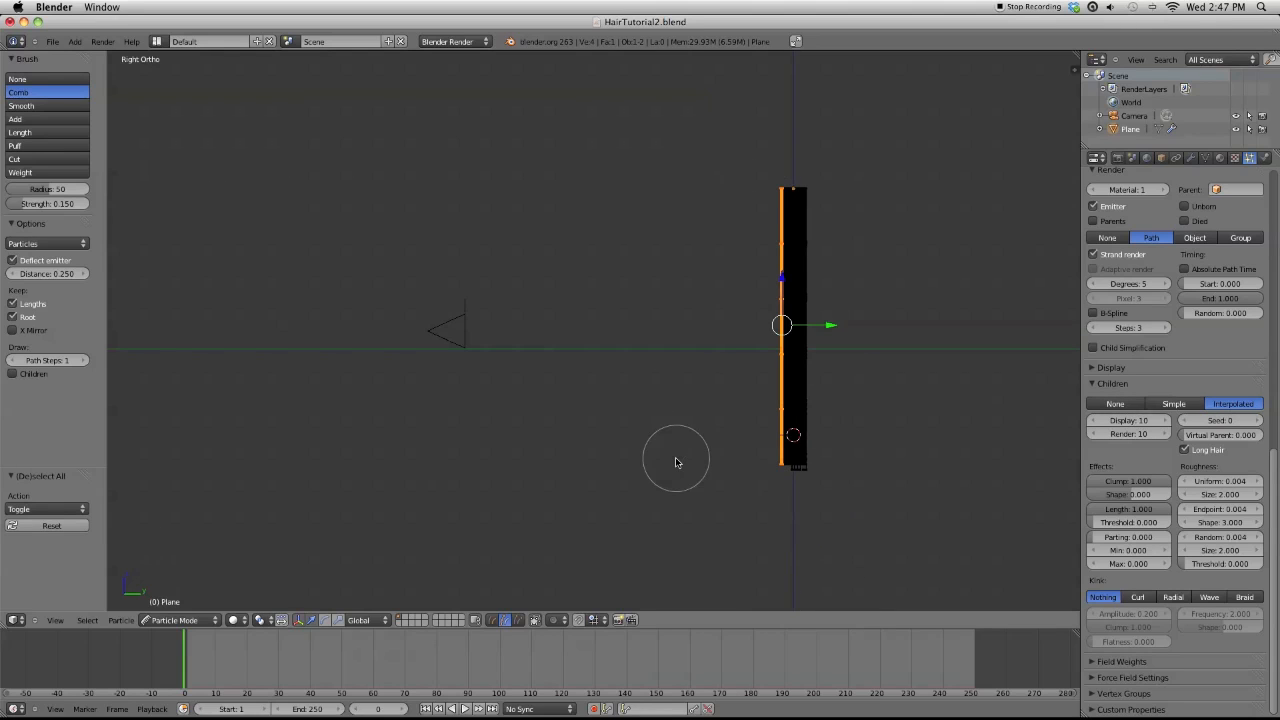
key("KP_0")
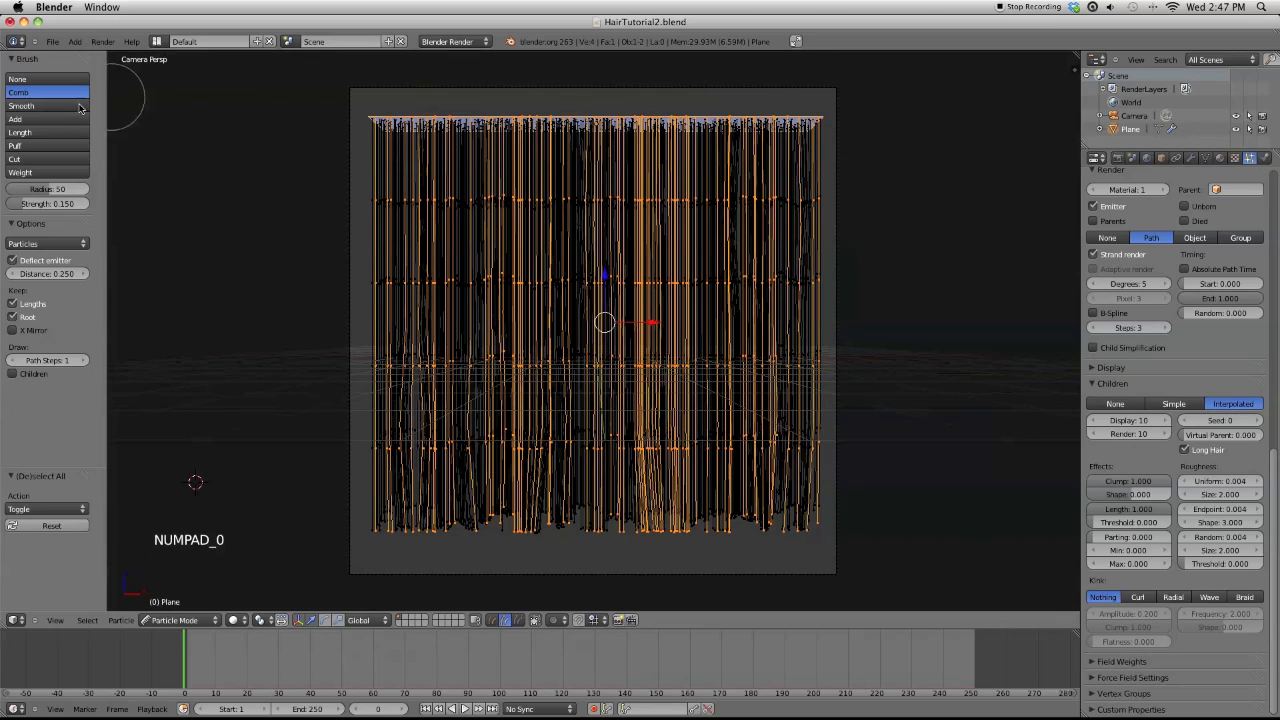
Comb the selected front hairs with sideways strokes through the middle of the plane
mouse_move(627, 227)
left_mouse_down()
mouse_move(490, 223)
mouse_move(524, 215)
mouse_move(645, 255)
left_mouse_up()
mouse_move(642, 260)
left_mouse_down()
mouse_move(580, 263)
mouse_move(735, 350)
left_mouse_up()
mouse_move(745, 365)
left_mouse_down()
mouse_move(686, 366)
mouse_move(615, 330)
left_mouse_up()
left_click_drag(615, 330, 834, 403)
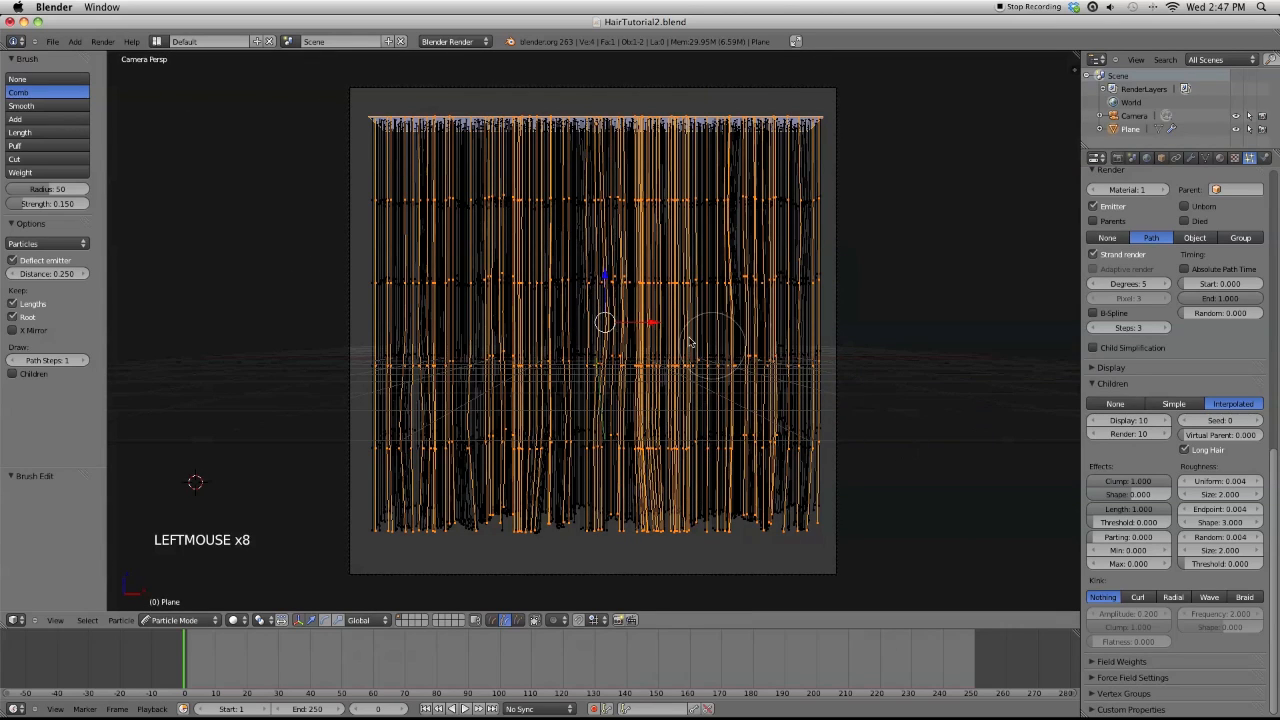
left_click_drag(530, 288, 430, 300)
Set the Comb strength to 0.25, comb the selected front hairs into loose waves down their length, and deselect them
left_click(28, 204)
type(".25")
key("Return")
mouse_move(476, 197)
left_mouse_down()
mouse_move(420, 215)
mouse_move(455, 250)
mouse_move(435, 335)
mouse_move(487, 468)
mouse_move(476, 455)
mouse_move(428, 456)
left_mouse_up()
mouse_move(624, 475)
left_mouse_down()
mouse_move(595, 450)
mouse_move(640, 462)
left_mouse_up()
mouse_move(712, 462)
left_mouse_down()
mouse_move(727, 465)
mouse_move(670, 470)
mouse_move(609, 523)
mouse_move(714, 531)
mouse_move(690, 547)
mouse_move(686, 494)
left_mouse_up()
left_click_drag(783, 266, 642, 309)
mouse_move(694, 189)
left_mouse_down()
mouse_move(707, 181)
mouse_move(666, 205)
mouse_move(677, 171)
mouse_move(730, 210)
mouse_move(716, 311)
left_mouse_up()
mouse_move(555, 290)
left_mouse_down()
mouse_move(550, 255)
mouse_move(565, 300)
mouse_move(506, 302)
mouse_move(476, 352)
mouse_move(545, 352)
mouse_move(460, 408)
left_mouse_up()
mouse_move(690, 427)
left_mouse_down()
mouse_move(630, 412)
mouse_move(599, 462)
mouse_move(514, 496)
left_mouse_up()
left_click_drag(542, 495, 487, 508)
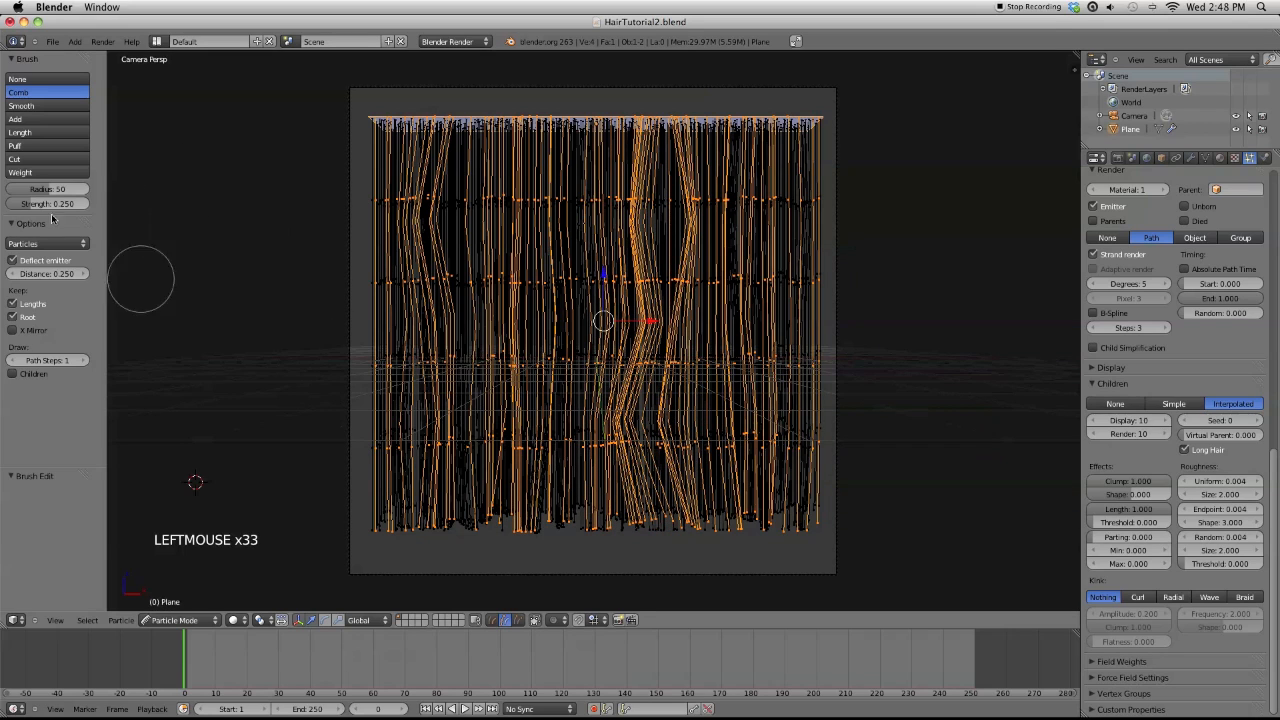
key("a")
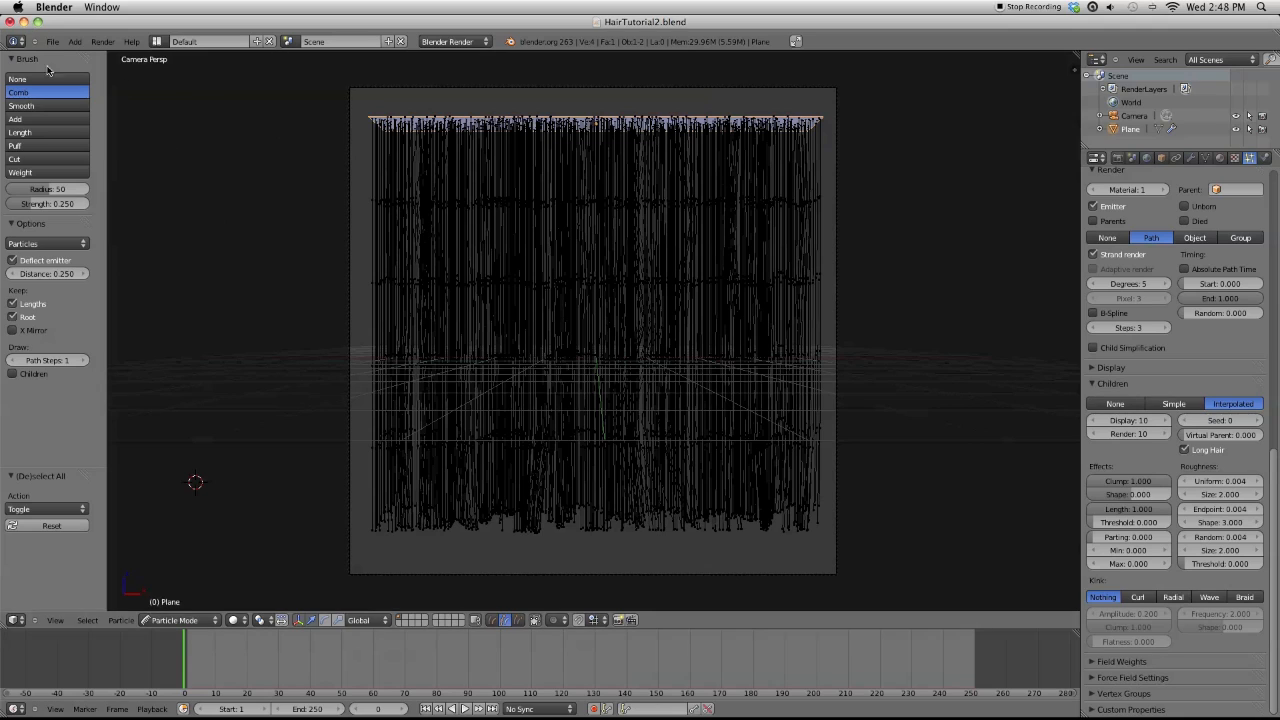
Shorten the hair tips near the middle of the lower edge with the Length brush, and save the file
left_click(30, 132)
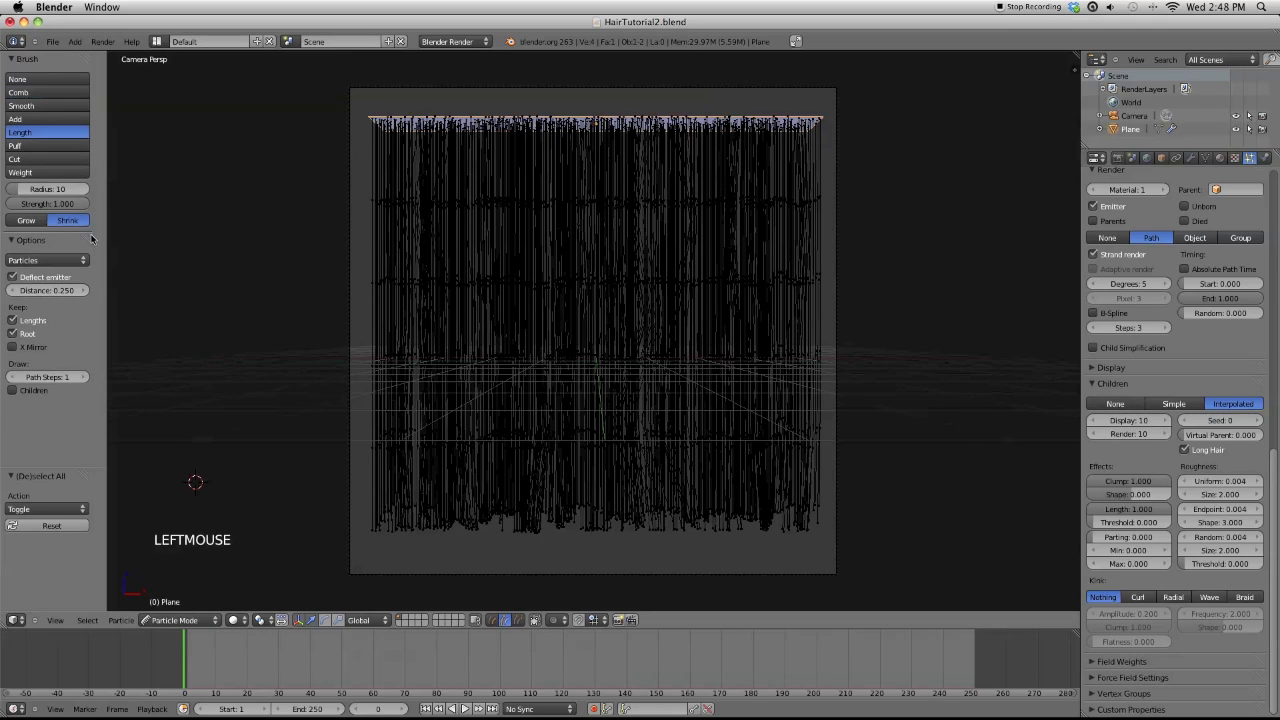
left_click(544, 531)
left_click(544, 531)
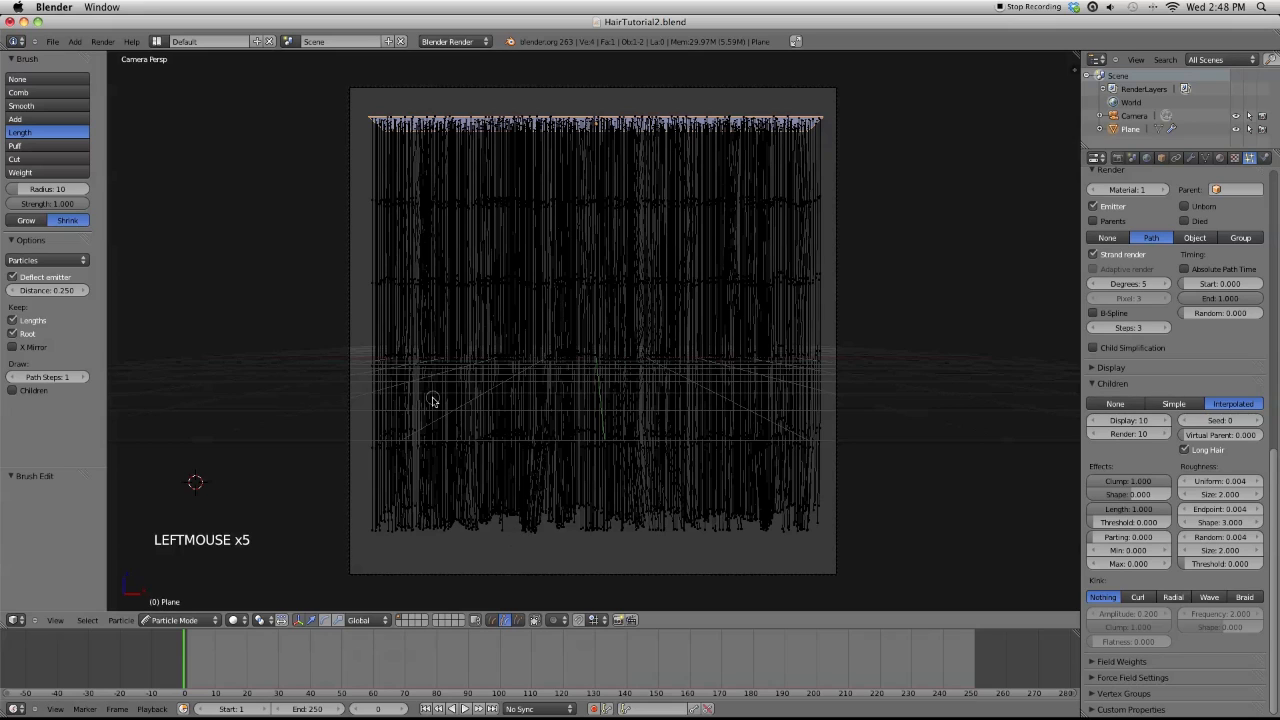
left_click(51, 41)
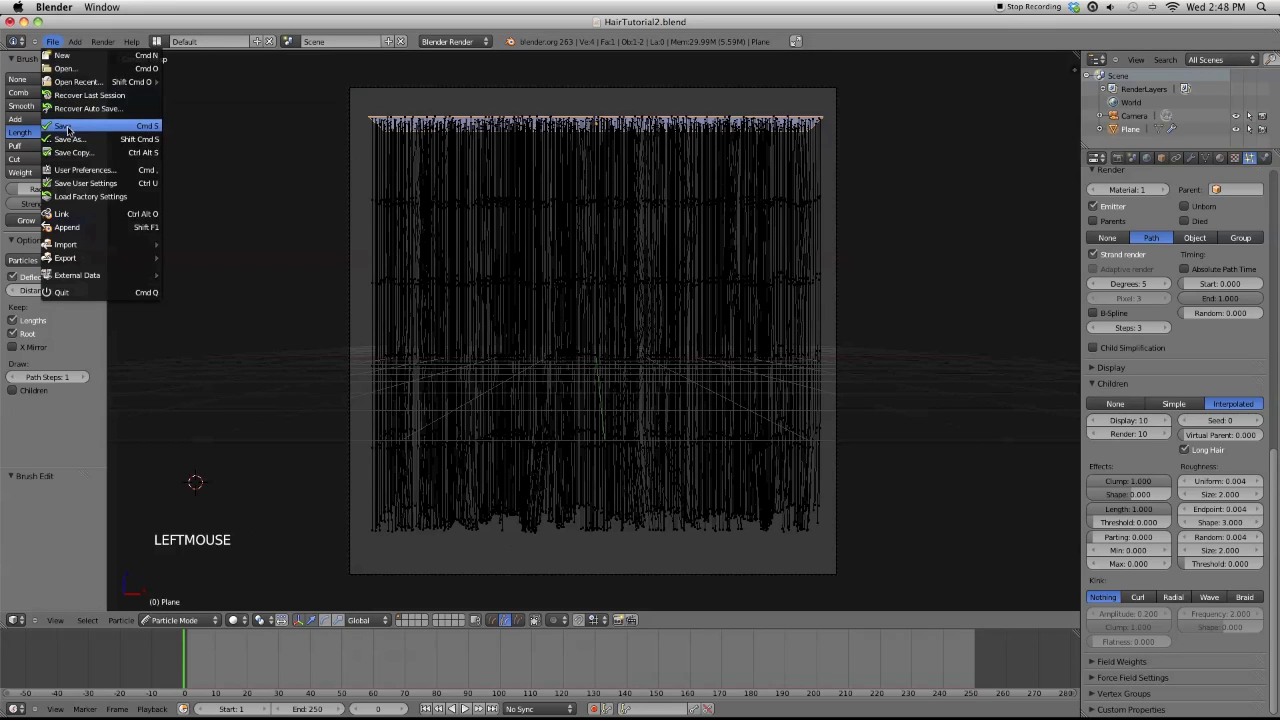
left_click(67, 129)
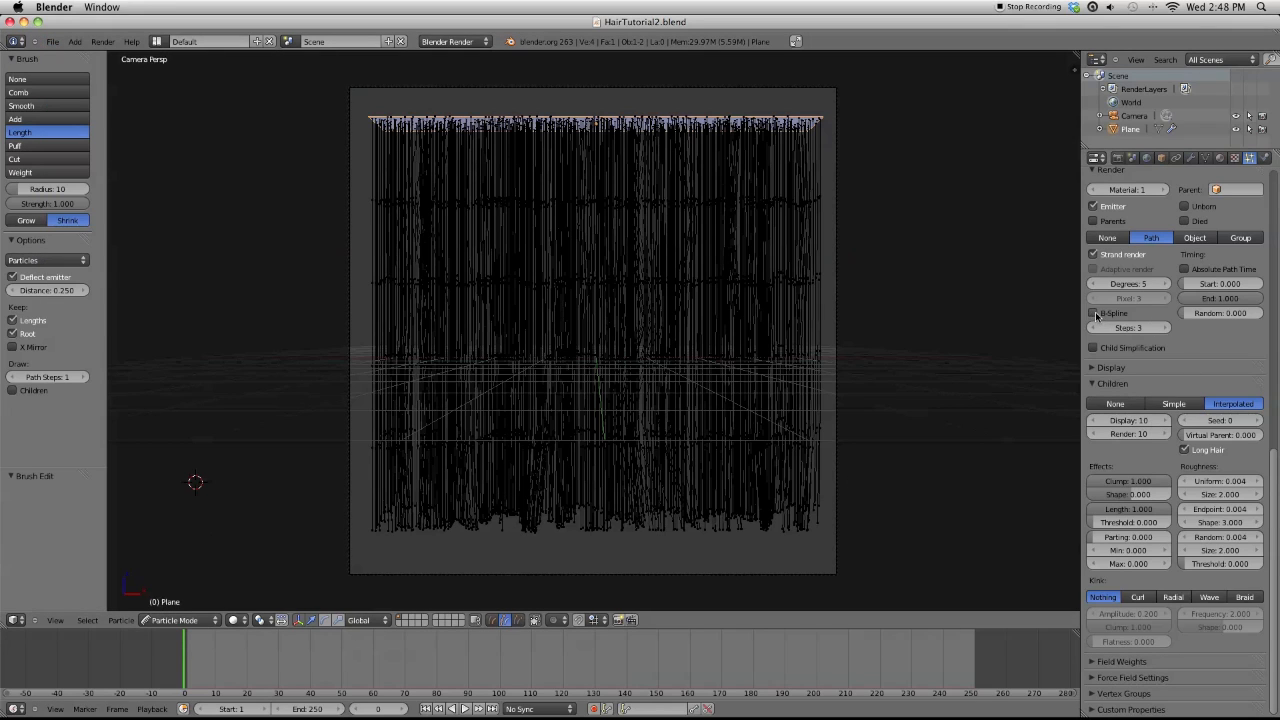
Enable B-Spline interpolation for the hair strand rendering and set the render steps to 5
left_click(1094, 313)
left_click(1119, 327)
type("5")
key("Return")
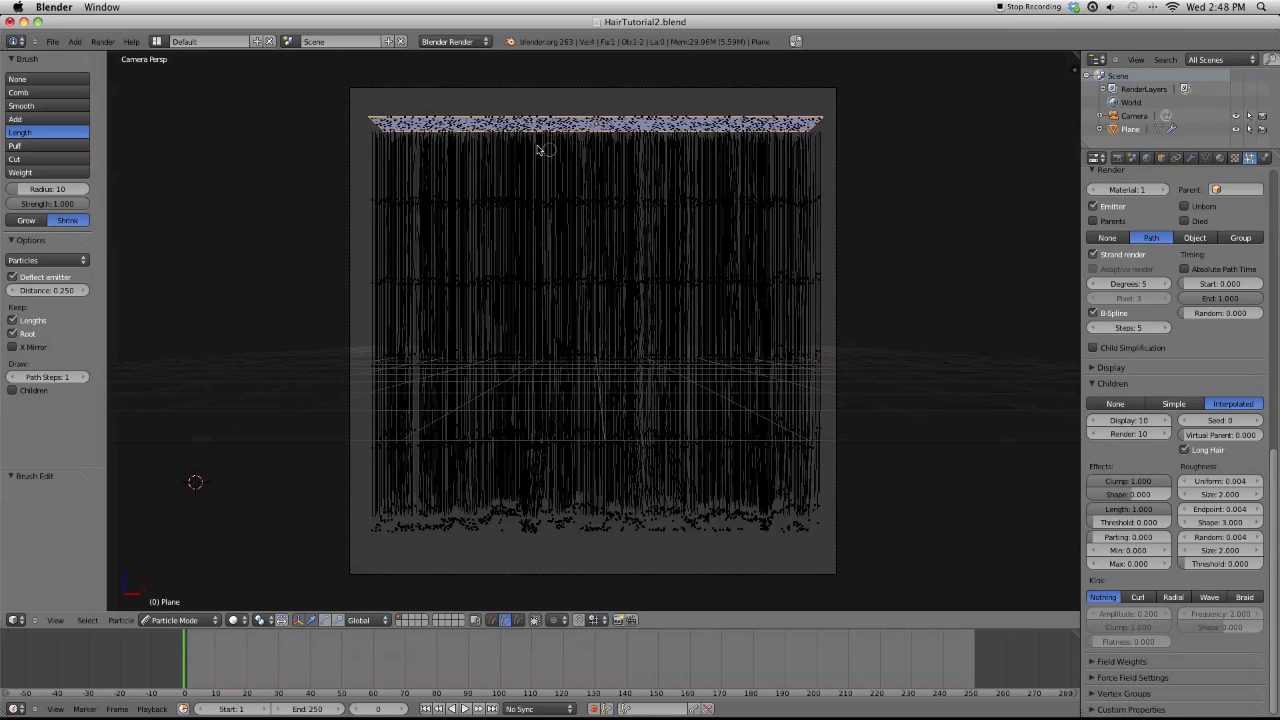
Render the hair plane, examine the strands and tips of the result at full size, and close the render
left_click(102, 42)
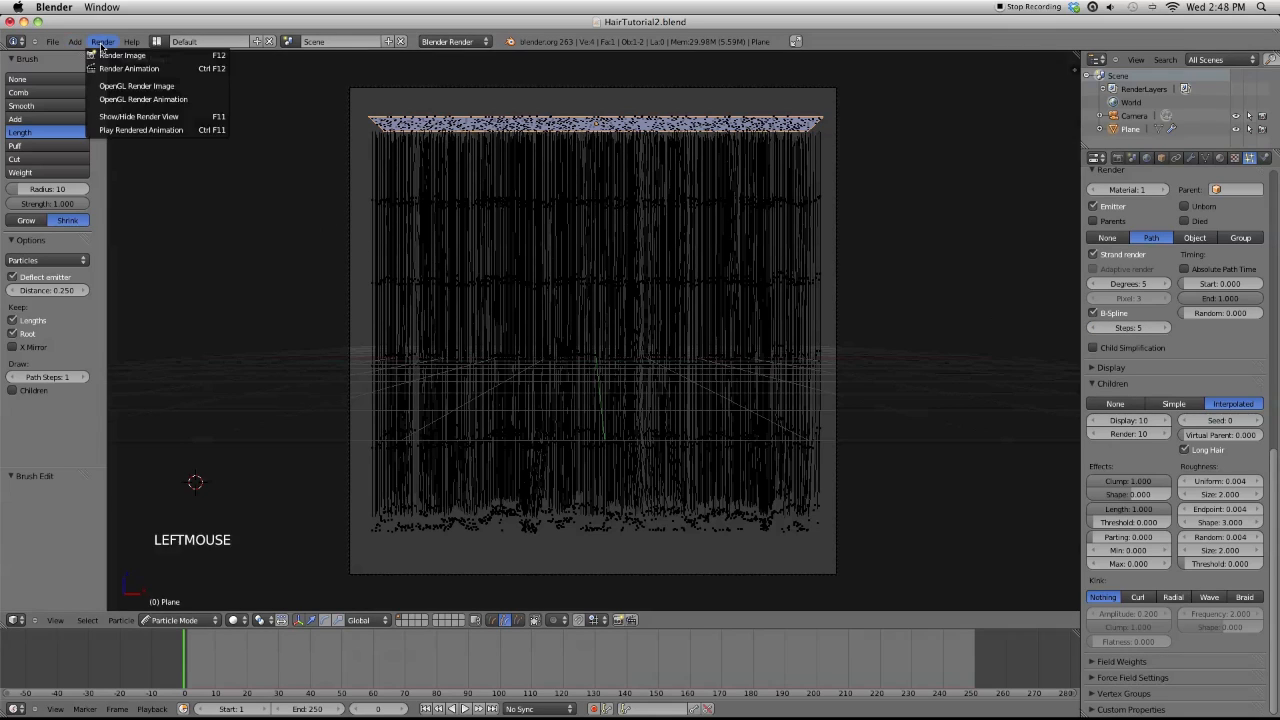
left_click(110, 55)
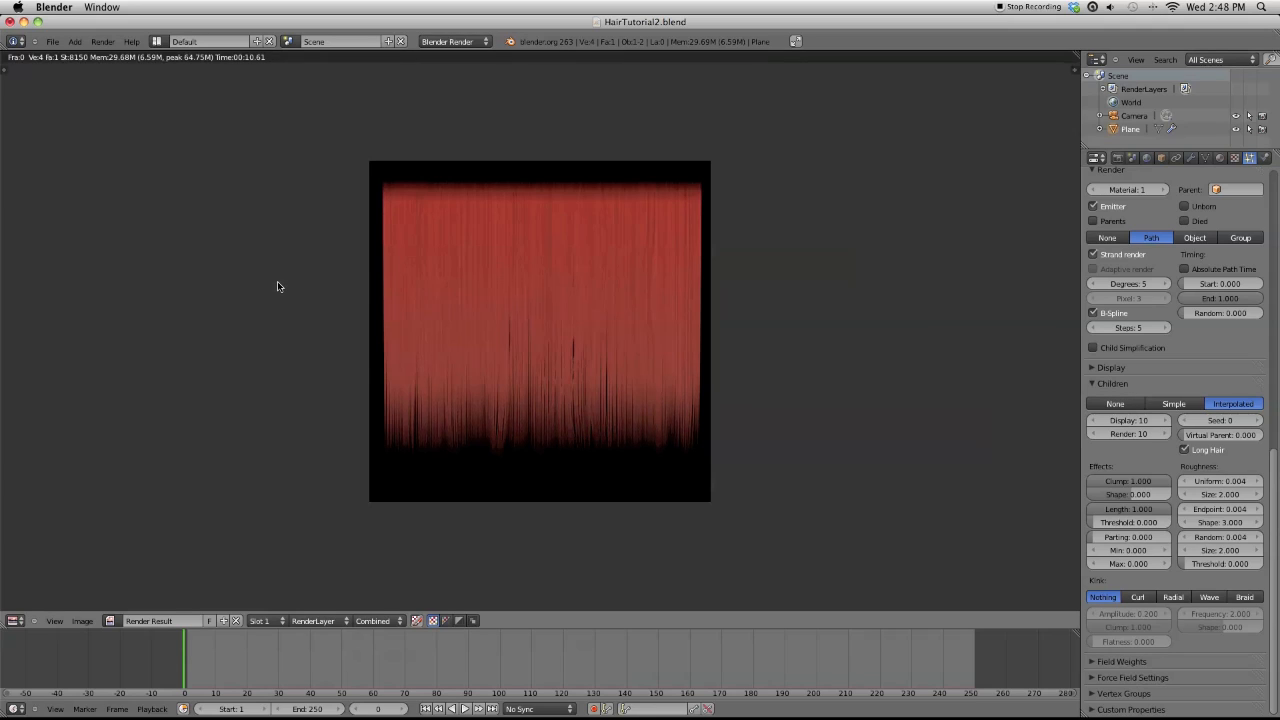
scroll(277, 287, "up", 3)
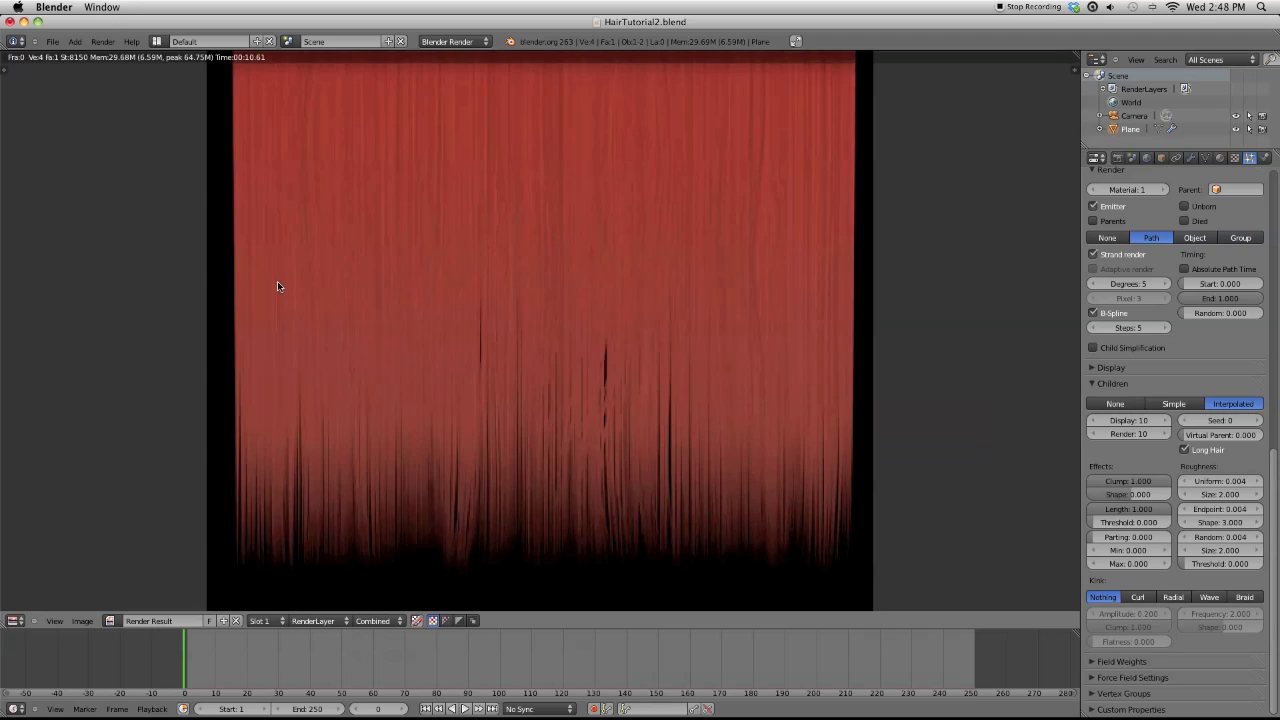
scroll(277, 287, "down", 1)
key("ctrl+Up")
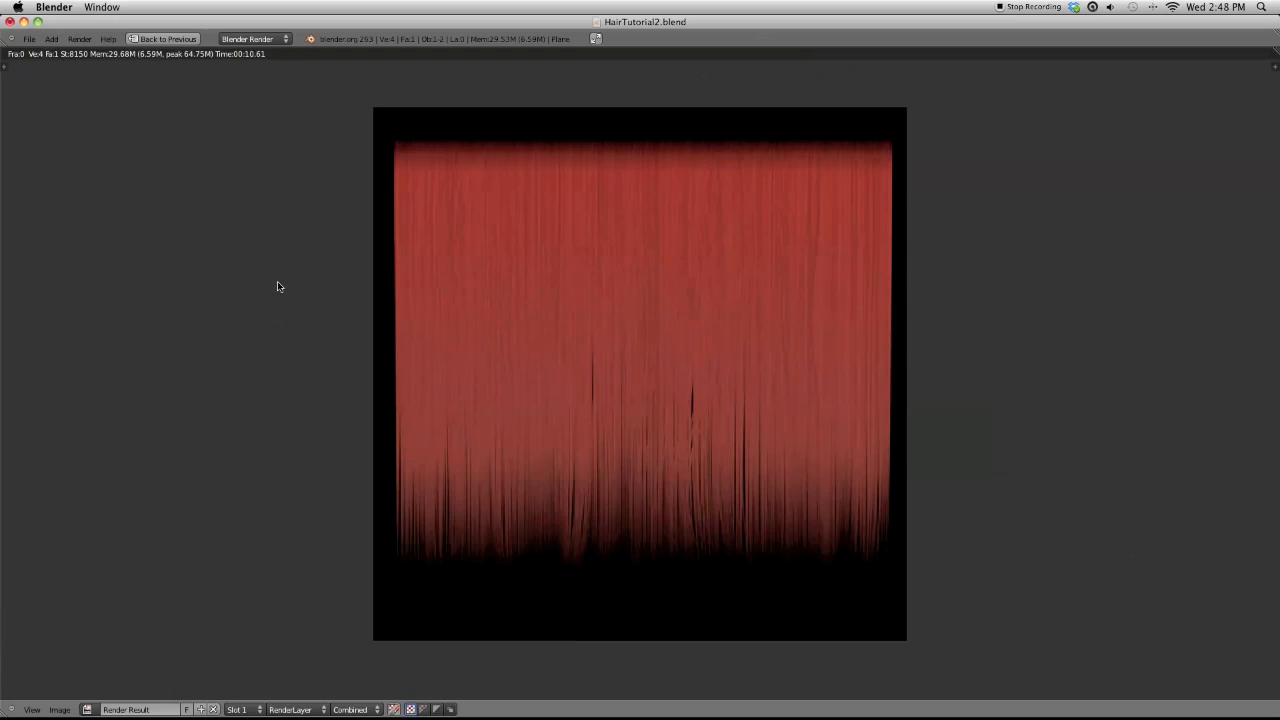
scroll(277, 287, "up", 1)
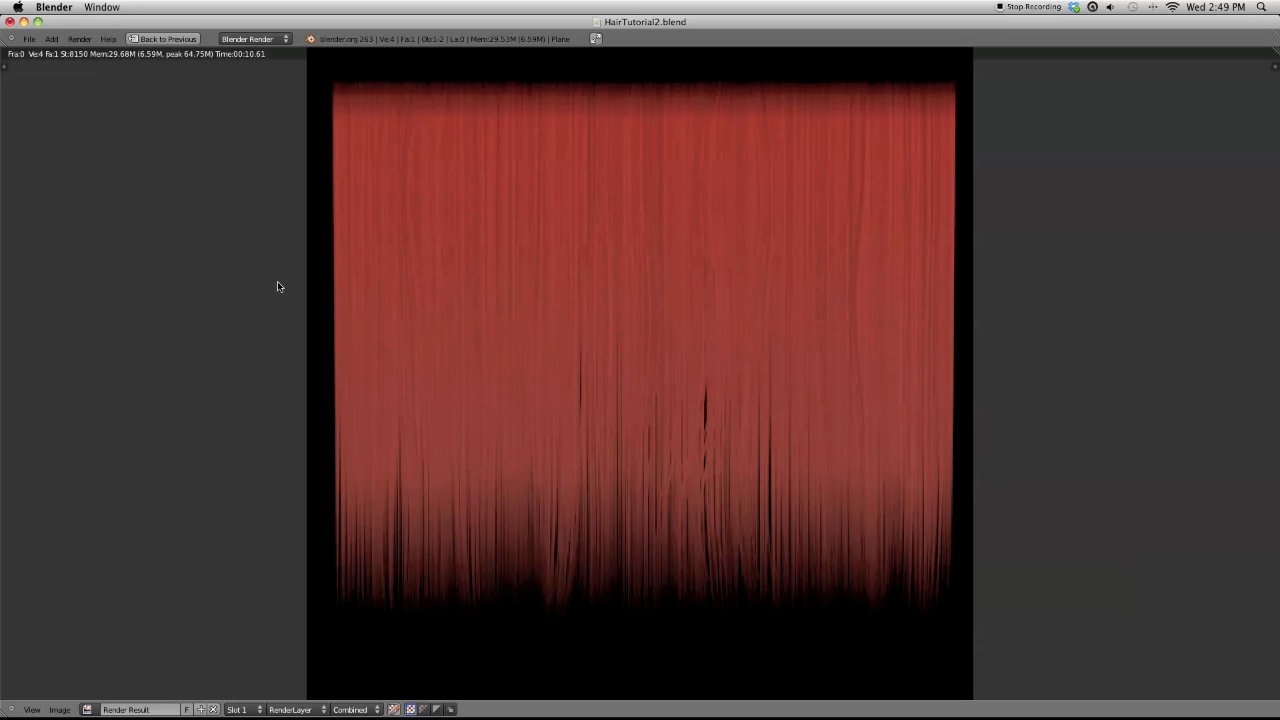
key("Escape")
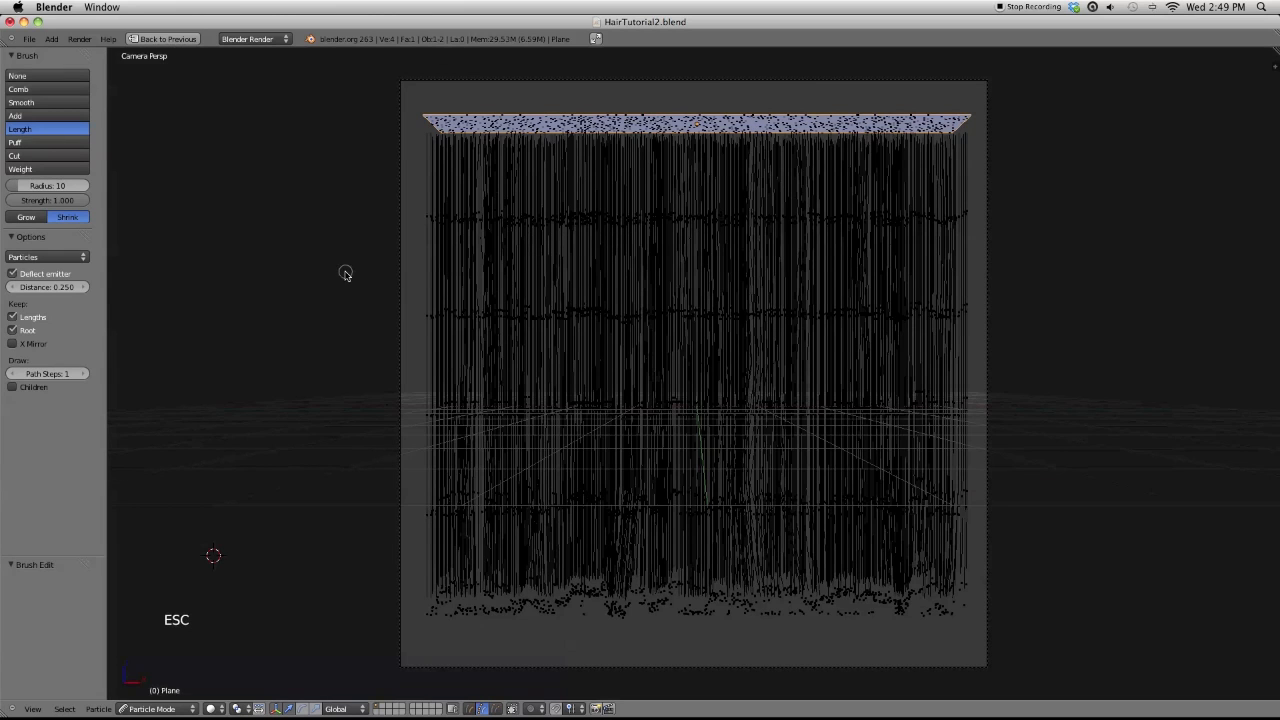
Examine the combed hair plane from an angled view, return to the camera view, and restore the multi-editor layout
key("KP_0")
key("KP_4")
key("KP_4")
key("KP_4")
key("KP_8")
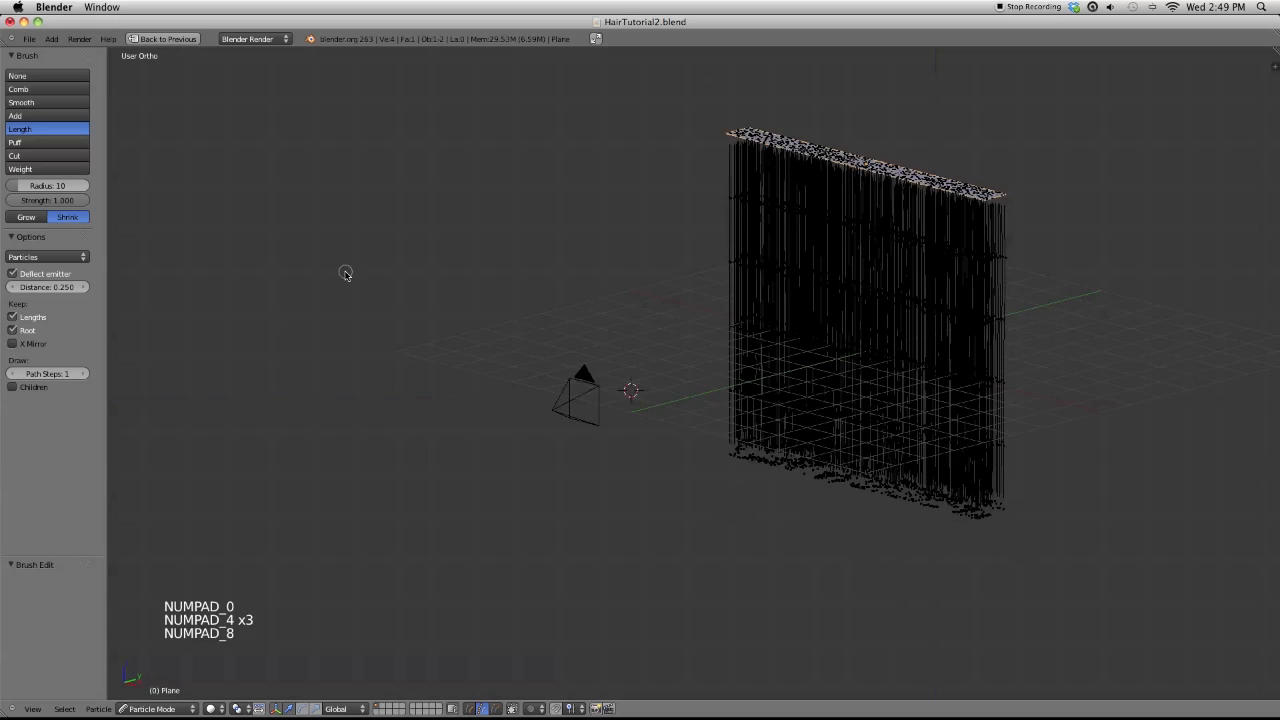
key("KP_0")
key("KP_Subtract")
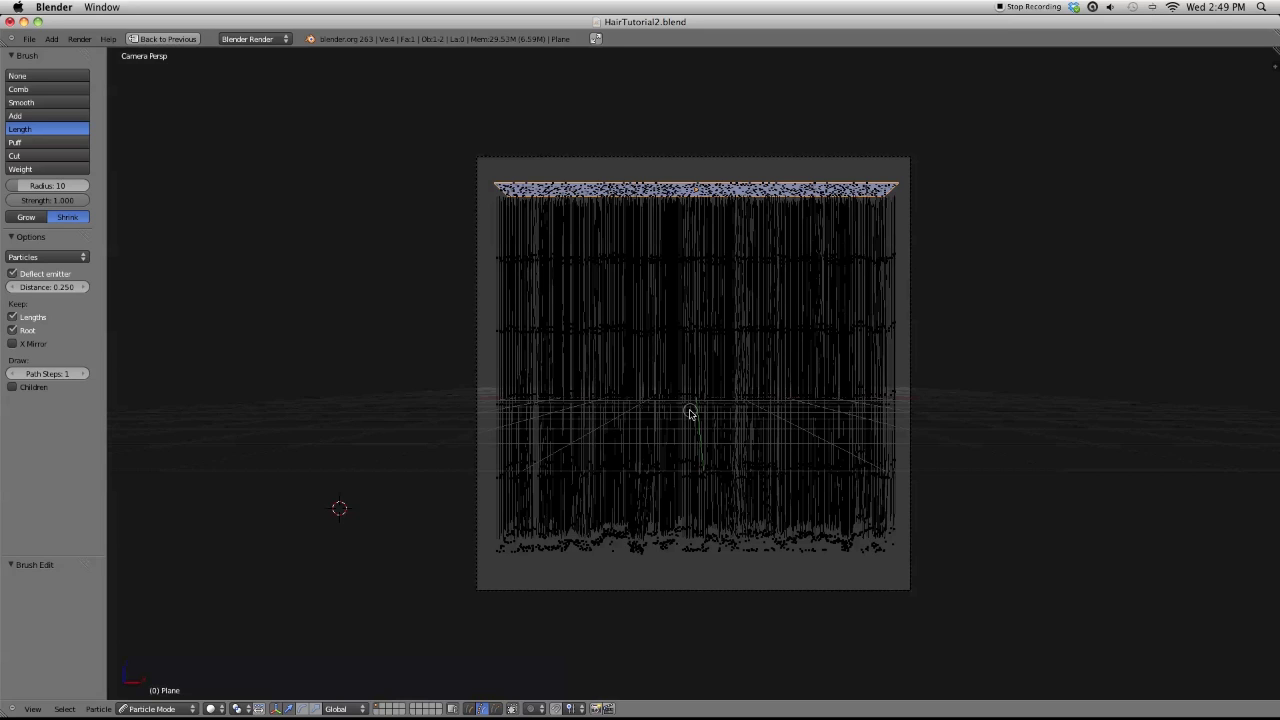
key("ctrl+Up")
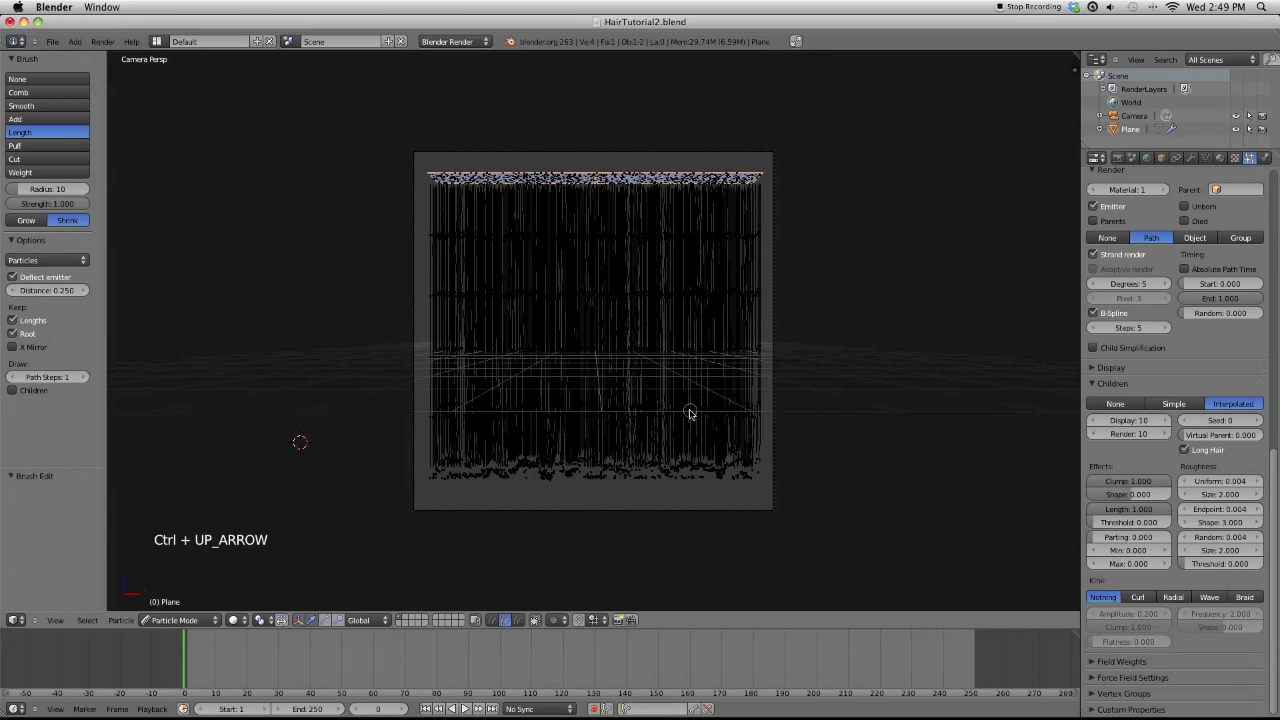
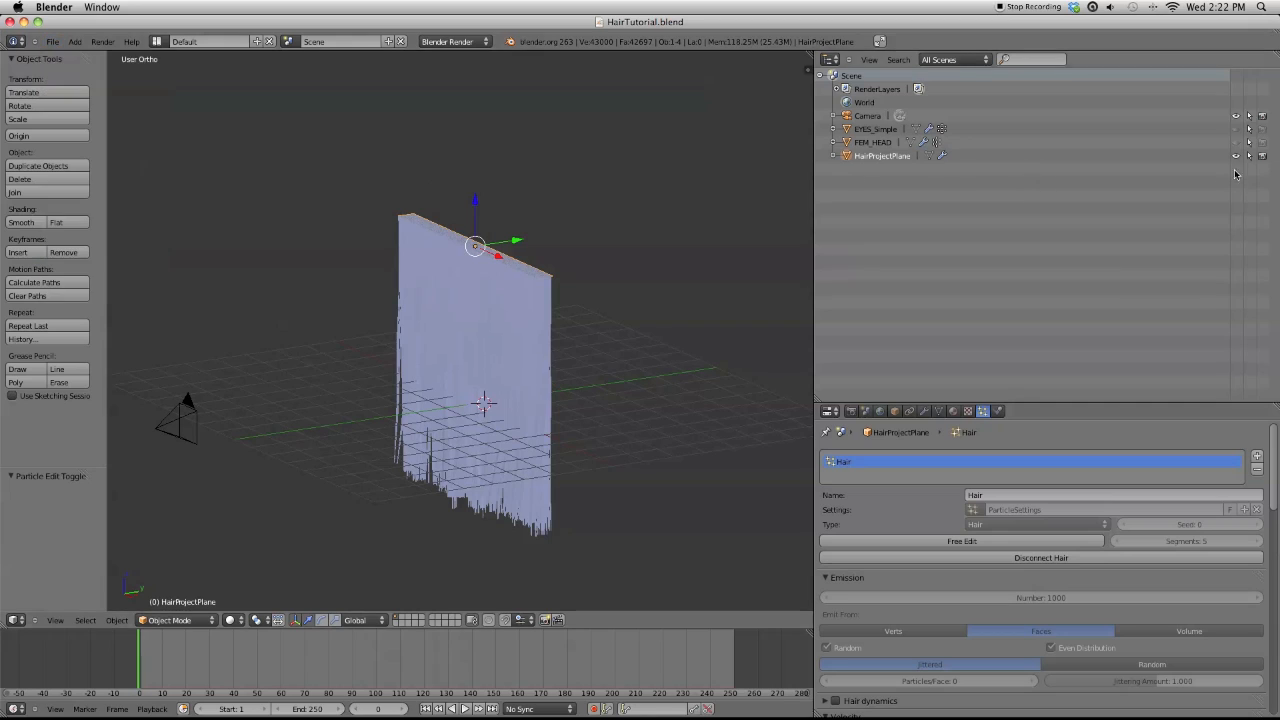
Hide HairProjectPlane and the Camera from the viewport and render, and show FEM_HEAD and EYES_Simple in the viewport
left_click(1238, 156)
left_click(1262, 156)
left_click(1236, 116)
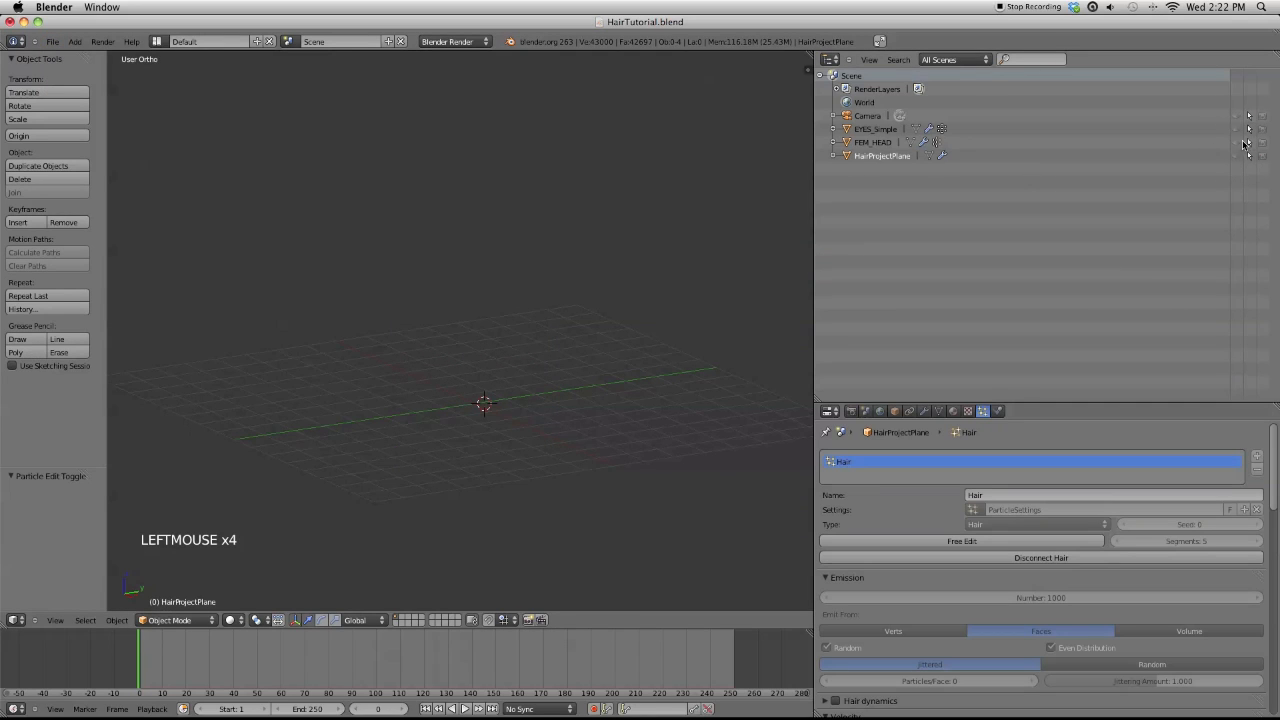
left_click(1238, 142)
left_click(1237, 129)
Frame the whole female head and neck in the front orthographic view
key("KP_1")
key("KP_Add")
key("KP_Add")
key("KP_Add")
key("KP_Add")
key("KP_Add")
key("KP_Add")
key("KP_Add")
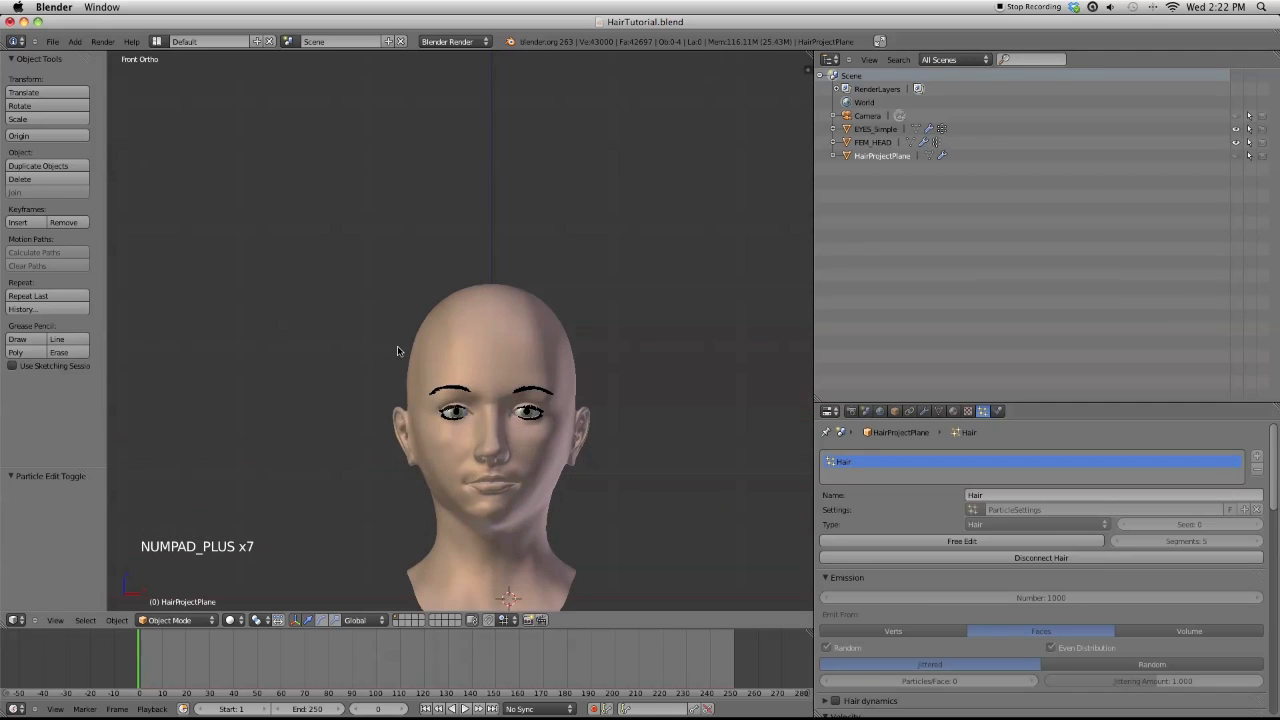
key("ctrl+KP_2")
key("ctrl+KP_2")
key("ctrl+KP_2")
key("ctrl+KP_2")
key("ctrl+KP_2")
key("ctrl+KP_2")
key("ctrl+KP_6")
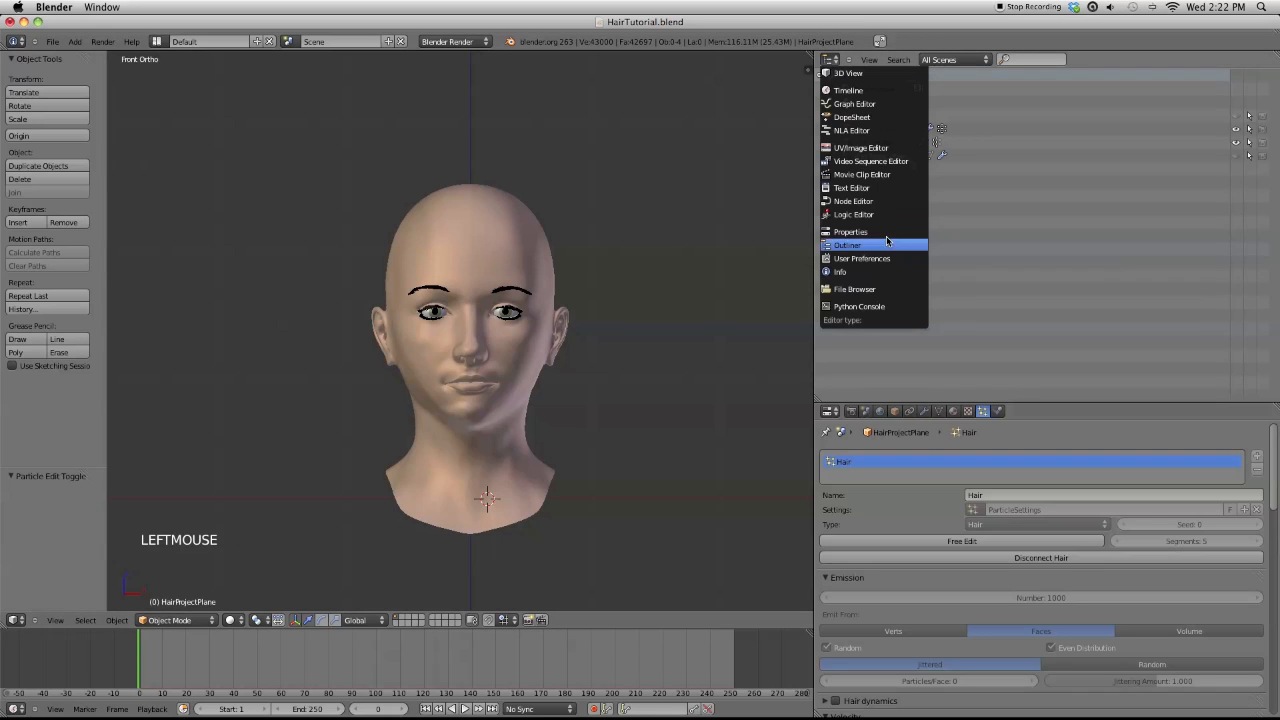
Switch the Outliner area to the UV/Image Editor, fit HairTutorial1.png in it, and display the hair plane's texture and material settings
left_click(862, 148)
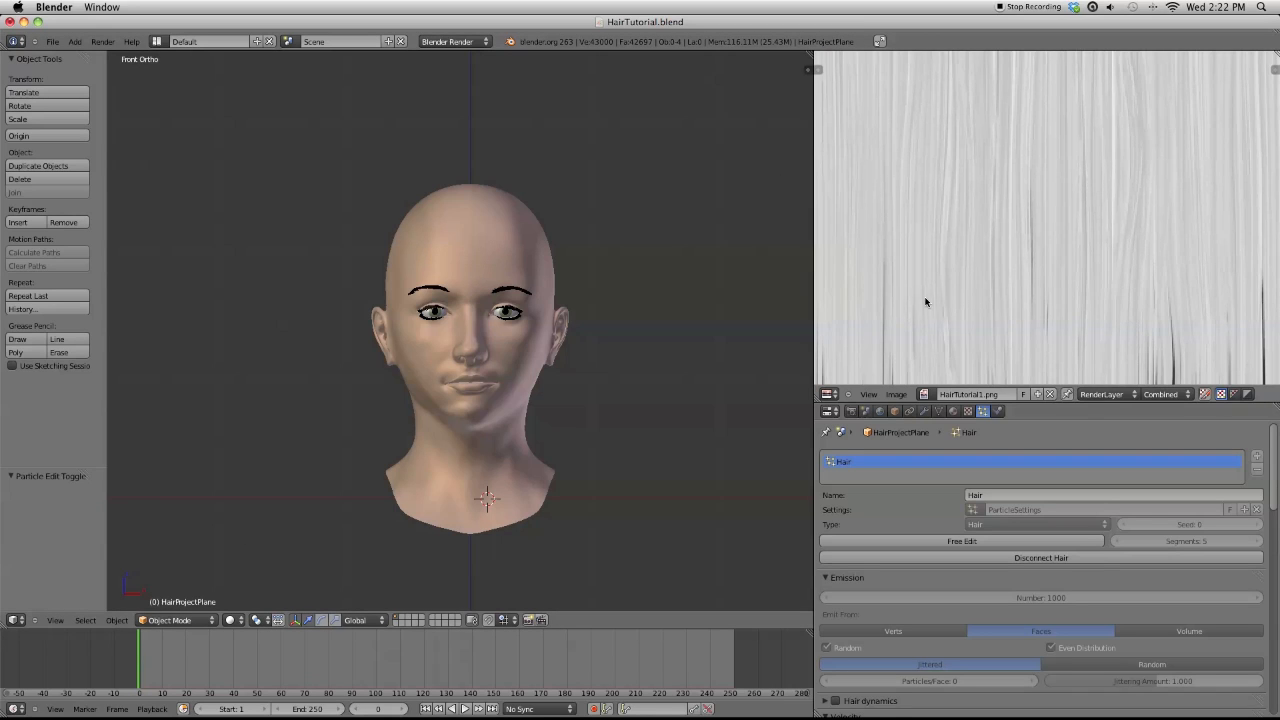
scroll(928, 296, "down", 4)
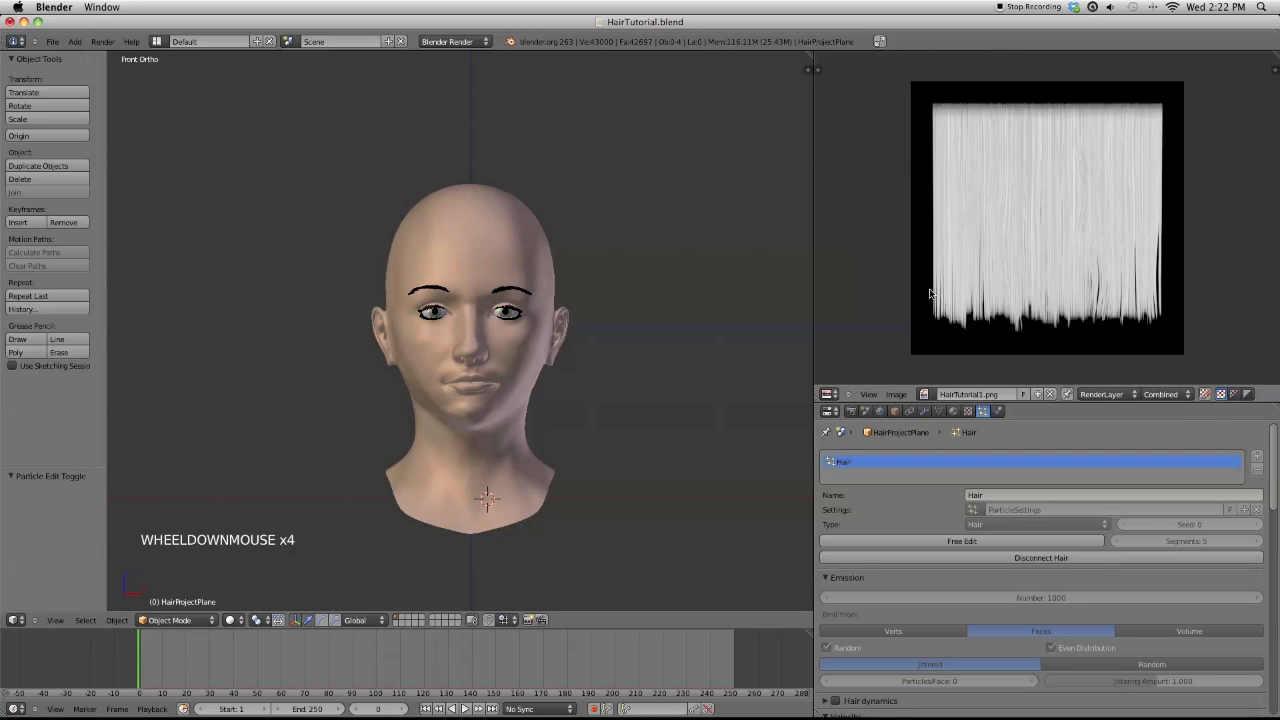
left_click(955, 412)
left_click(968, 412)
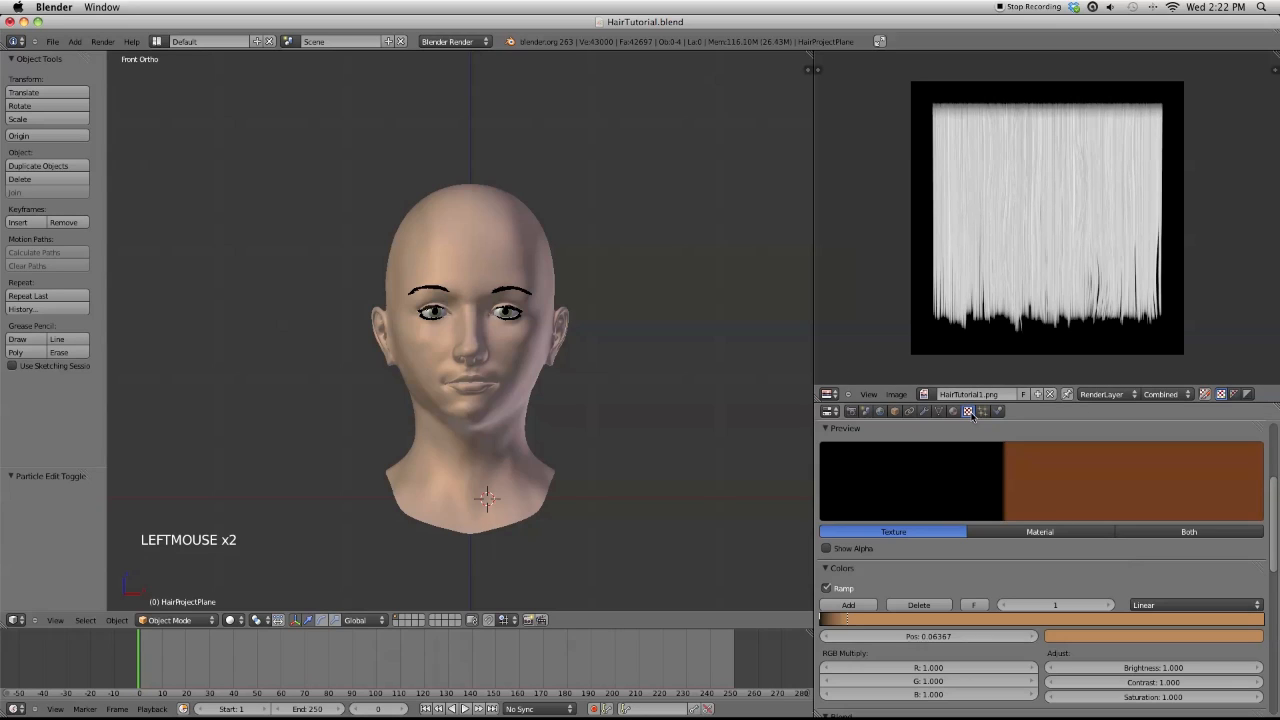
left_click(955, 412)
Add a mesh plane and set its X, Y and Z location to 0
key("shift+a")
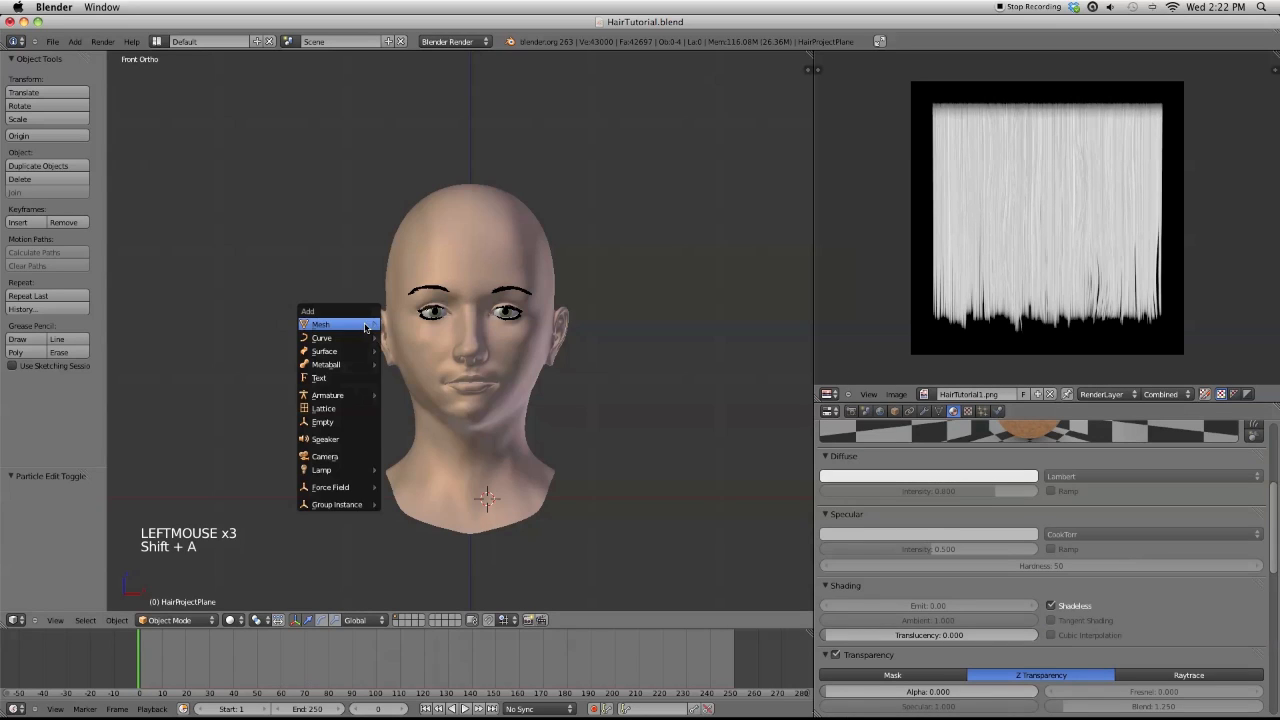
left_click(400, 326)
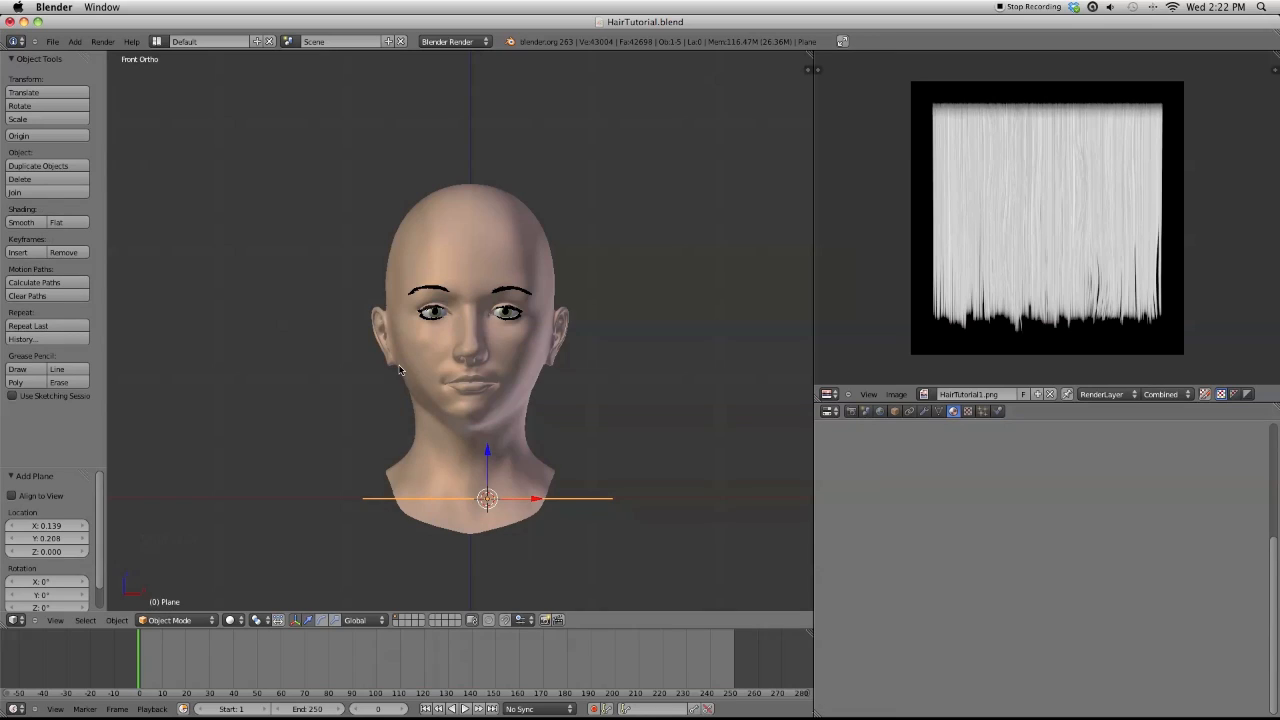
left_click(893, 411)
double_click(887, 510)
type("0")
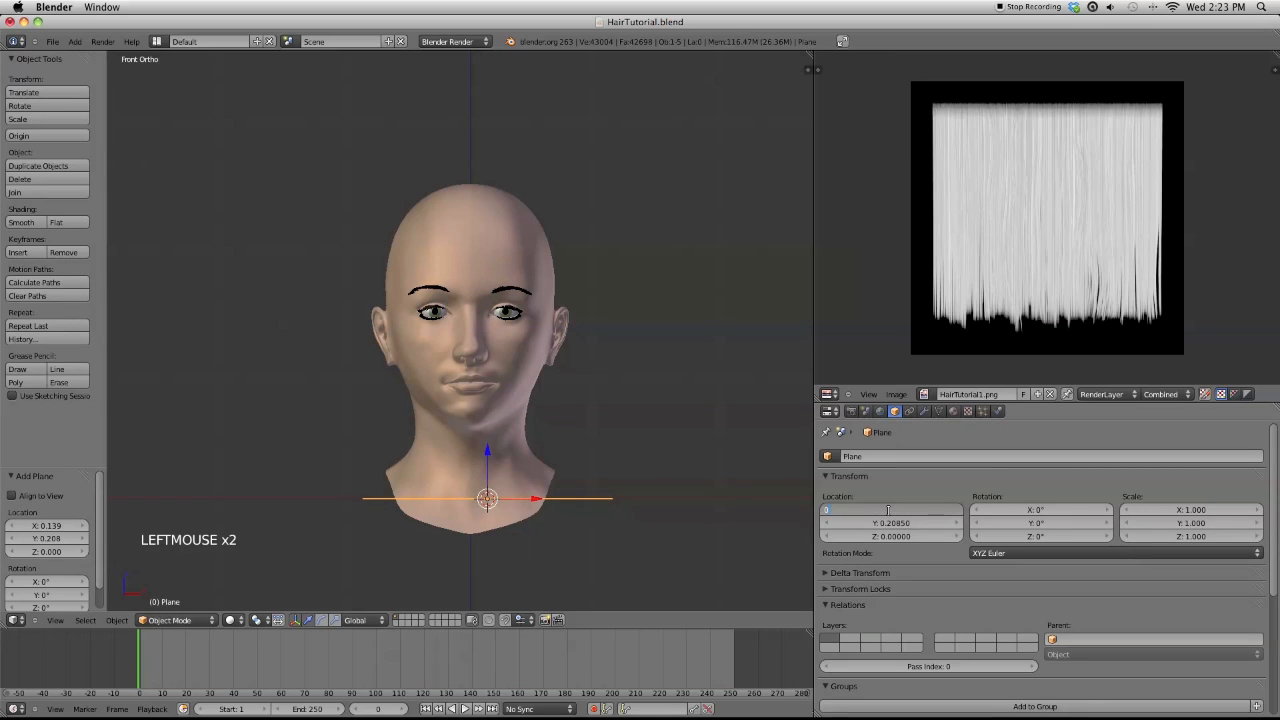
key("Tab")
type("0")
key("Tab")
type("0")
key("Return")
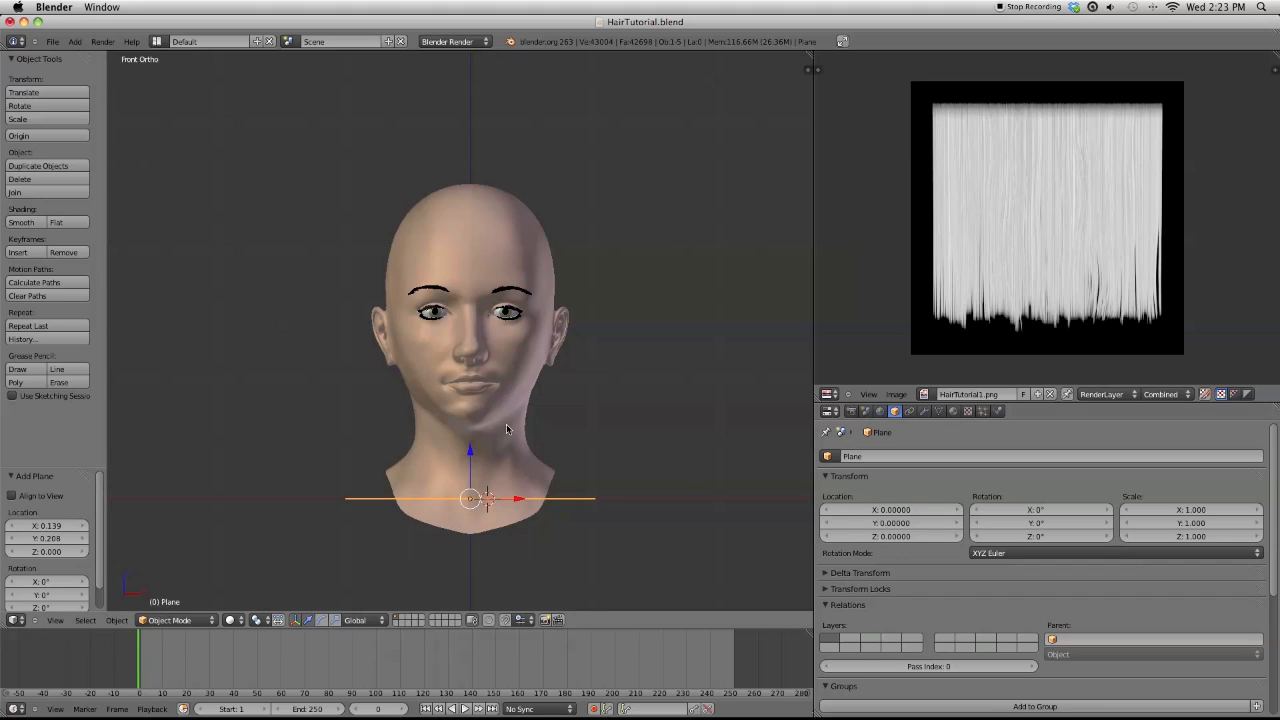
Raise the plane along the Z axis to eye level on the head and set its Z location to 1.5
key("g")
key("z")
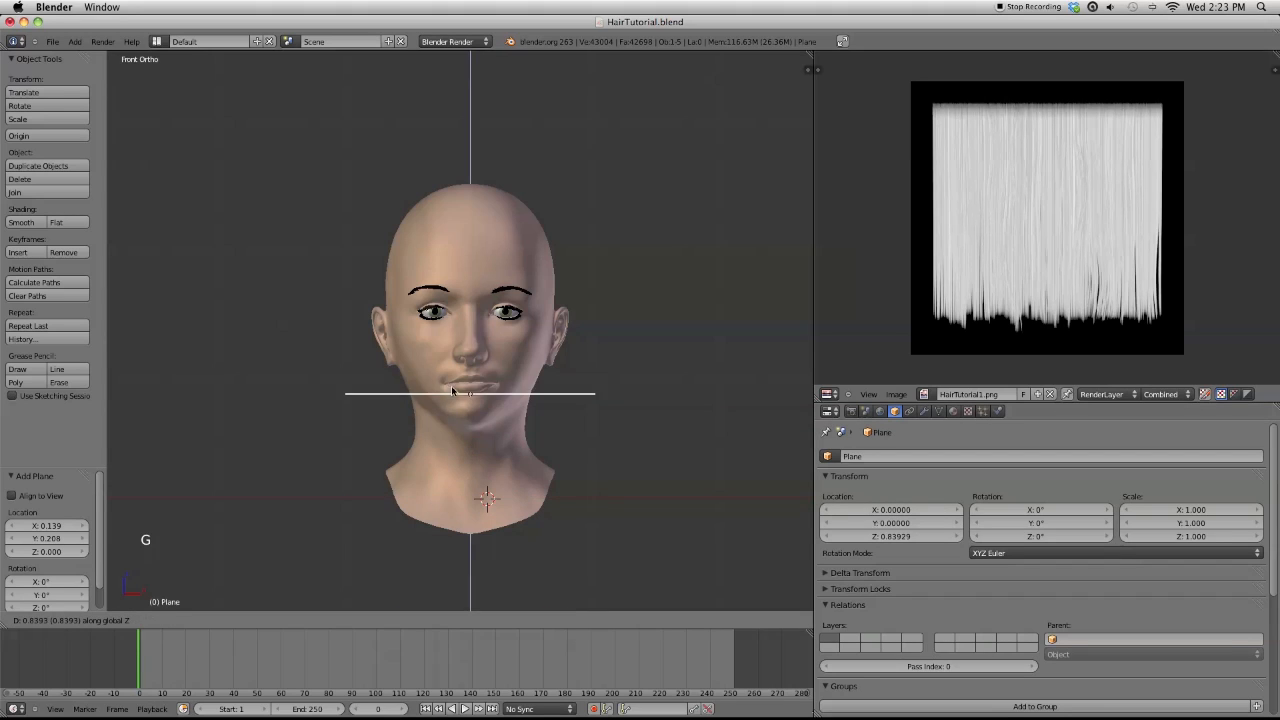
left_click(452, 371)
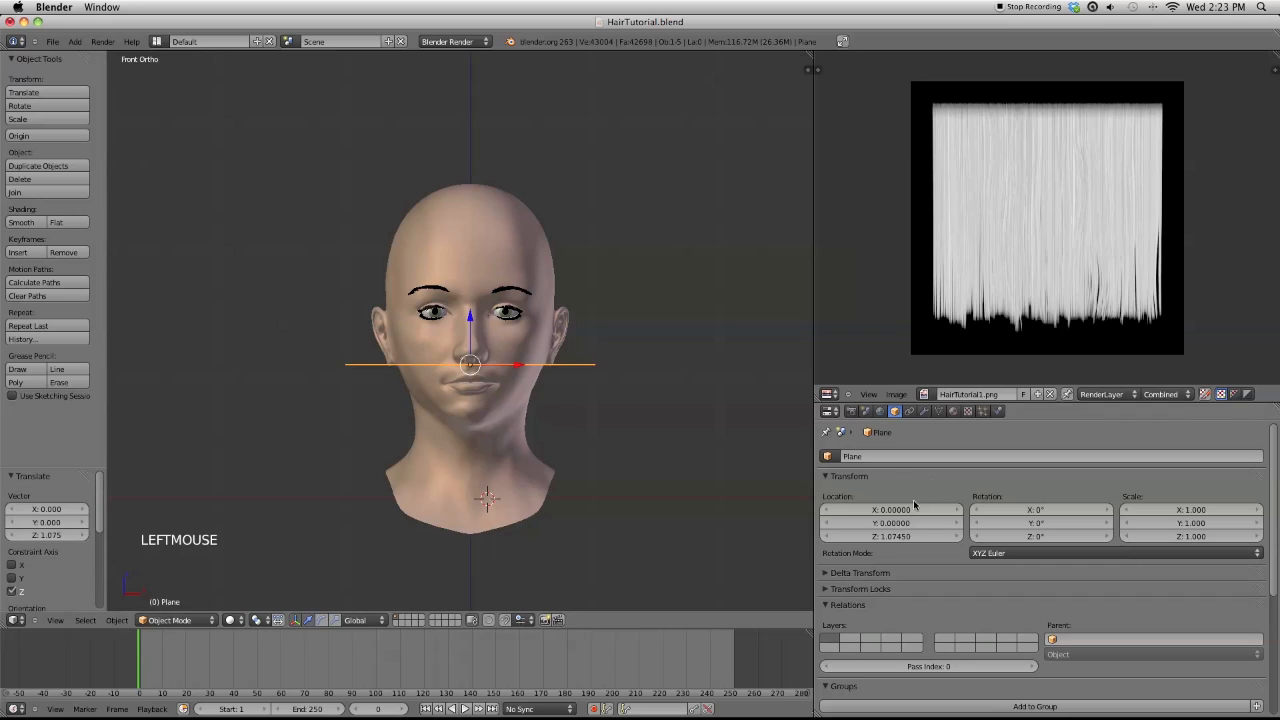
left_click(906, 535)
type("1.5")
key("Return")
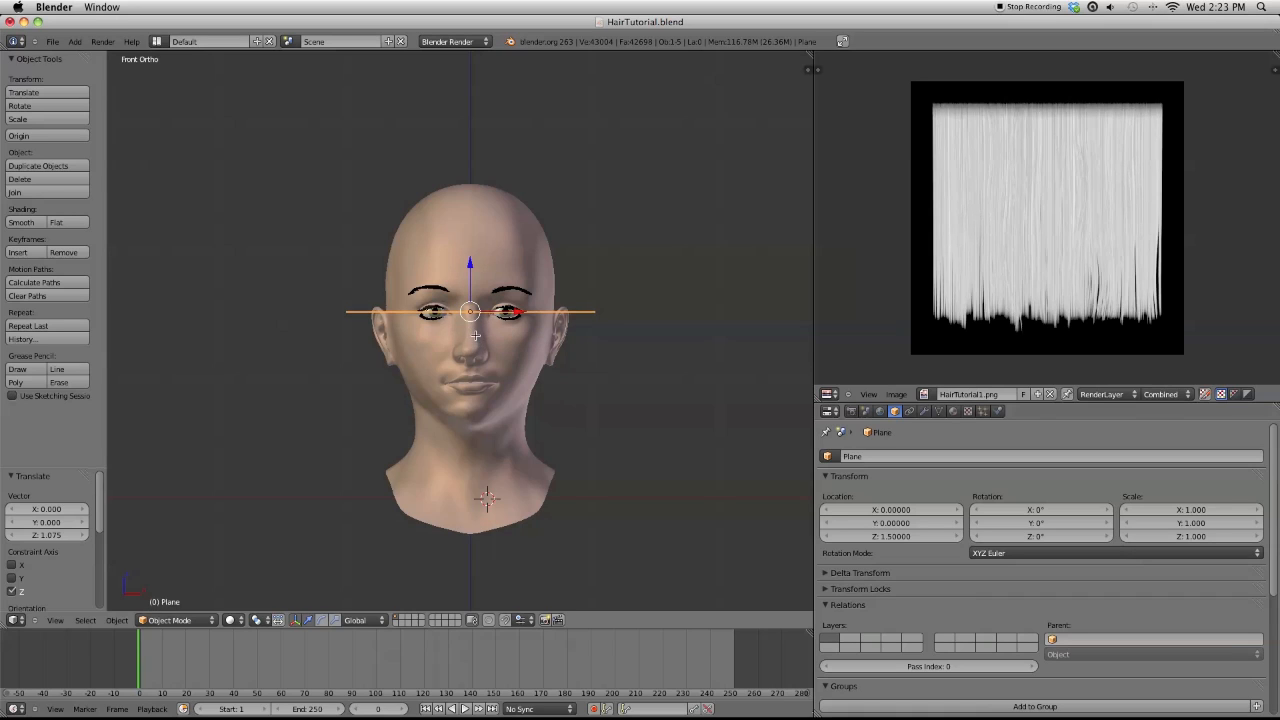
In Edit Mode, move the plane's geometry about 1.0 in X and 1.0 in Z so one edge meets the head's crown at the centre line
key("Tab")
key("g")
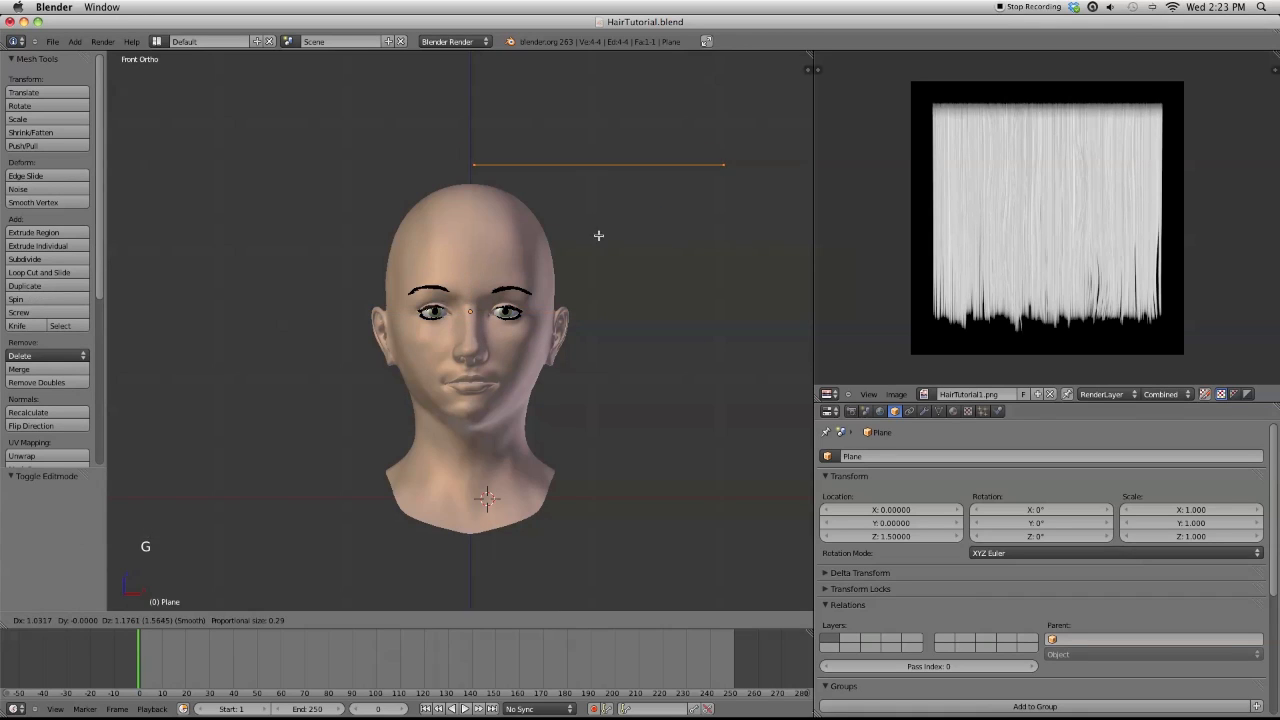
left_click(595, 245)
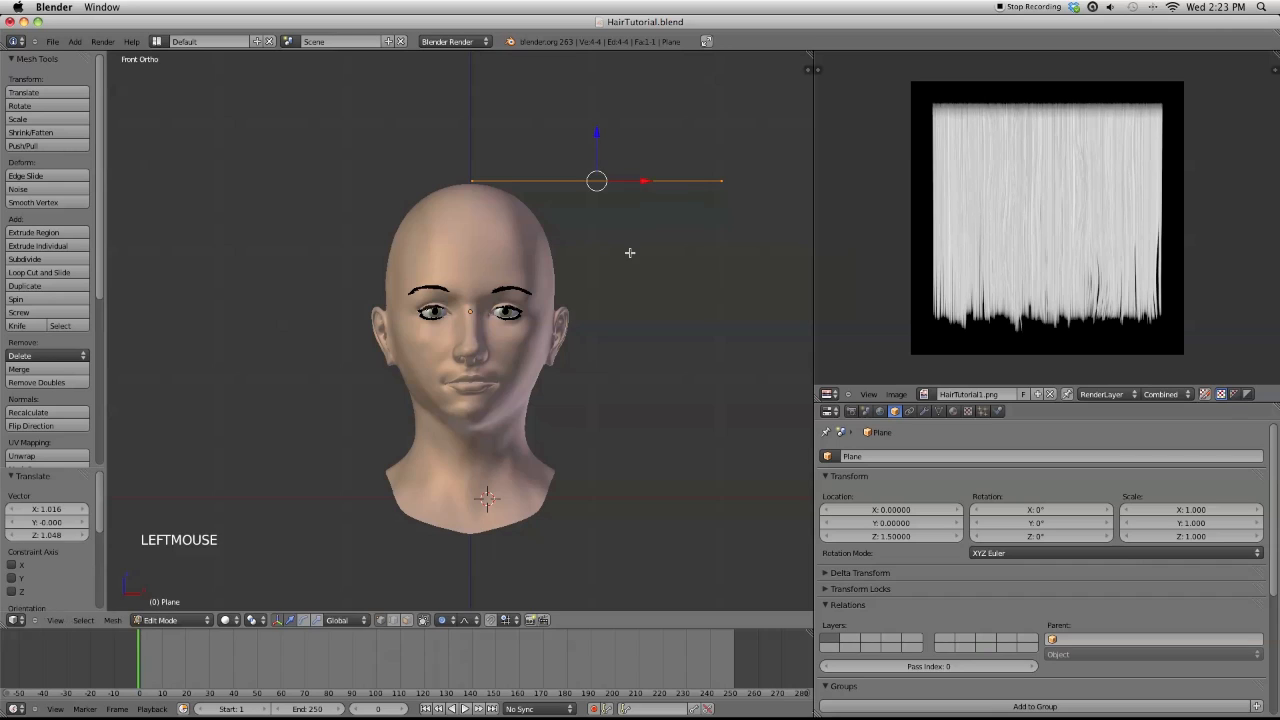
Unwrap the plane and scale its UVs by about 0.87 to fit around the hair in HairTutorial1.png
key("KP_7")
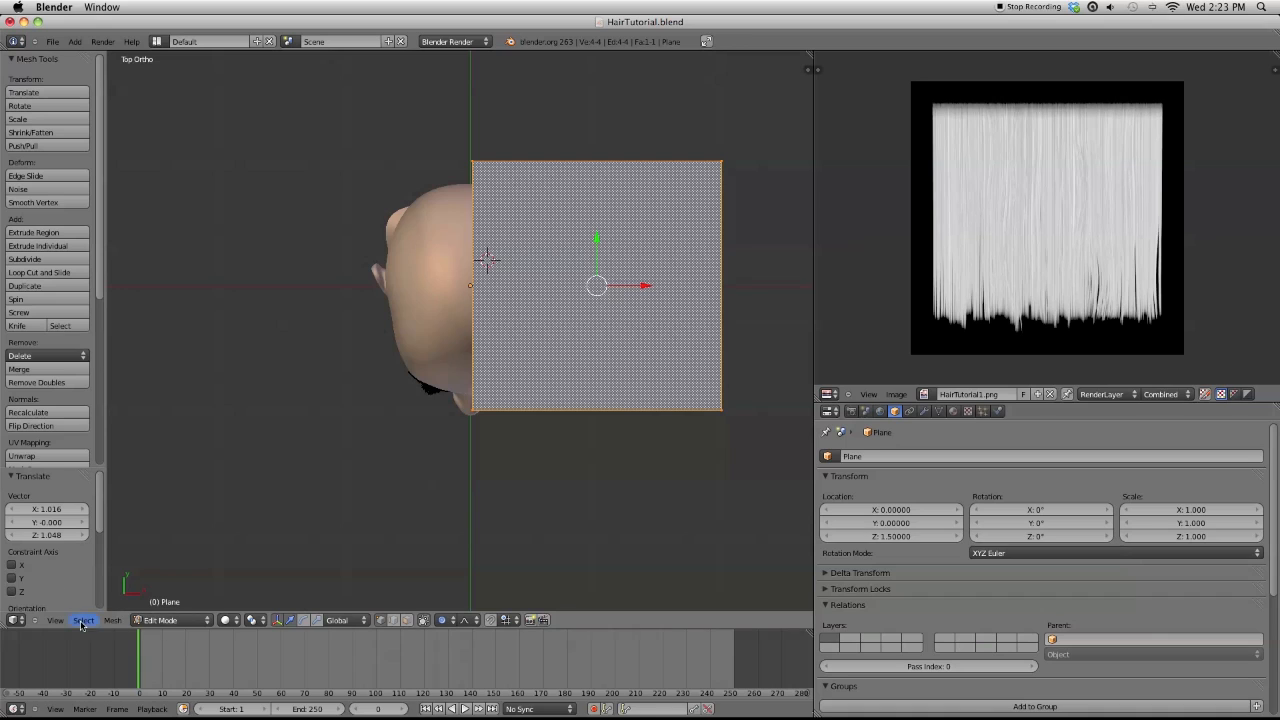
left_click(38, 456)
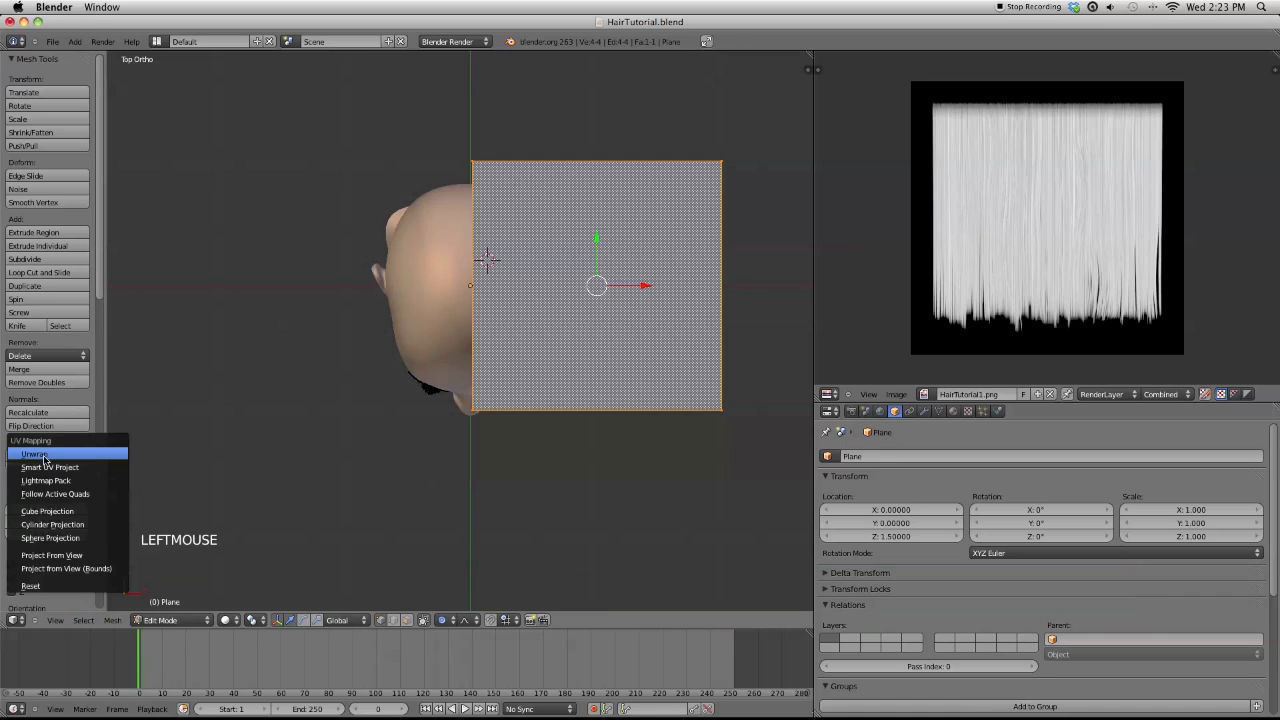
left_click(40, 450)
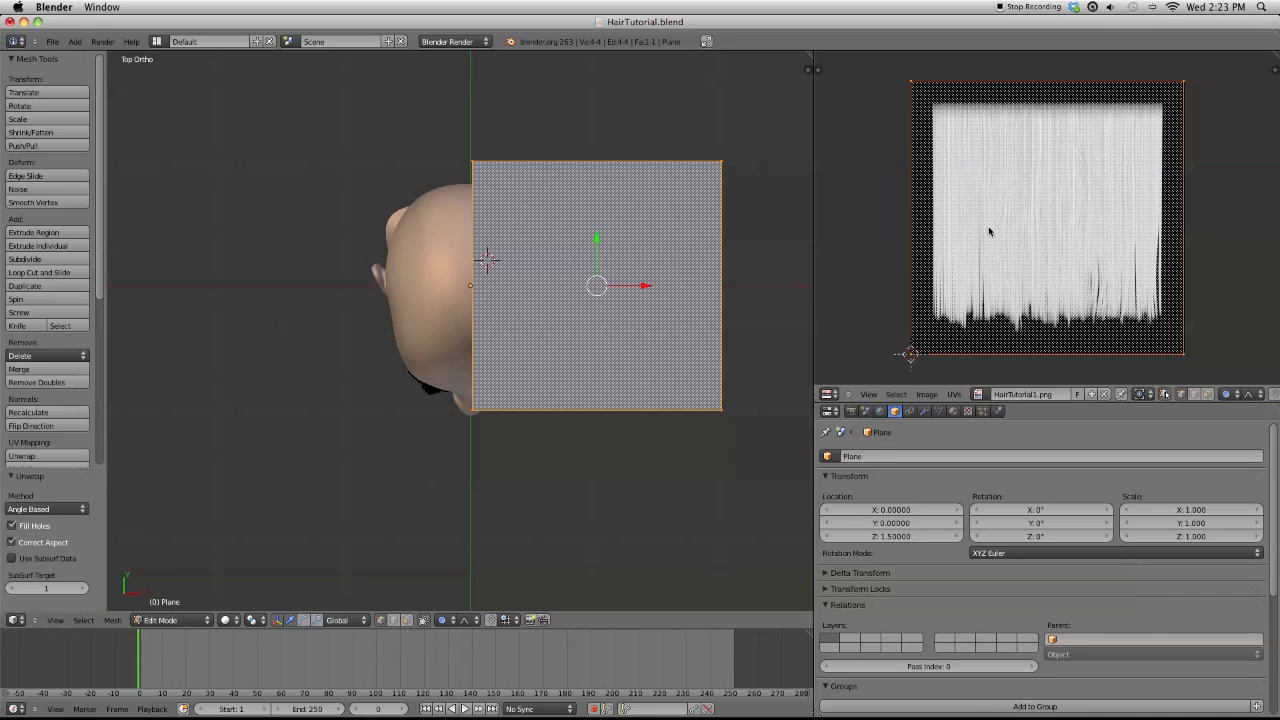
left_click(886, 229)
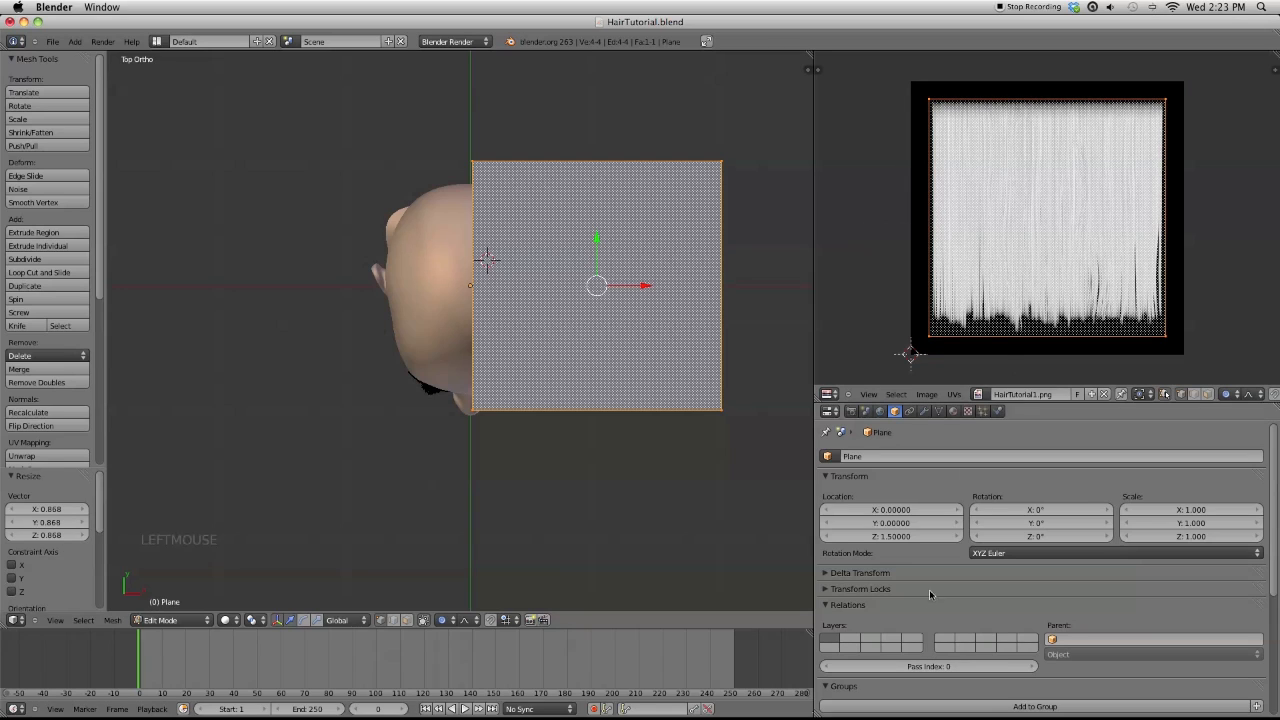
Assign the existing material named Material to the plane
left_click(953, 411)
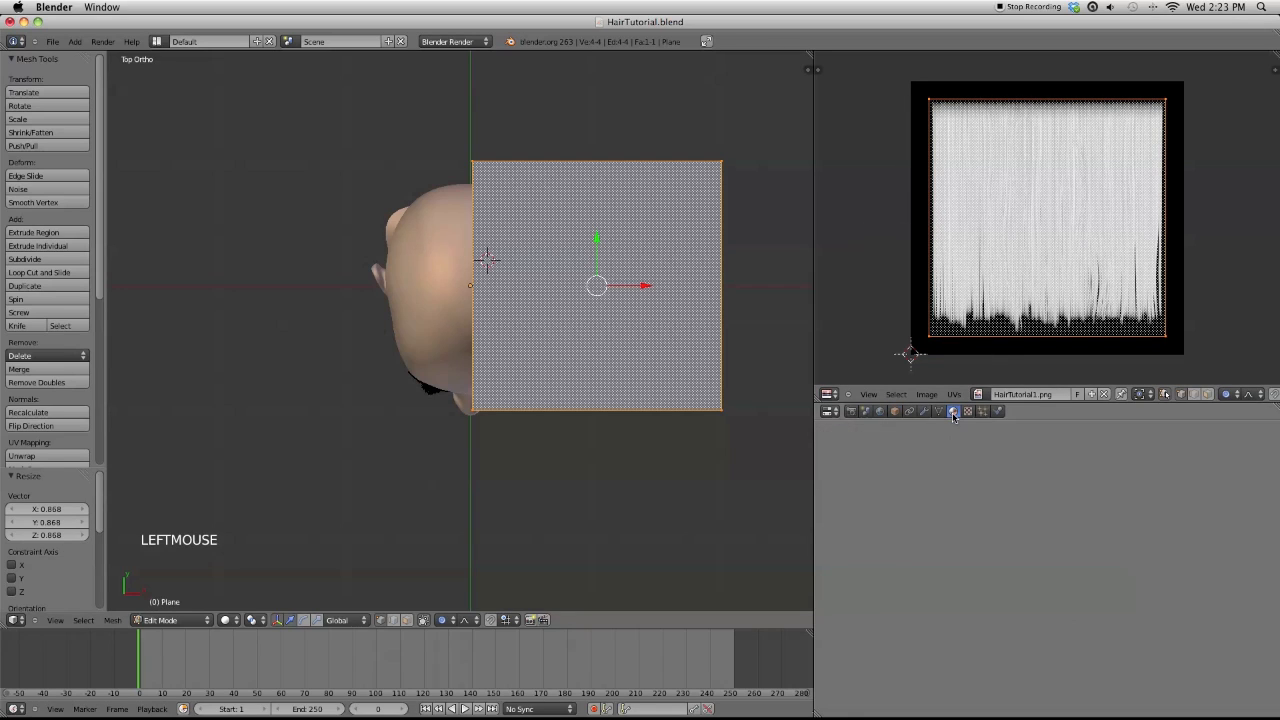
scroll(980, 468, "up", 8)
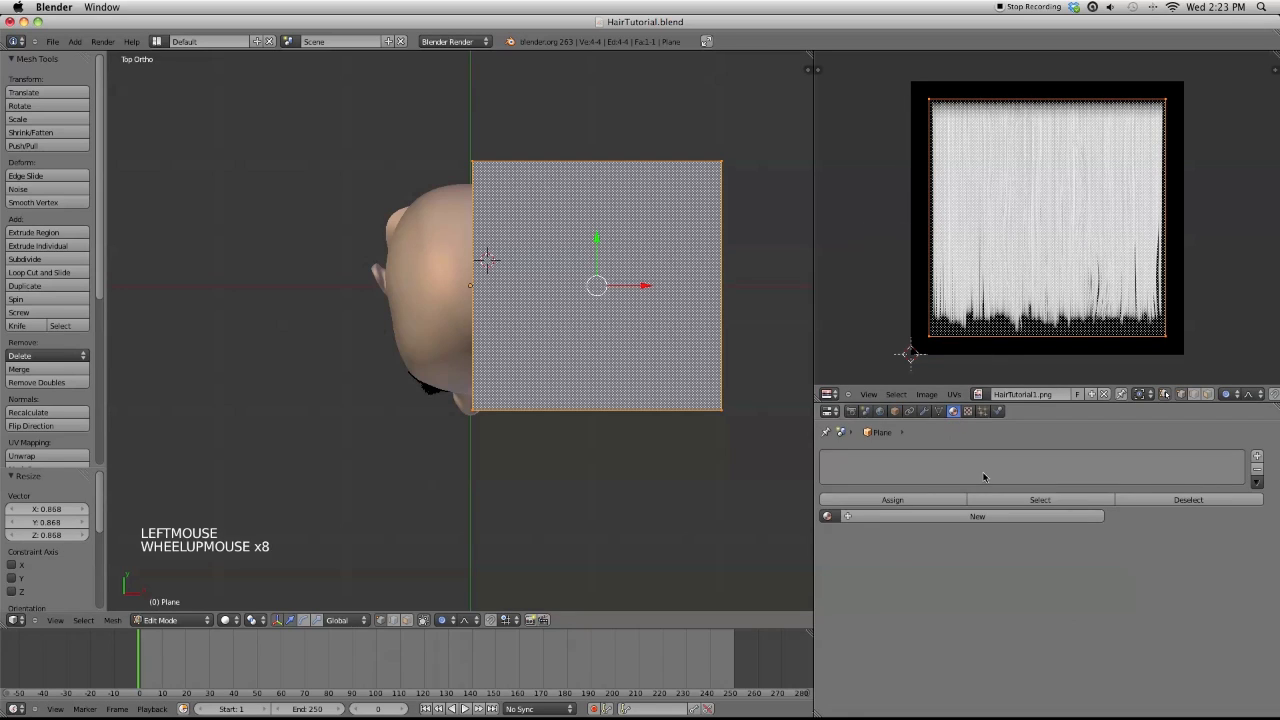
left_click(827, 516)
type("ma")
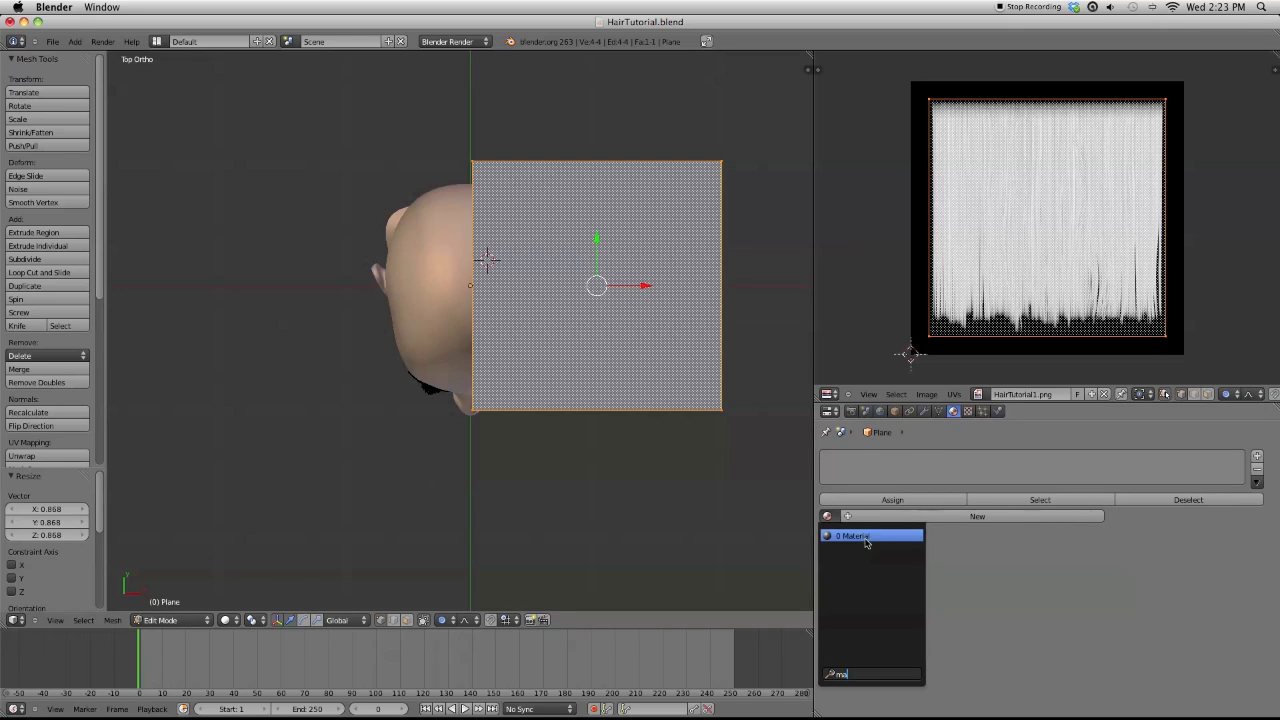
left_click(866, 540)
Unlink the HairTutorial1.png image texture from the material's first texture slot
left_click(967, 412)
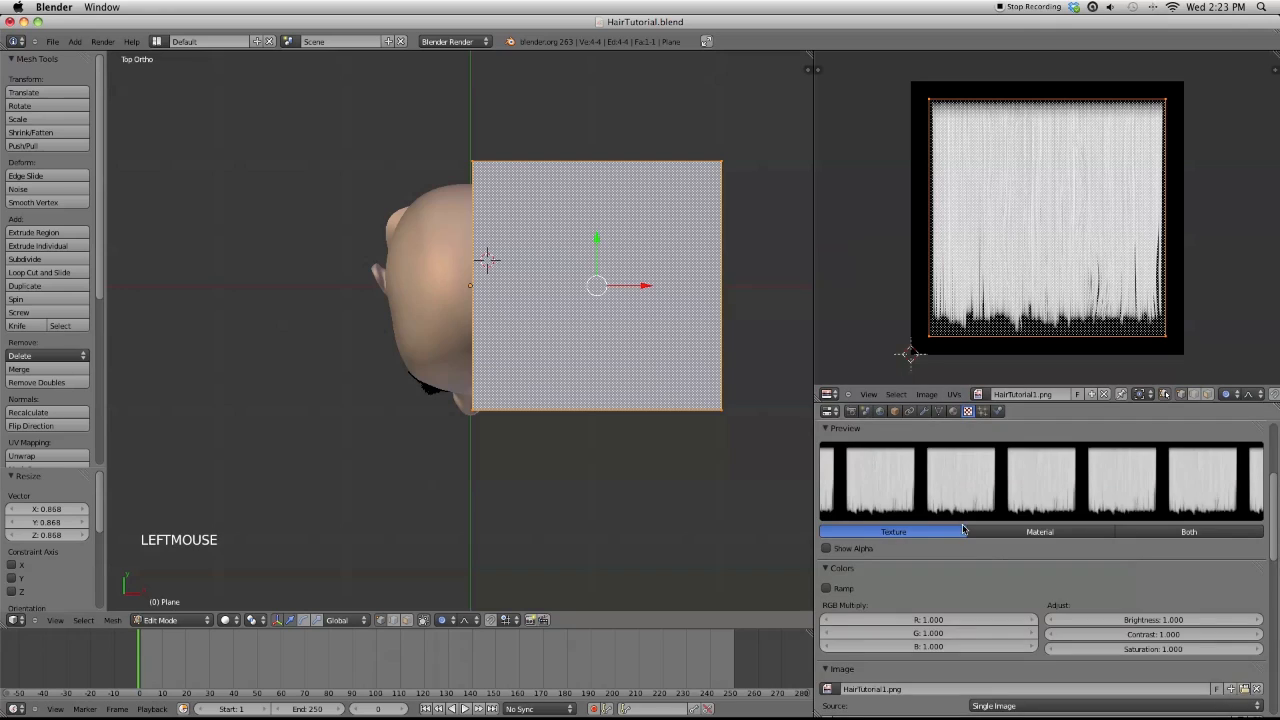
scroll(928, 535, "up", 7)
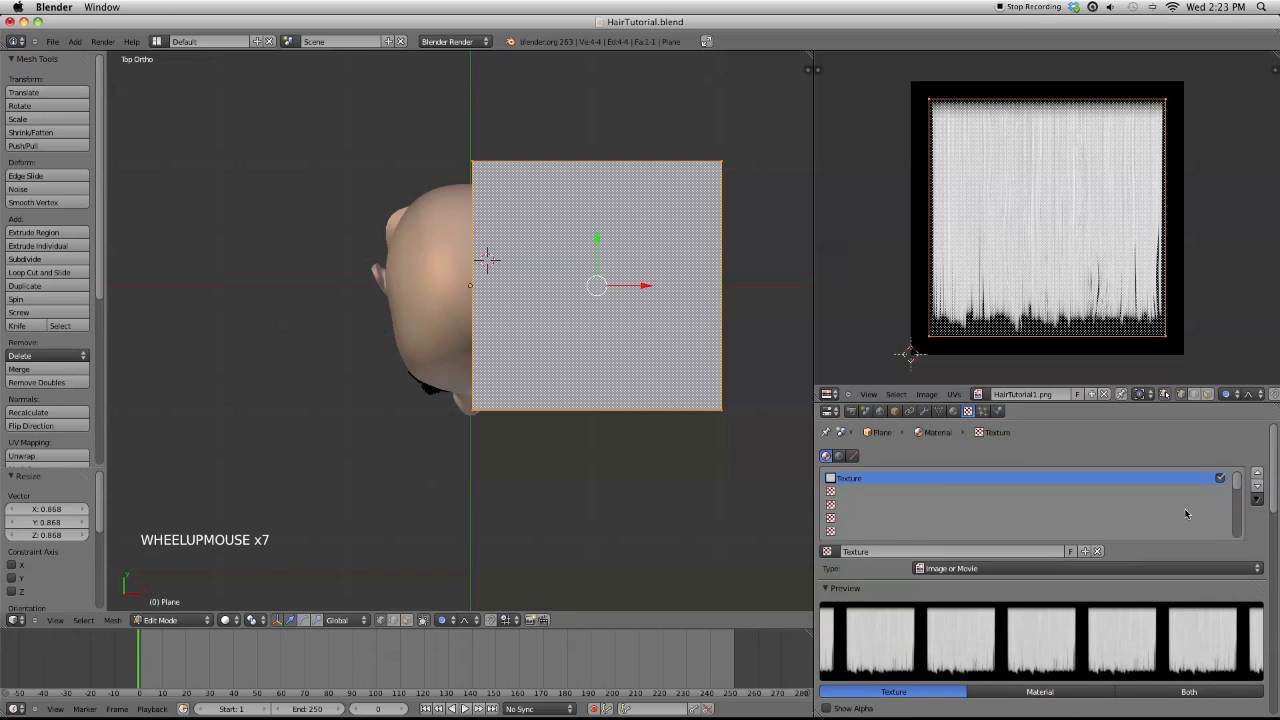
left_click(1097, 551)
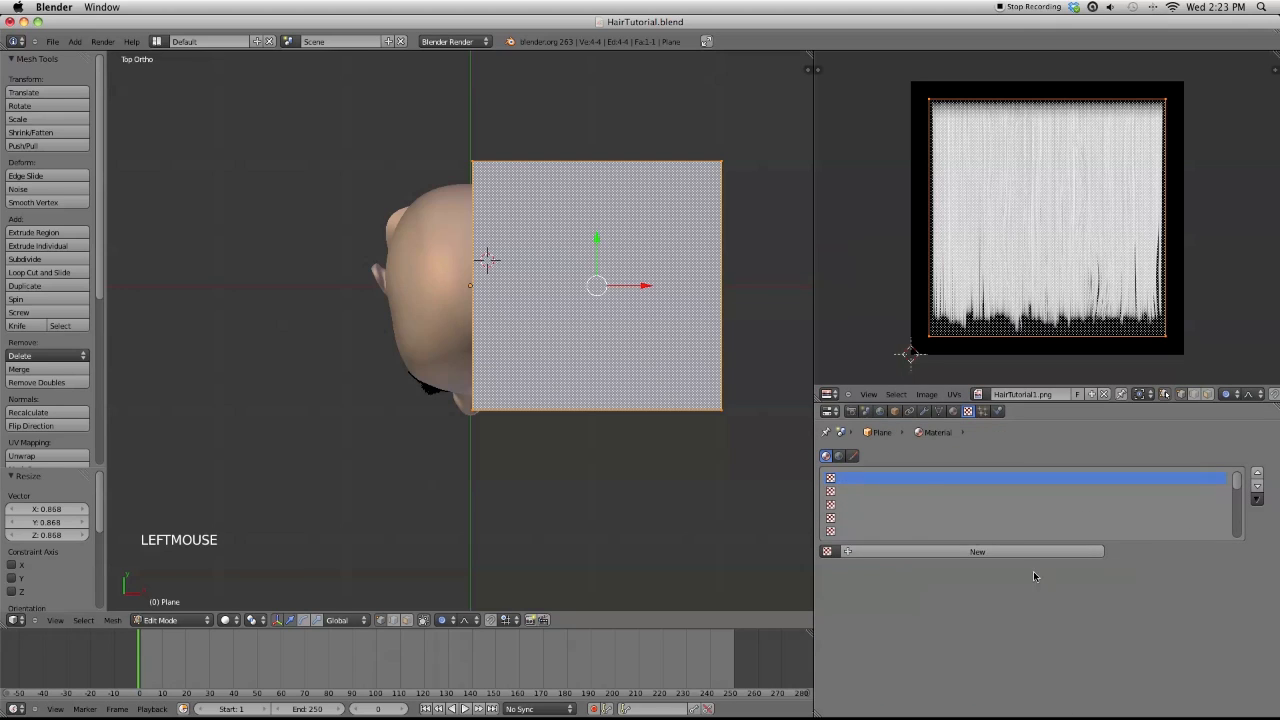
Create a new texture in the material's first texture slot and set its type to Image or Movie
left_click(1004, 550)
left_click(945, 567)
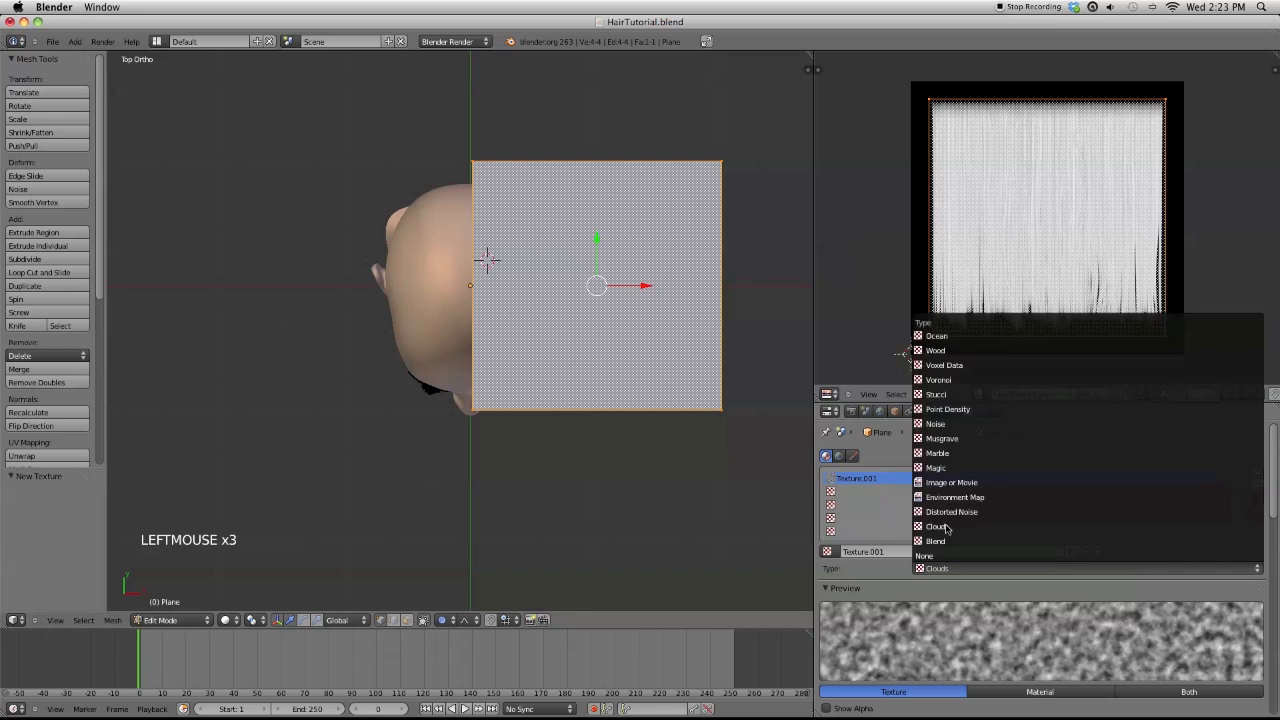
left_click(953, 483)
scroll(953, 550, "down", 10)
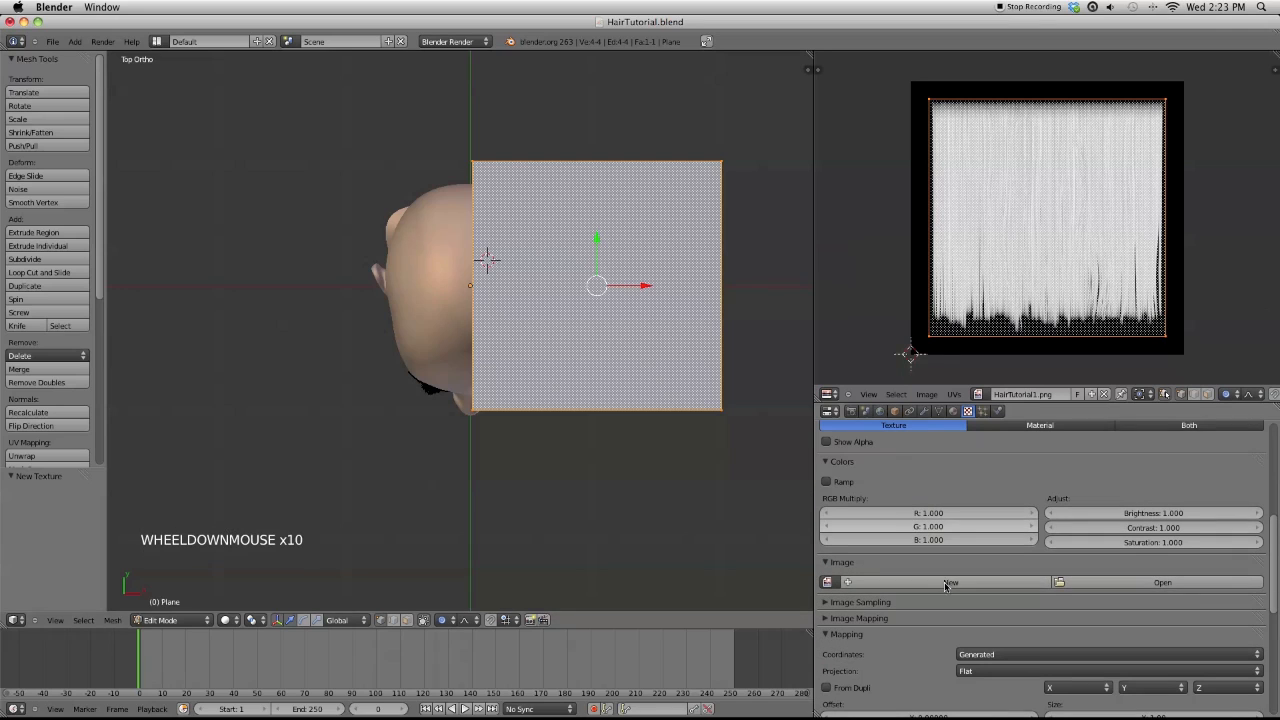
From the Compositing layout, save the render result over HairTutorial1.png in UVsAndStuff as an RGBA PNG with 100% compression
left_click(156, 41)
left_click(178, 76)
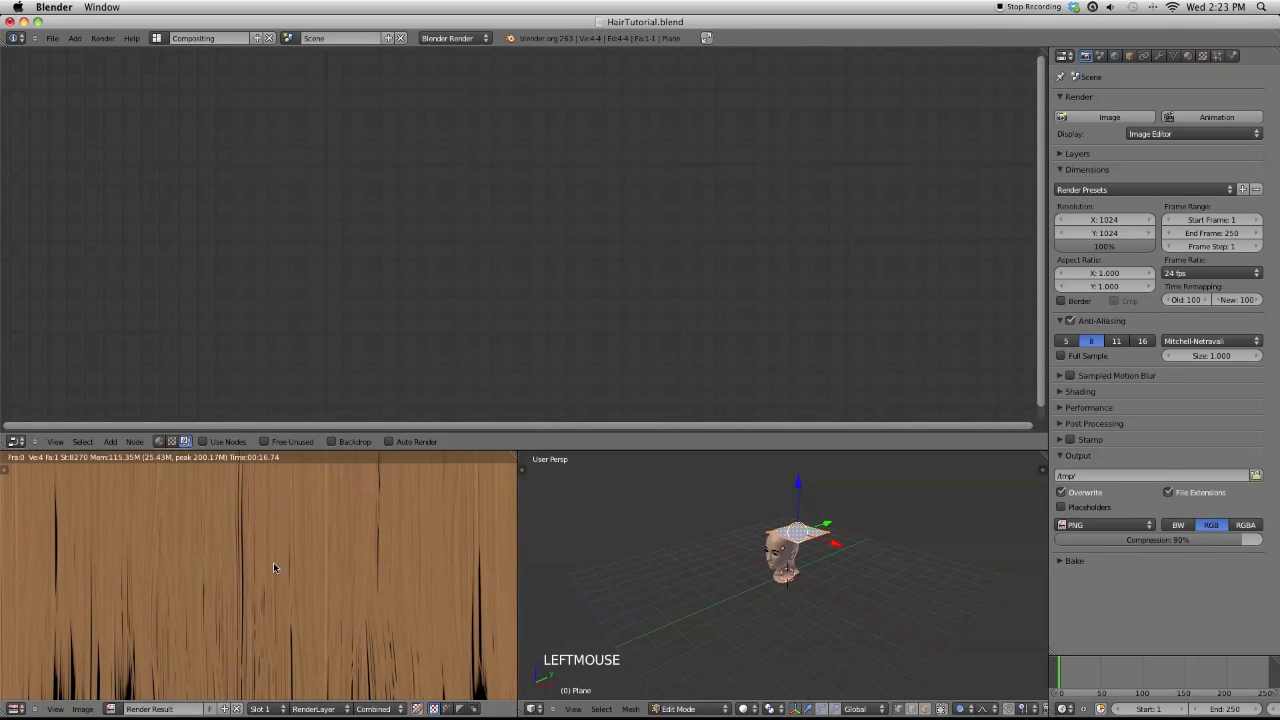
left_click(95, 712)
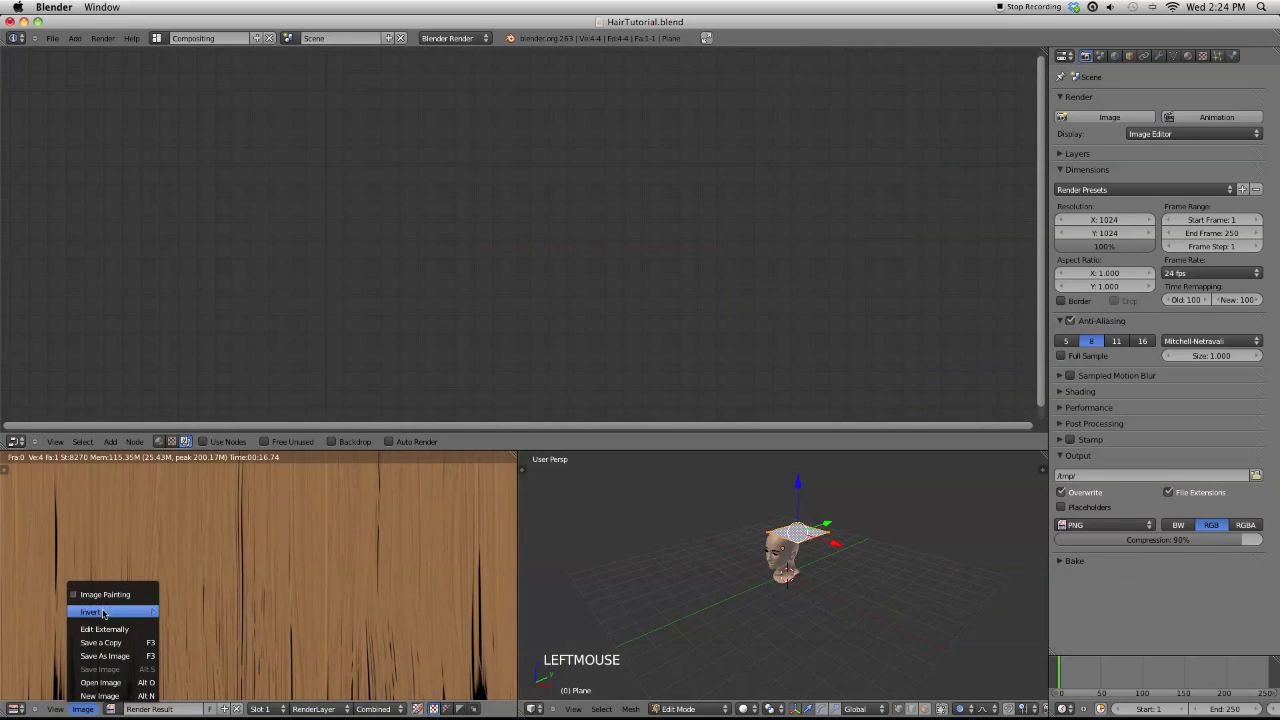
left_click(117, 661)
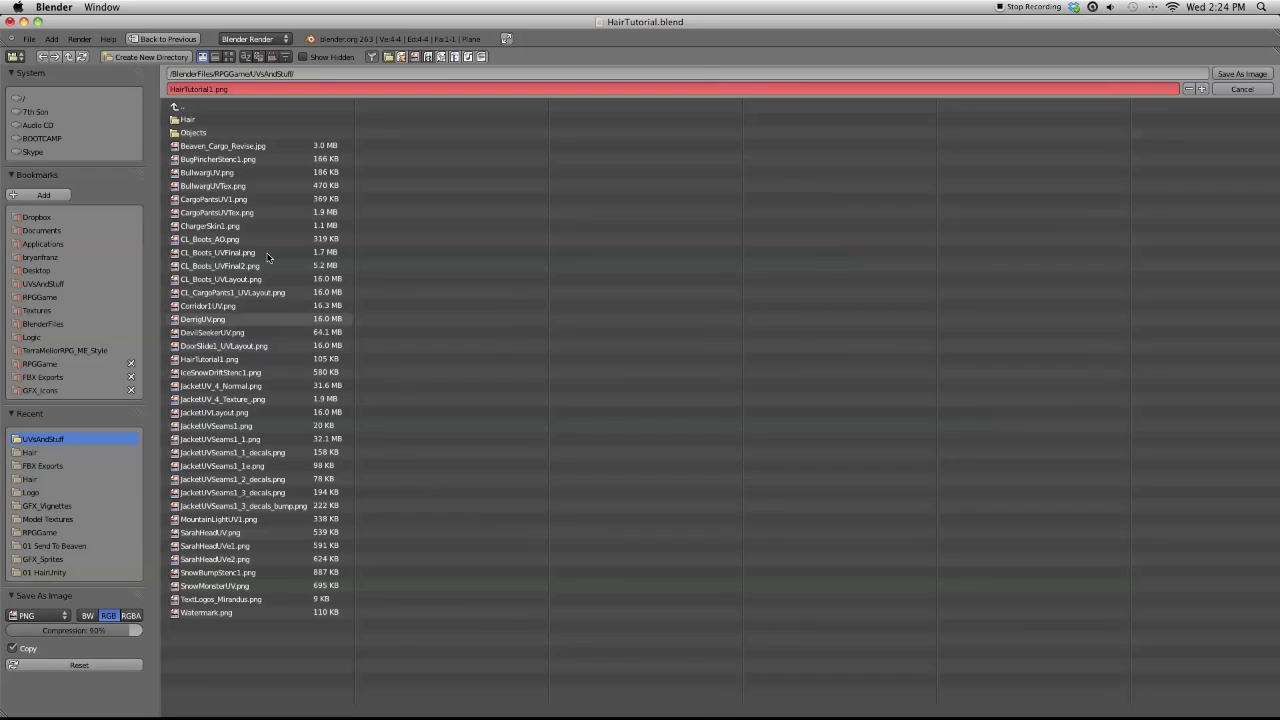
left_click(131, 615)
left_click_drag(134, 630, 181, 601)
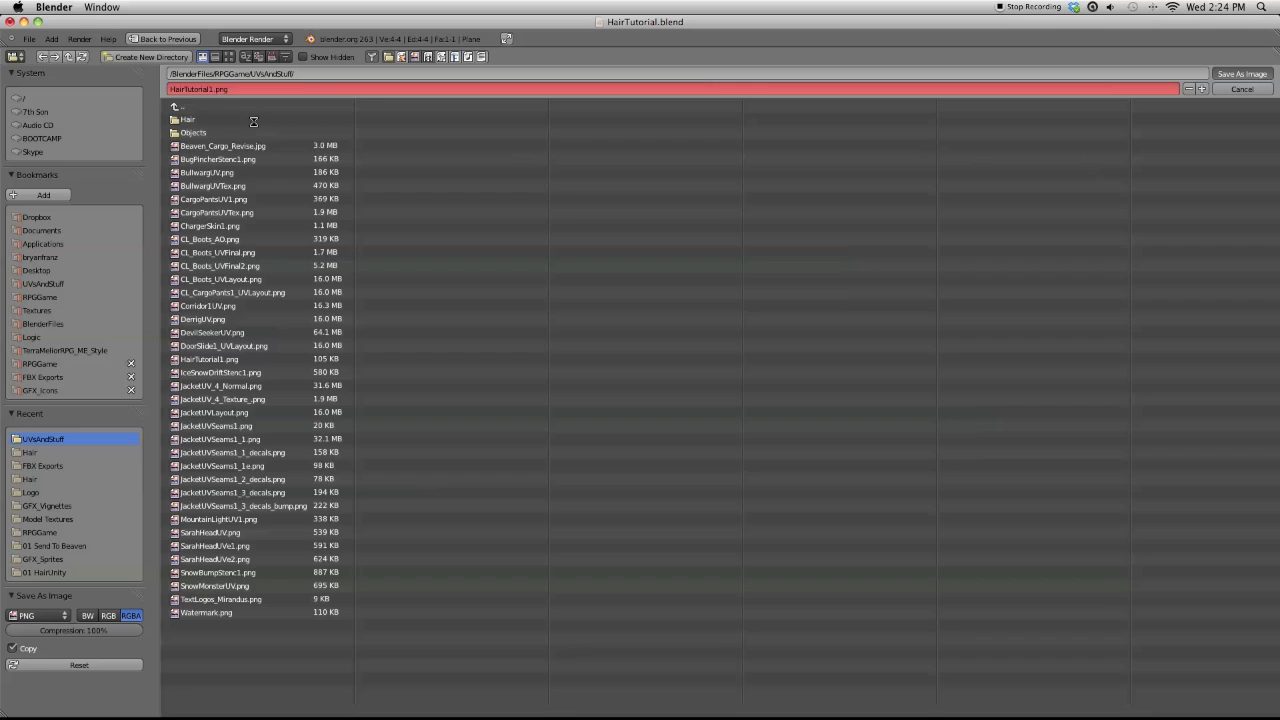
key("Return")
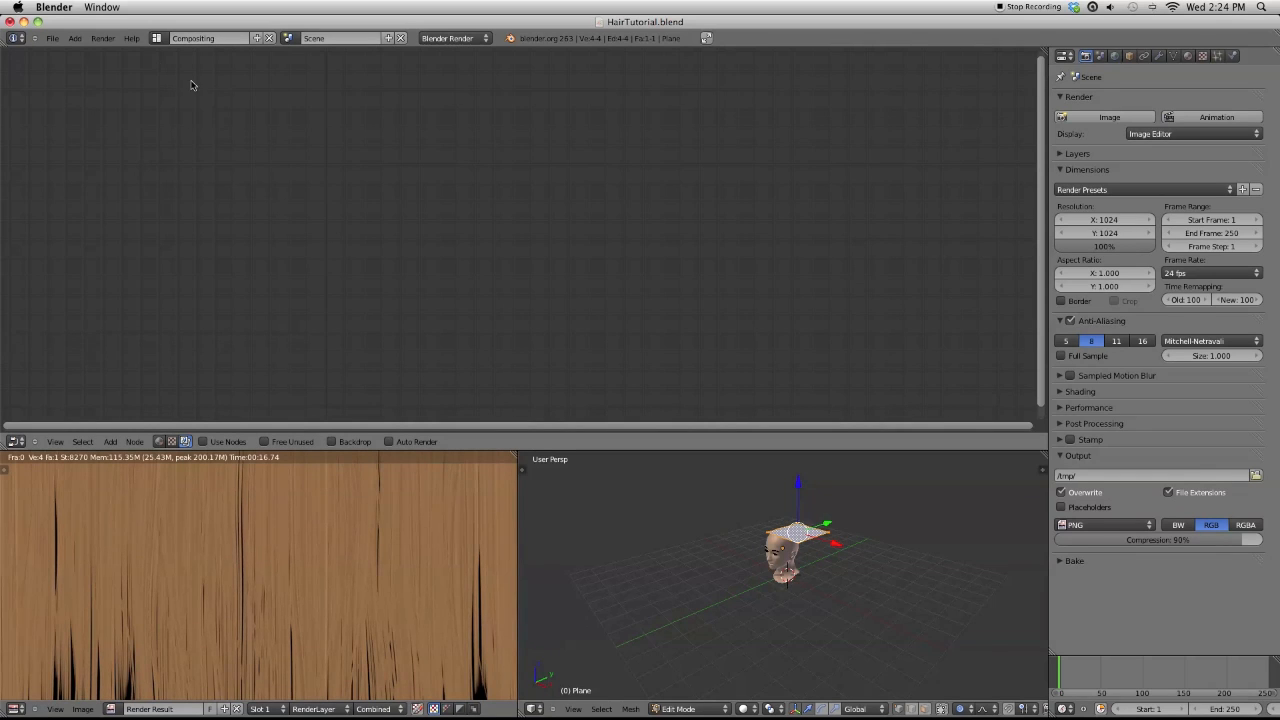
Return to the Default layout and load HairTutorial1.png from the UVsAndStuff folder into the new image texture
left_click(172, 40)
left_click(190, 85)
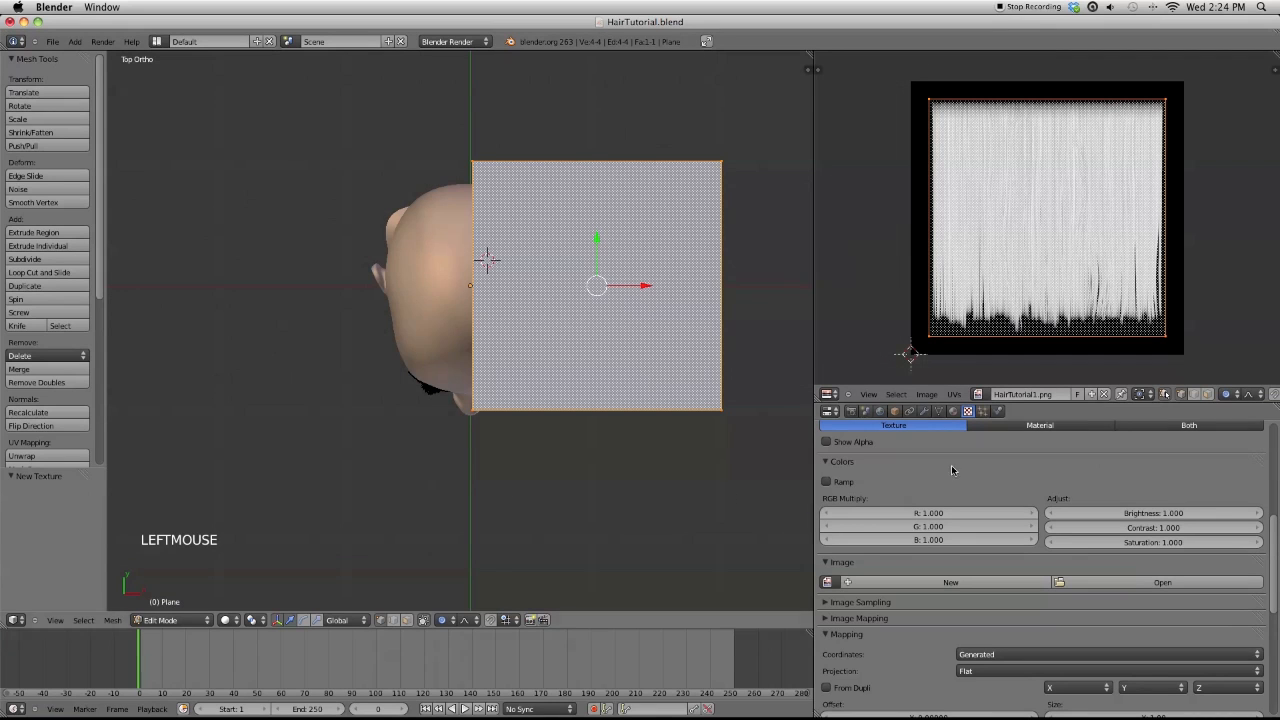
left_click(1162, 582)
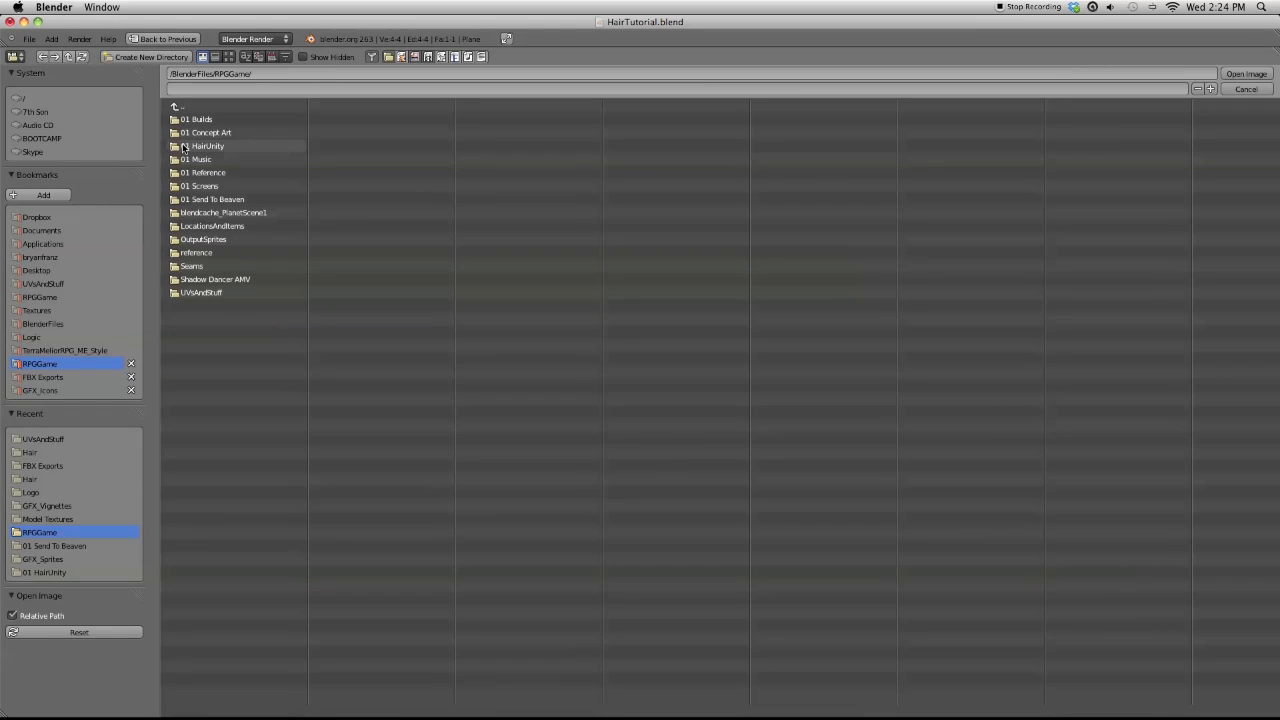
left_click(200, 292)
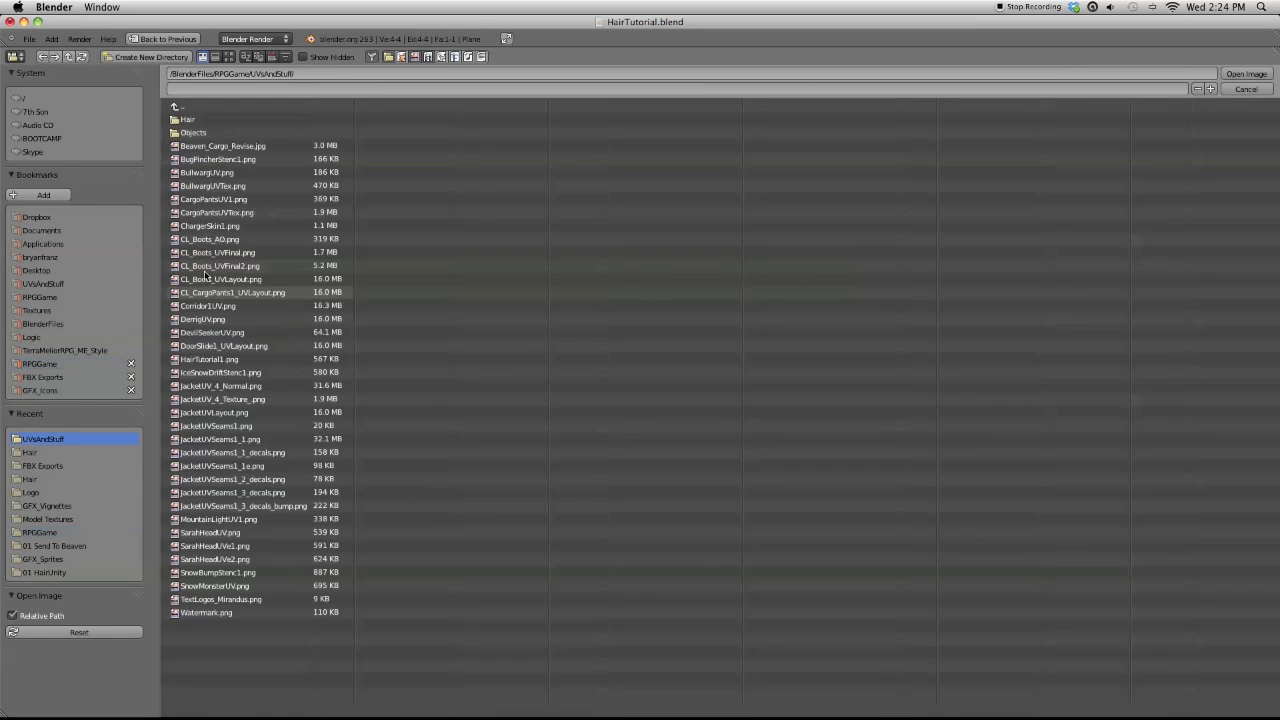
double_click(209, 359)
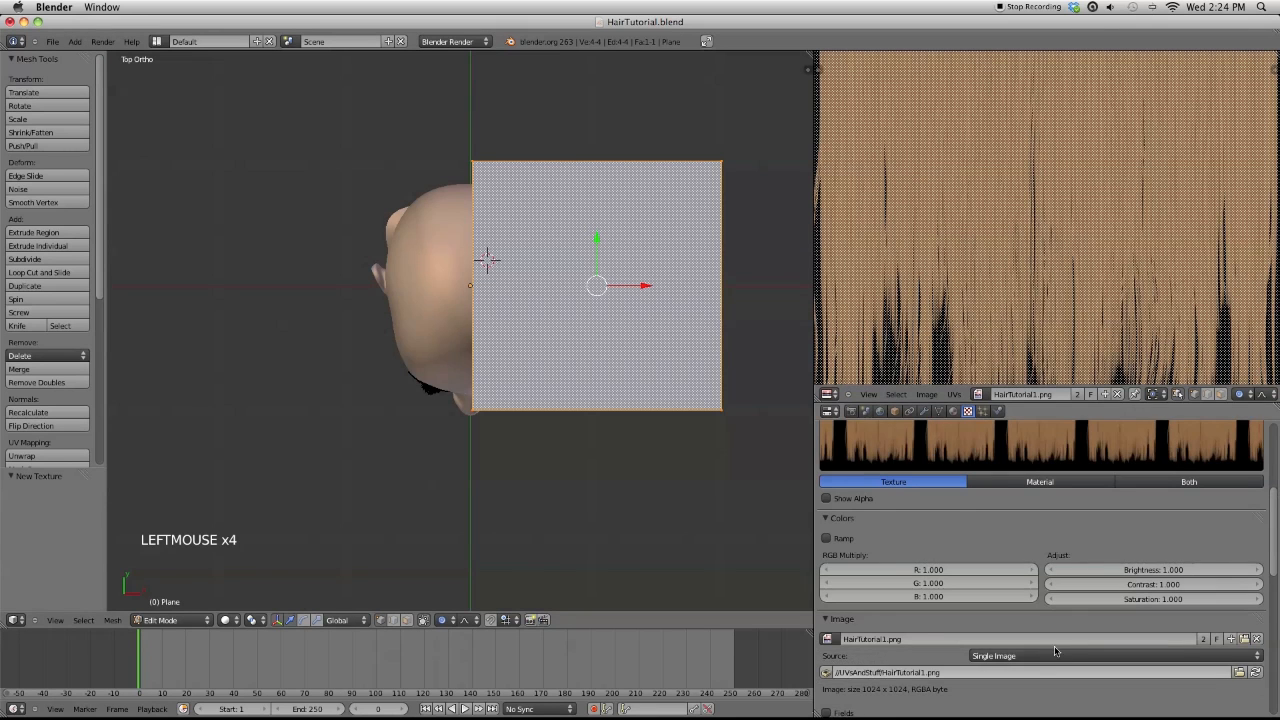
scroll(1055, 648, "down", 8)
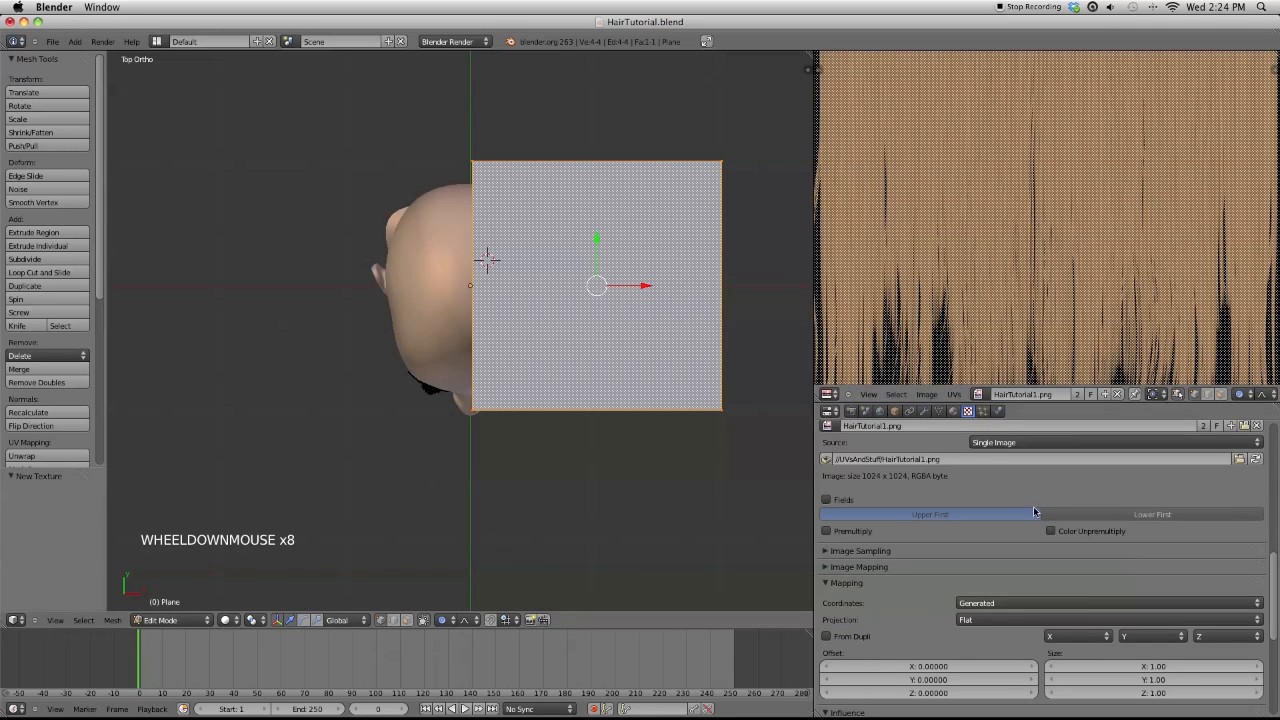
scroll(1085, 600, "up", 15)
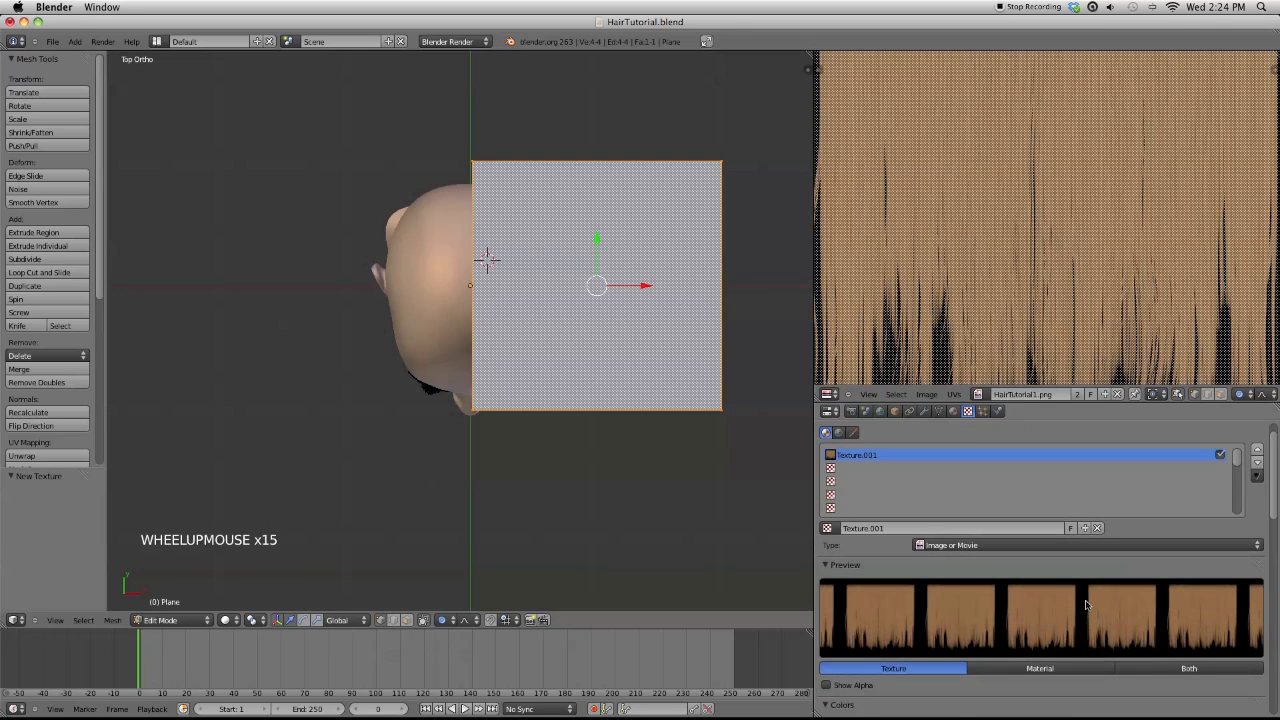
scroll(1085, 604, "up", 4)
left_click(951, 413)
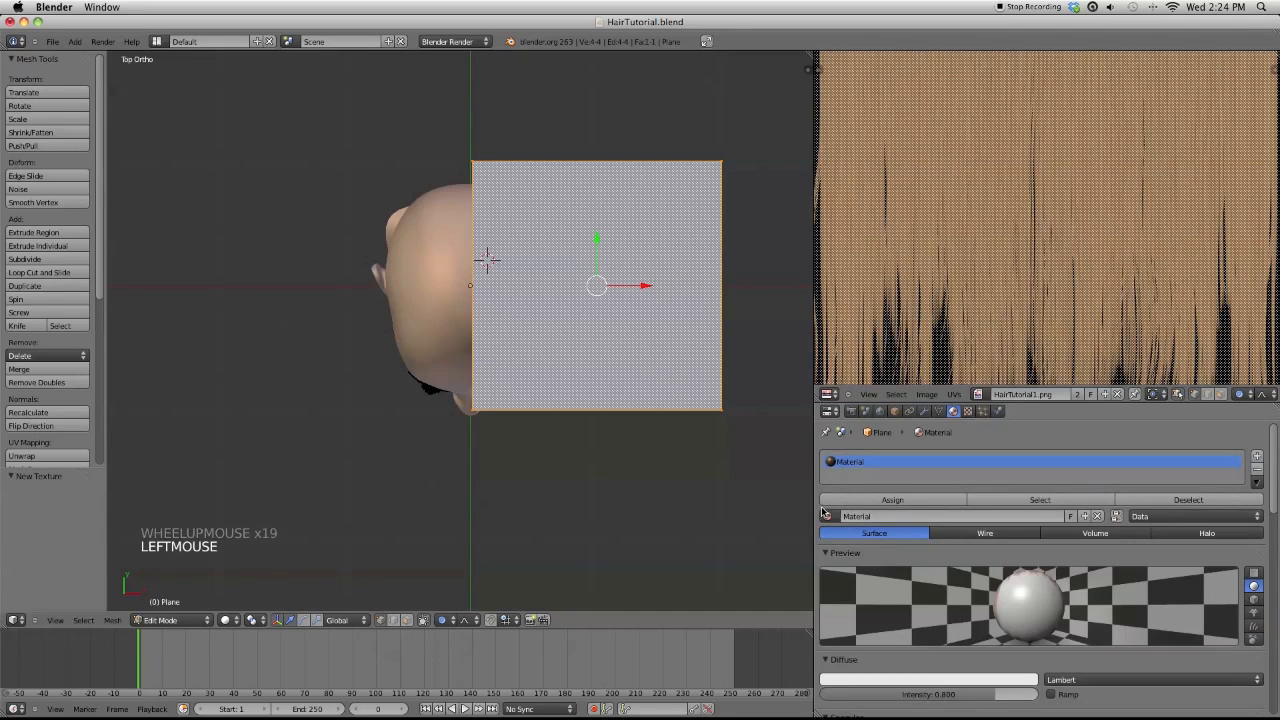
Widen the plane's UVs along X by a factor of about 1.045 to enclose the hair's side edges
scroll(866, 264, "down", 2)
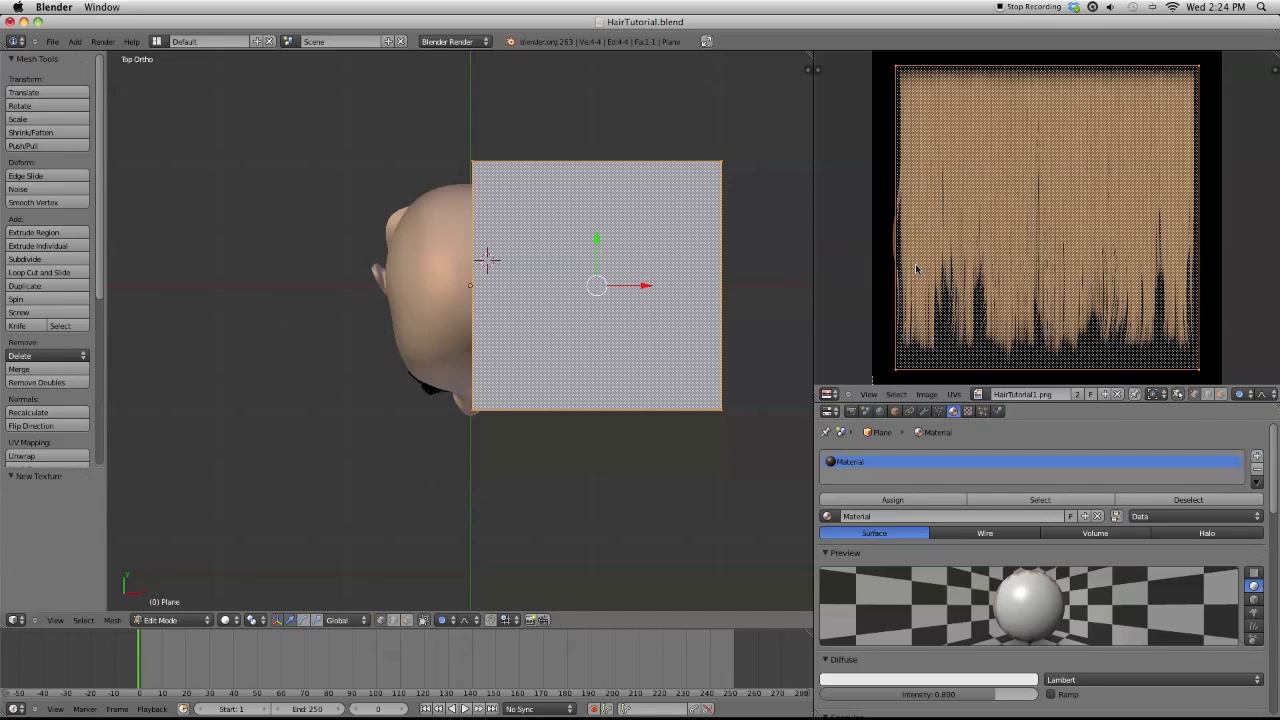
key("s")
key("x")
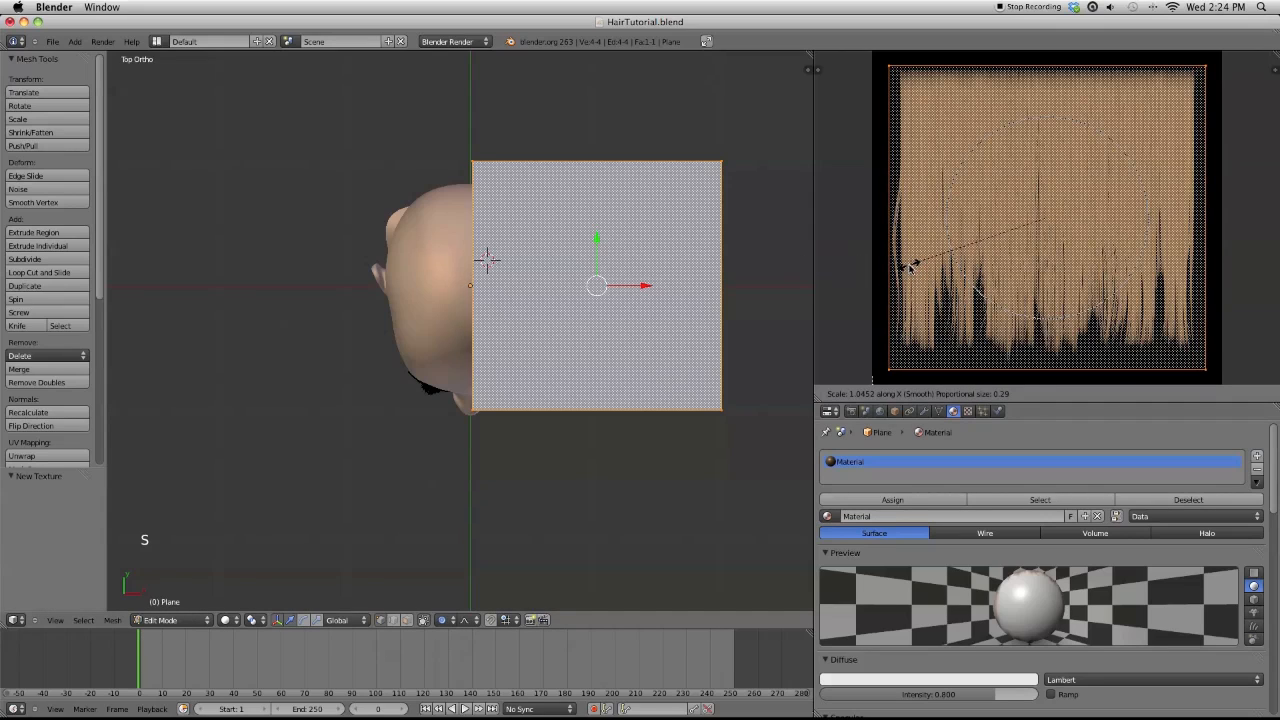
left_click(909, 268)
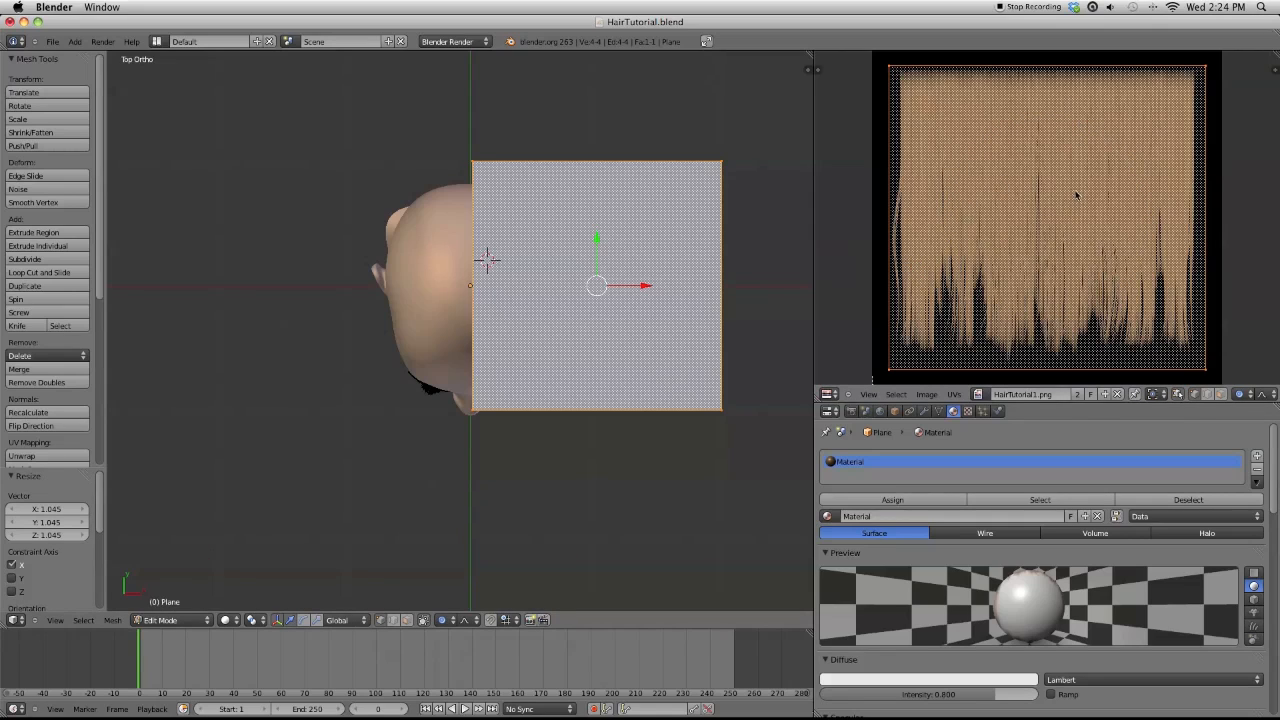
Switch the 3D view to textured shading and view the hair plane obliquely from above the head
left_click(227, 620)
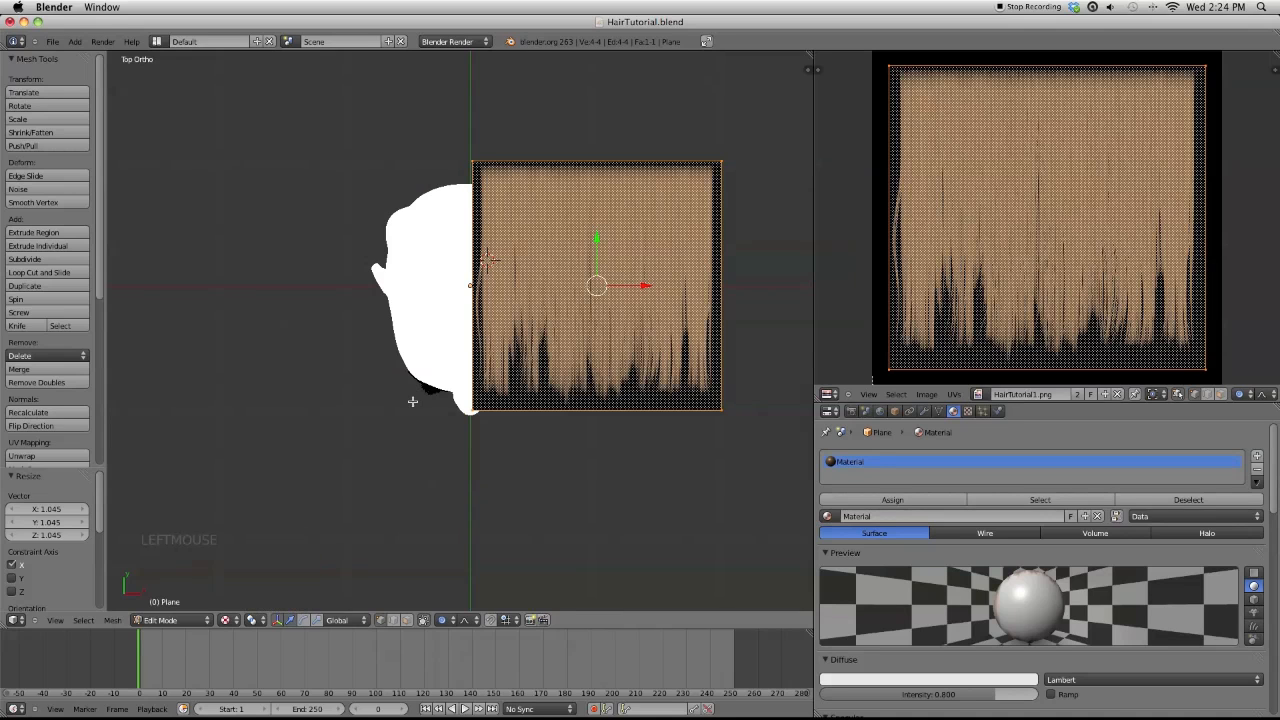
key("KP_2")
key("KP_2")
key("KP_2")
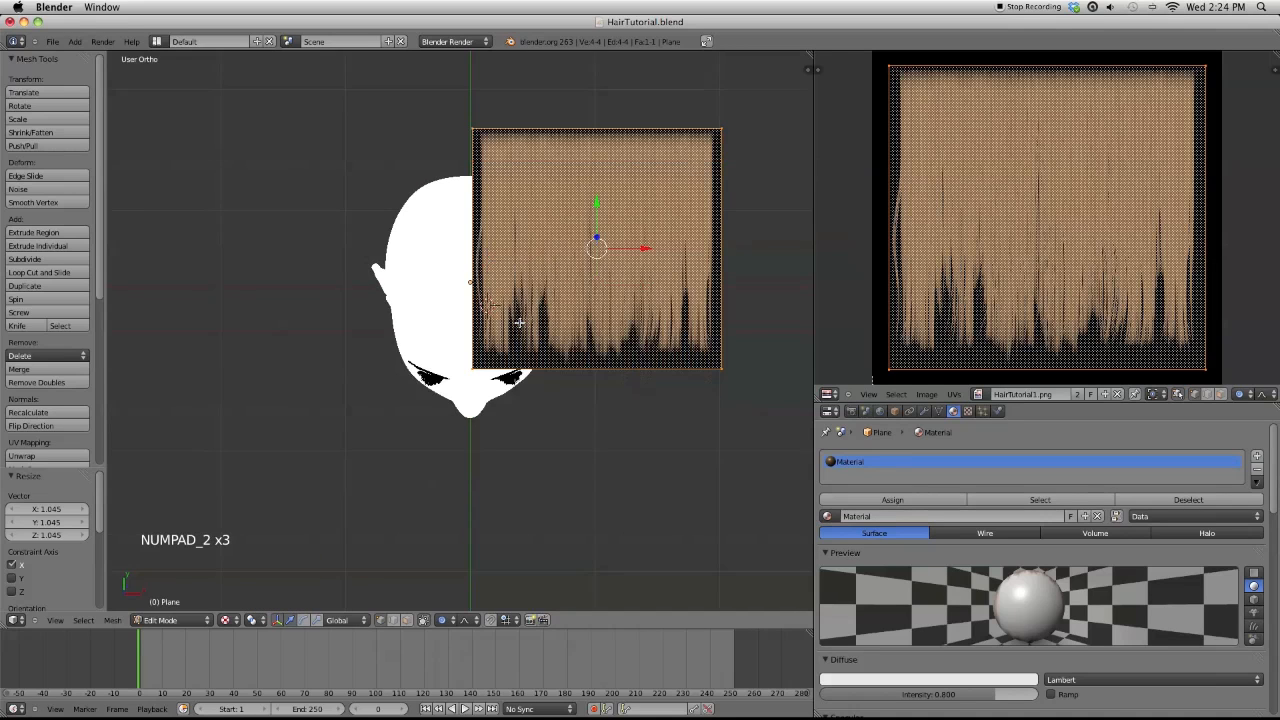
key("KP_4")
key("KP_4")
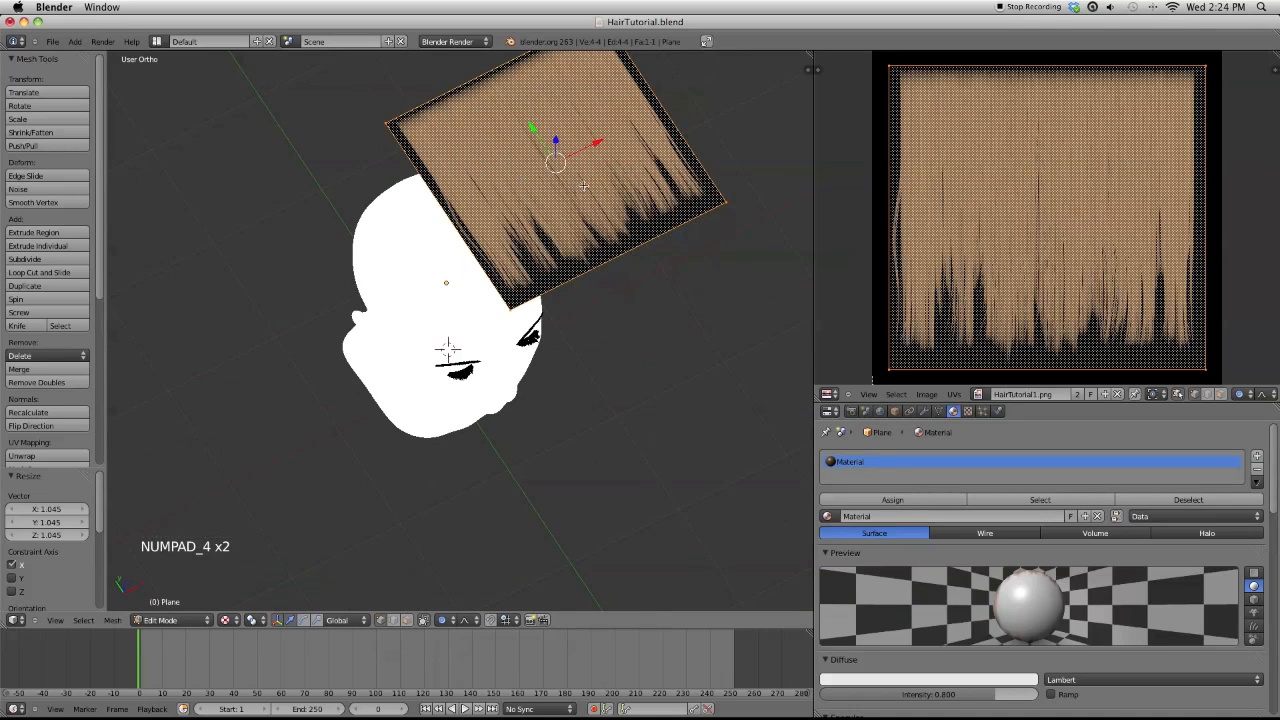
Rotate the plane's UVs by 90° and scale them by about 1.03 along X
type("r")
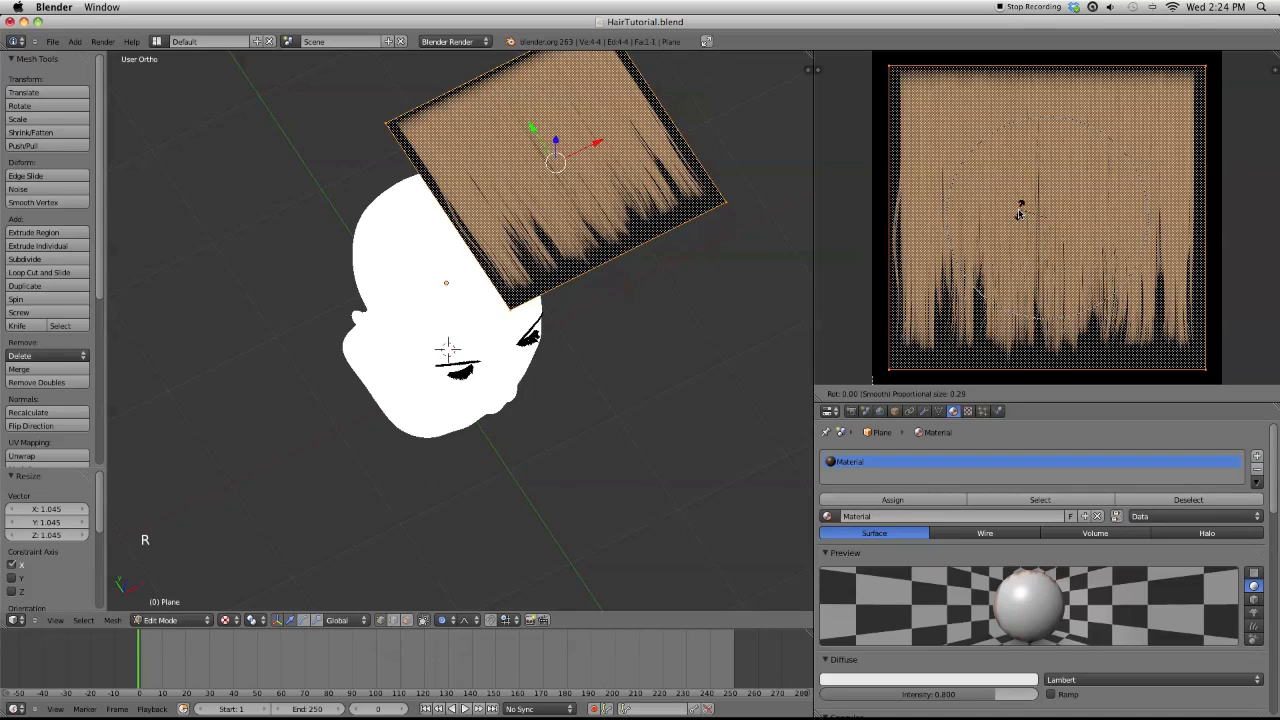
type("90")
key("Return")
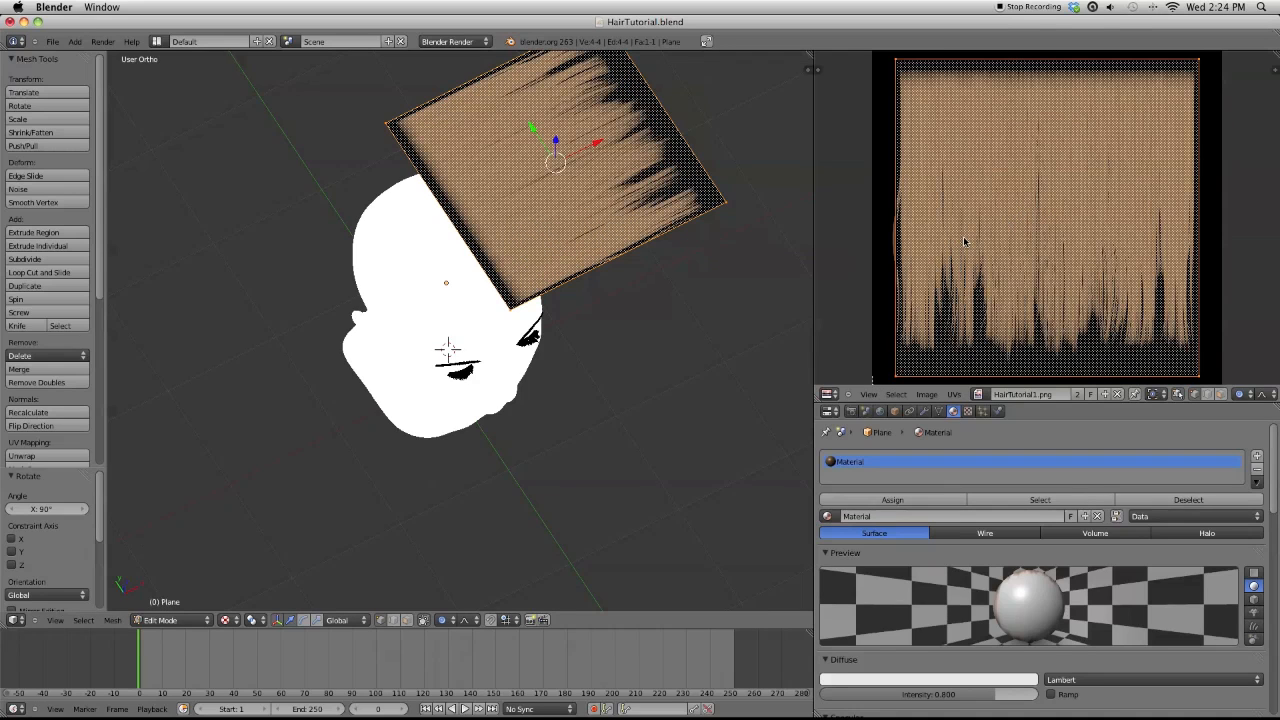
key("s")
key("x")
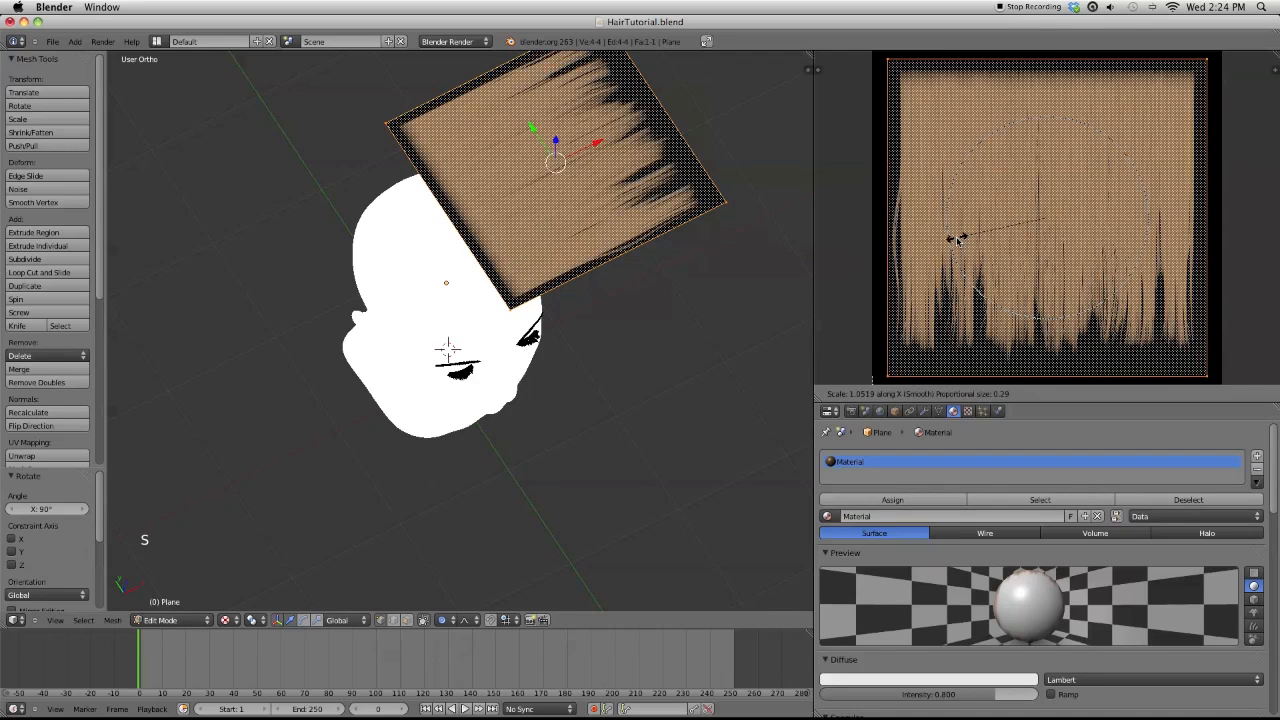
left_click(870, 245)
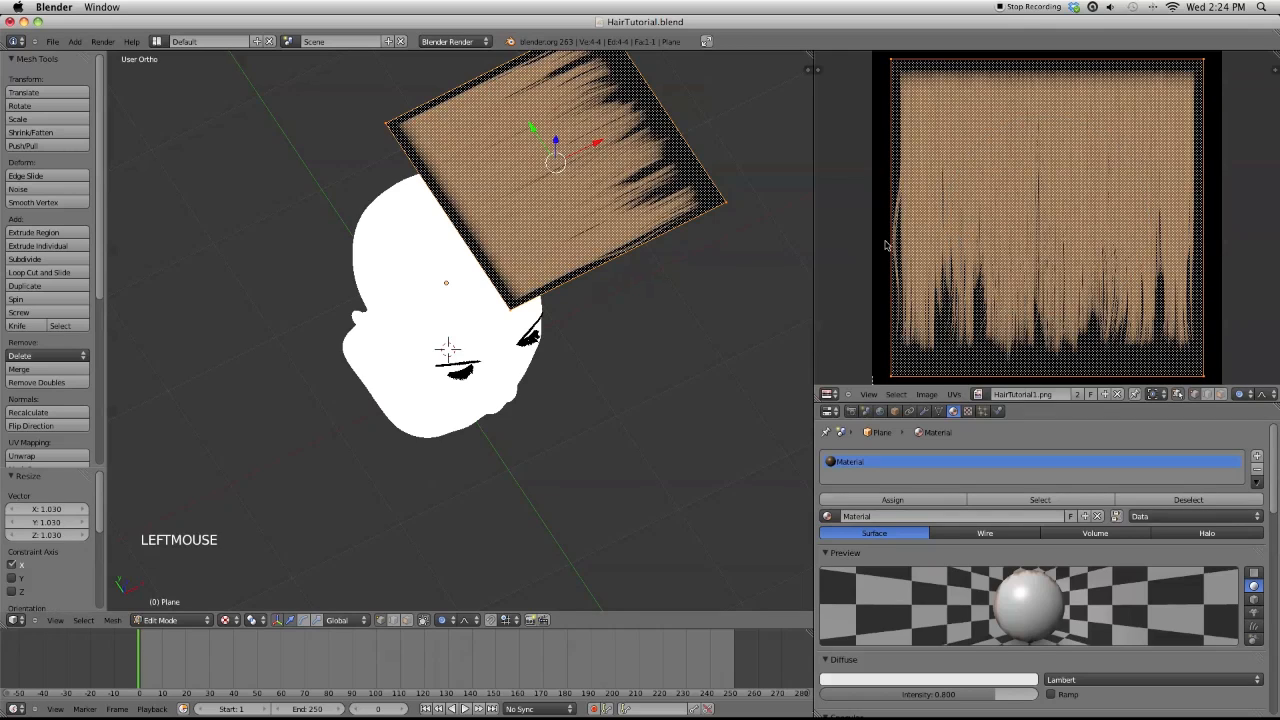
Select the two right-hand UV vertices and slide them about -0.017 along X towards the hair's edge
key("a")
key("c")
left_click(1202, 70)
left_click(1205, 368)
right_click(1122, 231)
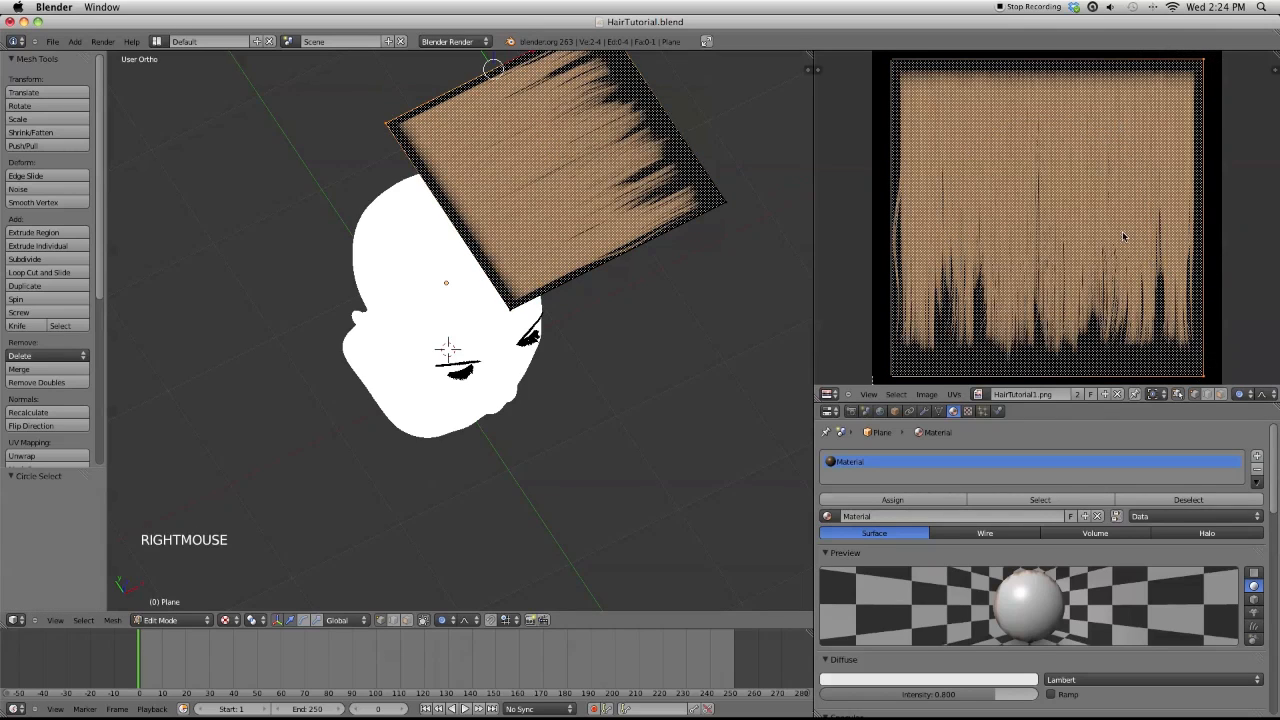
key("g")
key("g")
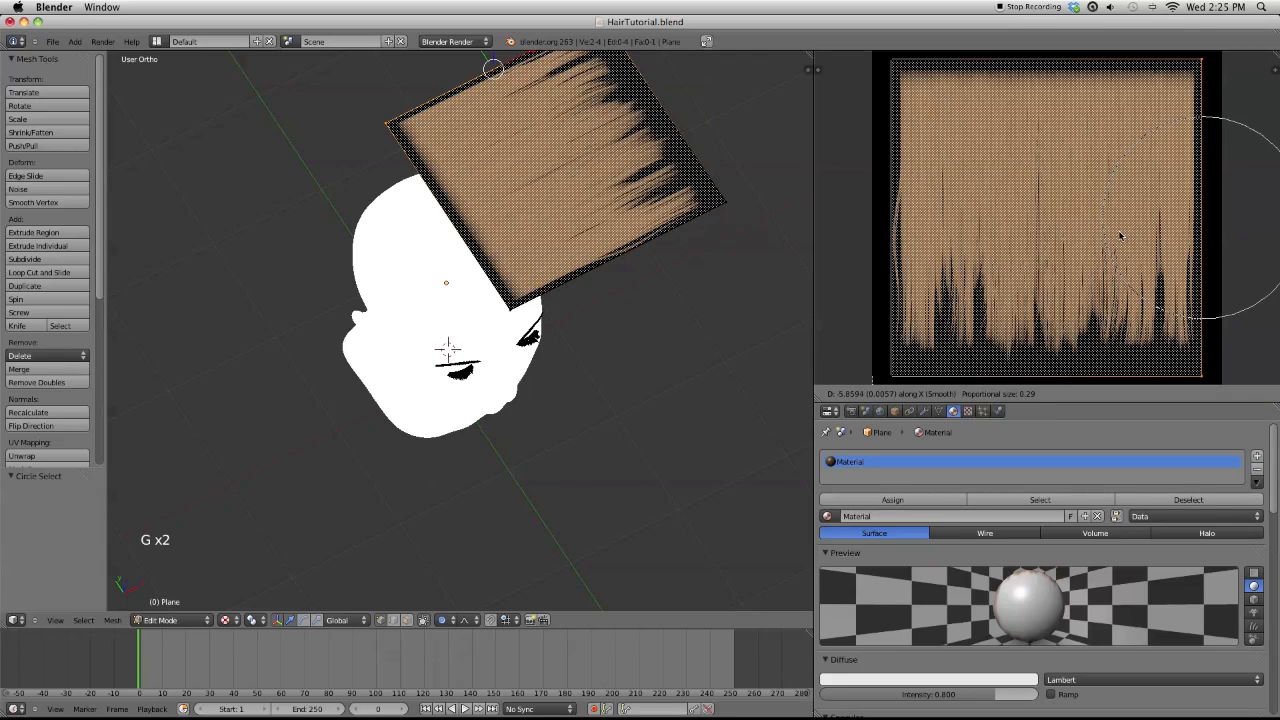
left_click(1116, 230)
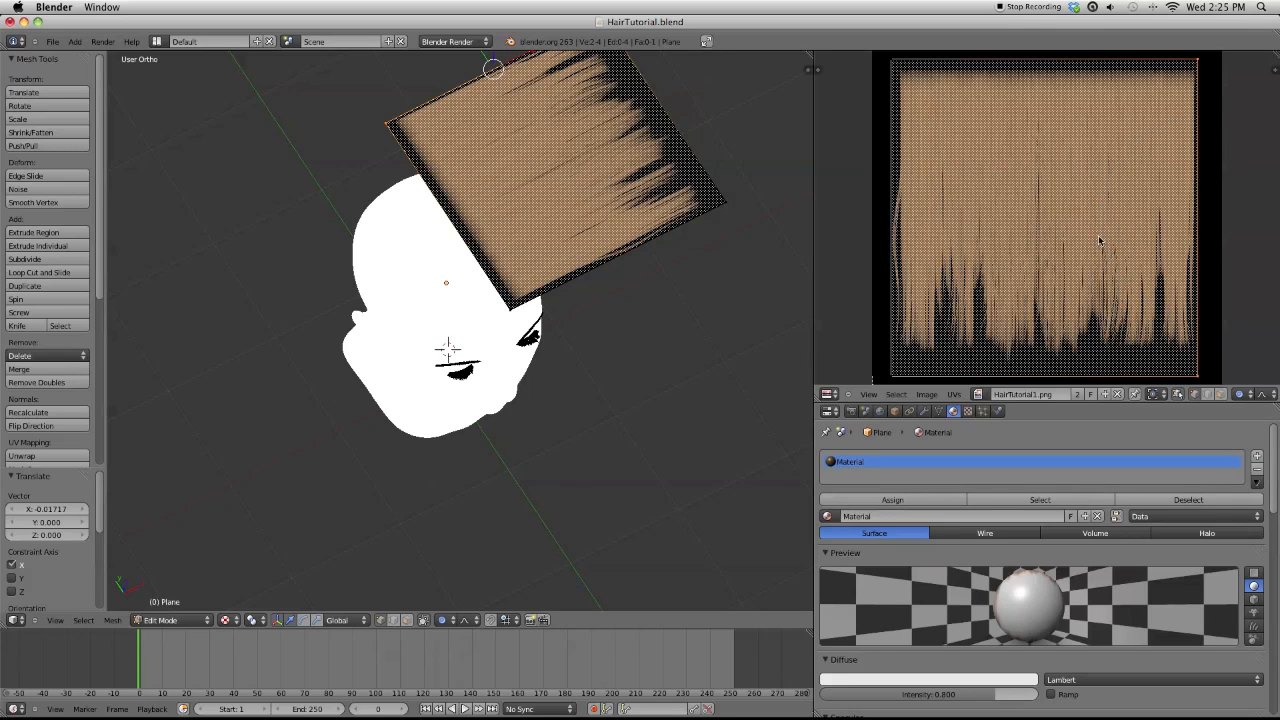
Select the two bottom UV vertices and move them up about 0.029 along Y towards the hair tips
key("a")
key("c")
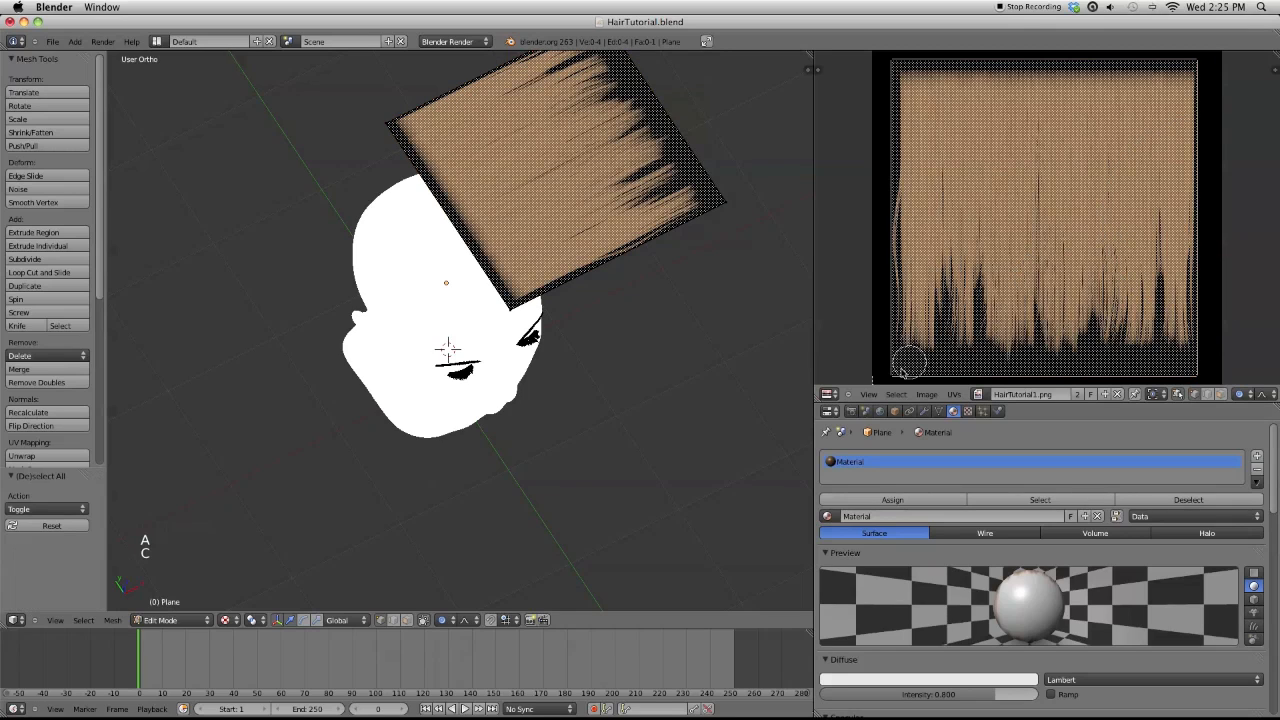
left_click(1188, 374)
right_click(1095, 325)
key("g")
key("g")
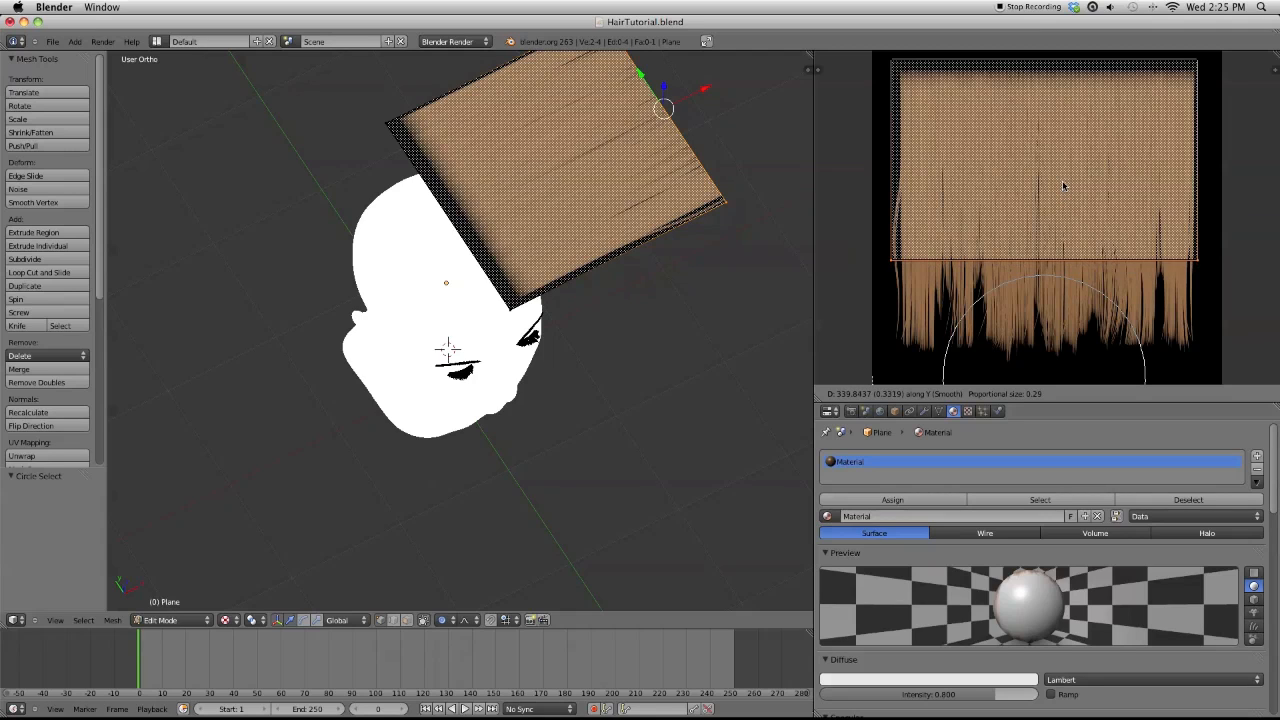
left_click(1064, 288)
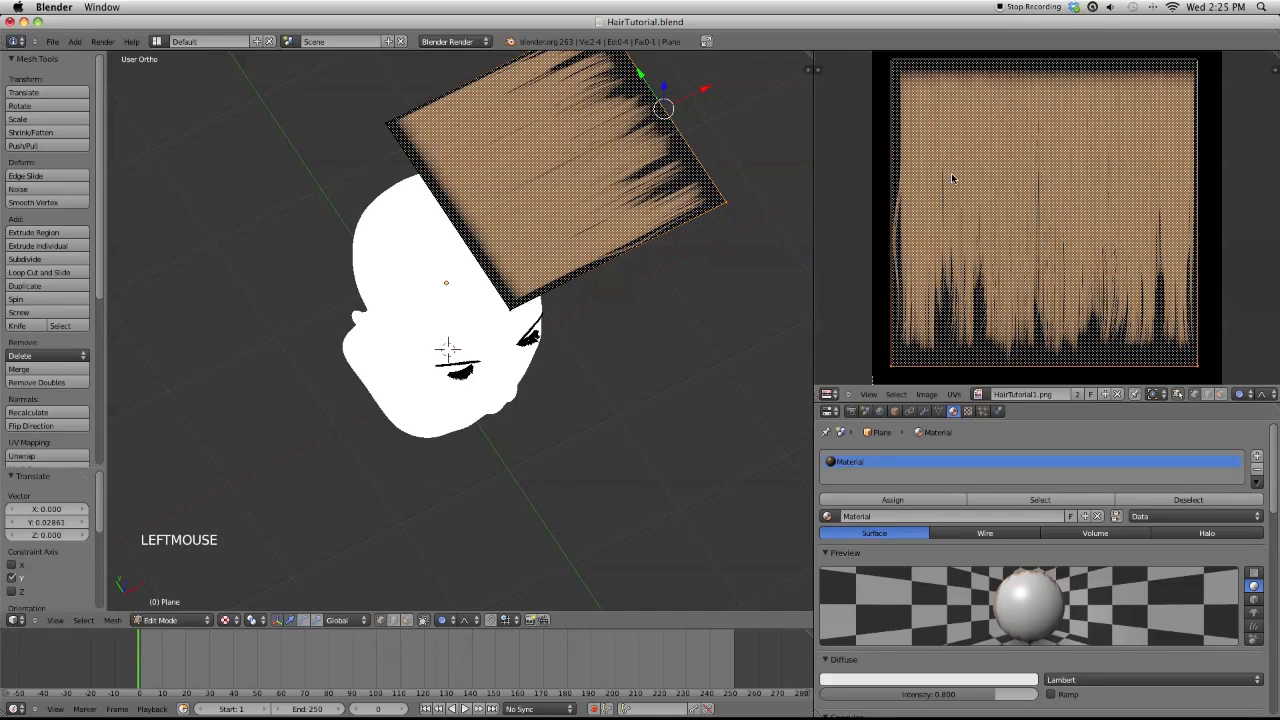
Select the two top UV vertices and move them down about 0.021 along Y towards the hair roots
key("a")
key("c")
left_click_drag(1180, 67, 1198, 66)
right_click(1198, 66)
key("g")
key("g")
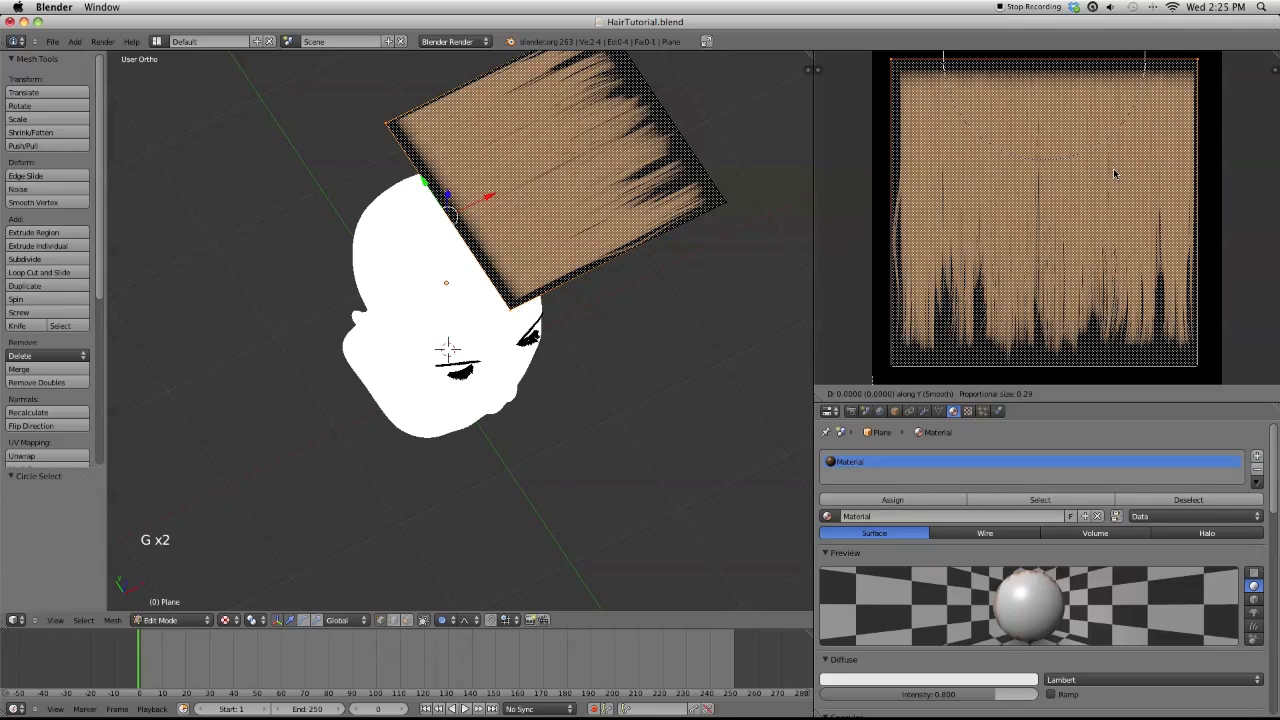
left_click(1115, 173)
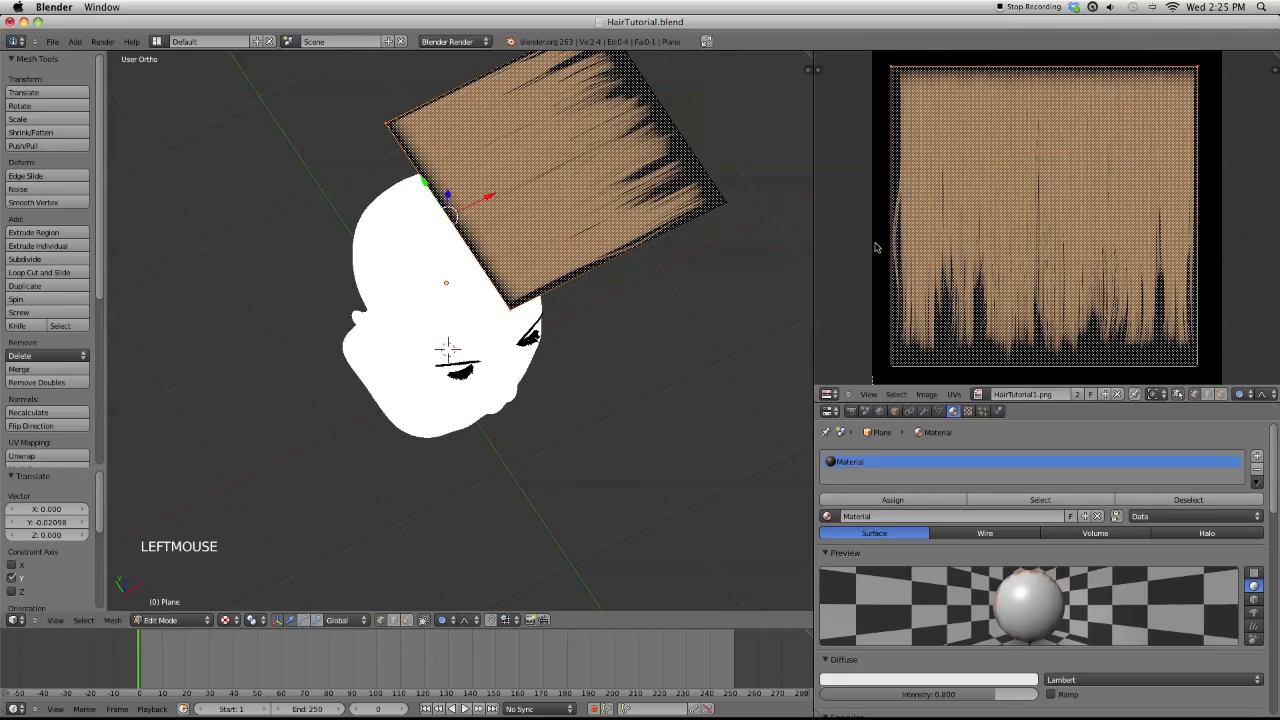
Switch the plane from Edit Mode to Object Mode and view it with the head from a lower angle
left_click(163, 620)
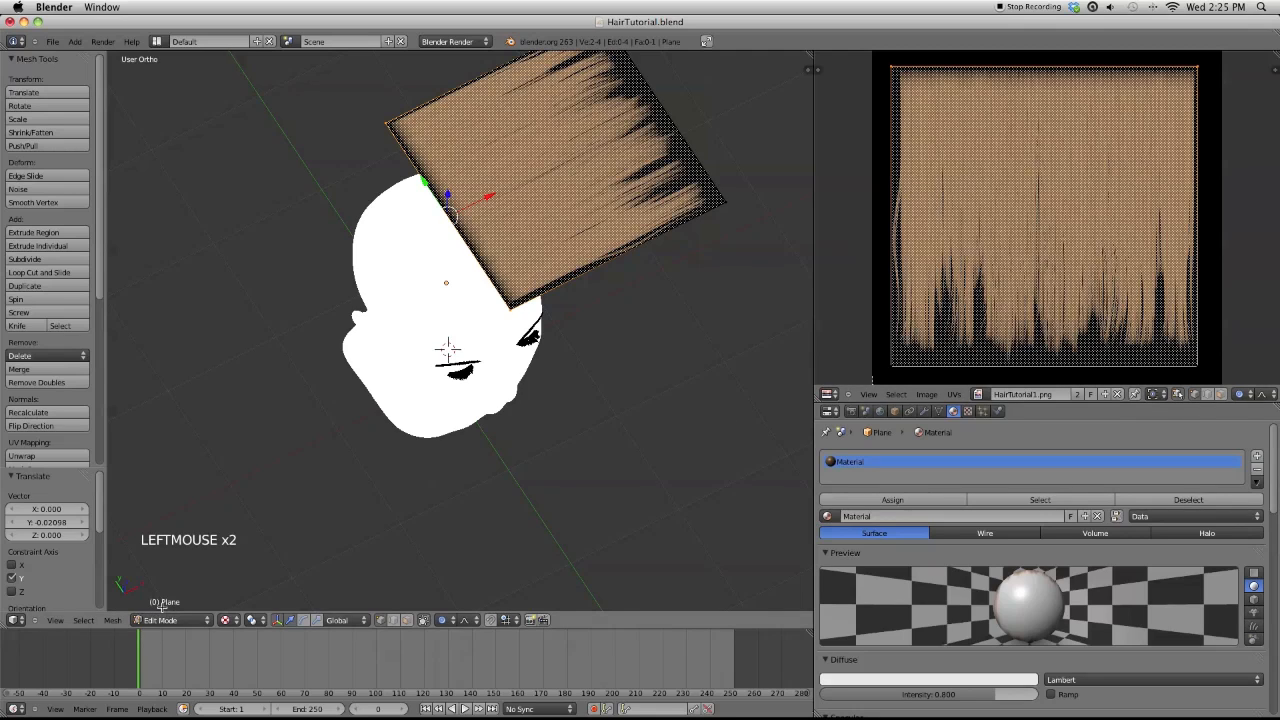
left_click(165, 621)
left_click(173, 621)
left_click(183, 620)
left_click(172, 608)
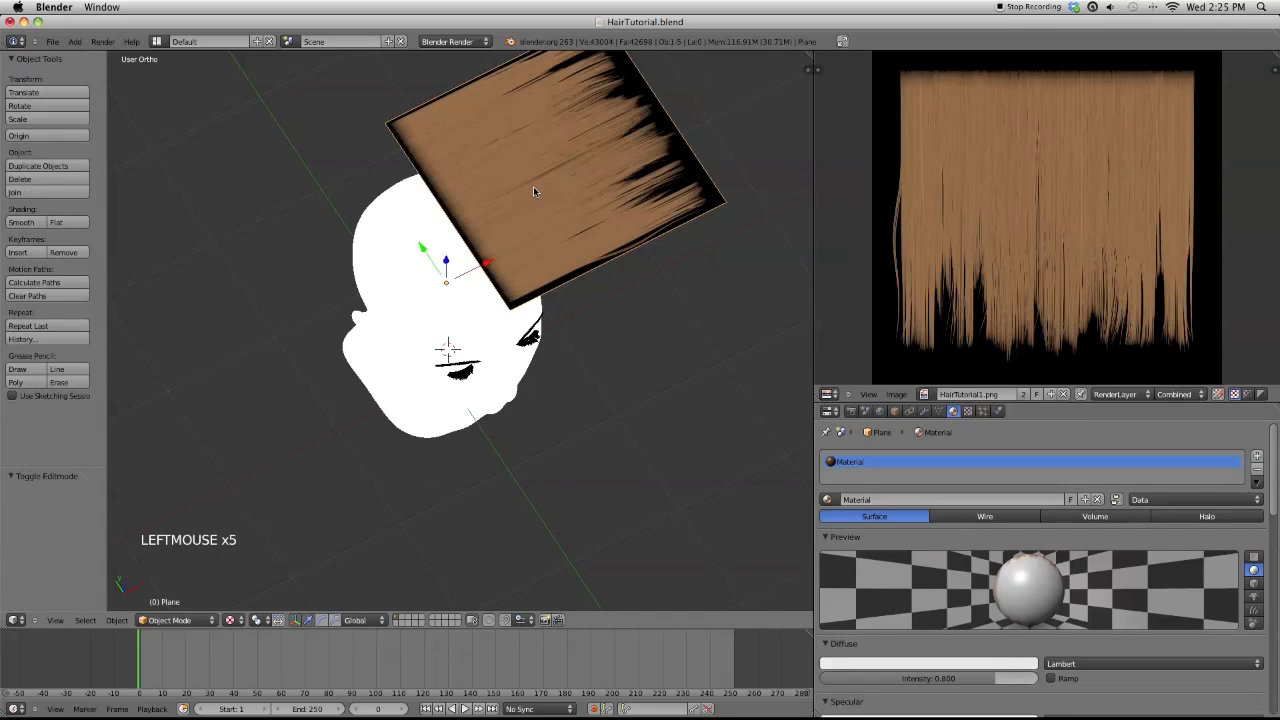
key("KP_2")
key("KP_2")
key("KP_2")
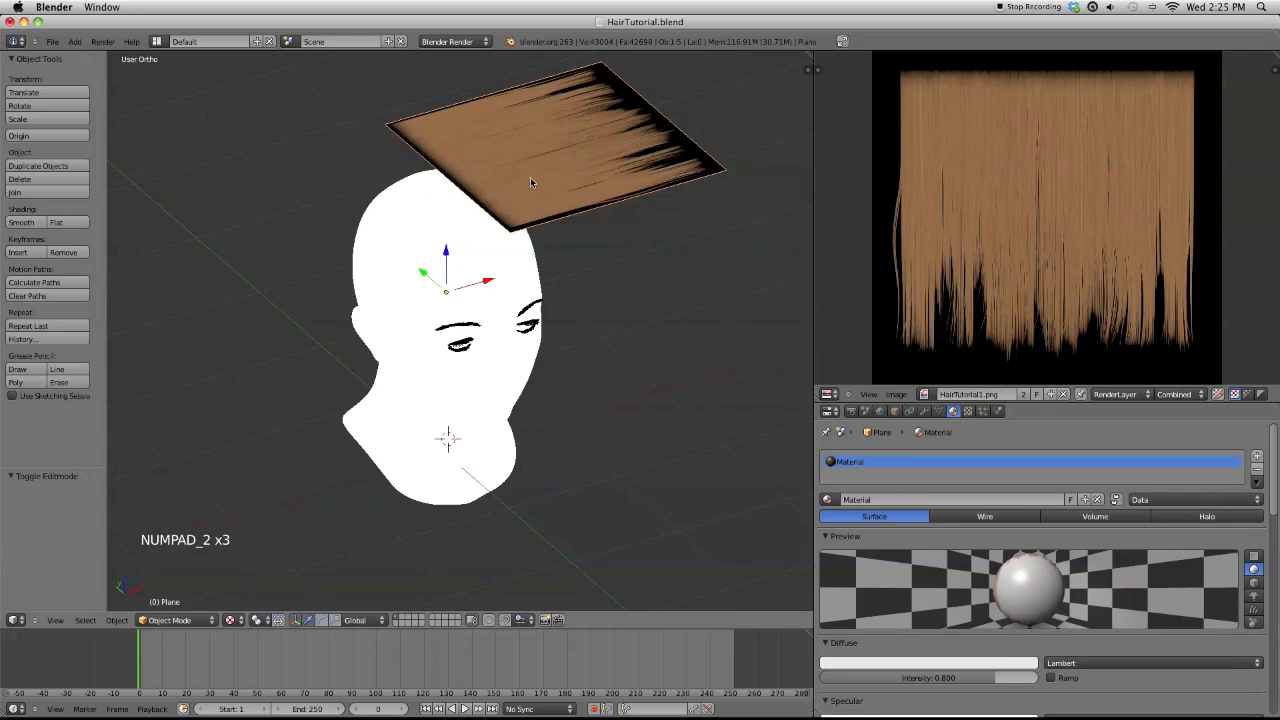
Add a centred loop cut across the hair plane in Edit Mode, deselect everything and switch to front view
left_click(170, 620)
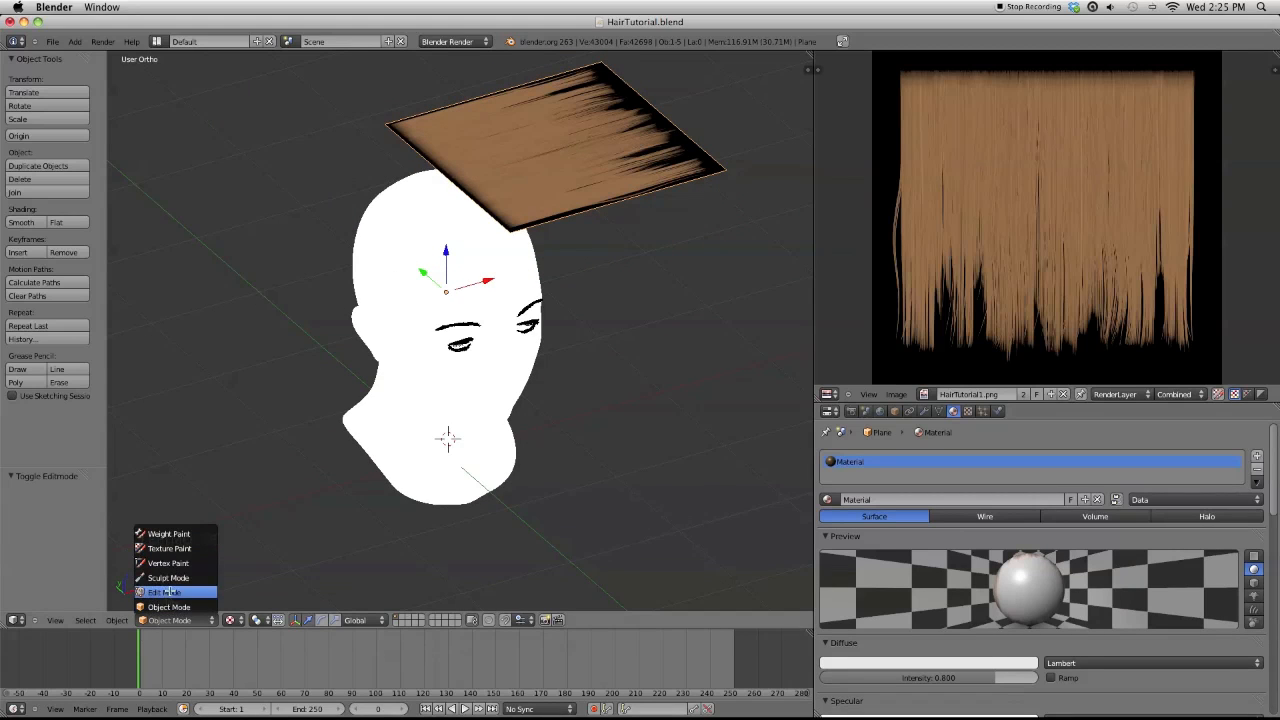
left_click(165, 592)
key("a")
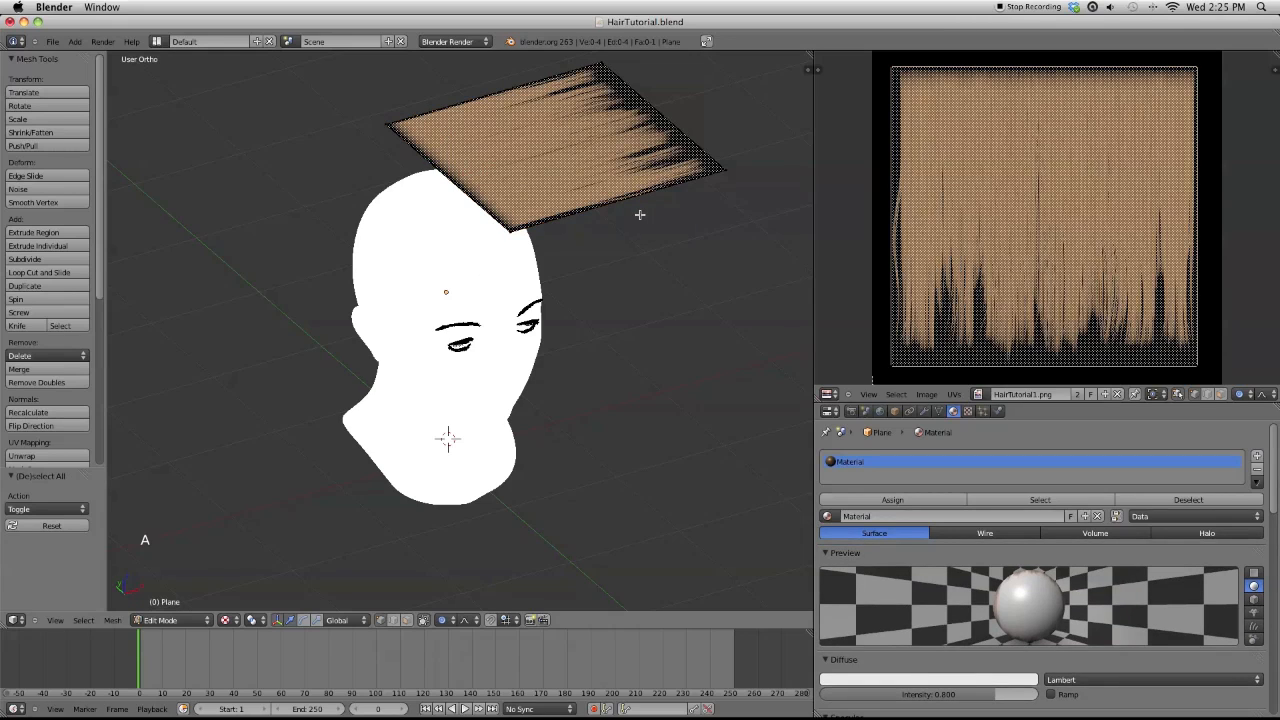
key("ctrl+a")
key("ctrl+r")
left_click(591, 180)
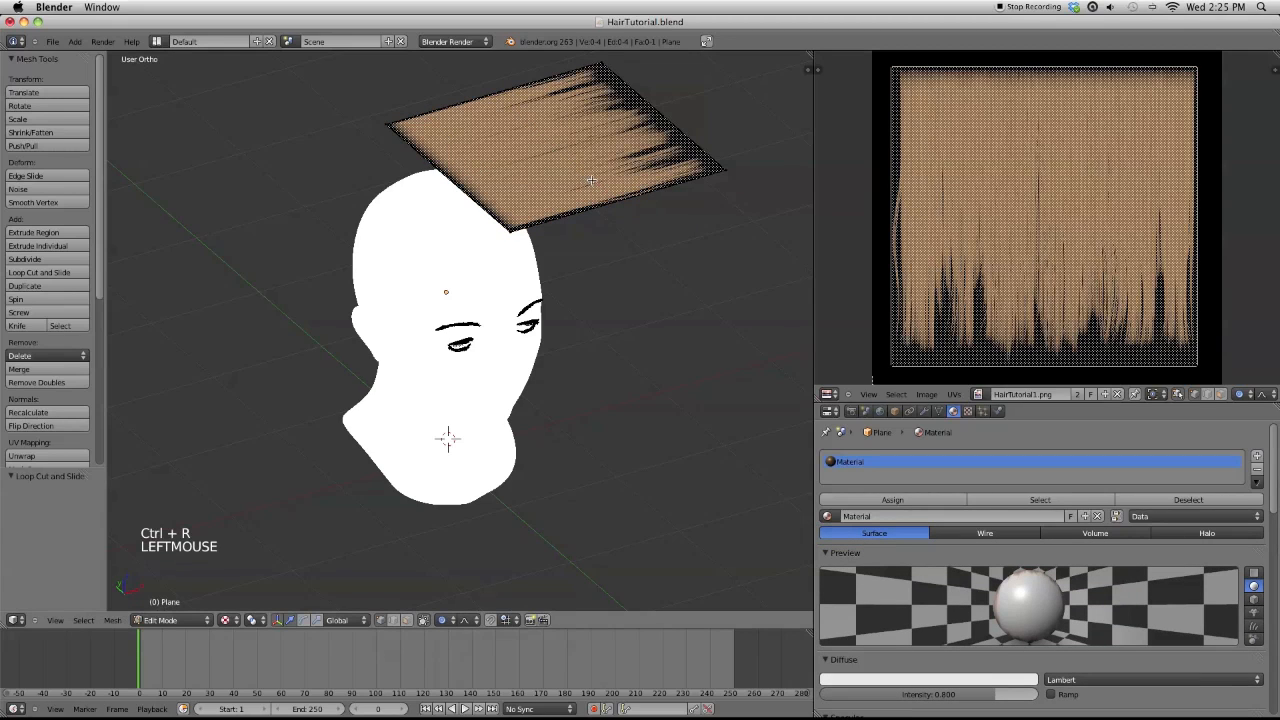
key("ctrl+r")
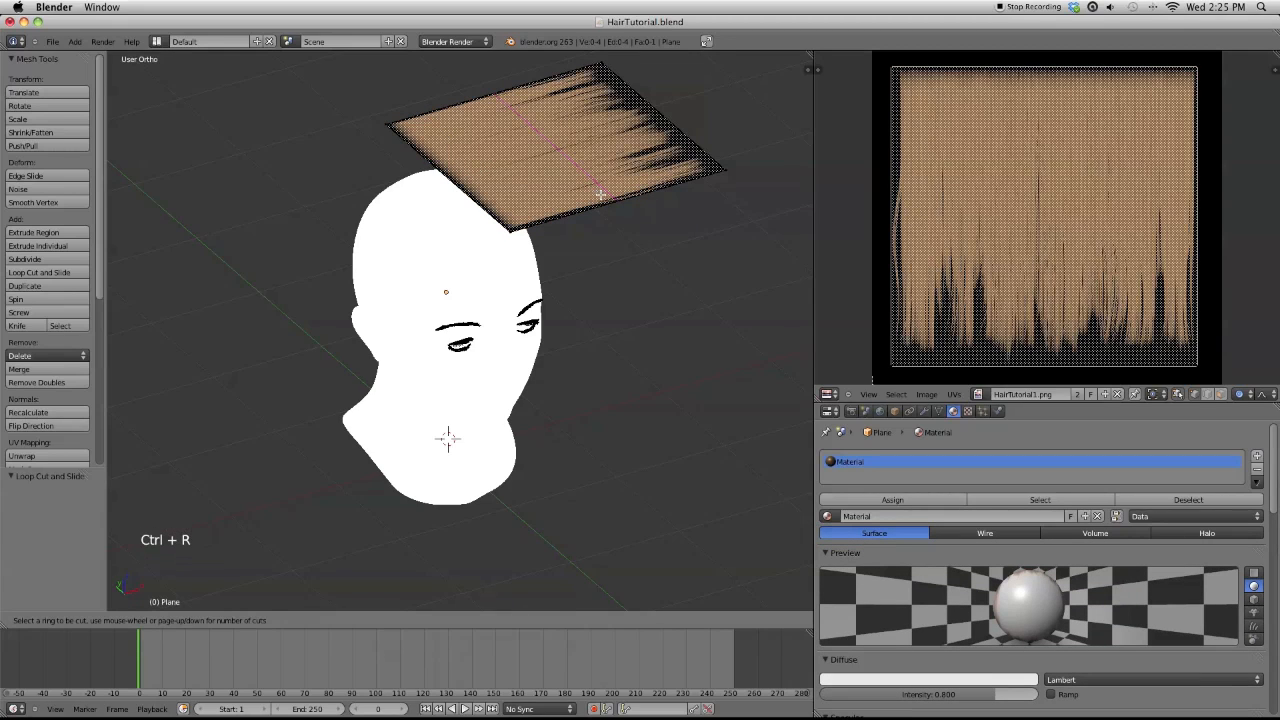
left_click(598, 192)
left_click(600, 194)
key("a")
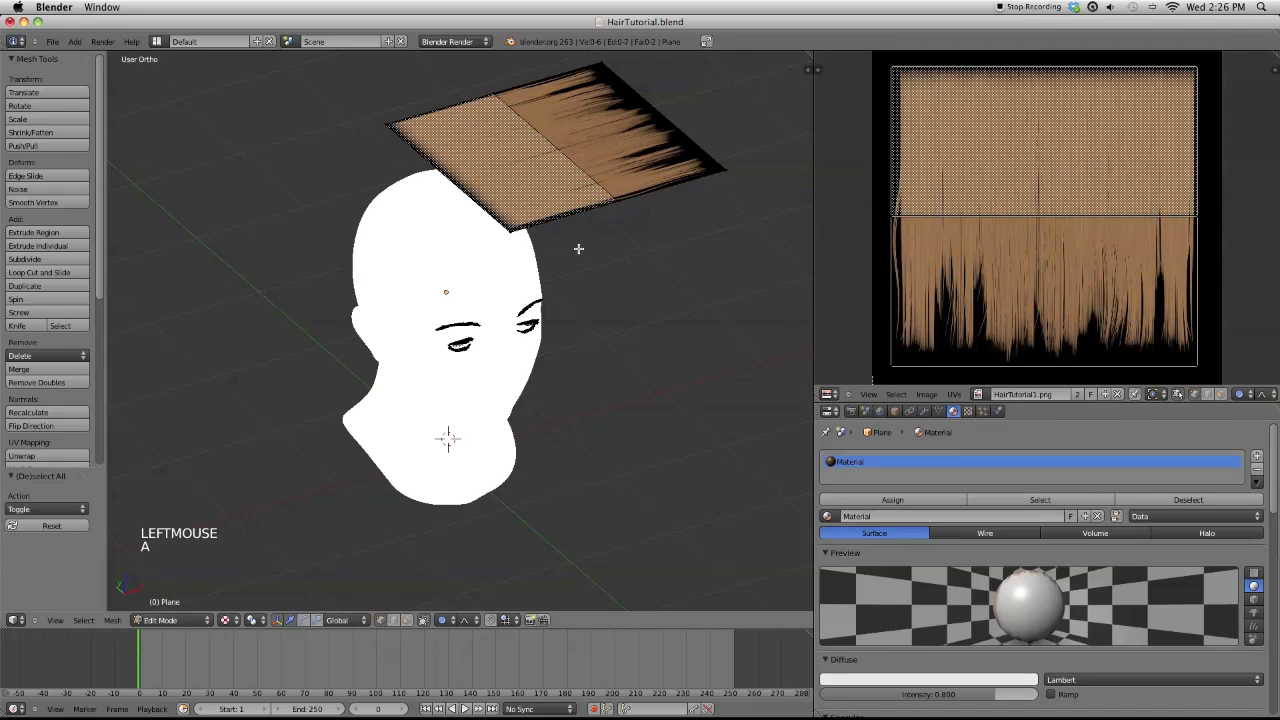
key("KP_3")
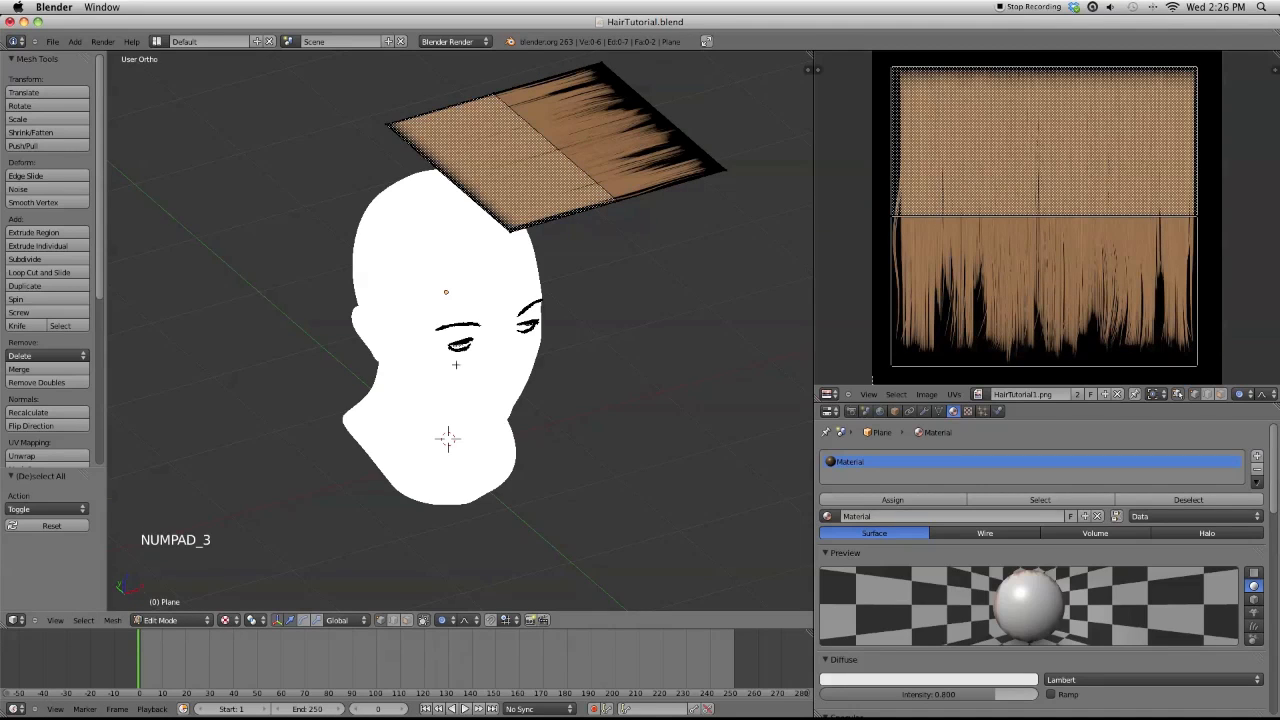
key("KP_1")
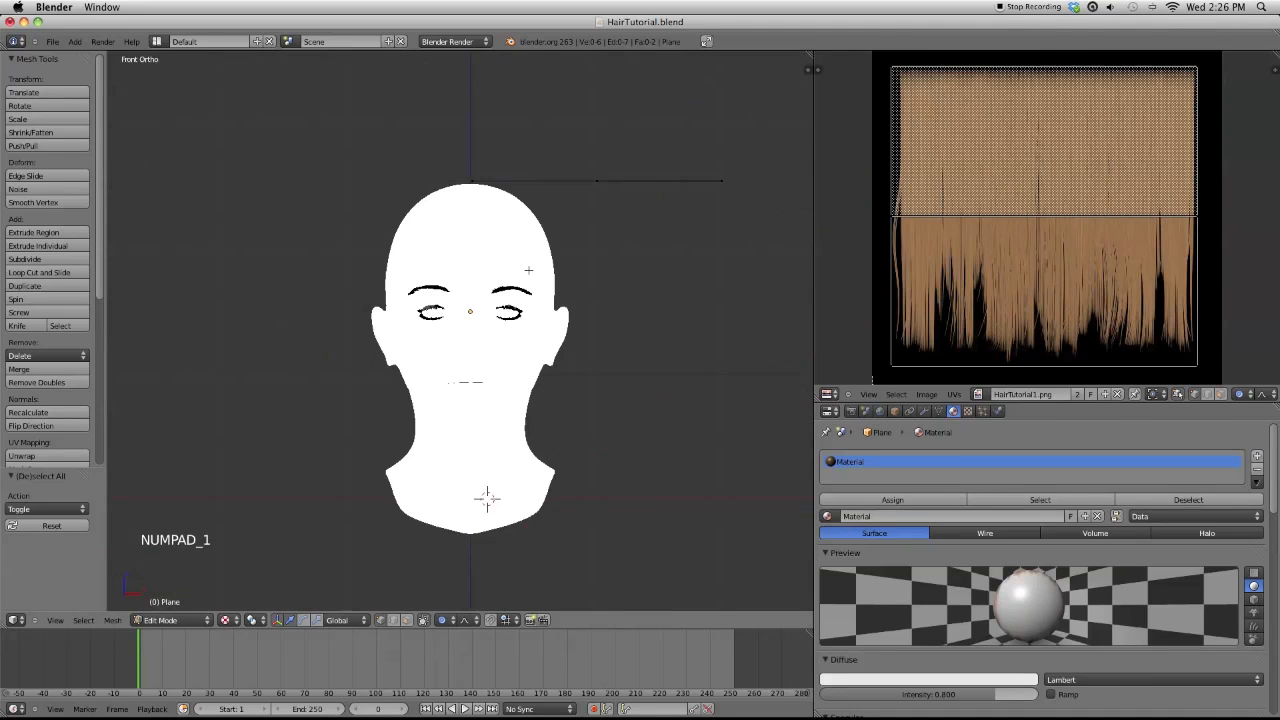
key("a")
key("a")
key("a")
key("c")
mouse_move(594, 191)
left_mouse_down()
mouse_move(597, 178)
mouse_move(740, 182)
left_mouse_up()
right_click(637, 274)
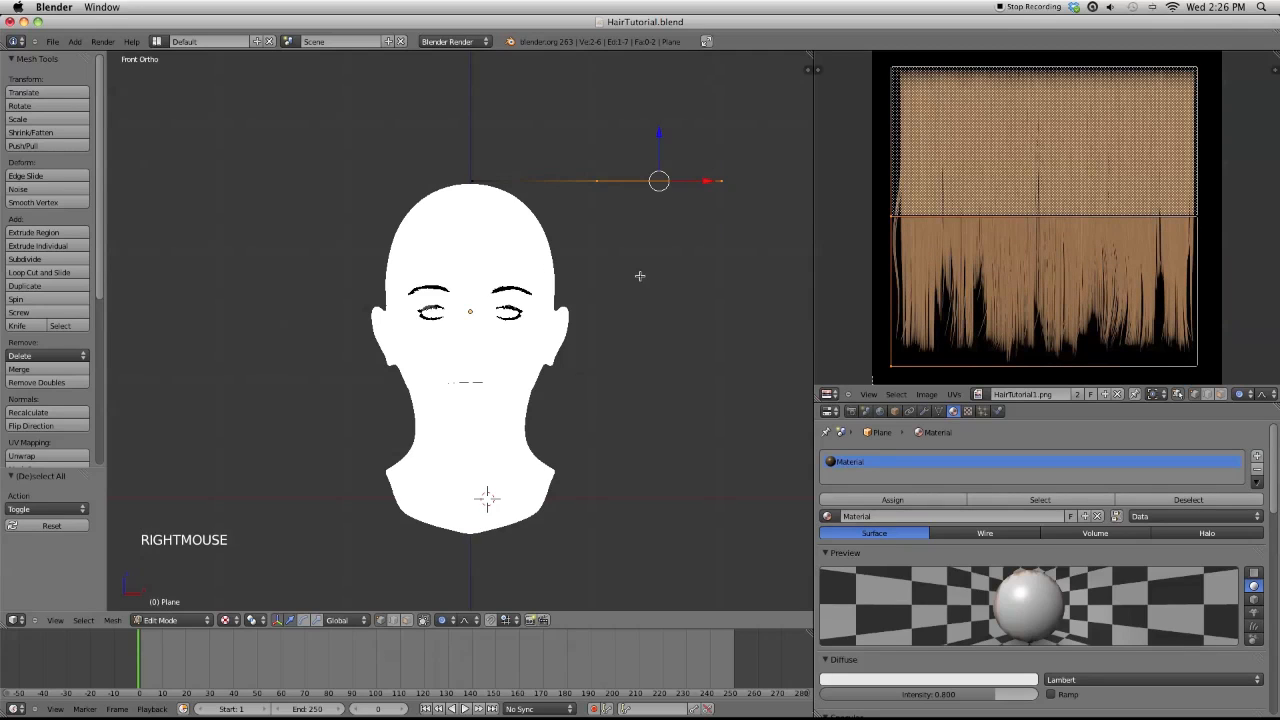
key("g")
key("g")
right_click(603, 324)
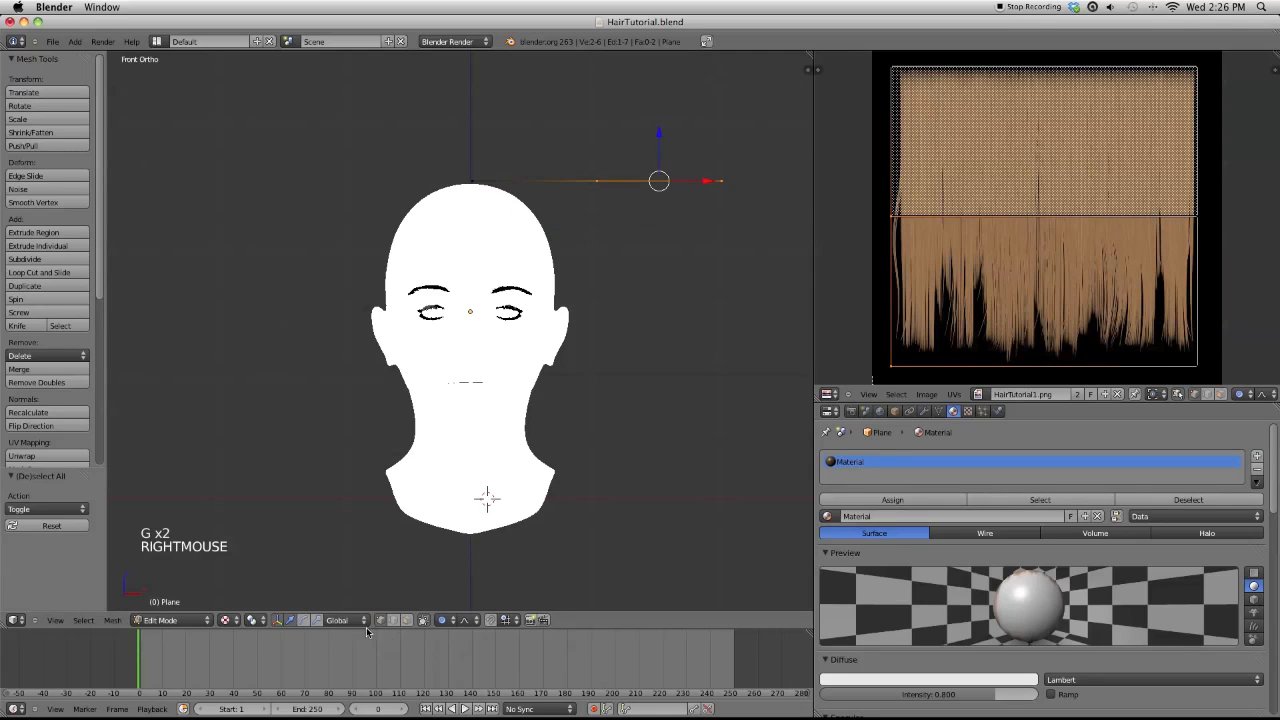
Select all four vertices of the plane's middle and outer edges and move them about -0.454 on X and -0.134 on Z
left_click(656, 234)
key("c")
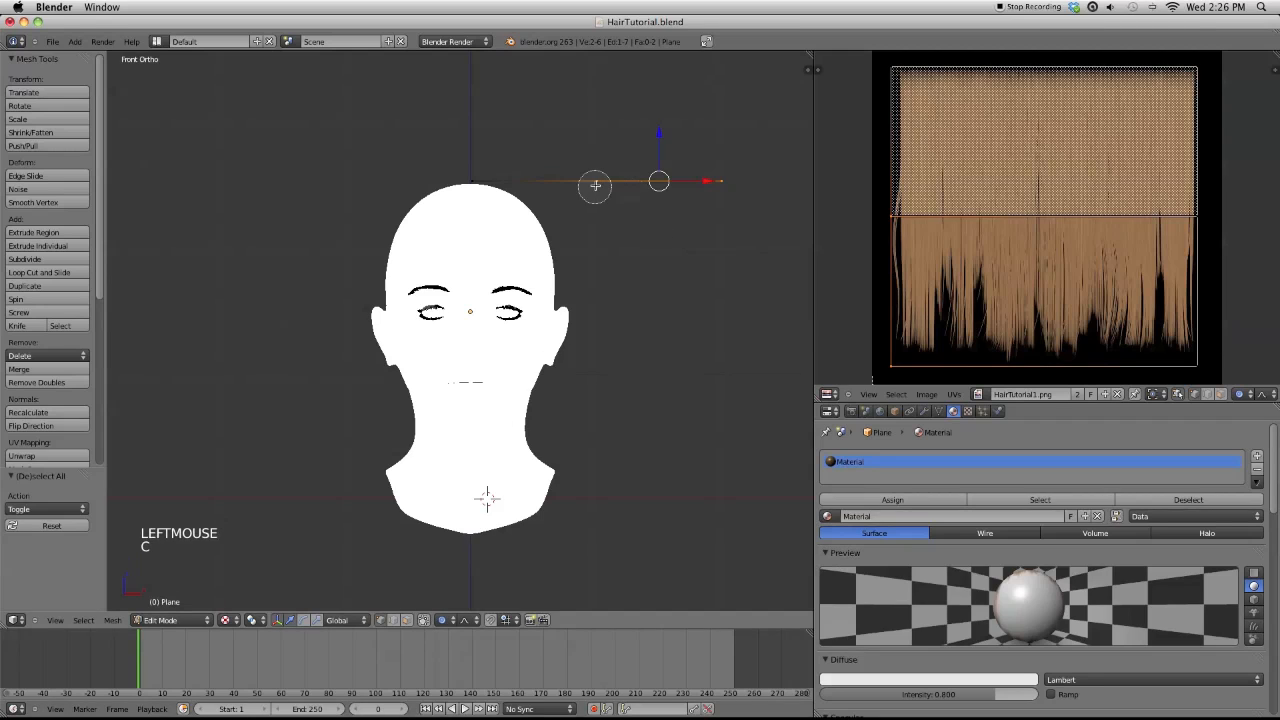
left_click(718, 183)
right_click(713, 190)
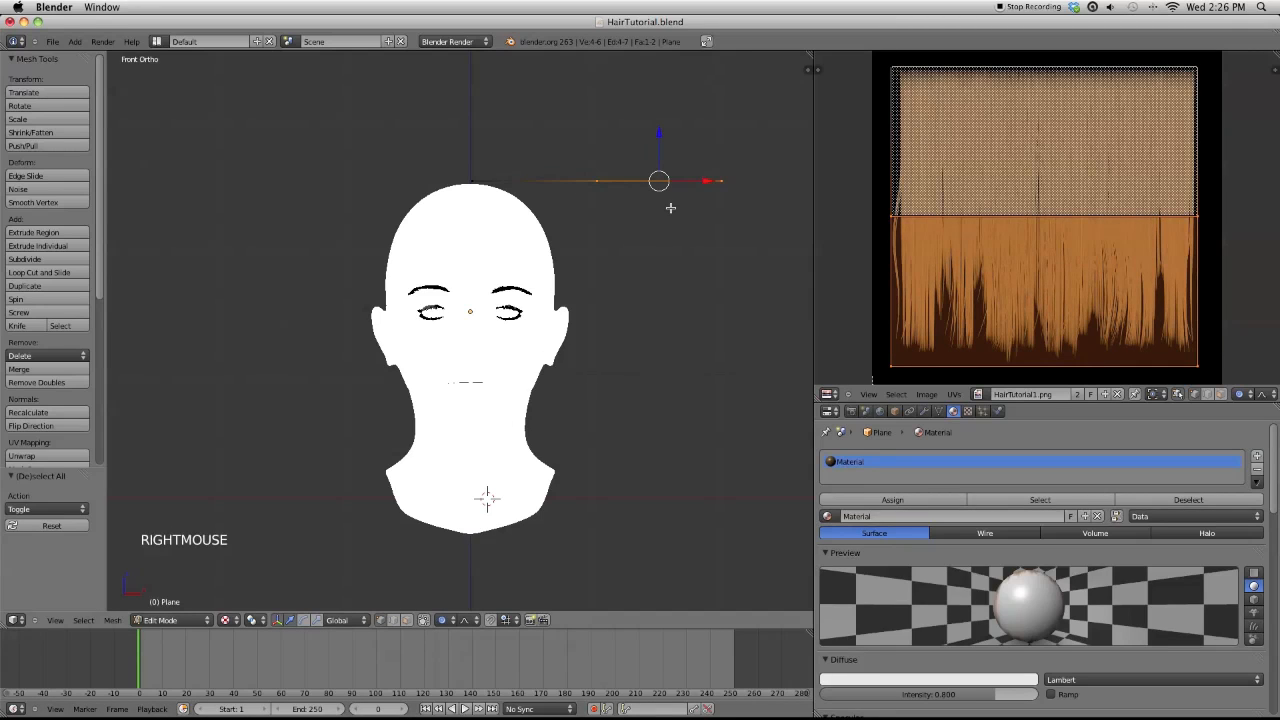
key("g")
key("g")
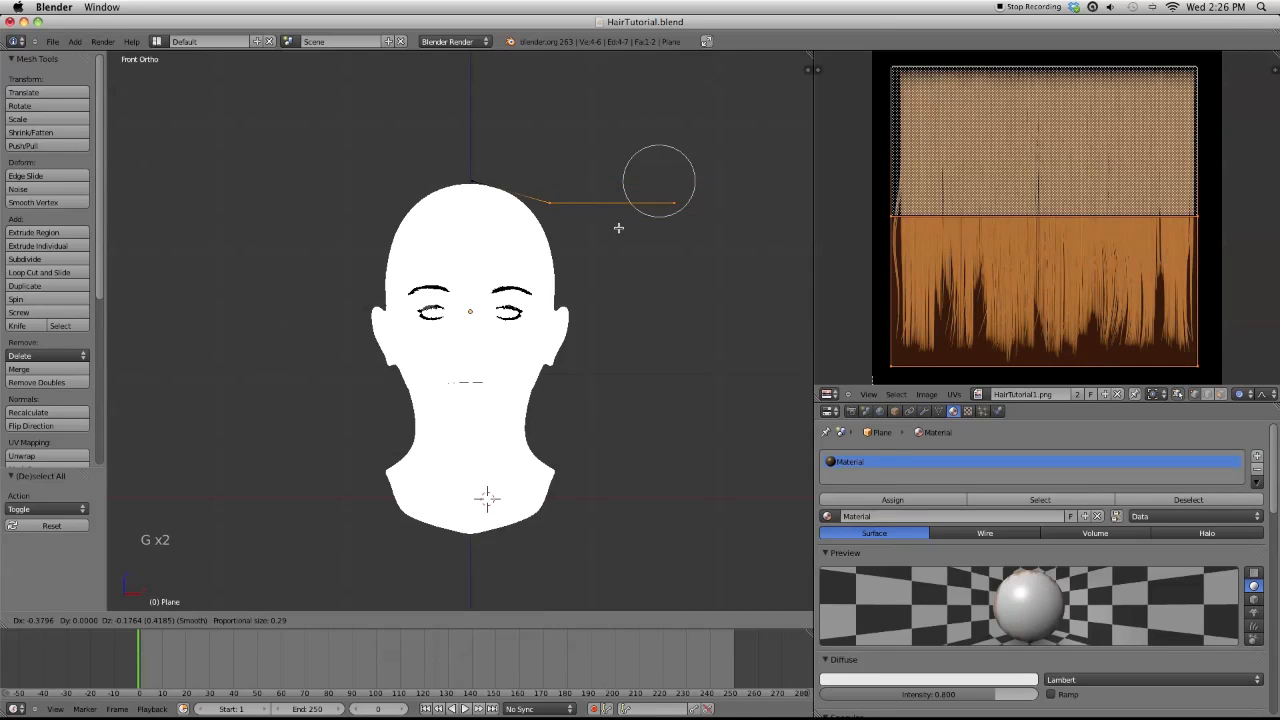
left_click(614, 225)
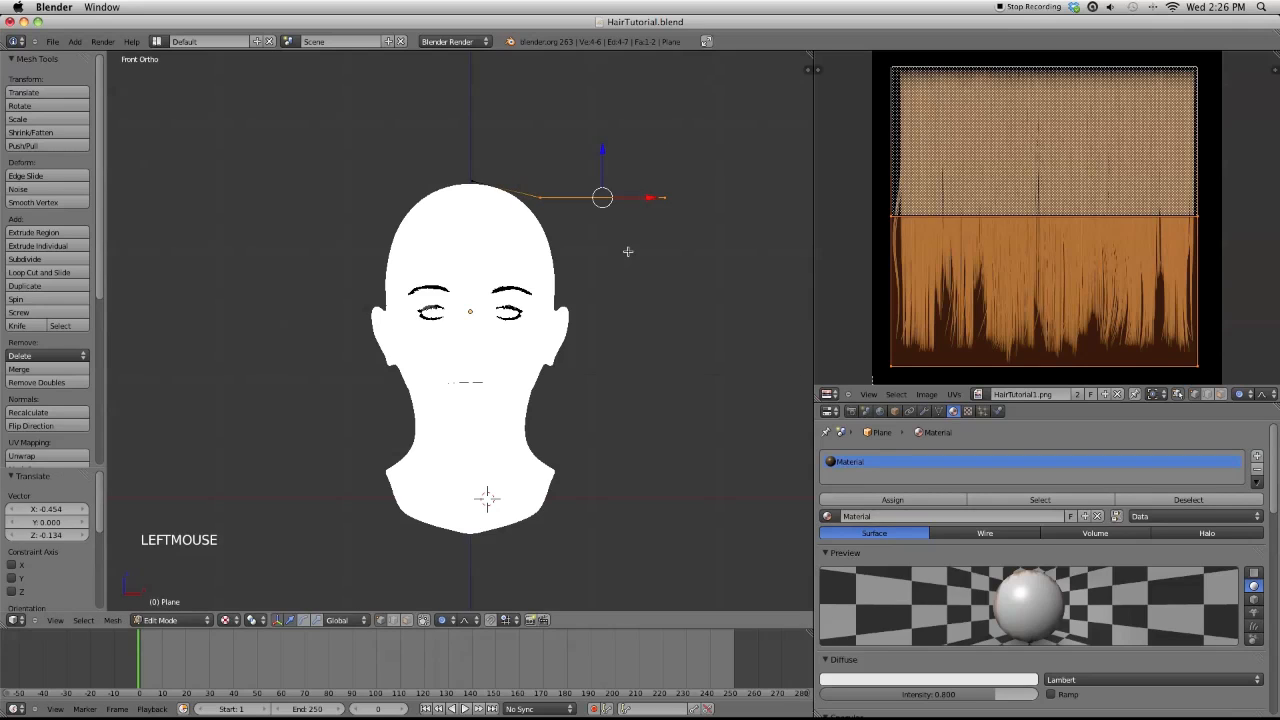
Select only the plane's outer edge and fold it down beside the ear, about -0.663 on X and -0.898 on Z
key("a")
key("c")
right_click(666, 206)
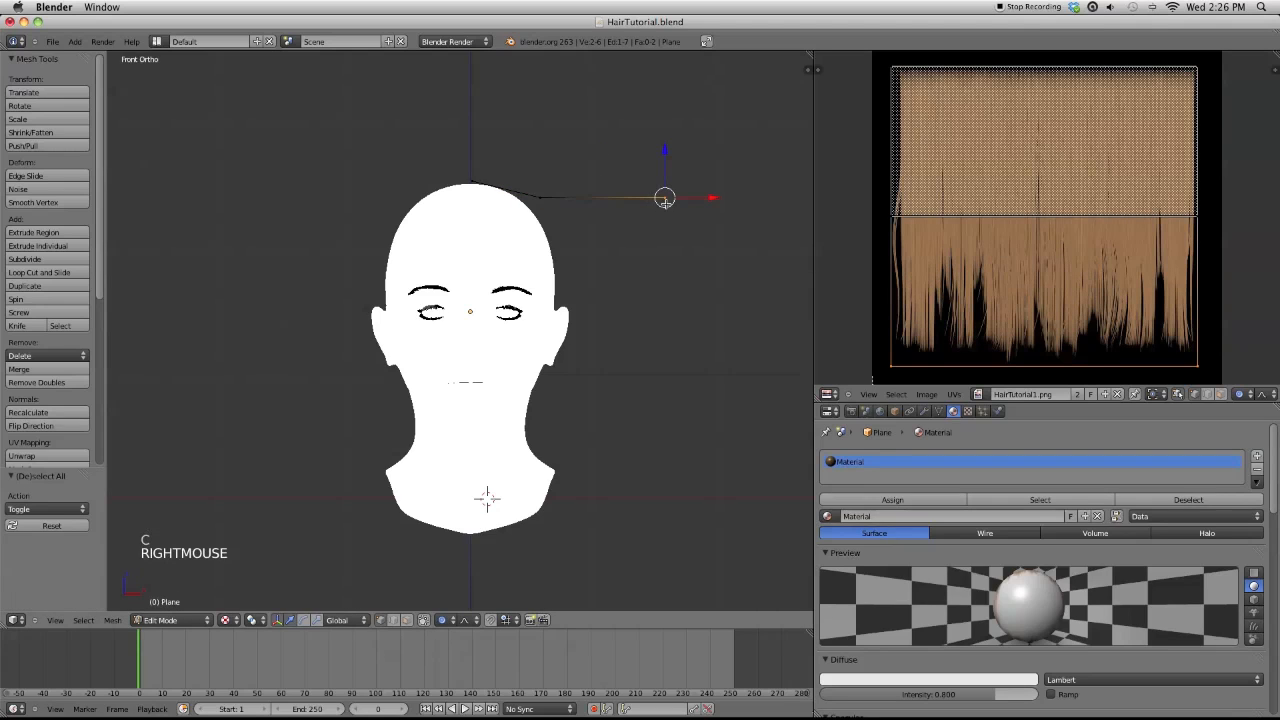
key("g")
key("g")
left_click(584, 313)
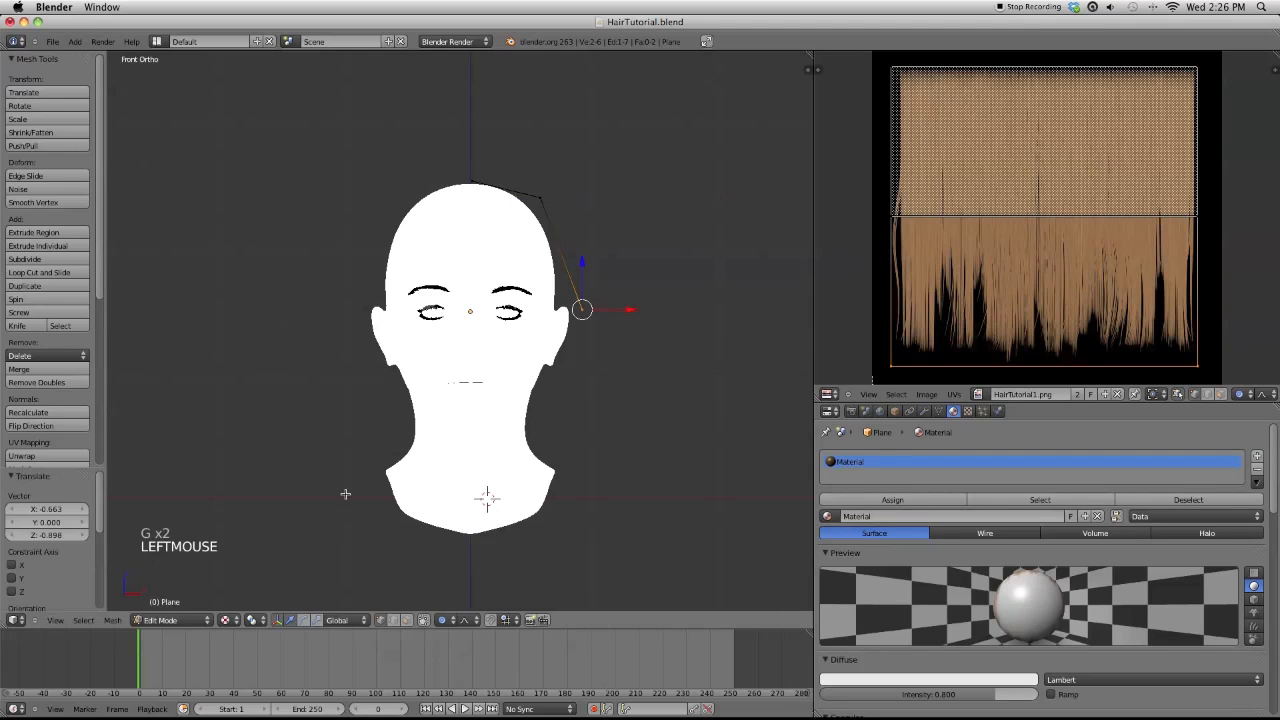
Examine the folded hair plane against the head from angled views in Object Mode, and return to Edit Mode
left_click(225, 622)
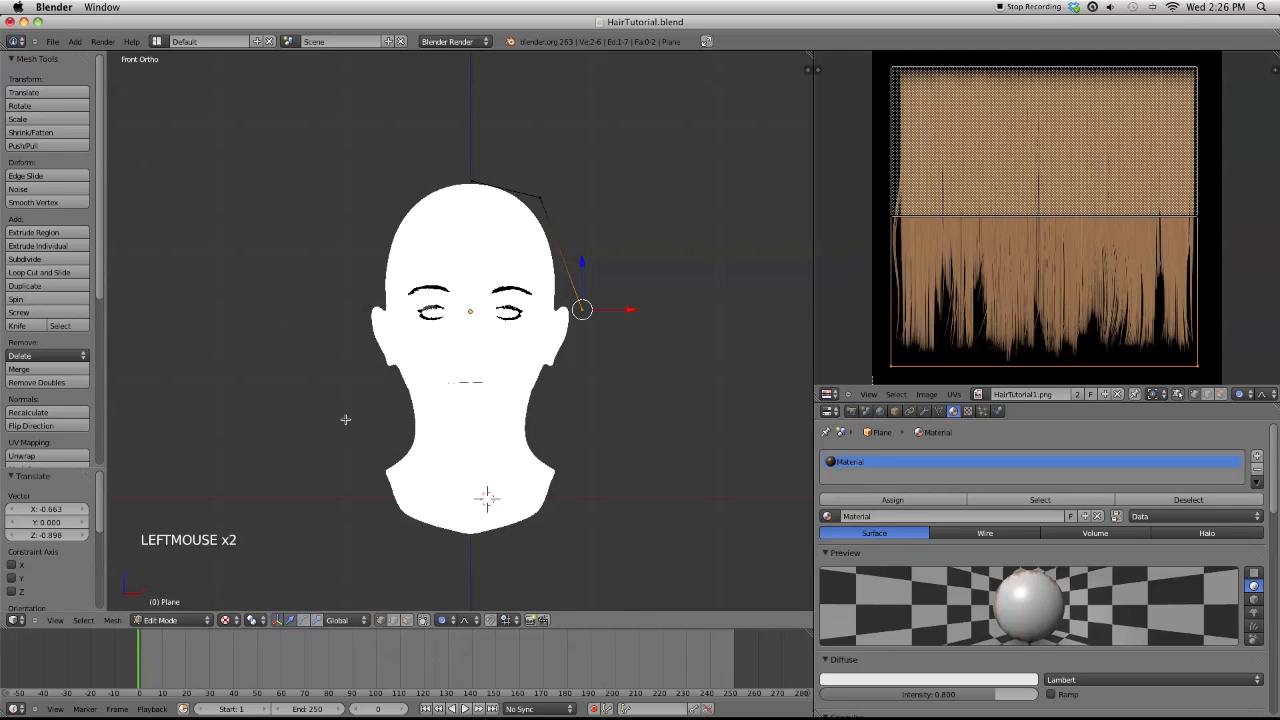
key("KP_6")
key("KP_6")
key("KP_8")
key("KP_8")
key("KP_8")
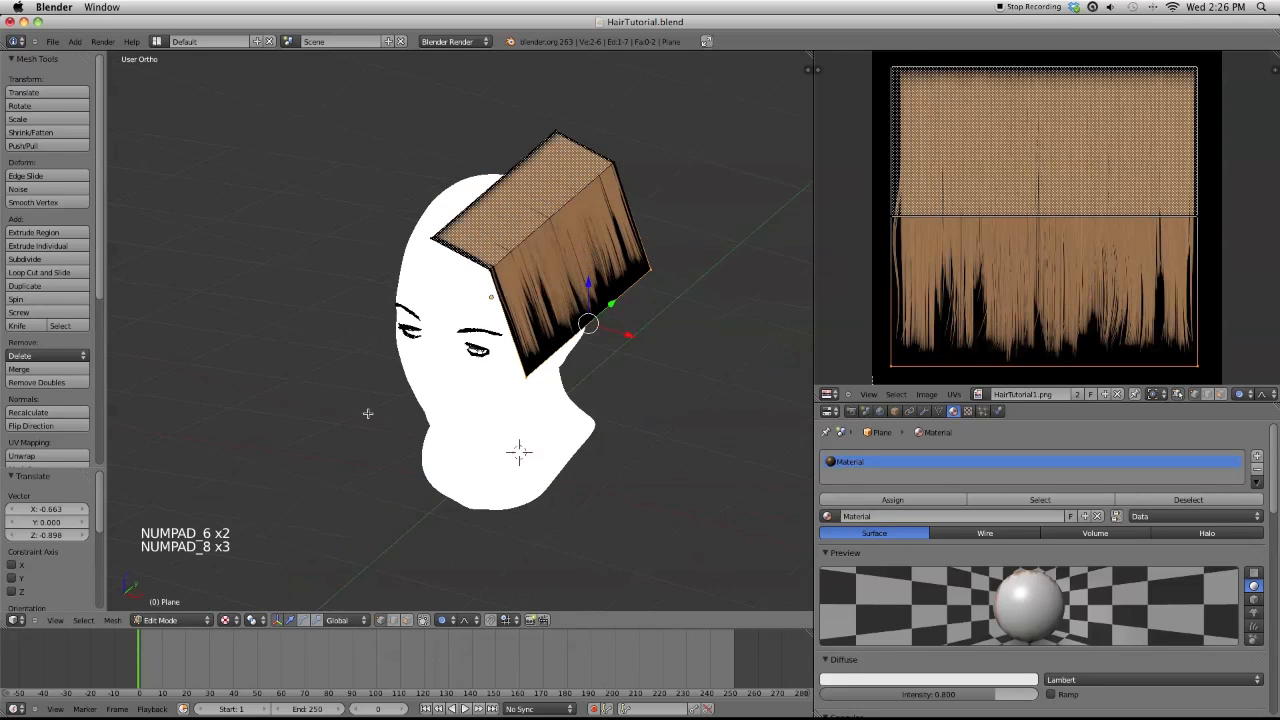
key("a")
key("a")
key("a")
key("a")
key("Tab")
key("KP_4")
key("KP_4")
key("KP_6")
key("KP_6")
key("KP_6")
key("KP_6")
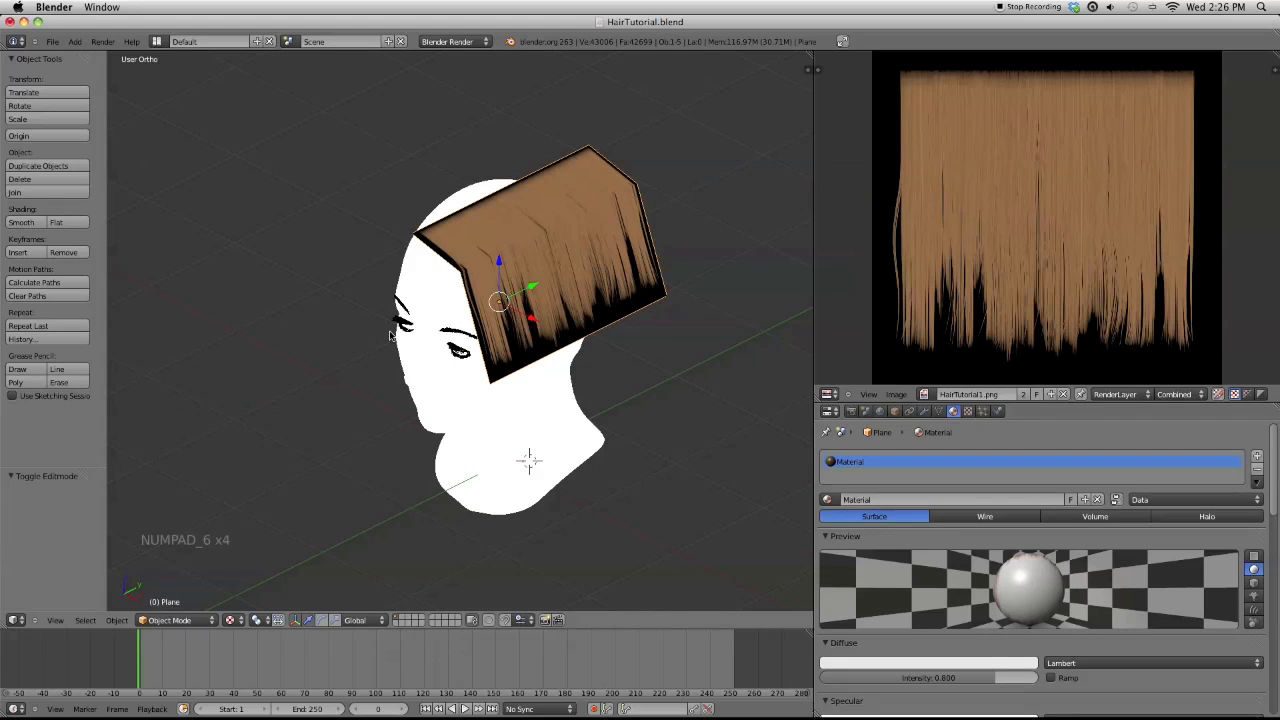
key("Tab")
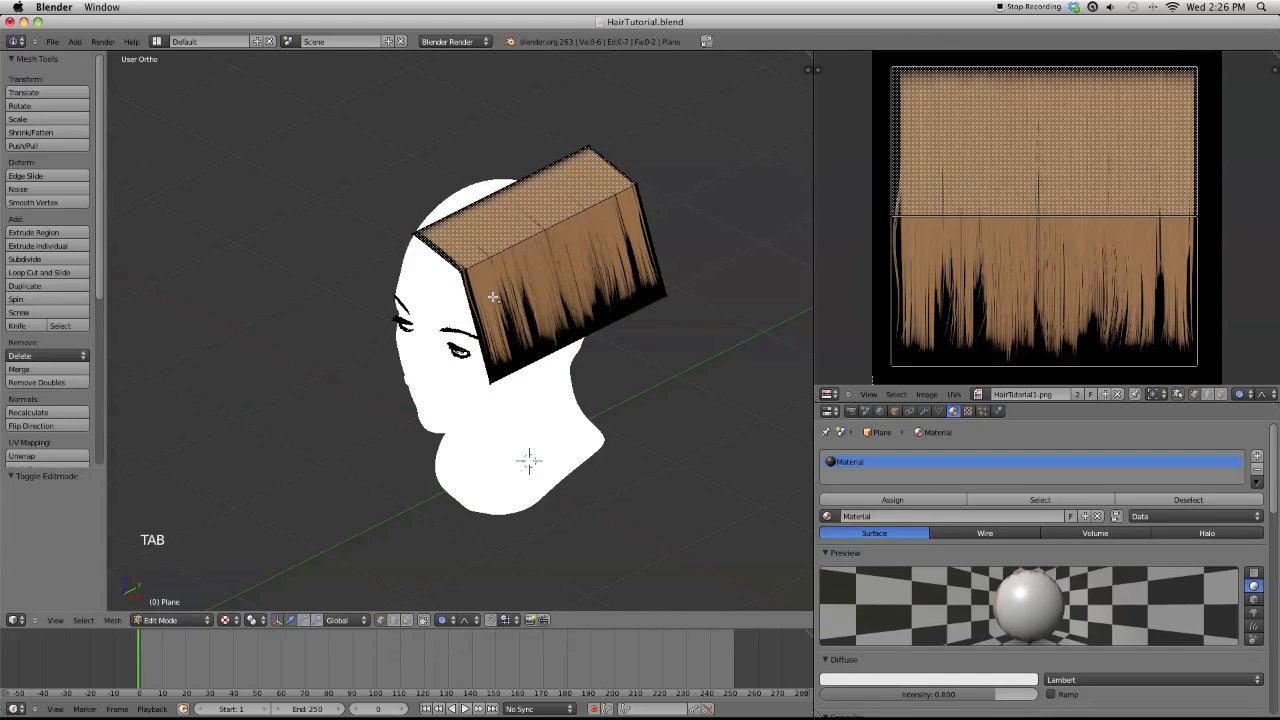
key("ctrl+r")
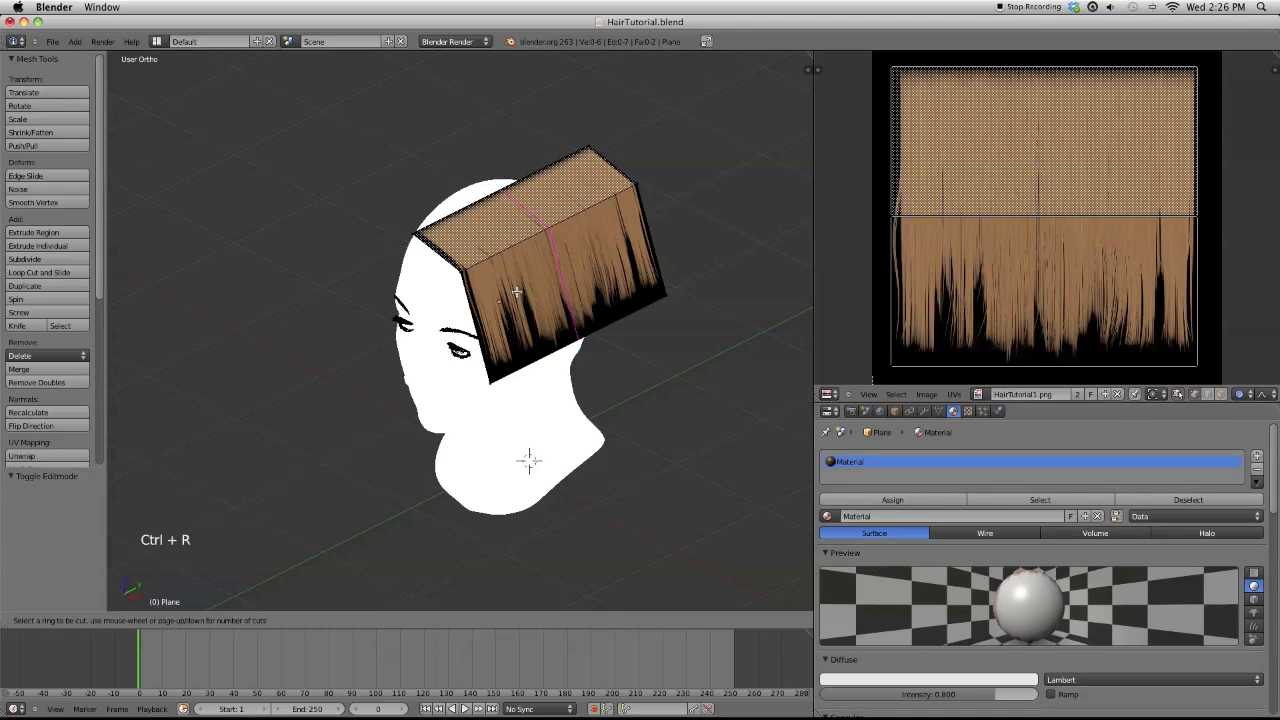
right_click(522, 361)
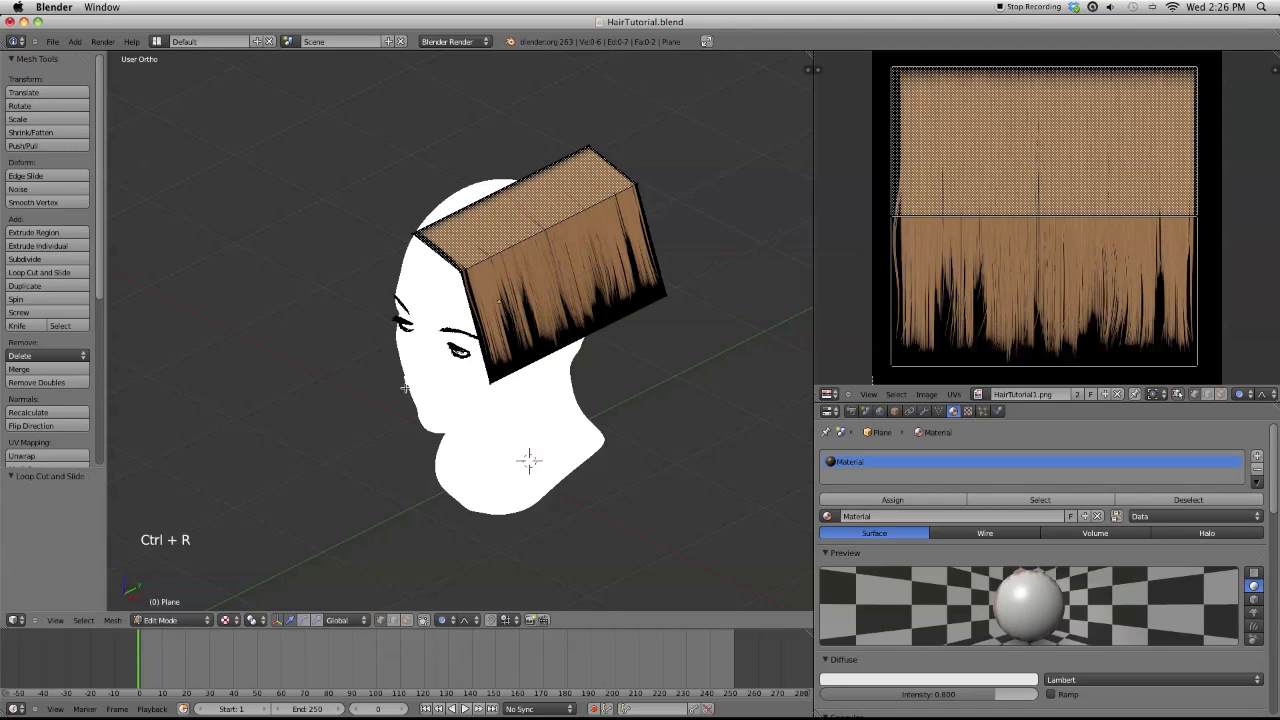
right_click(527, 364, "alt")
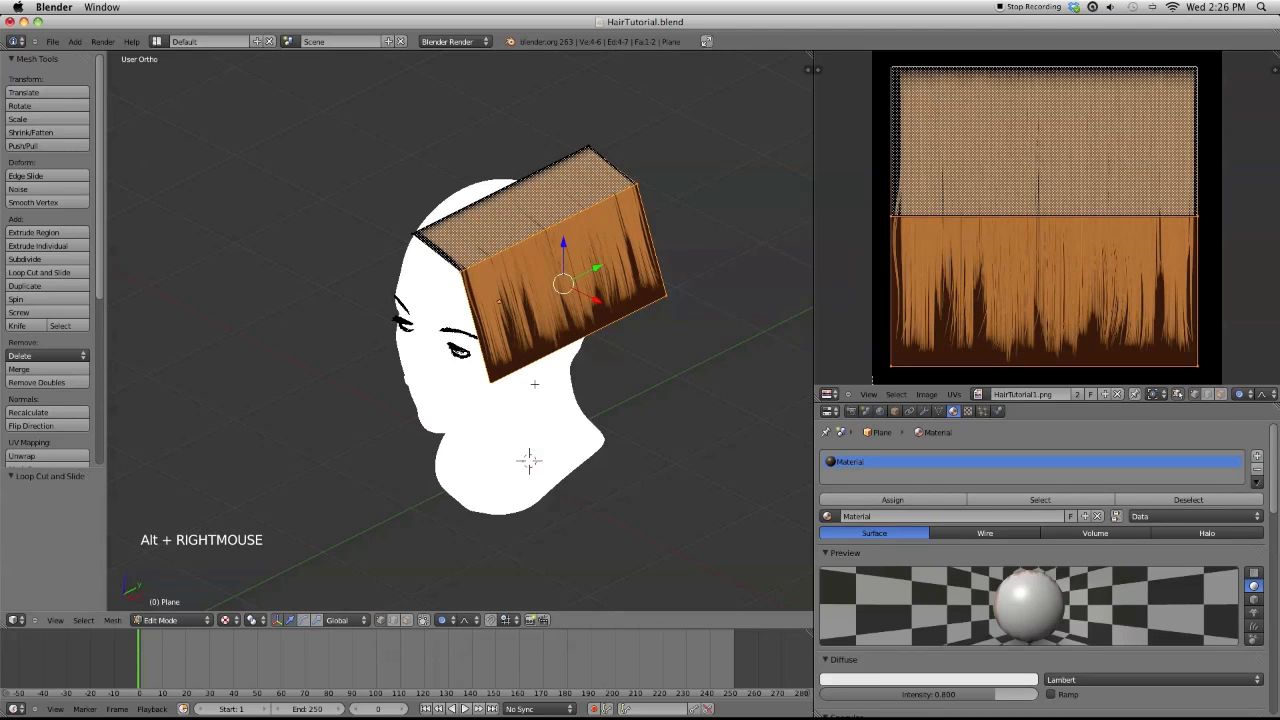
key("a")
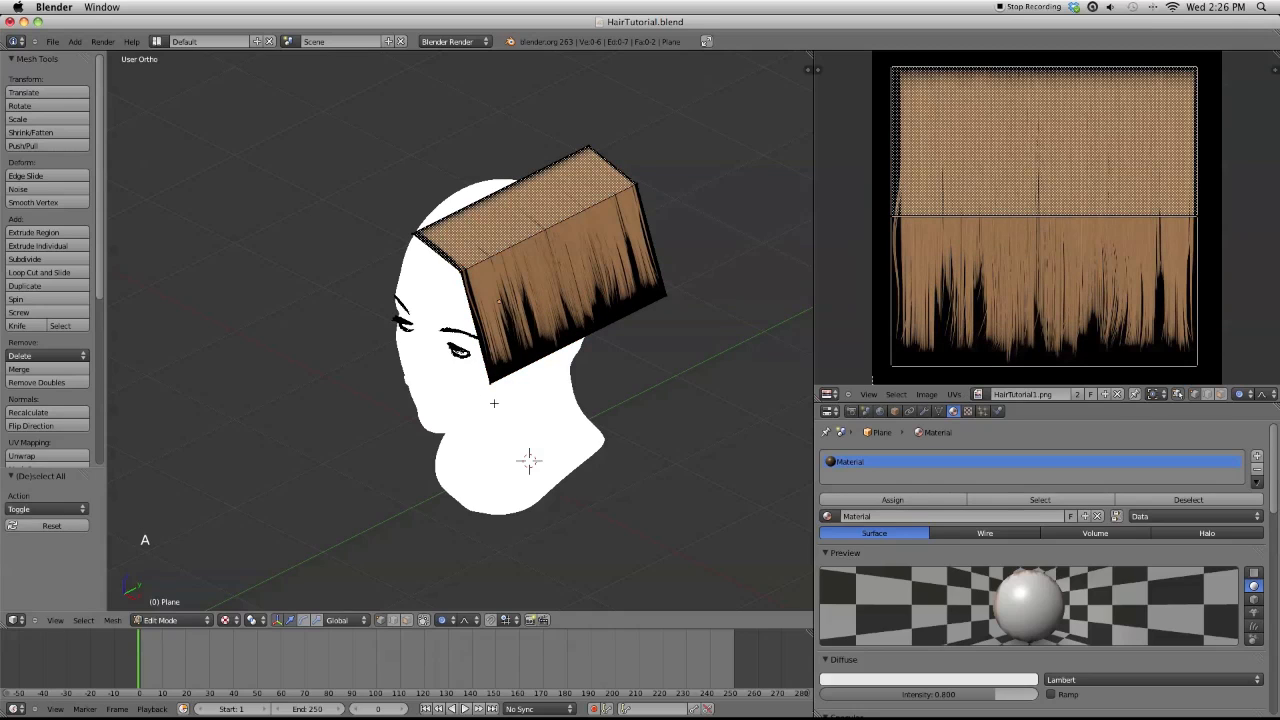
Try to extend the hair plane by extruding its bottom edge about 0.327 on X, -0.040 on Y and -0.449 on Z
right_click(671, 303)
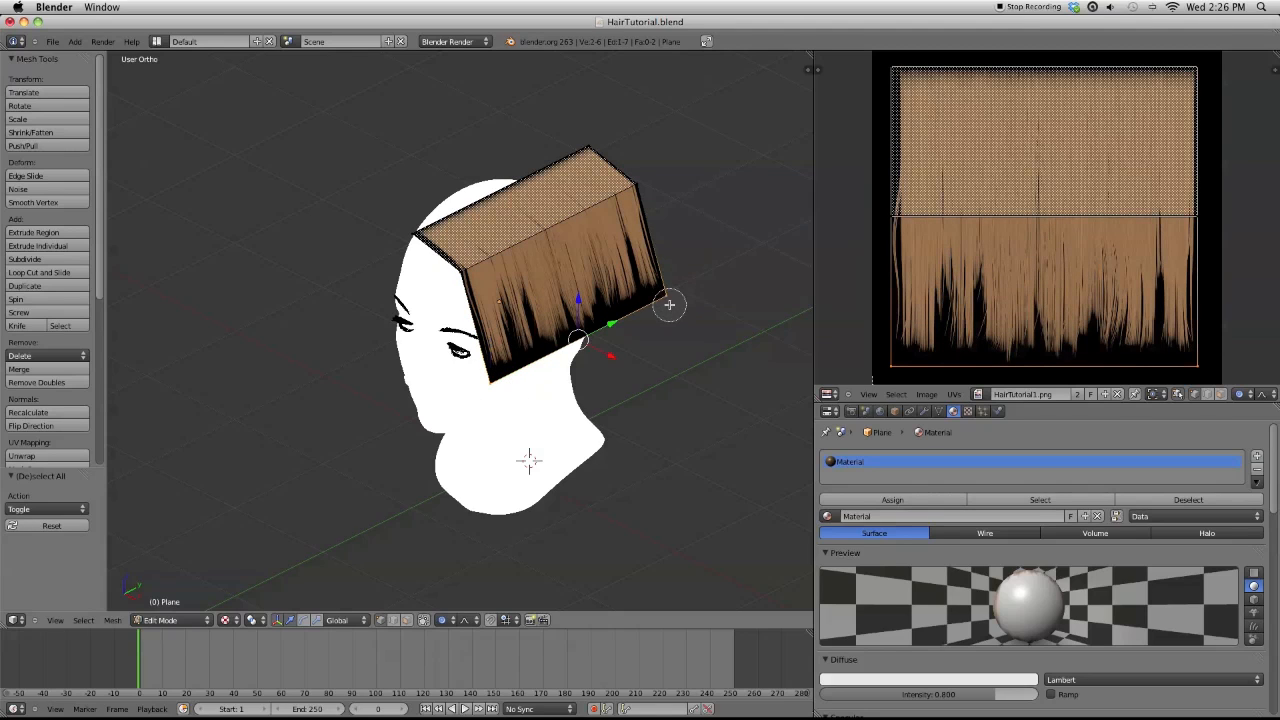
key("e")
key("e")
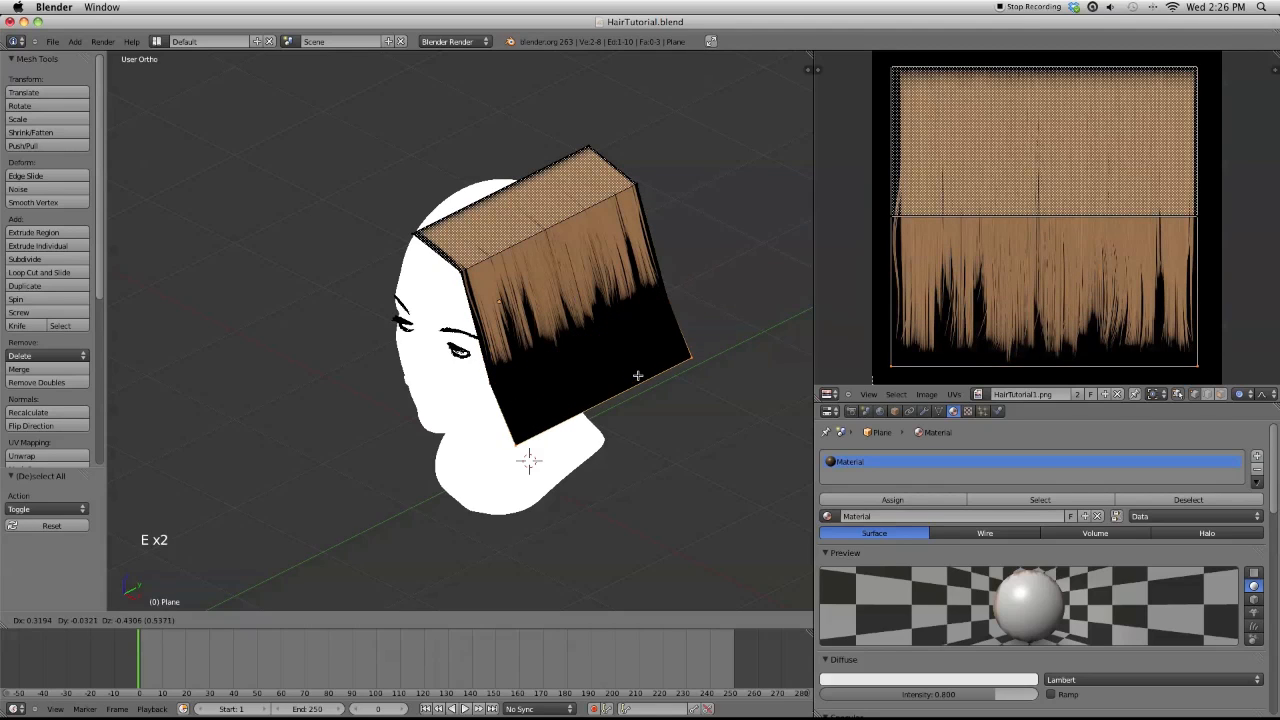
left_click(637, 376)
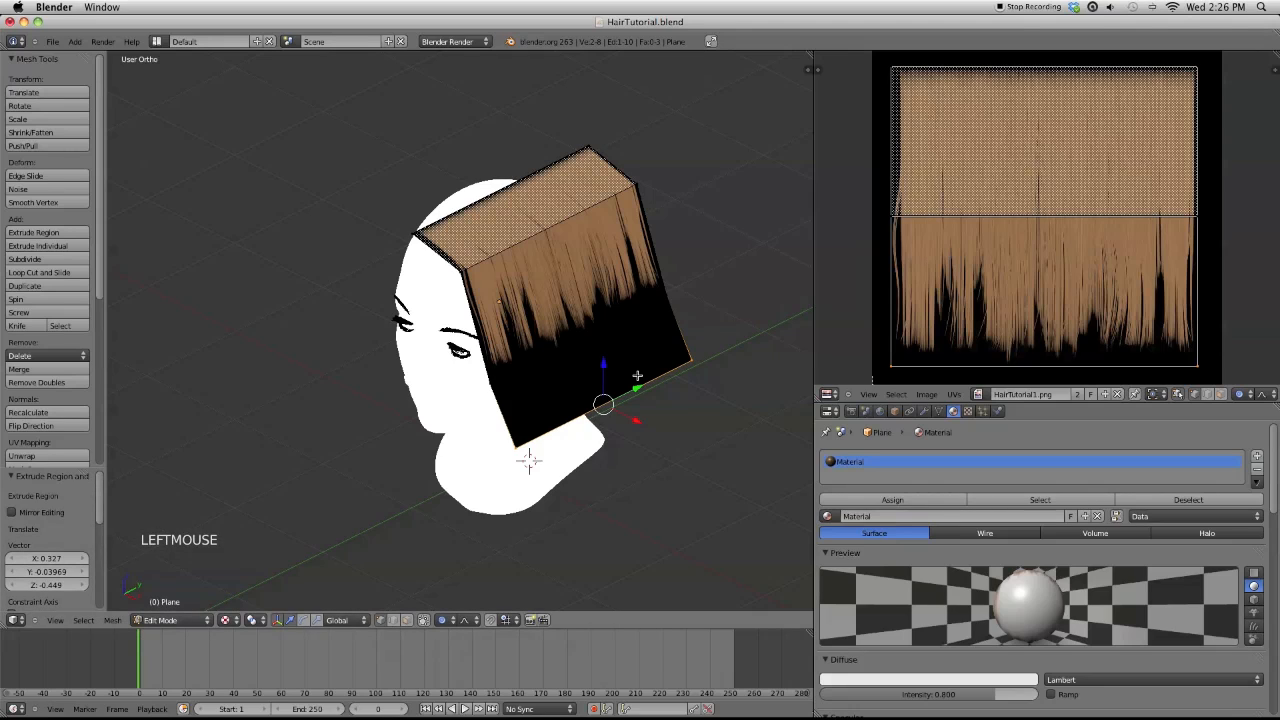
key("ctrl+z")
key("ctrl+z")
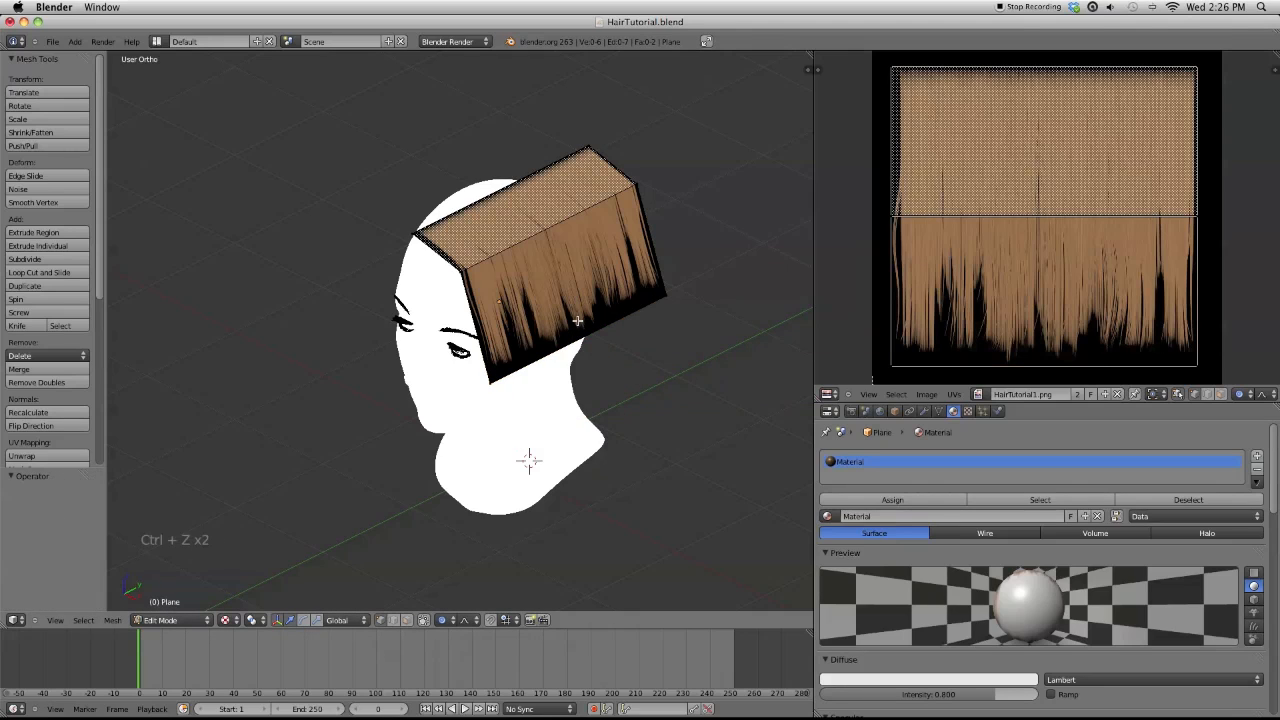
Add a loop cut to the plane's hanging face and slide it about 0.84 towards the bottom edge
key("ctrl+r")
left_click(492, 330)
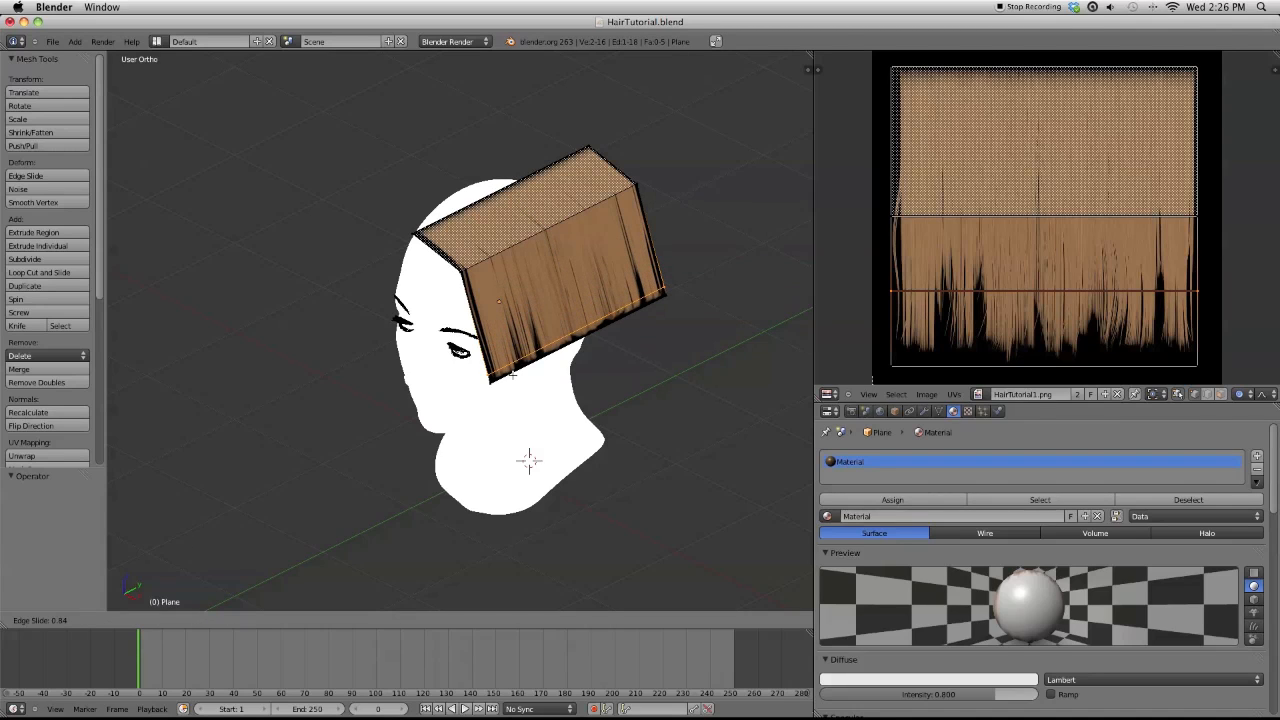
left_click(511, 374)
Select the two bottom corner vertices and lower them about 0.630 along Z with proportional editing off
right_click(511, 374)
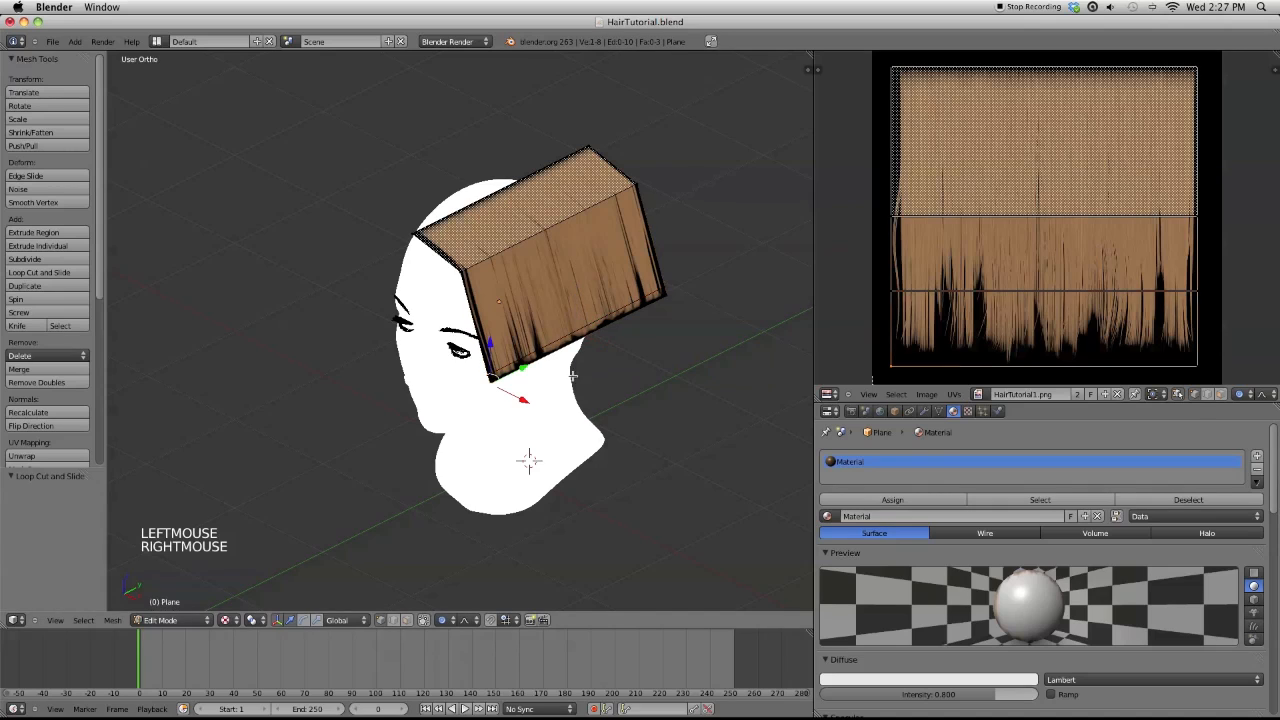
right_click(666, 329, "shift")
key("g")
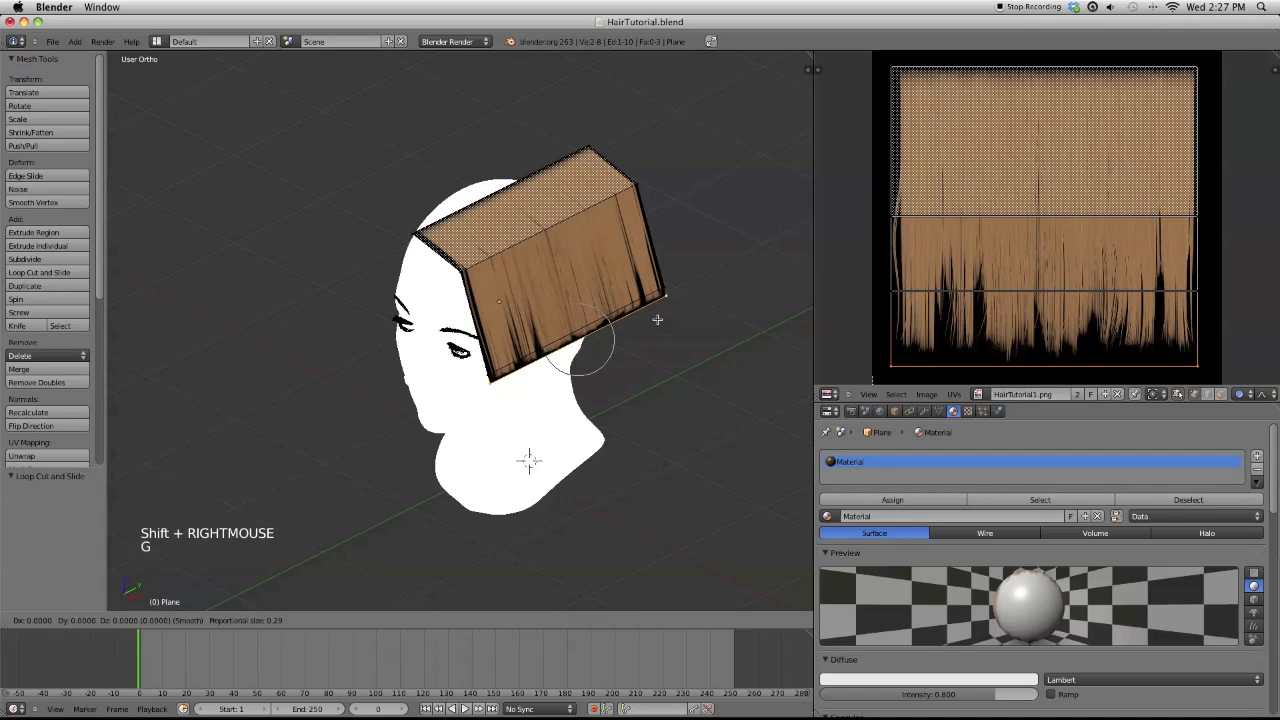
scroll(663, 355, "up", 2)
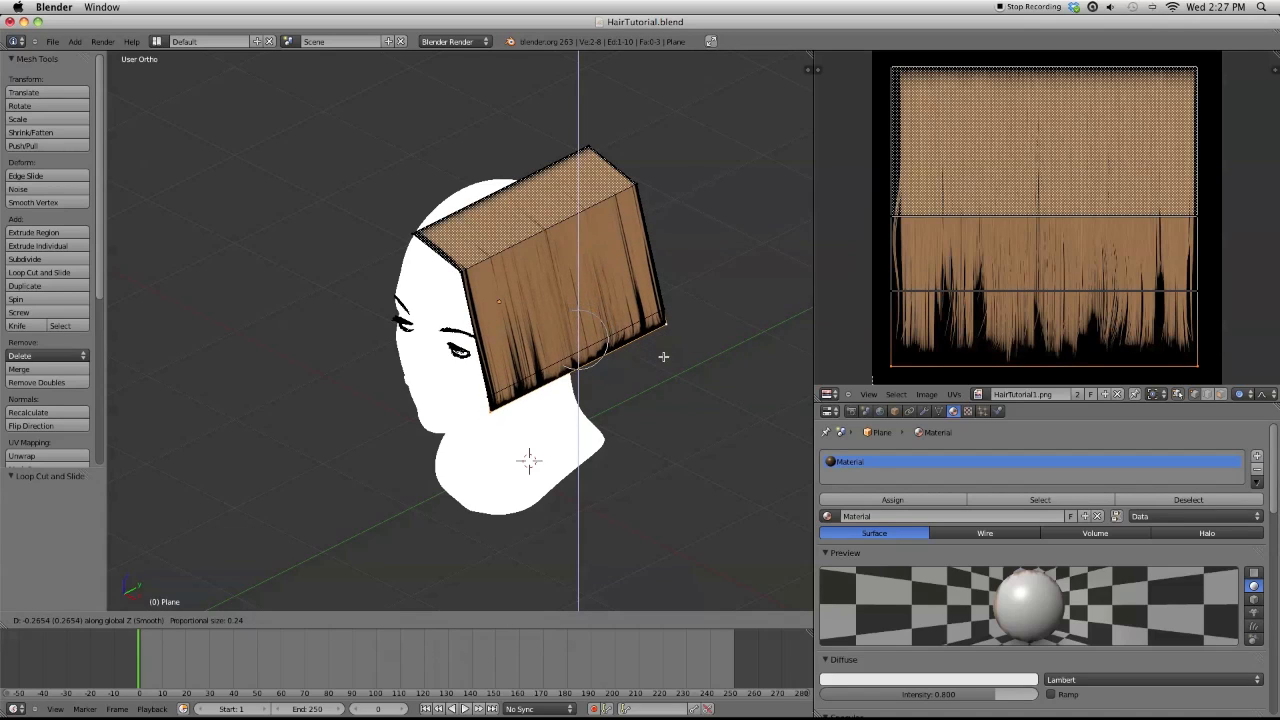
right_click(679, 372)
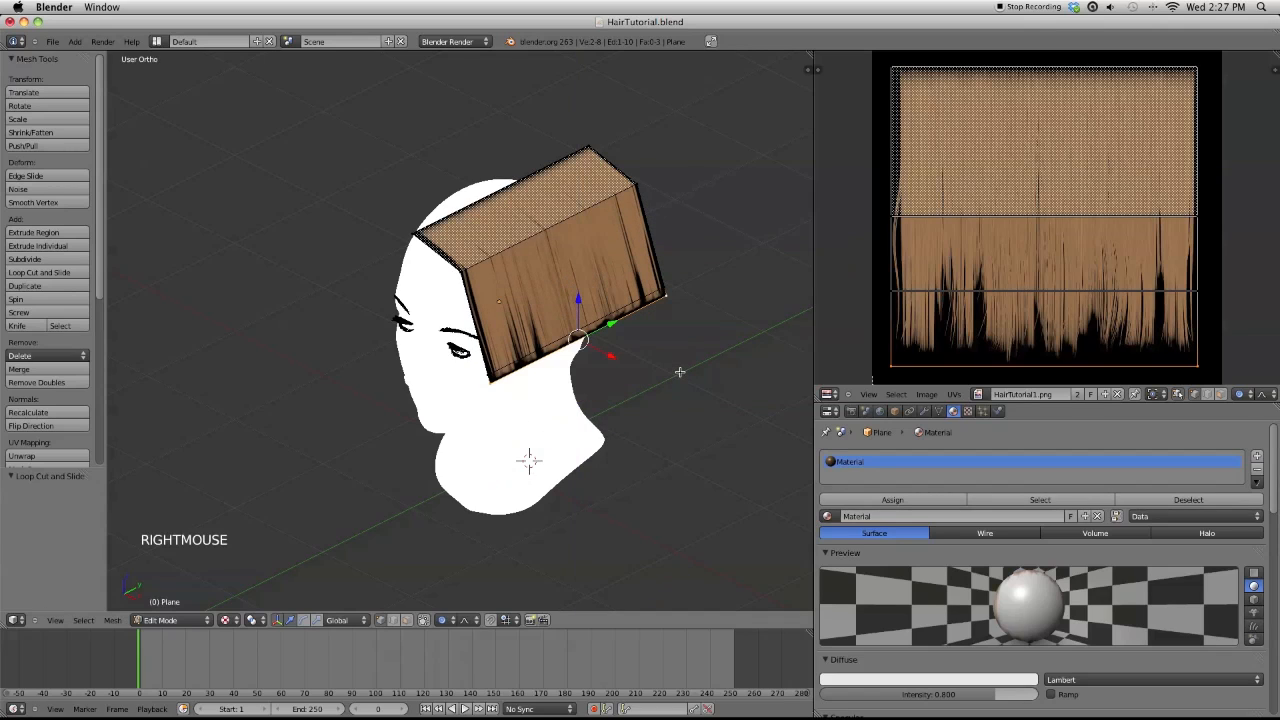
key("g")
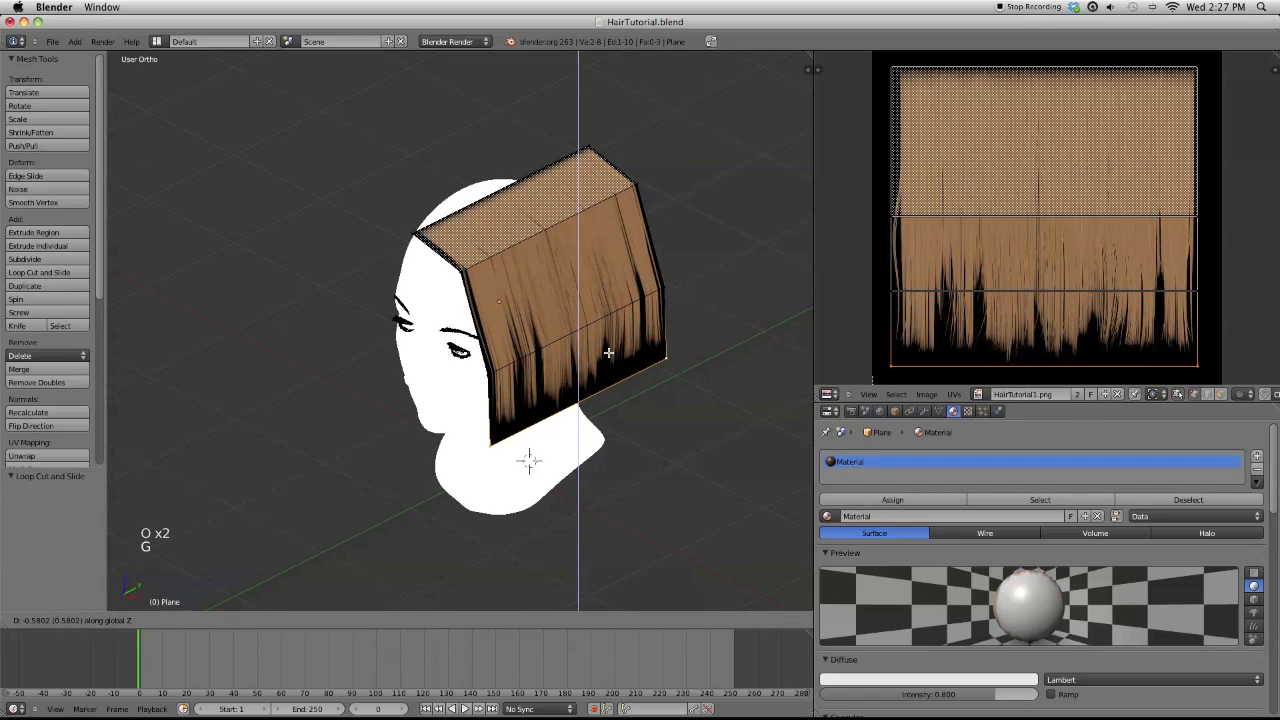
left_click(609, 357)
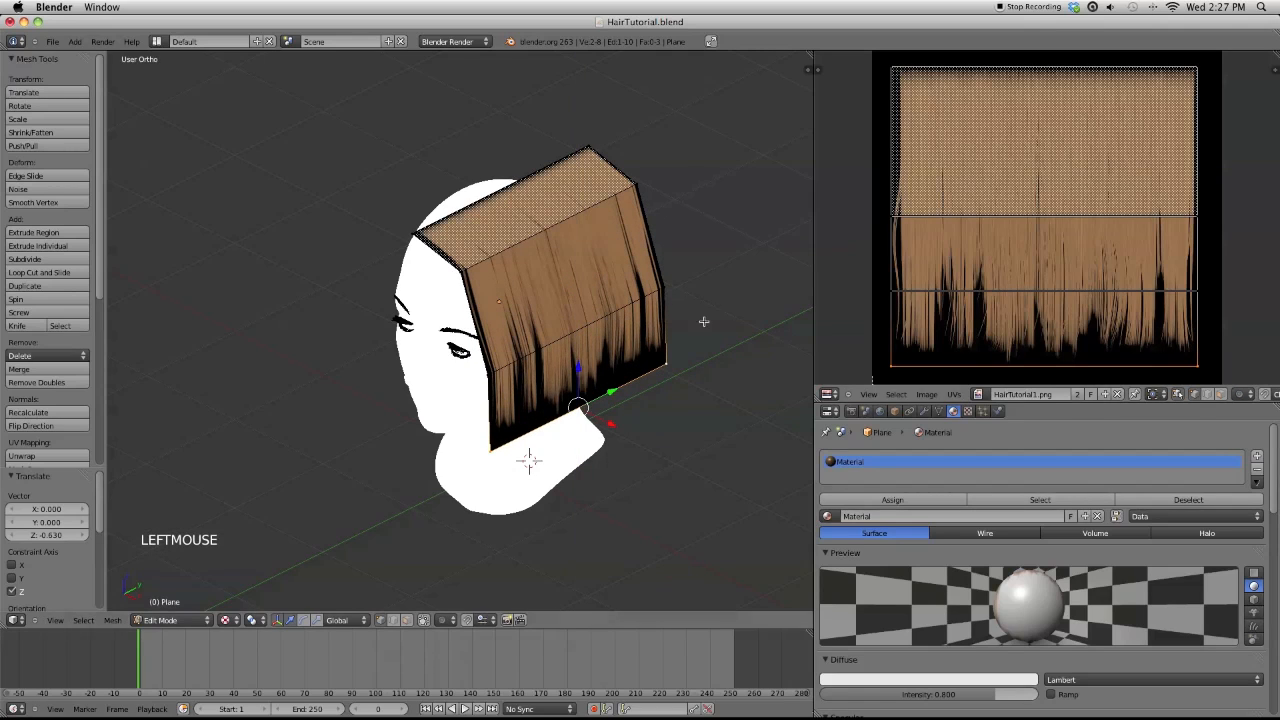
Shift the UVs of the hanging face's middle edge loop down 0.149 along Y, and back up about 0.120
right_click(591, 327, "alt")
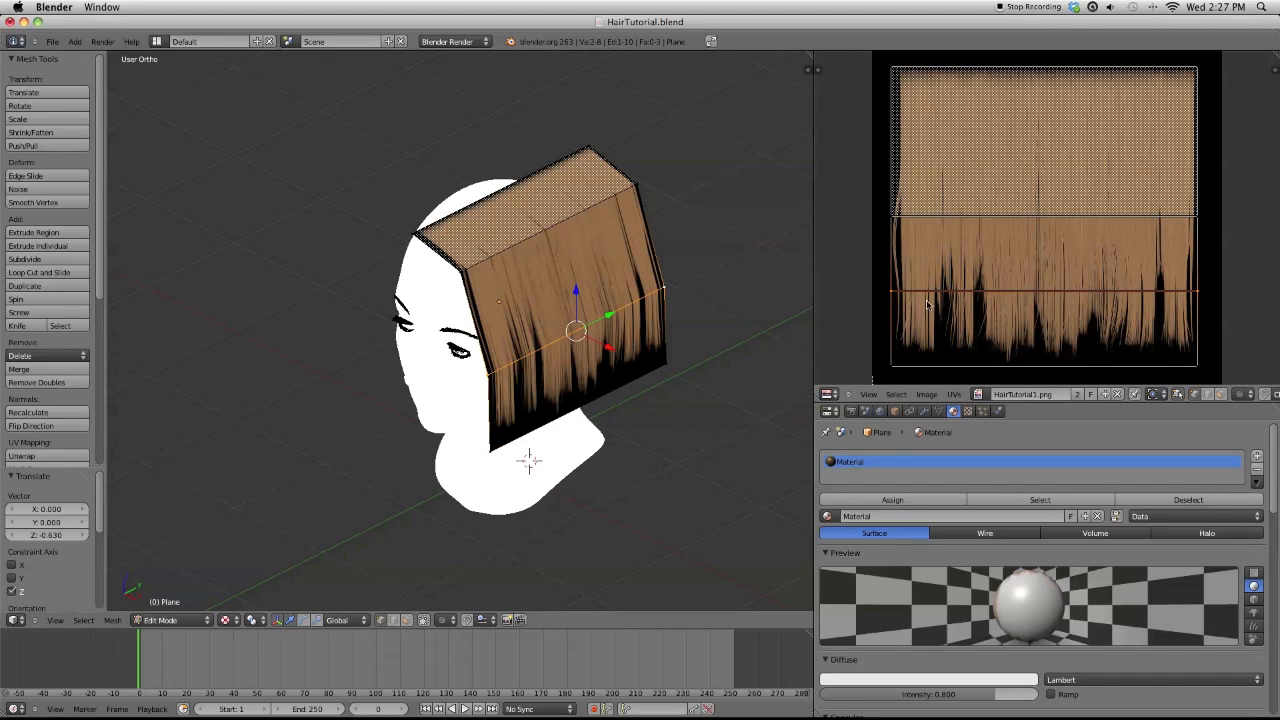
key("g")
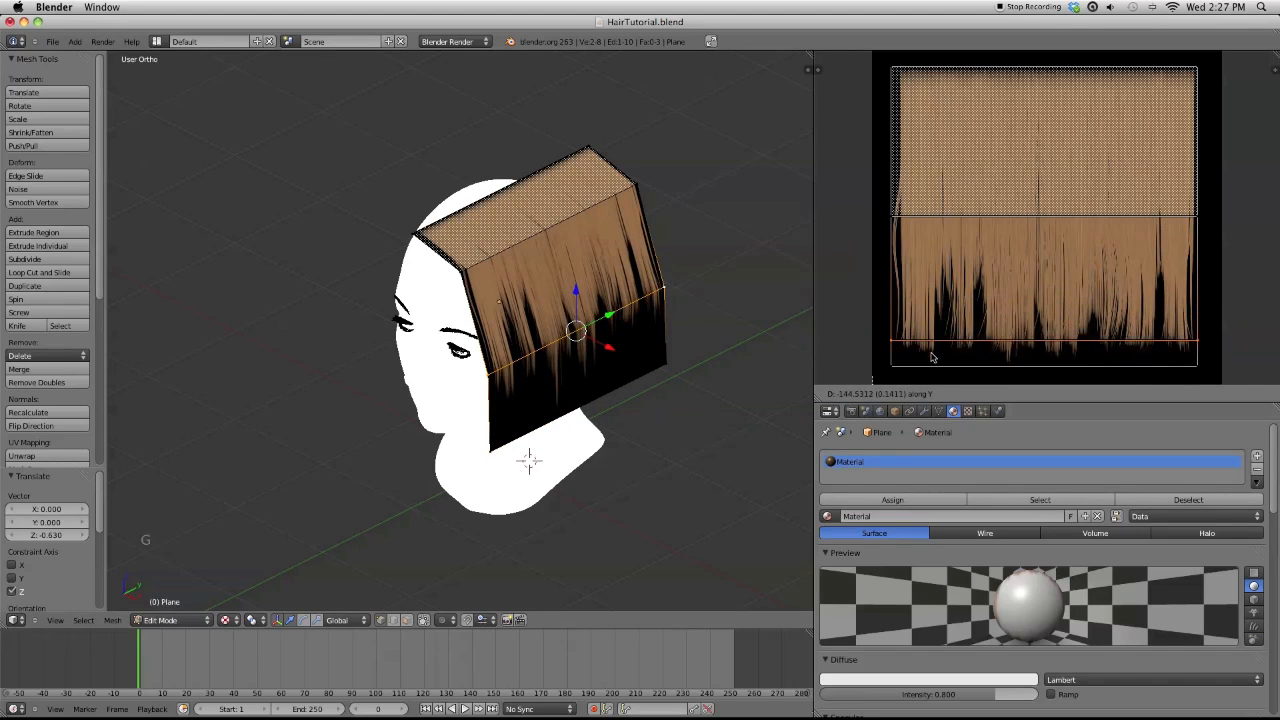
left_click(931, 358)
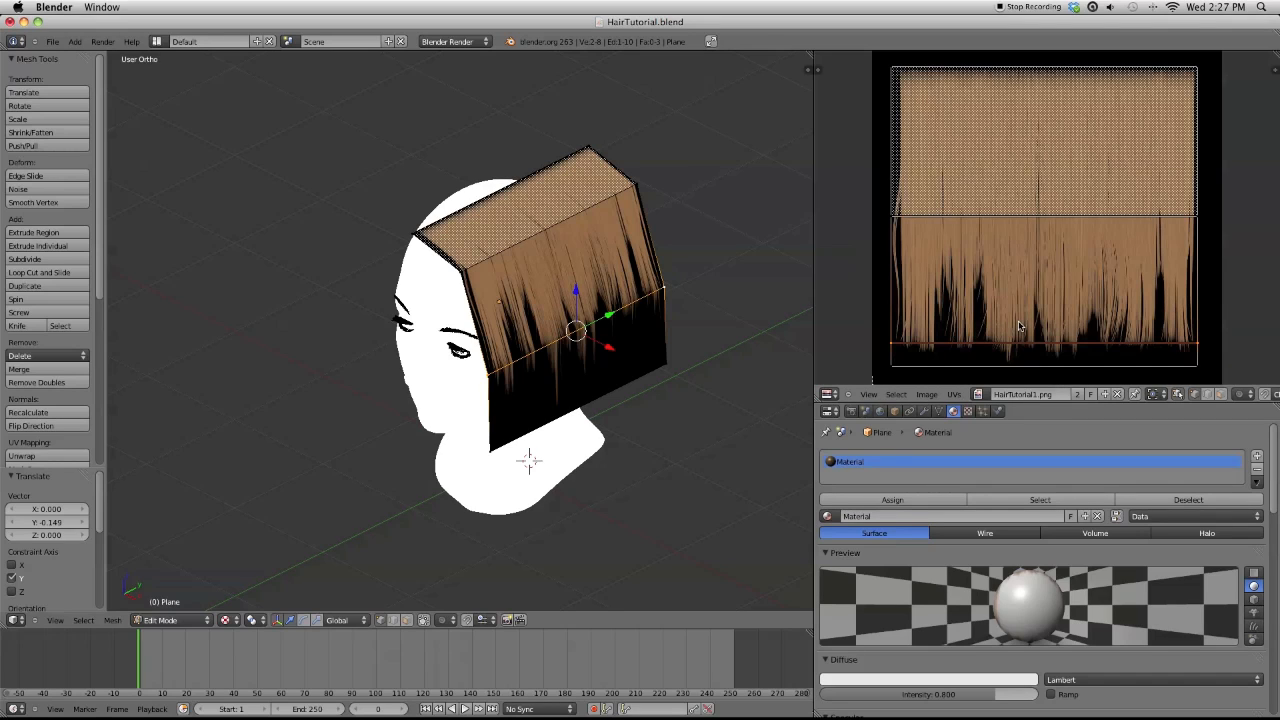
key("g")
key("y")
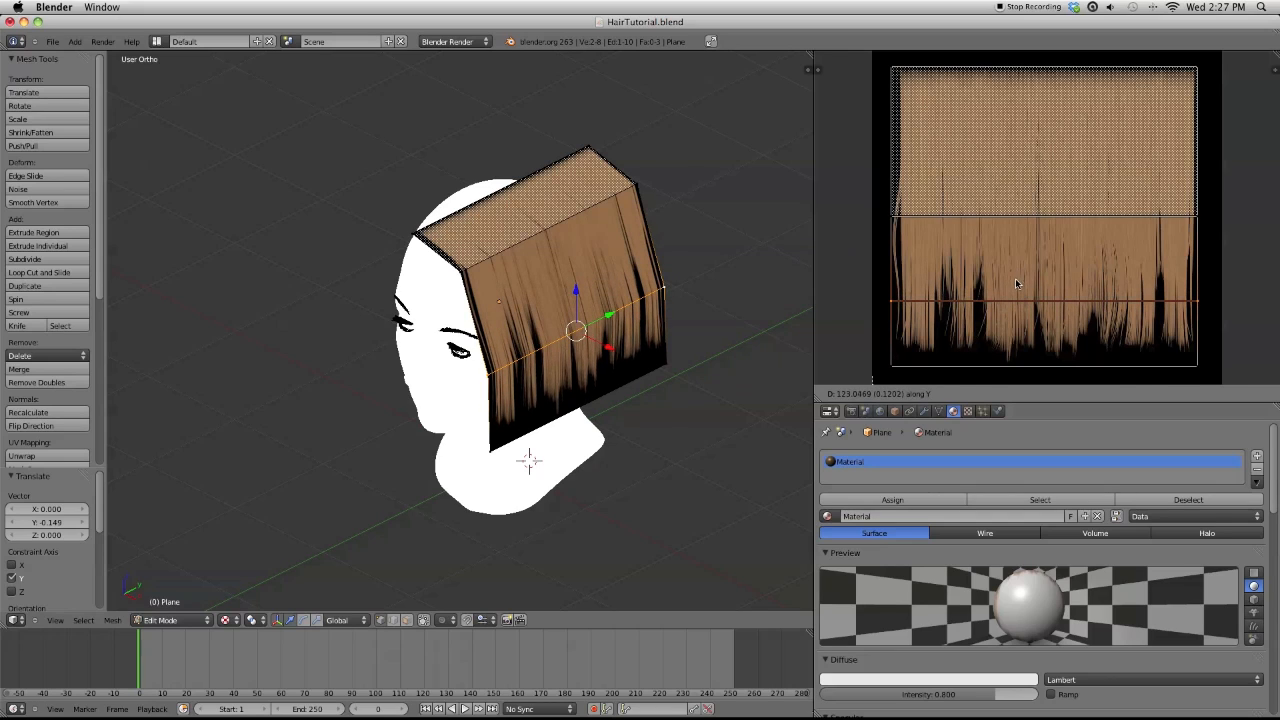
left_click(1016, 278)
key("a")
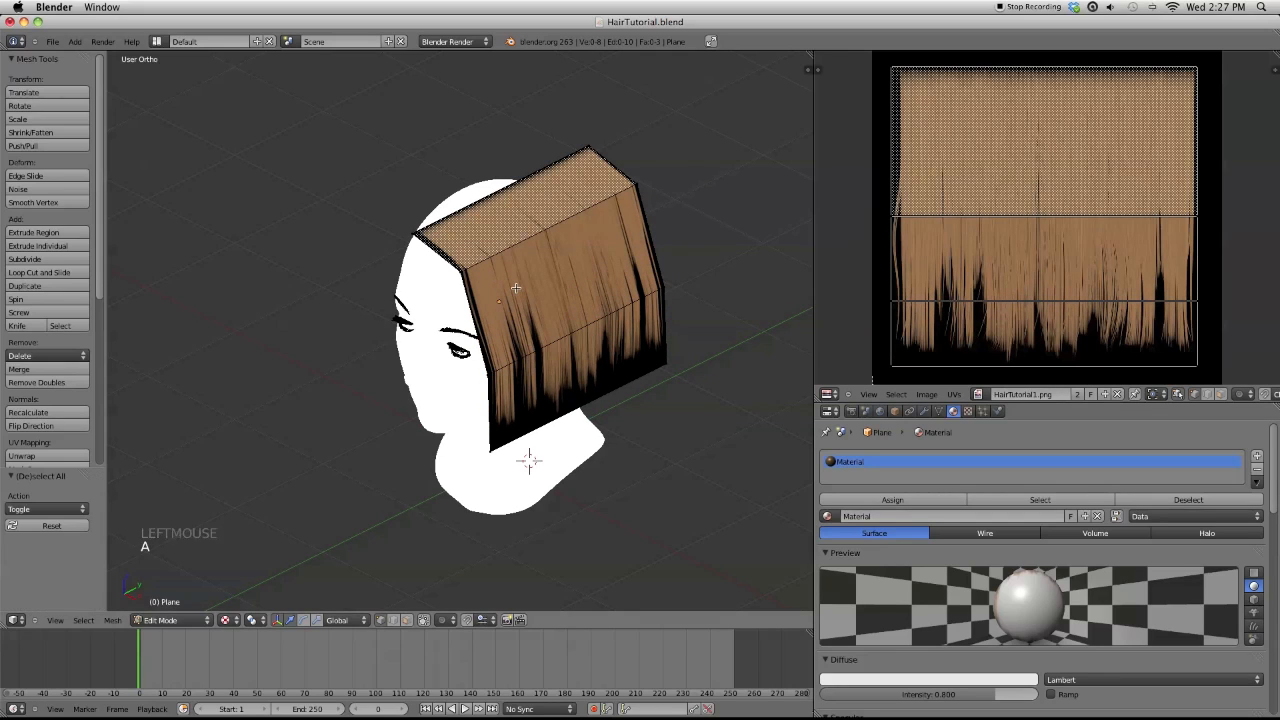
Add two evenly spaced loop cuts running over the fold and down the hair plane, and deselect everything
key("ctrl+r")
scroll(552, 279, "up", 3)
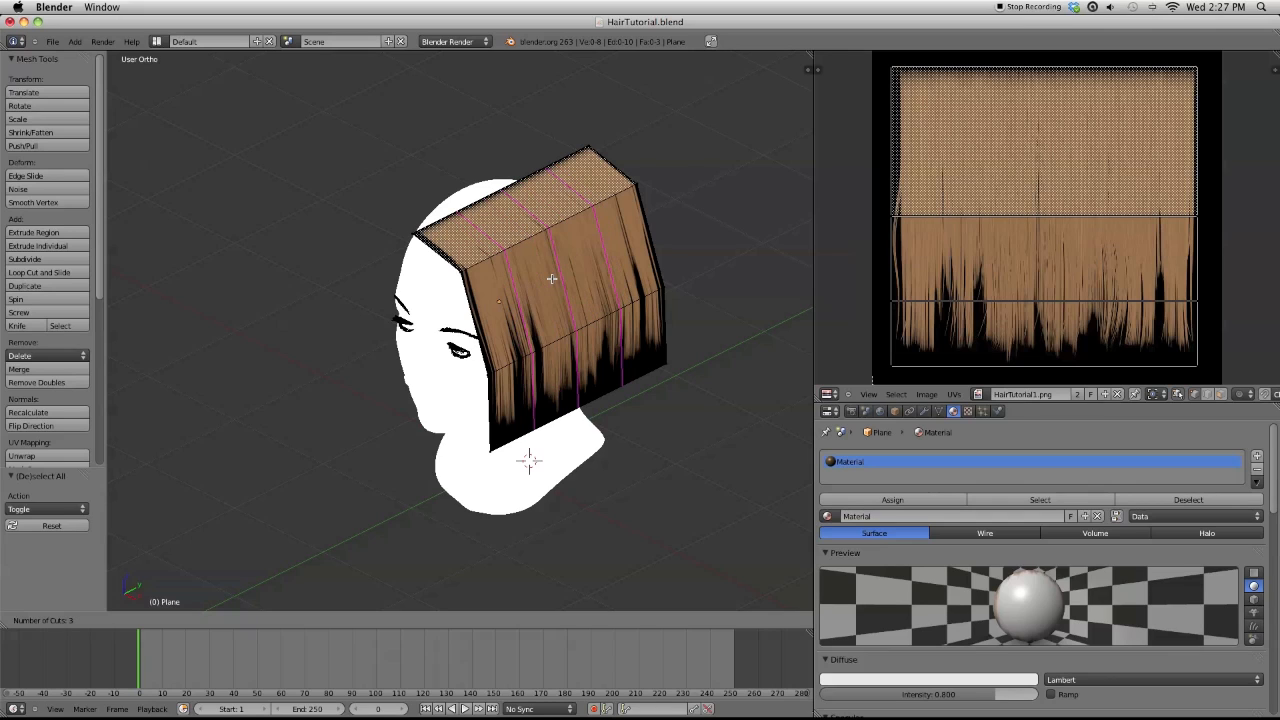
left_click(552, 279)
left_click(528, 296)
key("a")
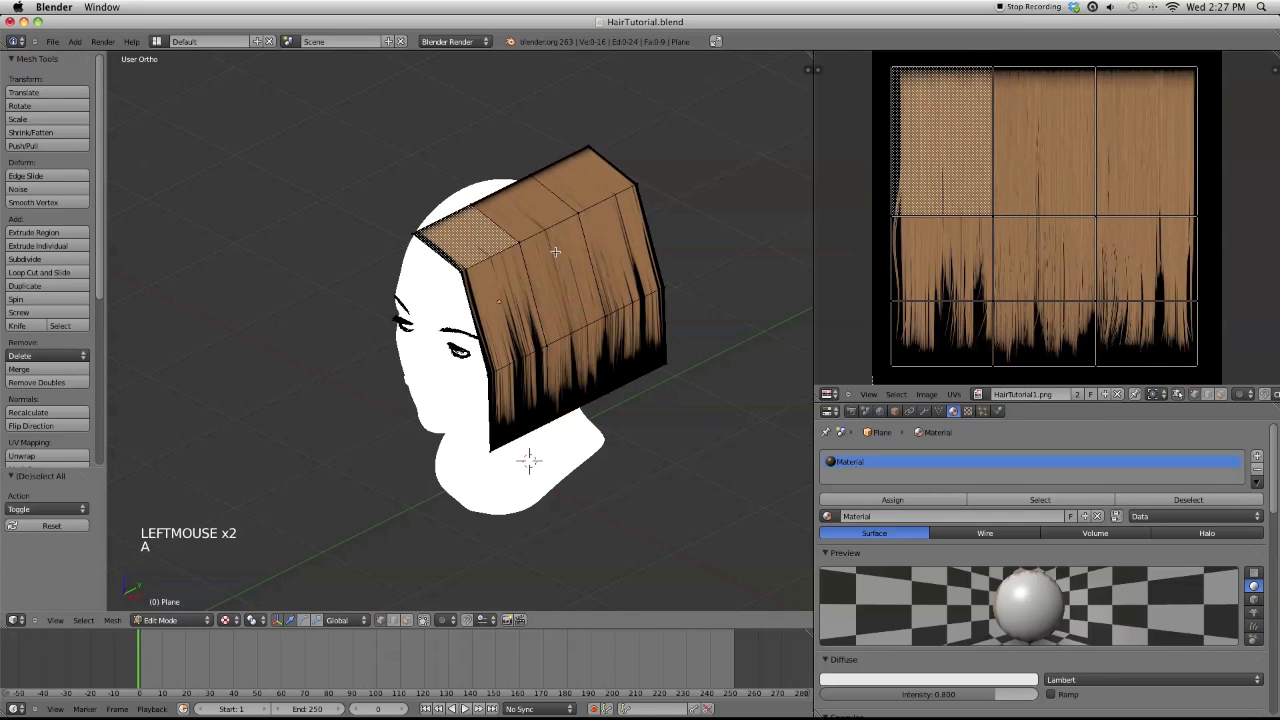
In top view, move the rear vertex on the plane's inner edge -0.027 on X and -0.465 on Y onto the head
key("KP_7")
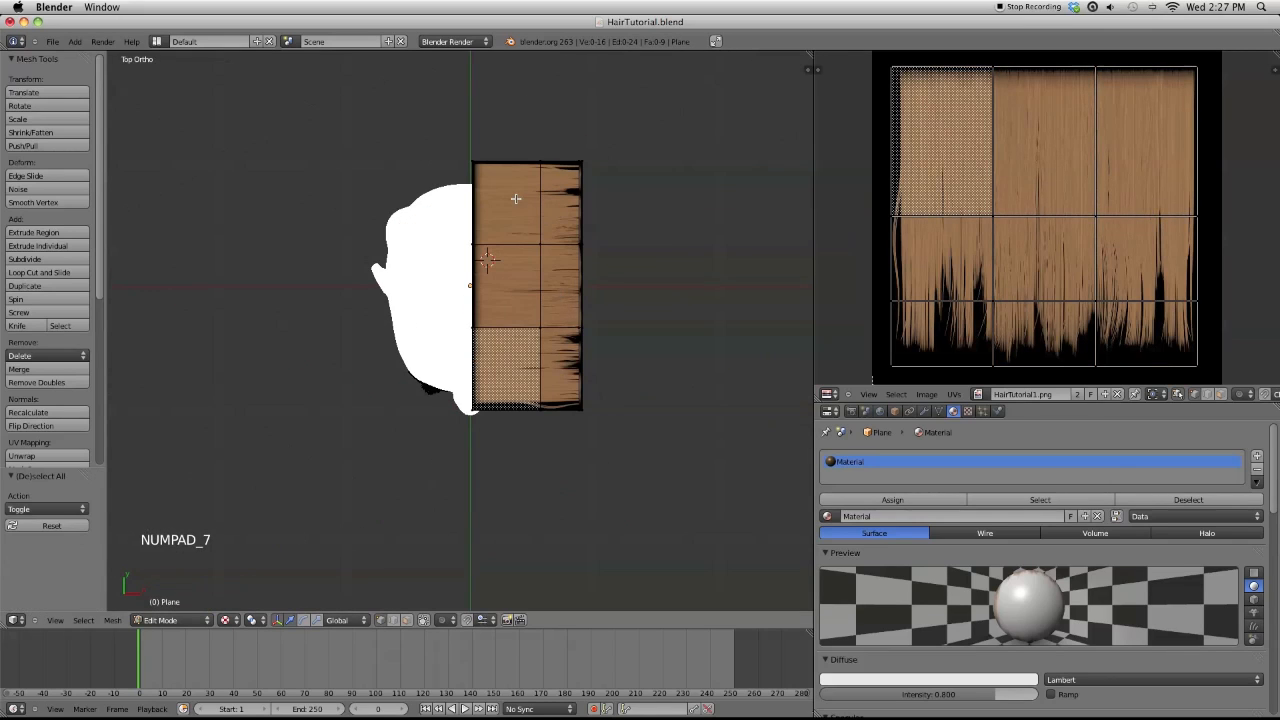
key("c")
right_click(472, 161)
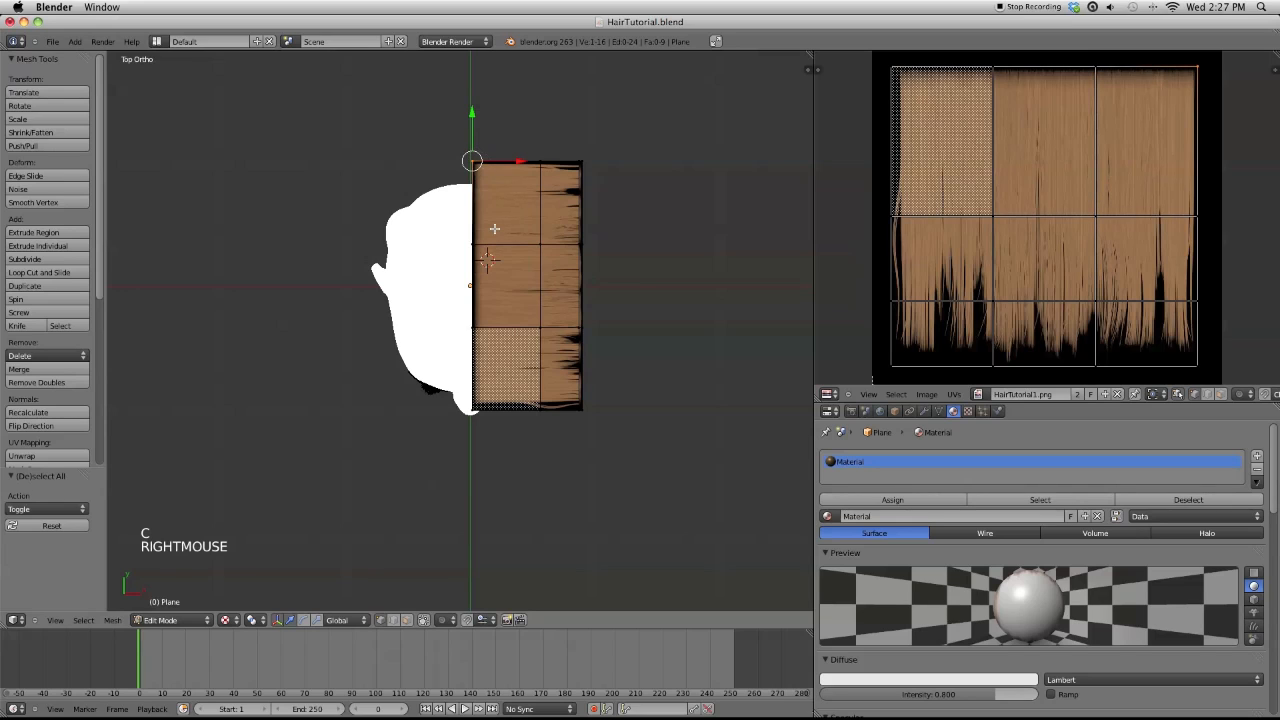
key("g")
key("g")
left_click(493, 283)
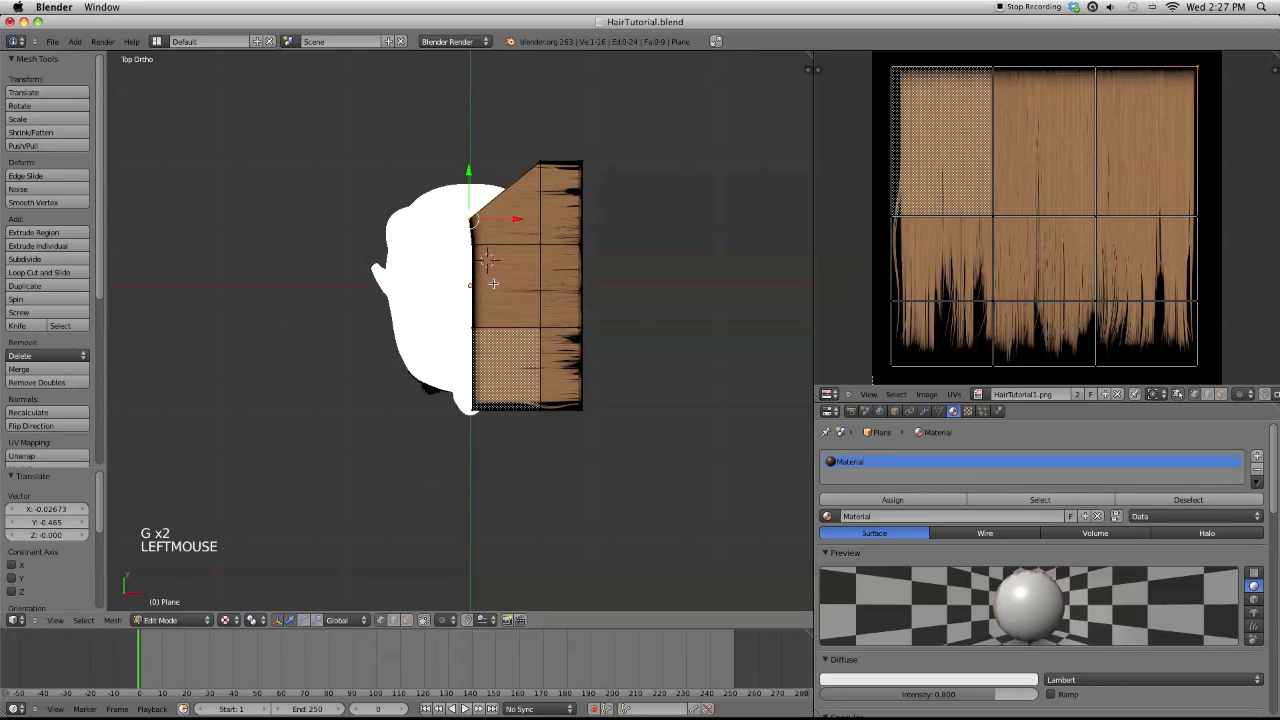
Move the rear vertex on the plane's fold inward towards the back of the head with smooth proportional editing enabled
key("a")
key("c")
right_click(540, 161)
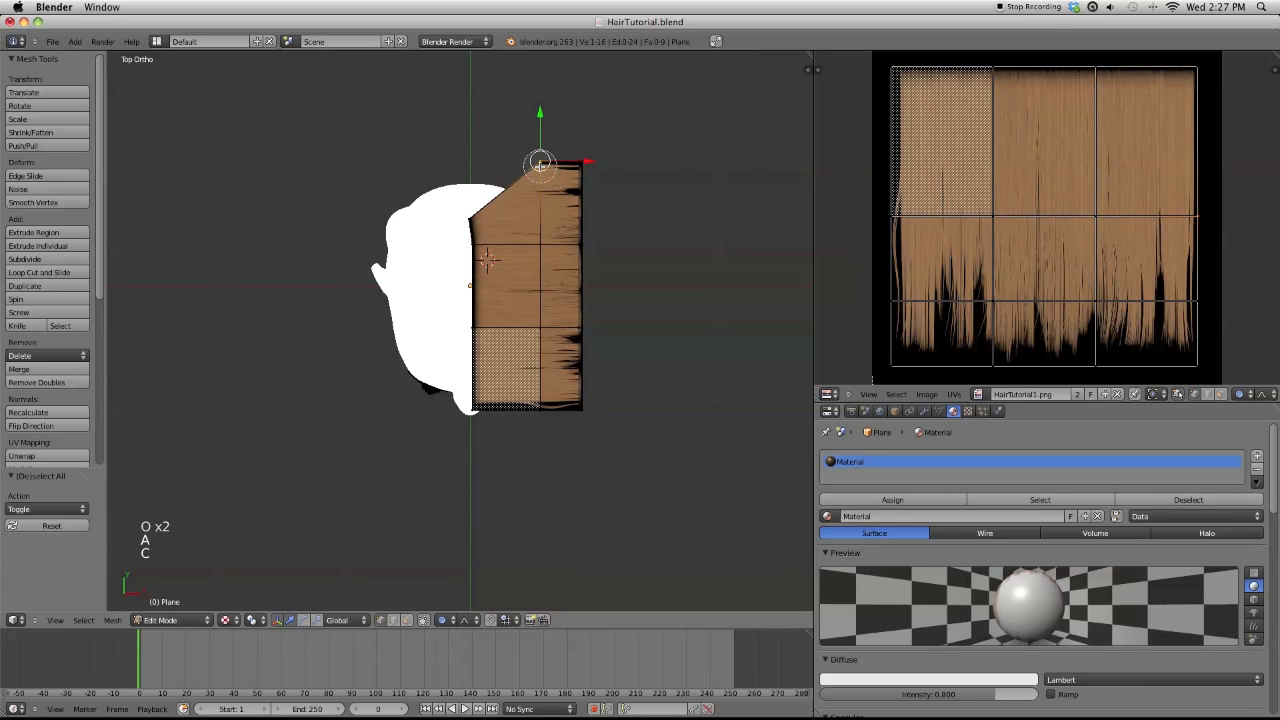
key("g")
key("g")
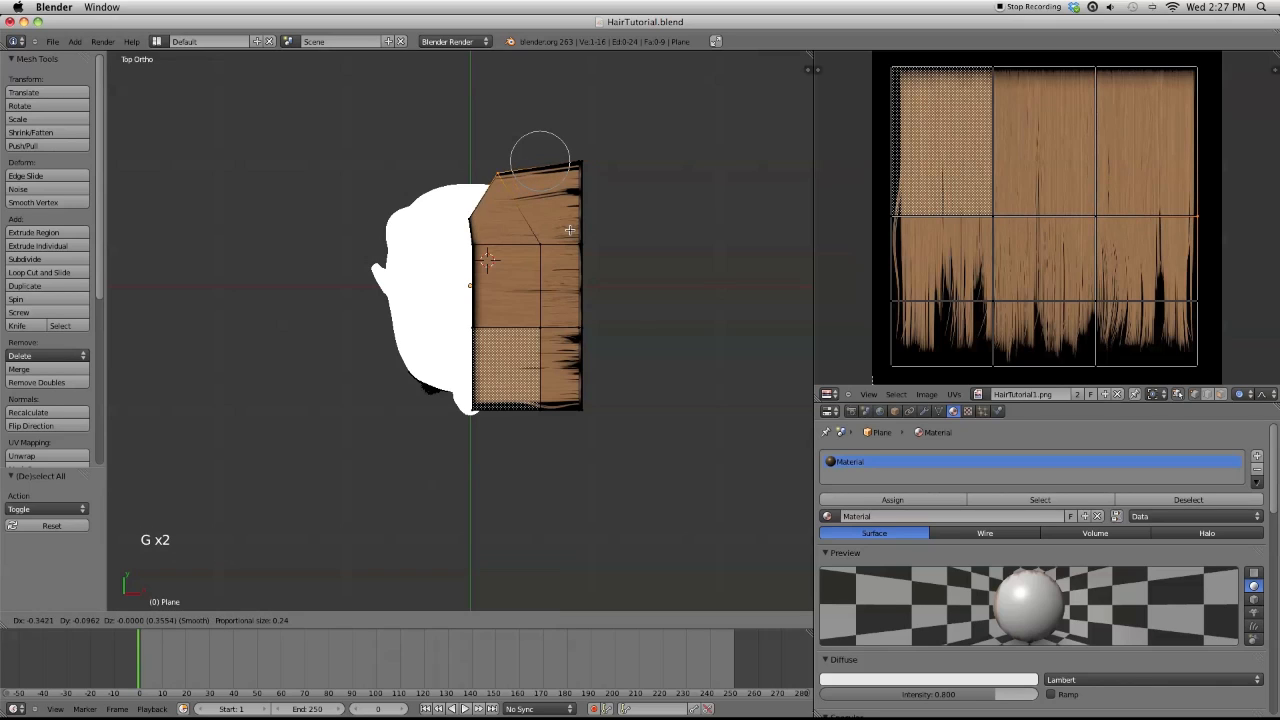
left_click(573, 232)
Rotate the two rear vertices on the plane's outer side by -64.285° and move them -0.658 on X and 0.155 on Y
key("a")
key("c")
right_click(580, 162)
key("r")
key("r")
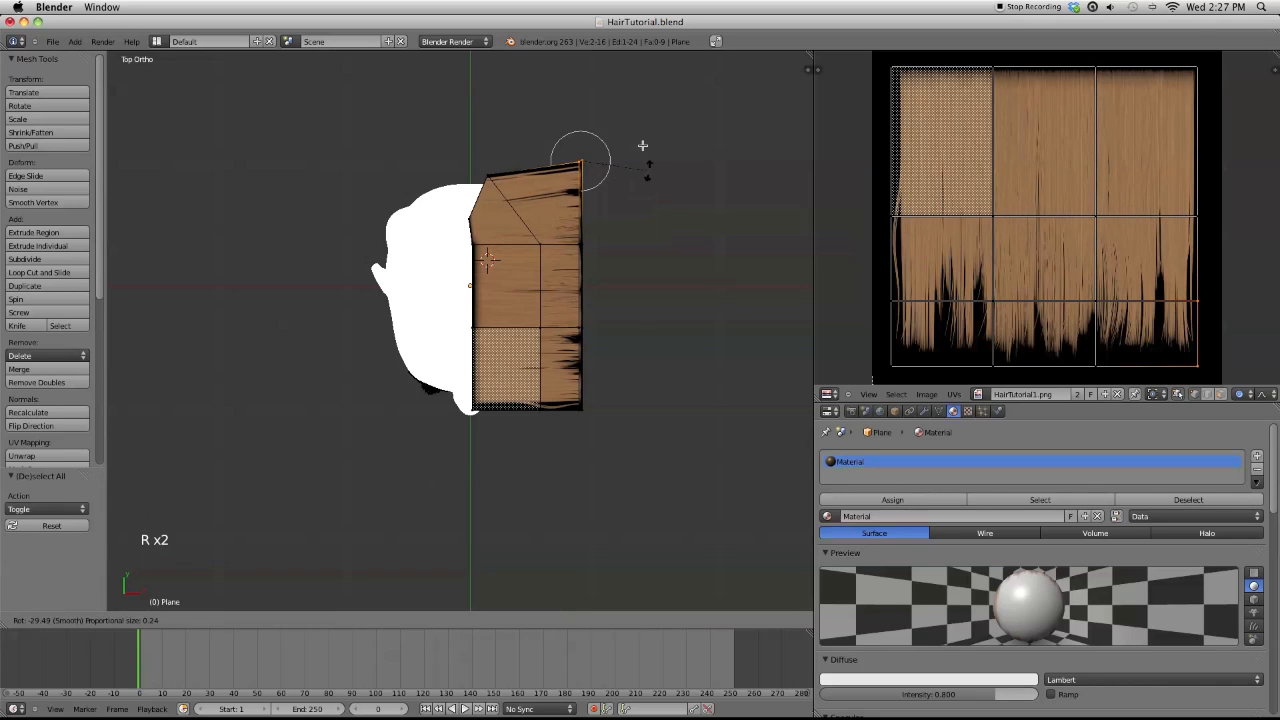
left_click(651, 151)
key("g")
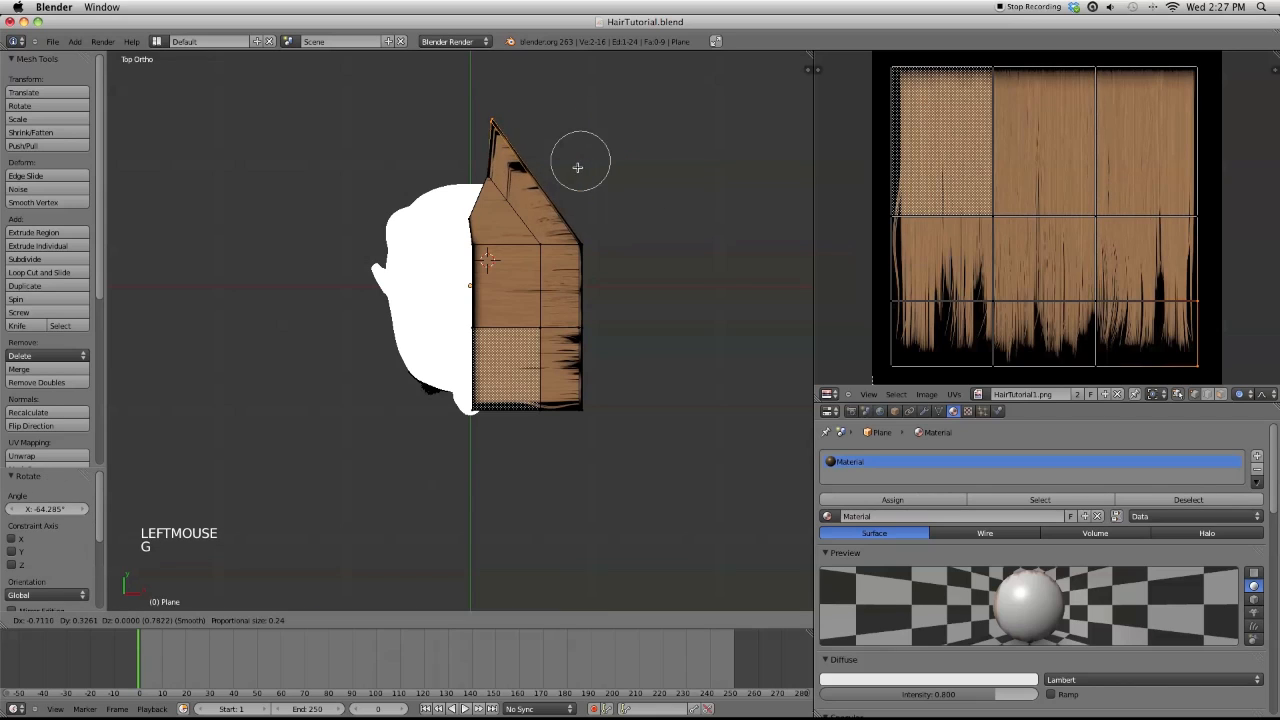
left_click(602, 200)
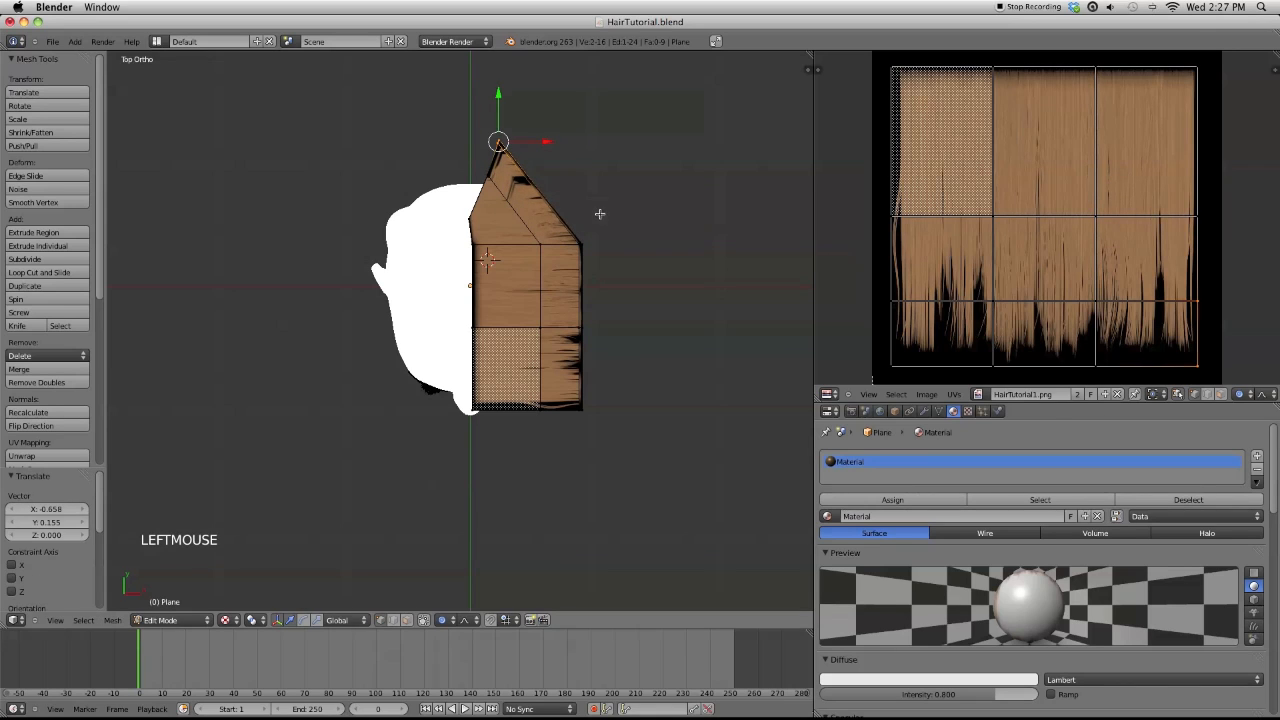
Rotate the three outer vertices of the rear loop cut by -16.747° and move them -0.107 on X and 0.192 on Y
key("a")
key("x")
key("Escape")
left_click_drag(545, 244, 578, 244)
right_click(621, 248)
key("r")
key("r")
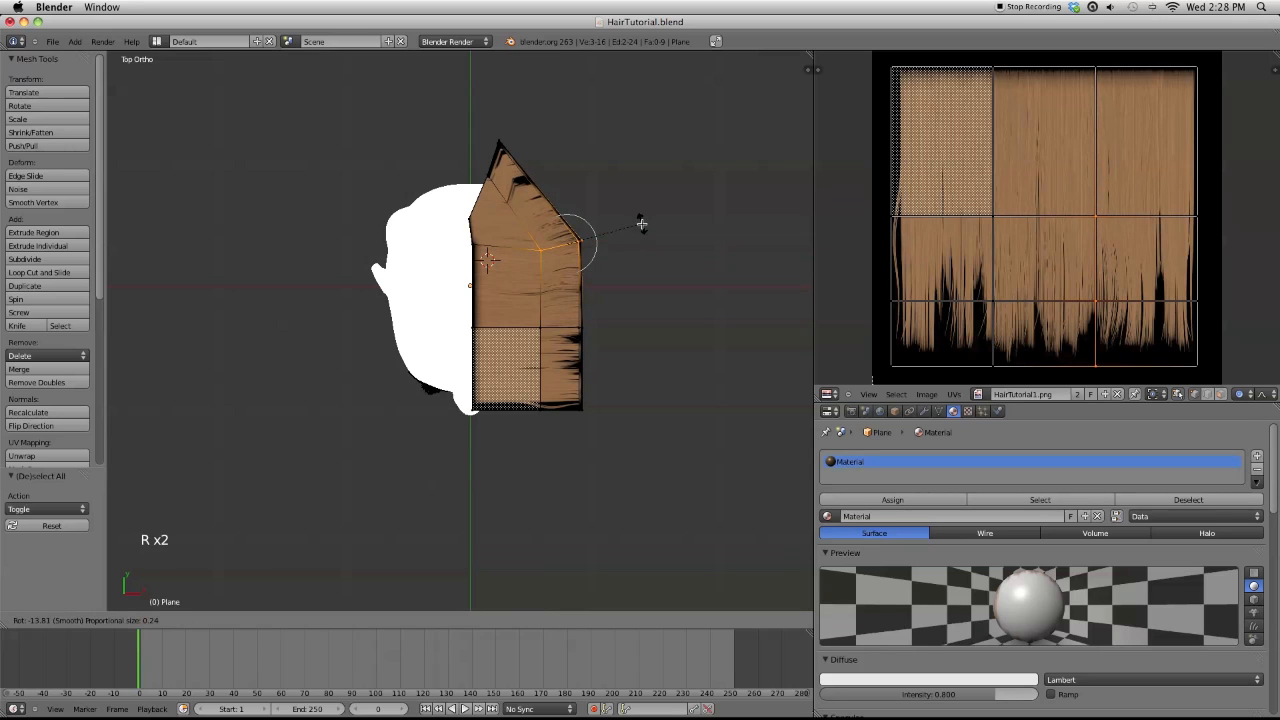
left_click(640, 218)
key("g")
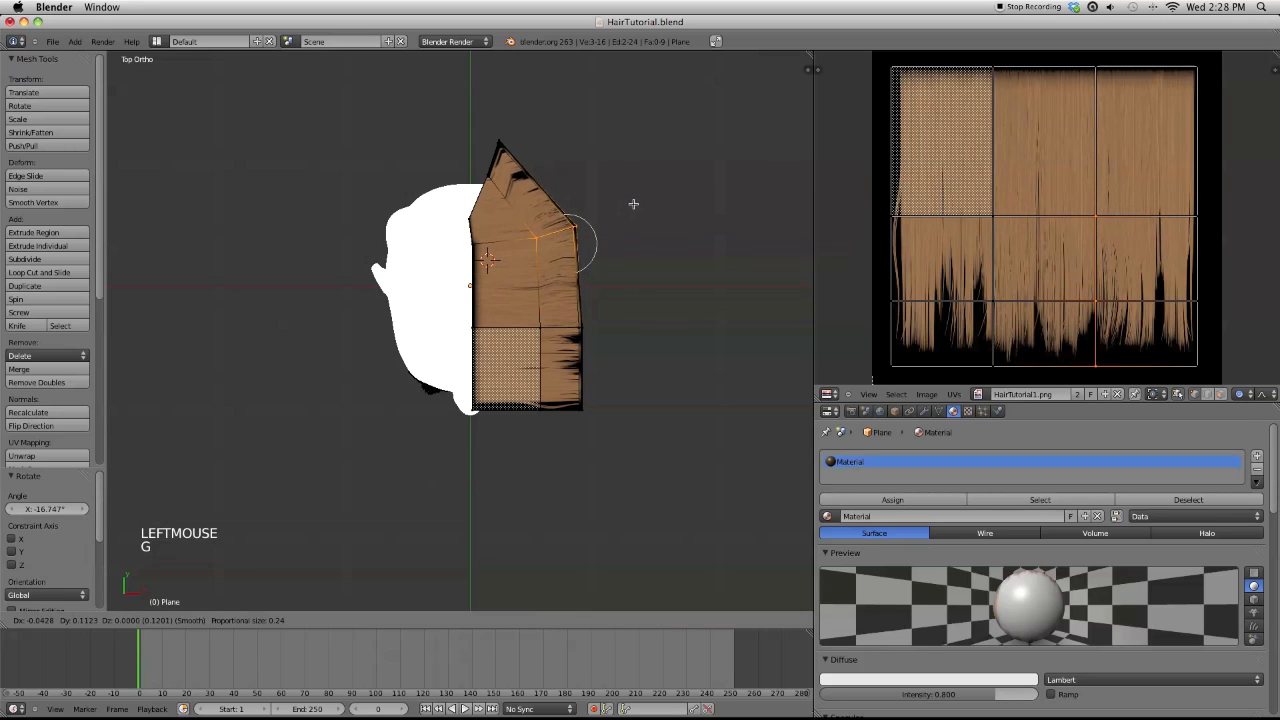
left_click(629, 197)
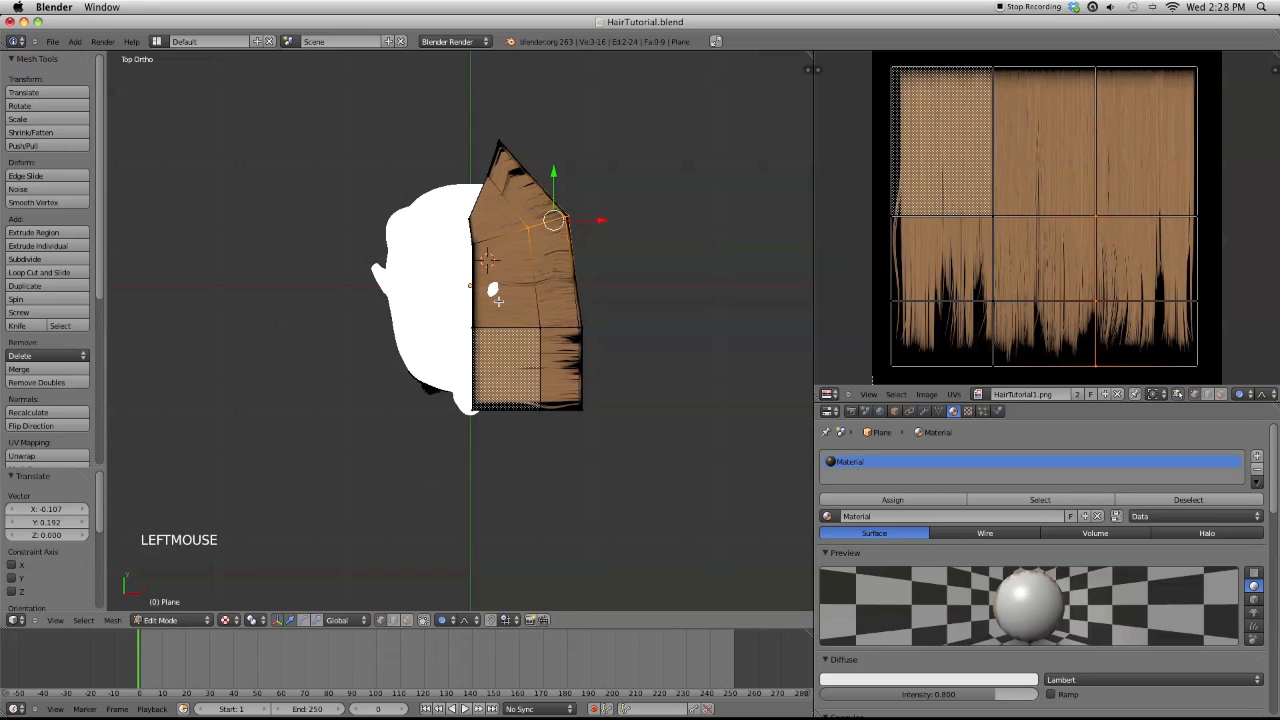
Select the four vertices of the plane's front edge and move them back from the face
key("a")
key("c")
mouse_move(480, 417)
left_mouse_down()
mouse_move(600, 416)
mouse_move(543, 410)
left_mouse_up()
right_click(543, 412)
key("g")
key("g")
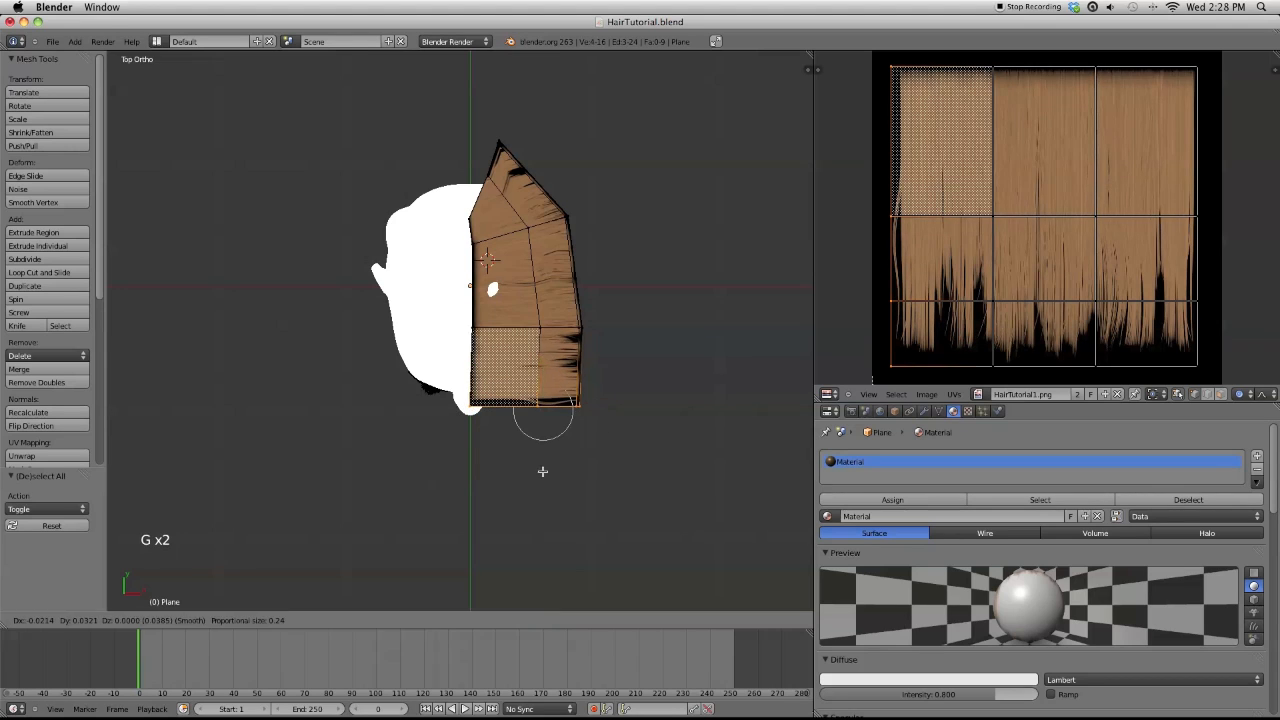
left_click(539, 453)
Rotate the plane's front edge by 18.149°, shift it slightly towards the head's centreline, and deselect everything
key("r")
left_click(413, 437)
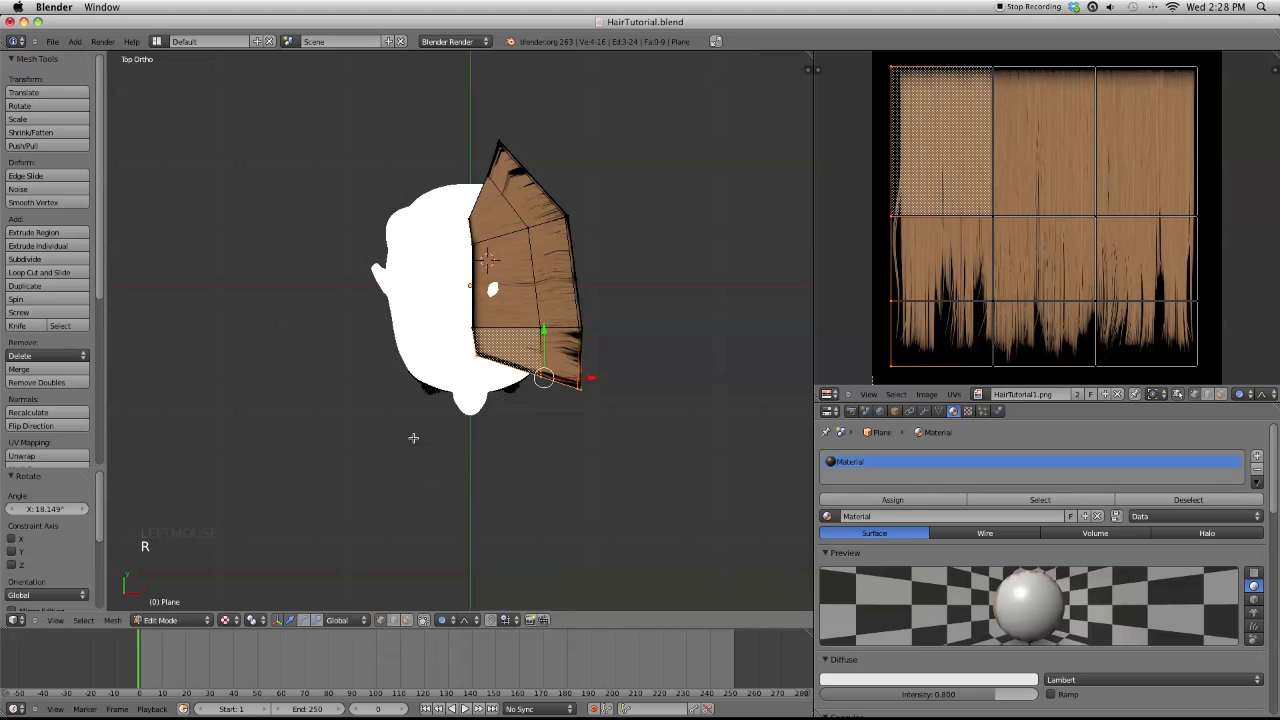
key("g")
left_click(467, 472)
key("a")
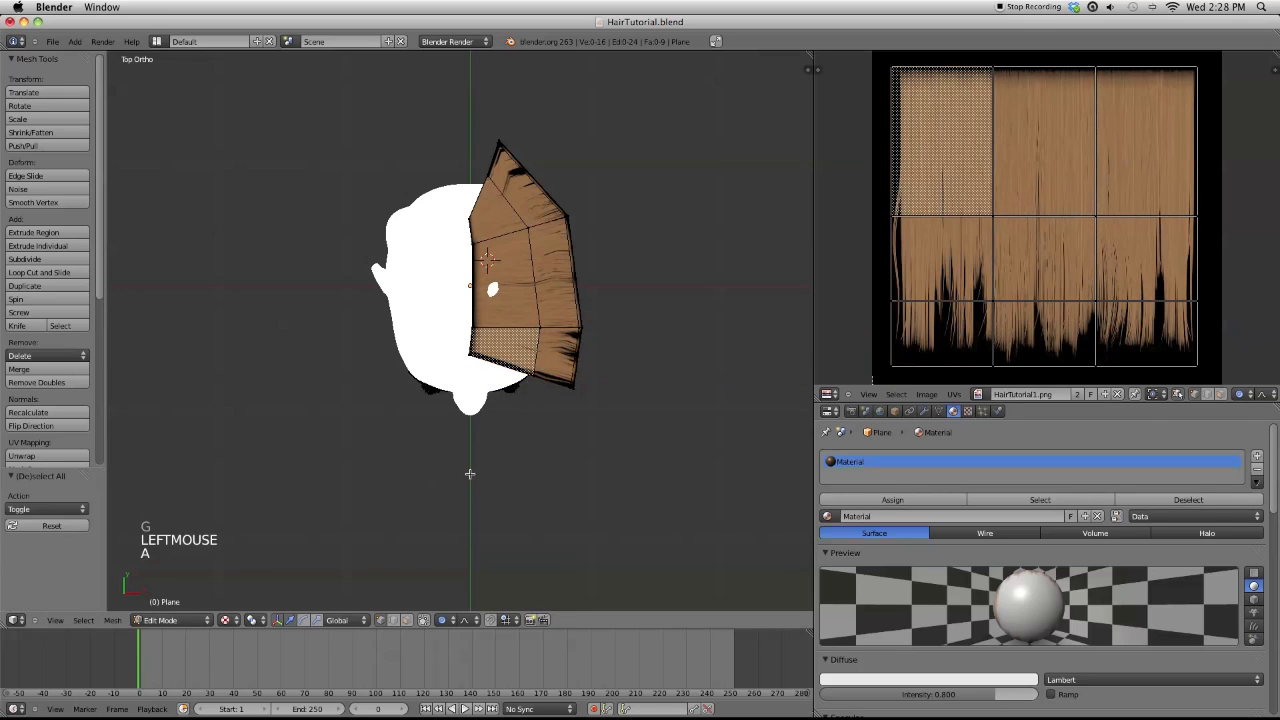
key("KP_3")
key("KP_Subtract")
key("KP_4")
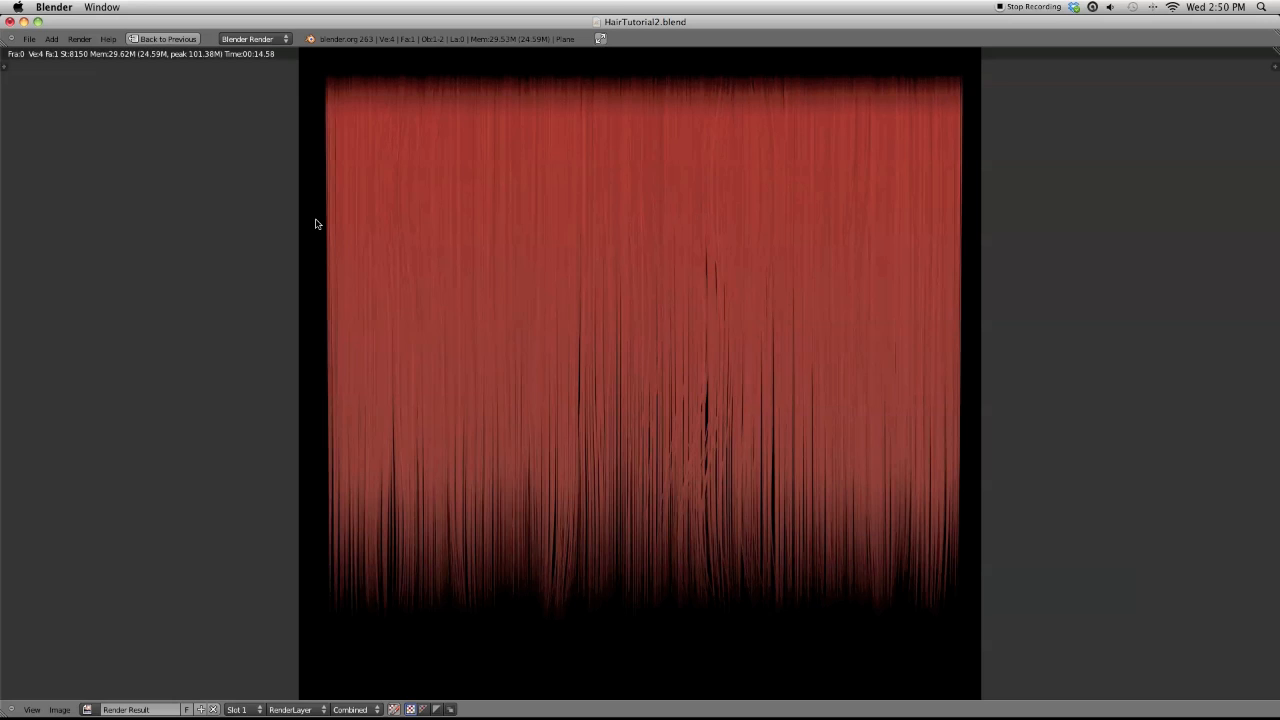